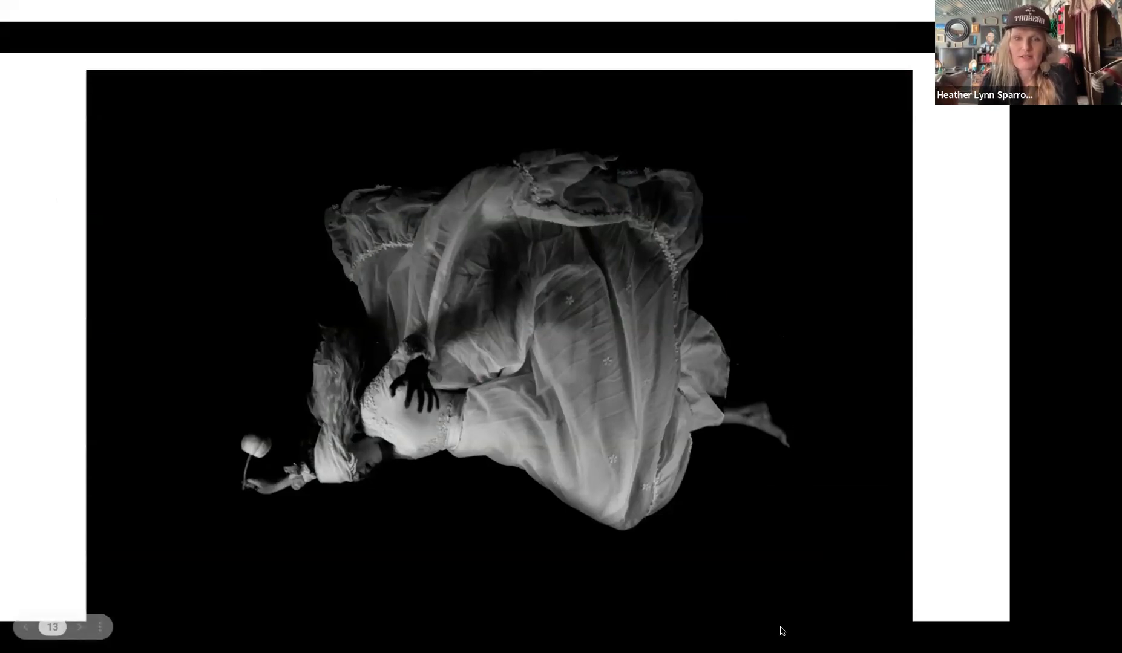
# - Switch to Photoshop and hide every visible layer of the flying-figure composite, from Layer 4 down to Layer 1
pyautogui.press('super+Tab')
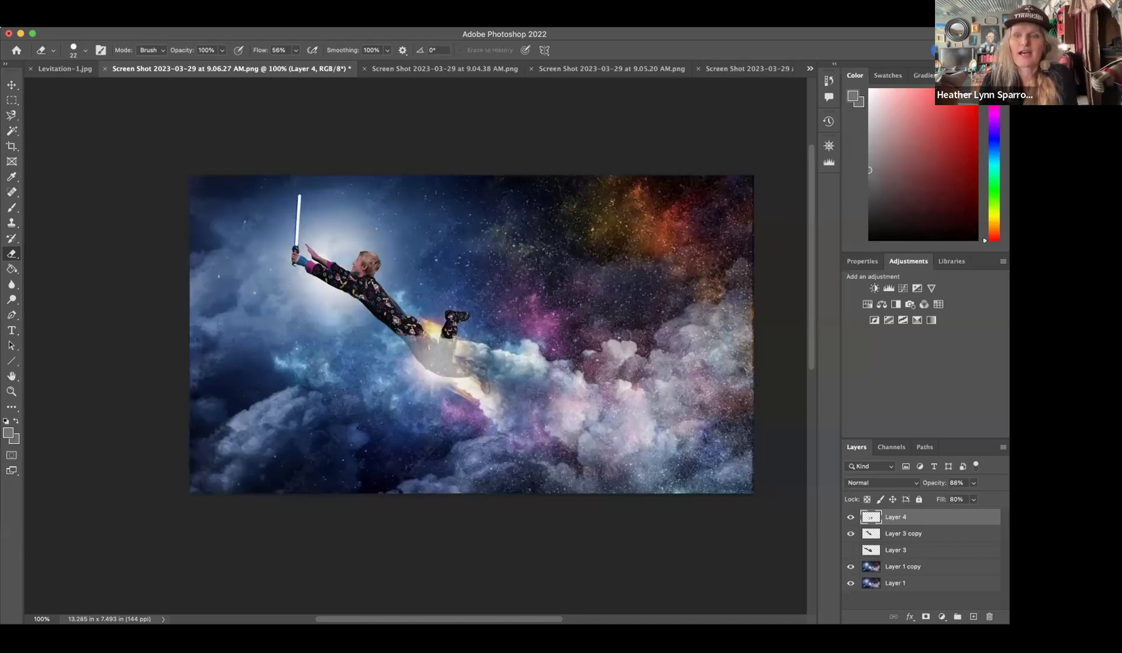
pyautogui.click(850, 517)
pyautogui.click(850, 533)
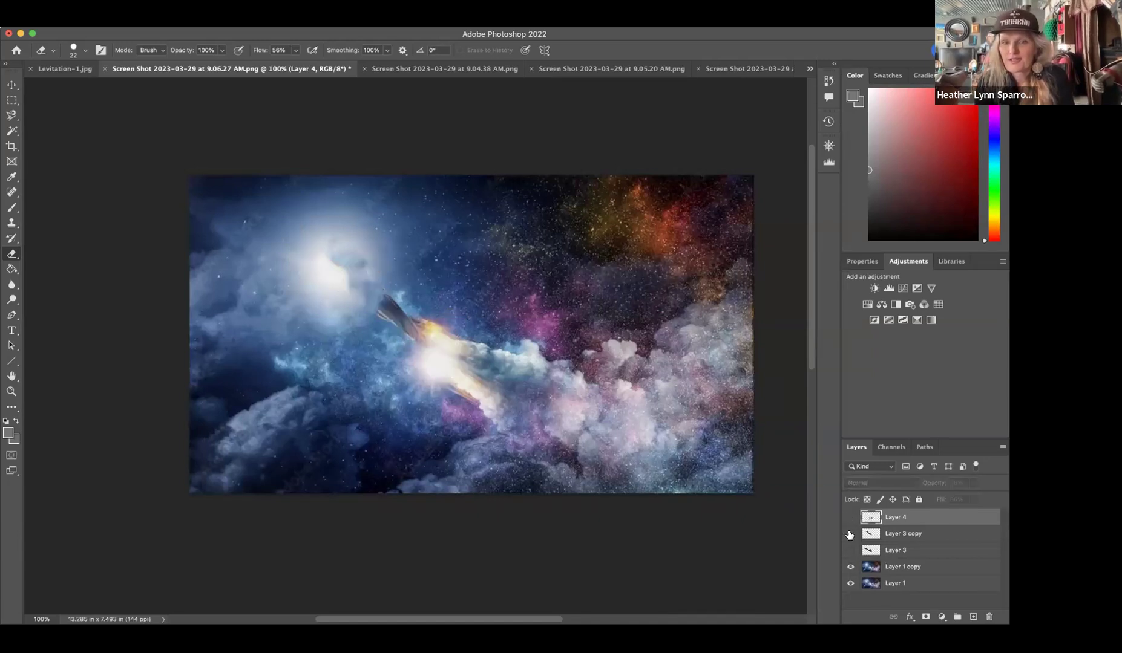
pyautogui.click(850, 567)
pyautogui.click(850, 584)
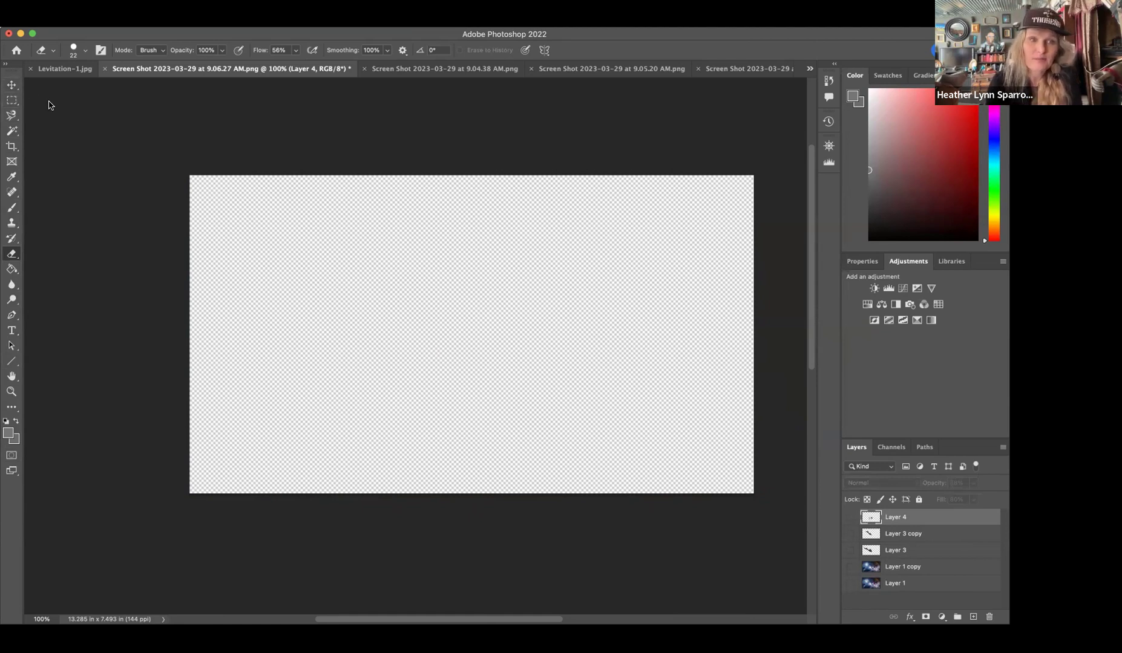
# - Examine the Move, Rectangular Marquee, Eraser, History Brush and Magnetic Lasso tools and the available application and selection commands
pyautogui.click(18, 93)
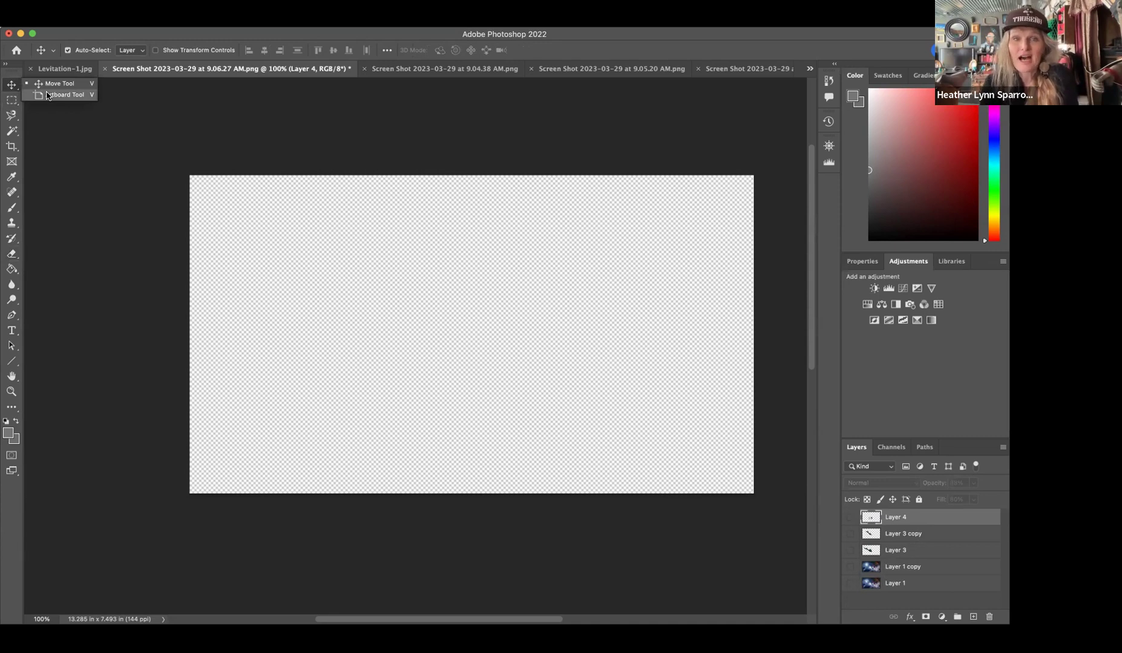
pyautogui.click(11, 100)
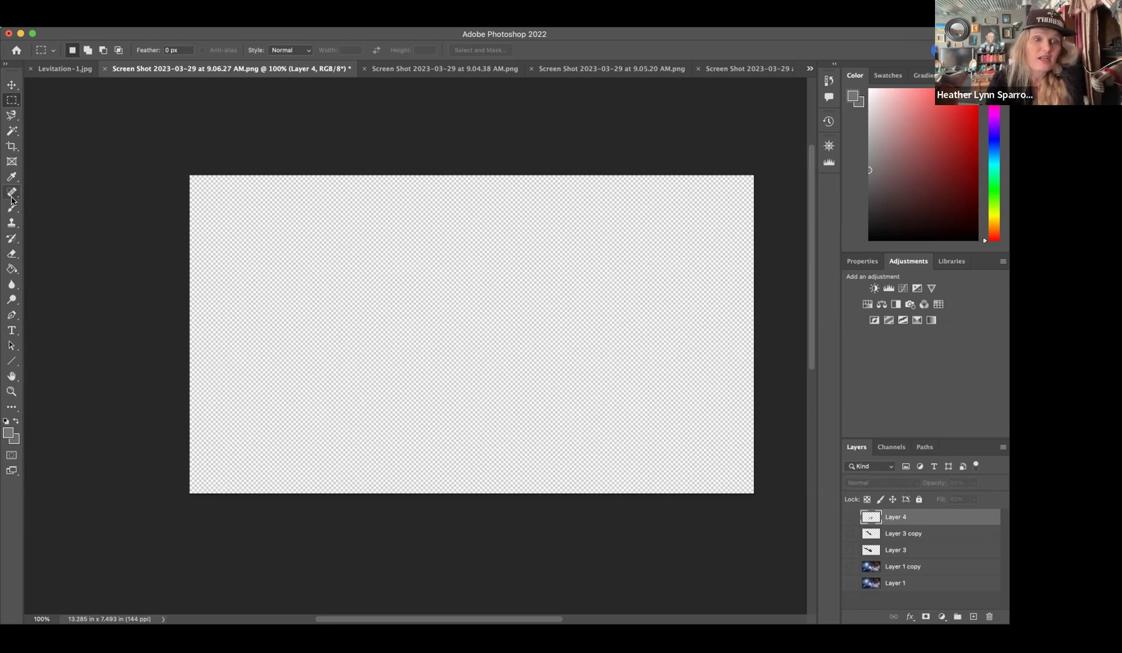
pyautogui.click(12, 254)
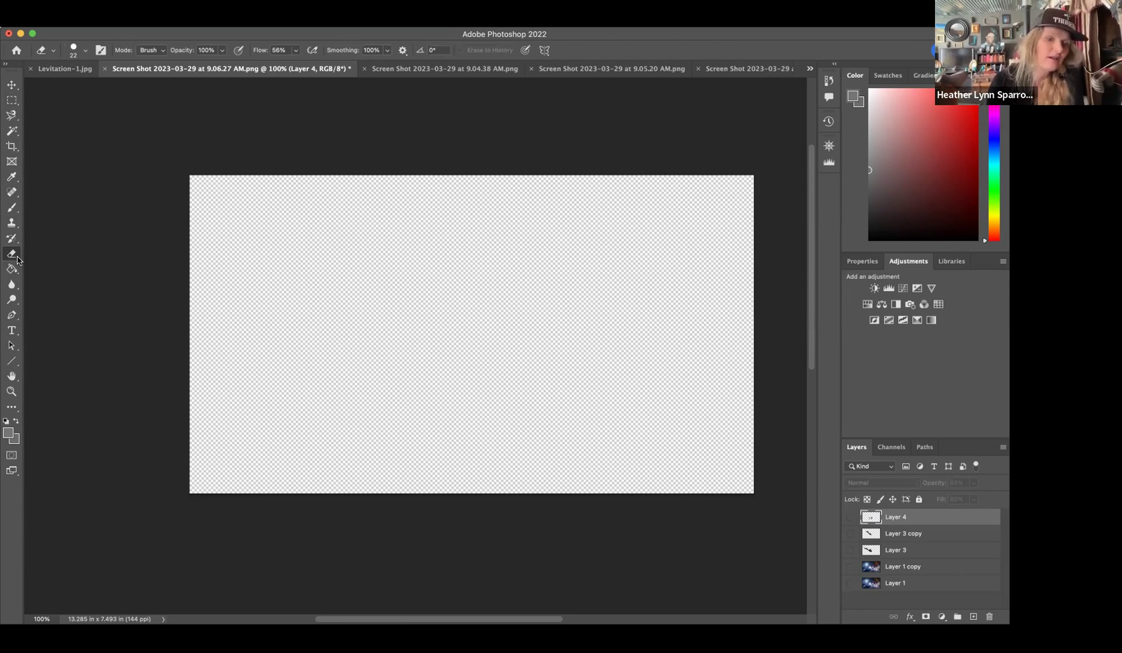
pyautogui.click(13, 239)
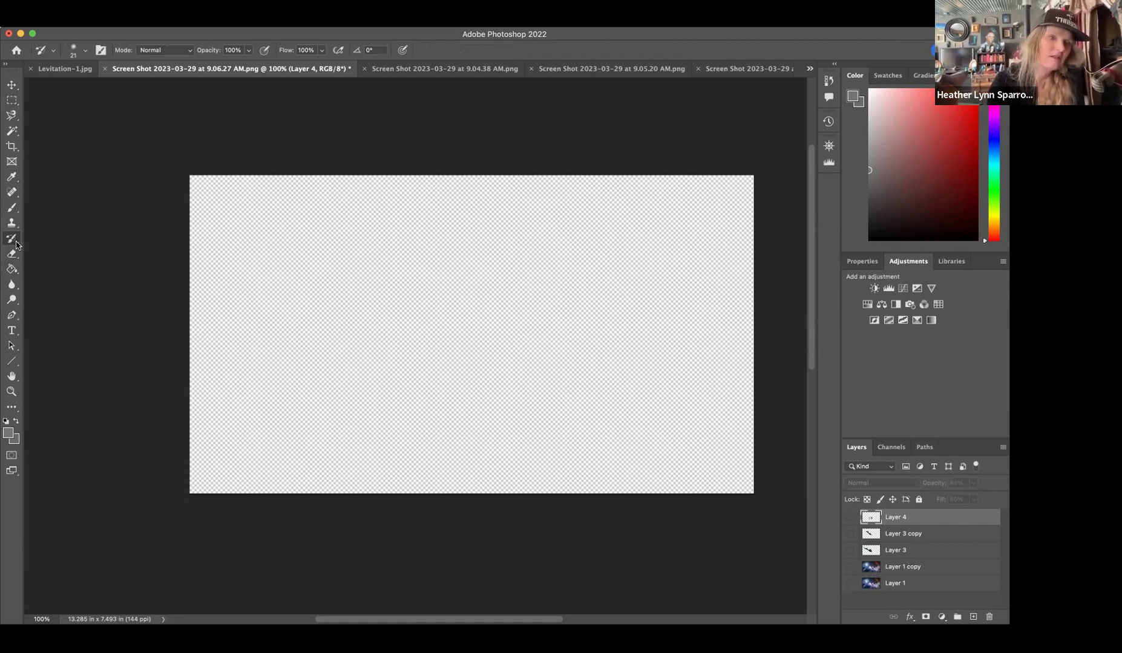
pyautogui.click(14, 254)
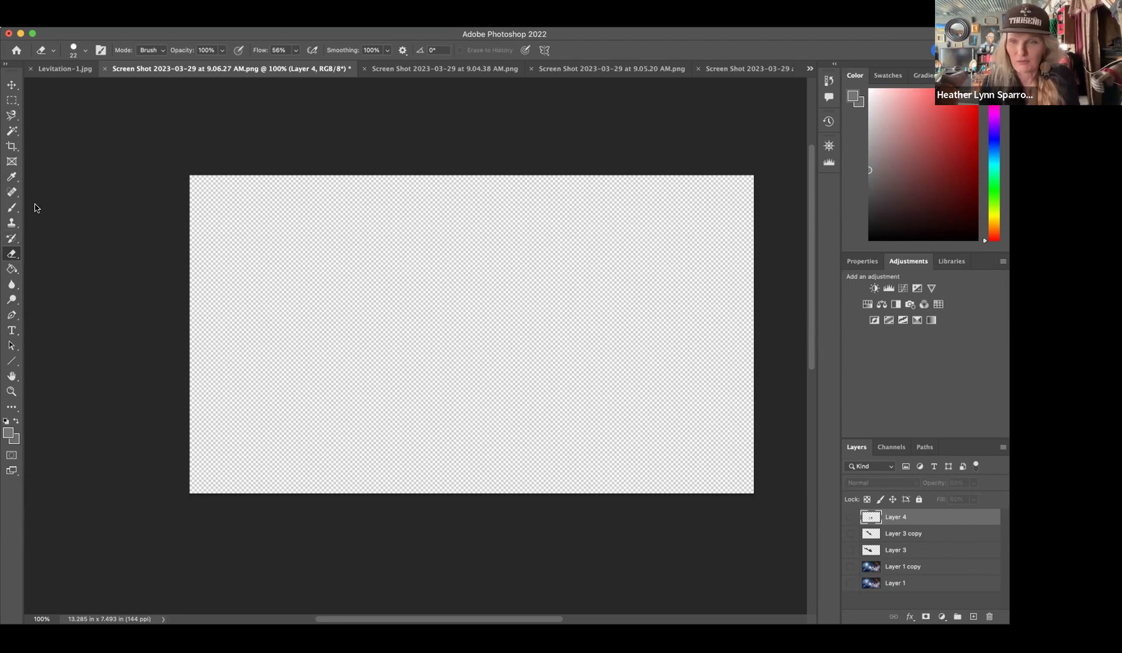
pyautogui.click(11, 100)
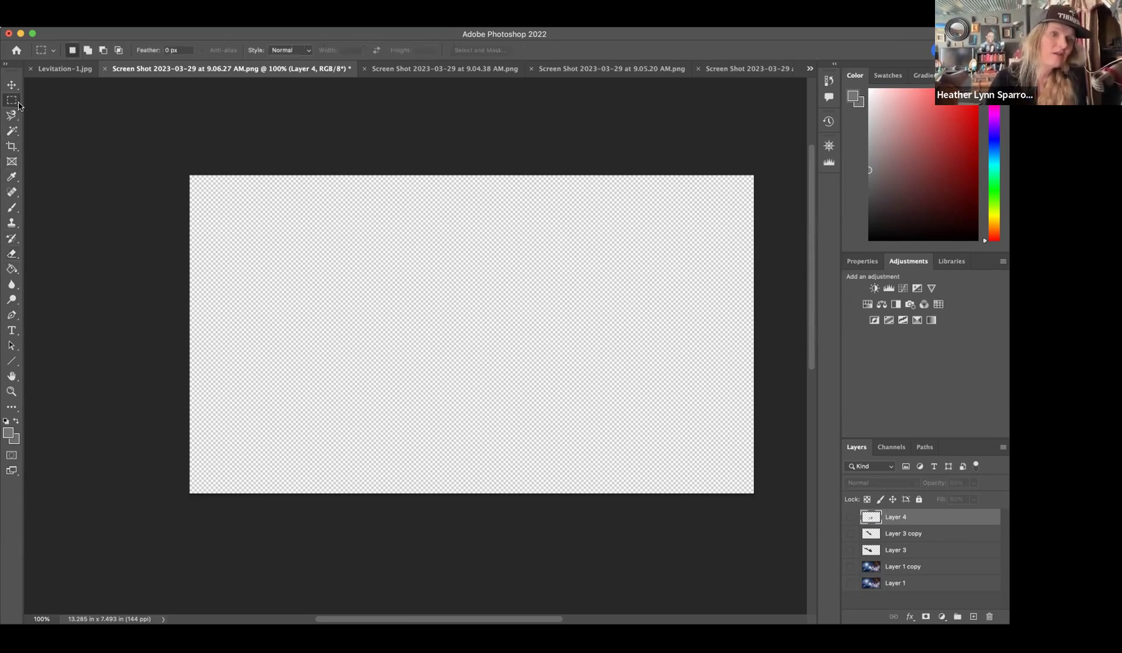
pyautogui.click(16, 119)
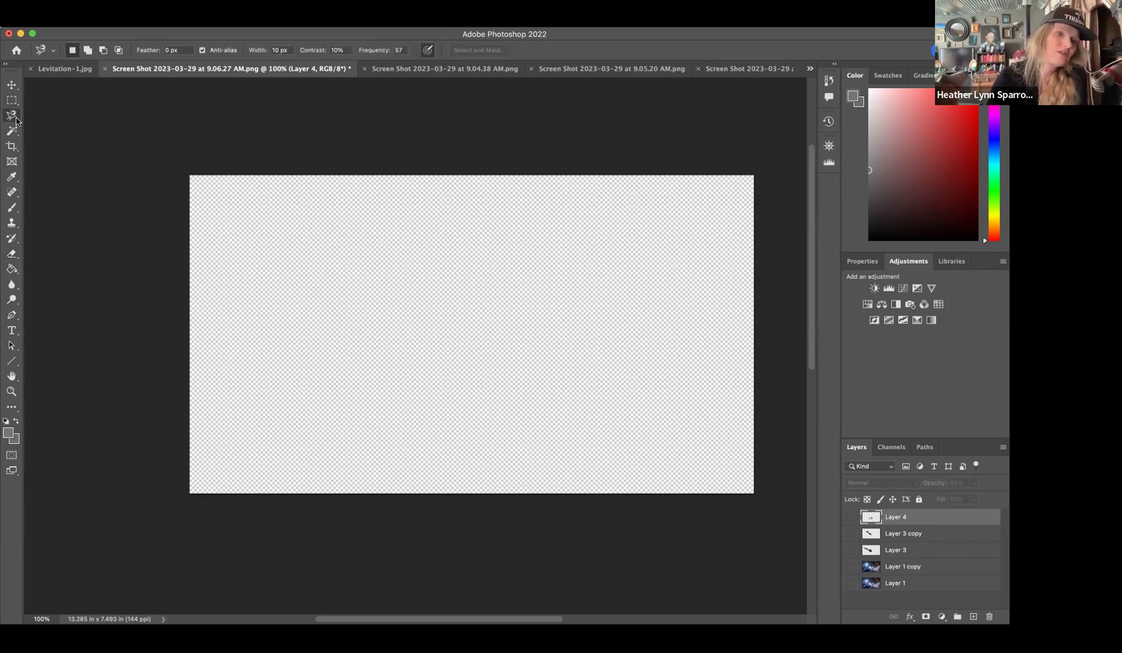
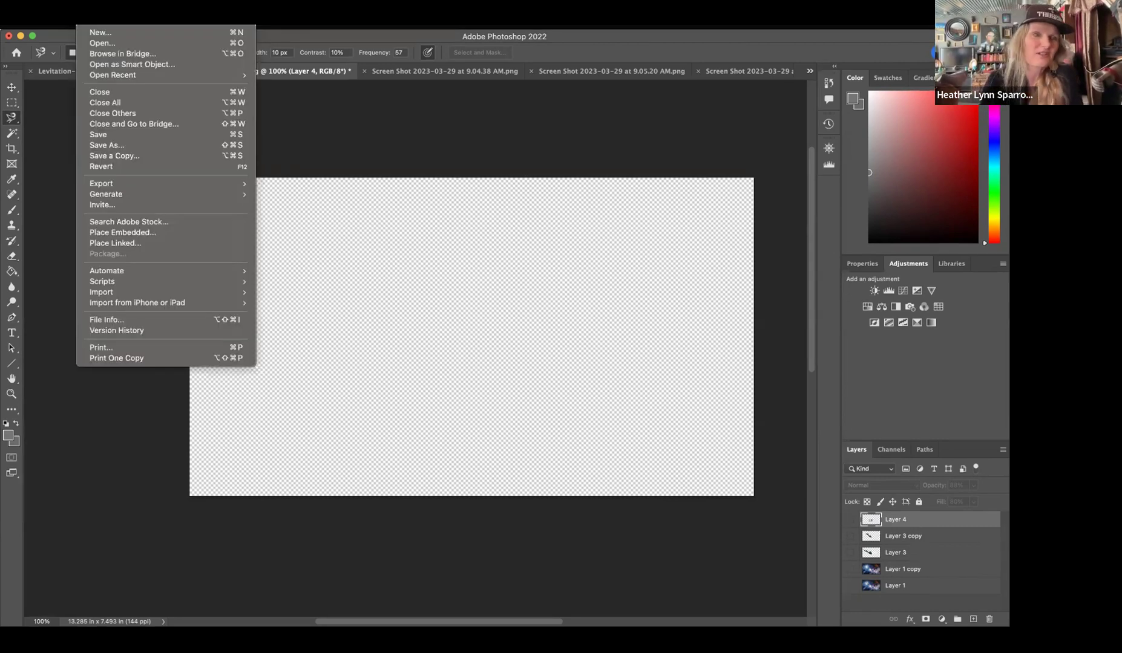
pyautogui.moveTo(49, 12)
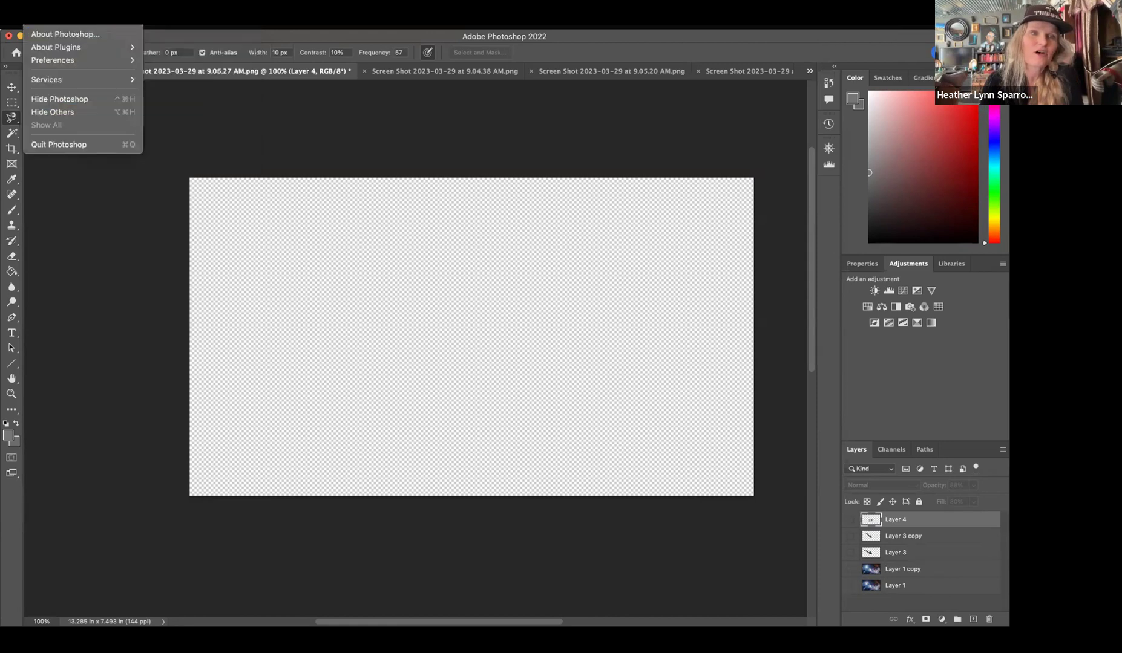
pyautogui.moveTo(385, 12)
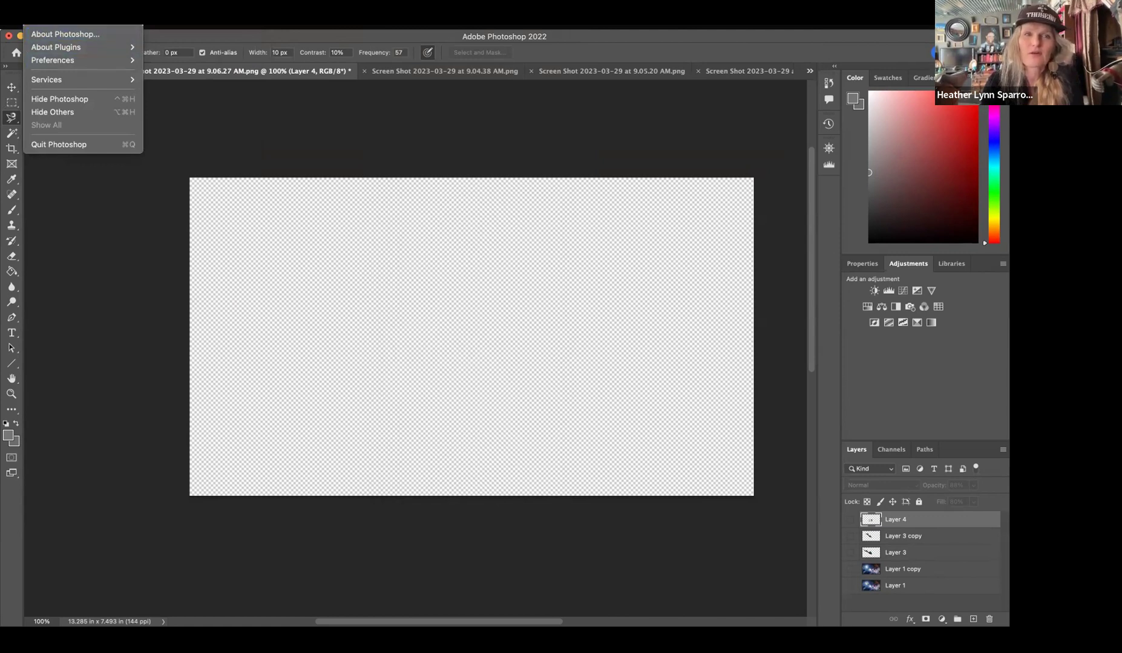
pyautogui.moveTo(202, 12)
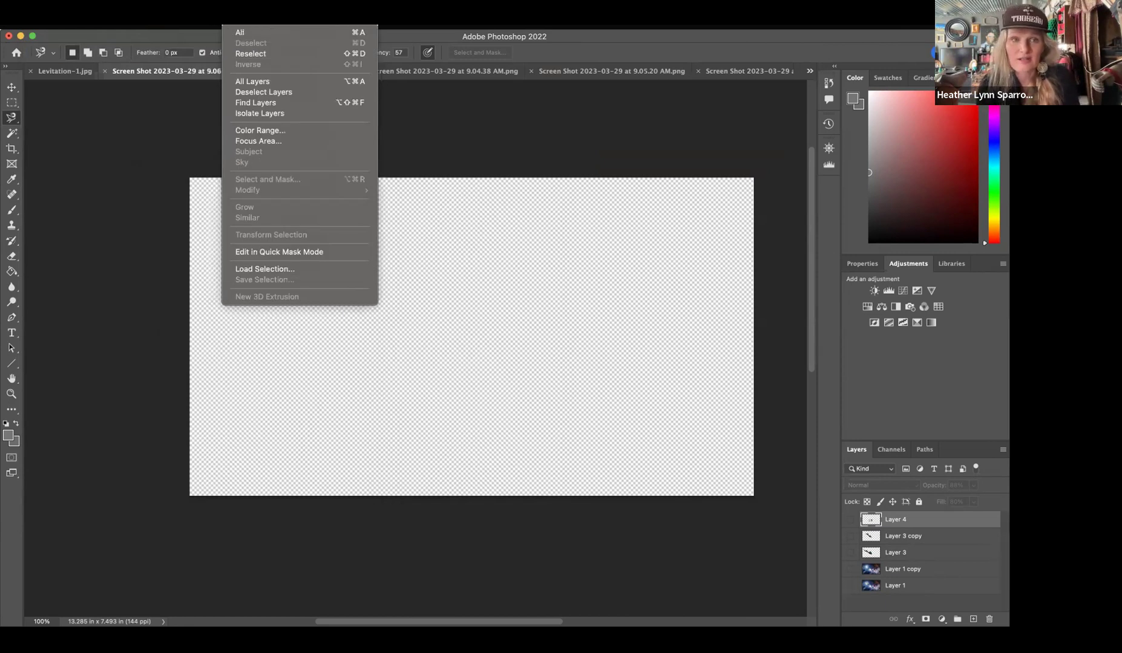
# - Save the document to the computer's Desktop in Photoshop format as 2023_3_REC_LEVITATION_ followed by the author's last and first name, with Maximize Compatibility enabled
pyautogui.moveTo(94, 12)
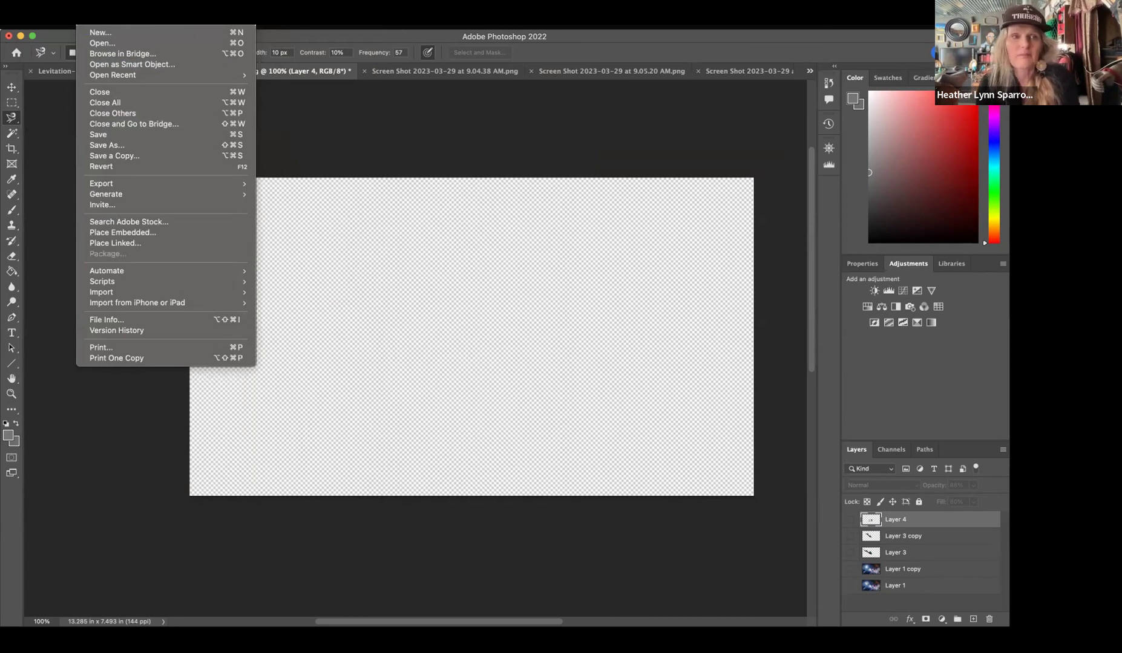
pyautogui.click(105, 134)
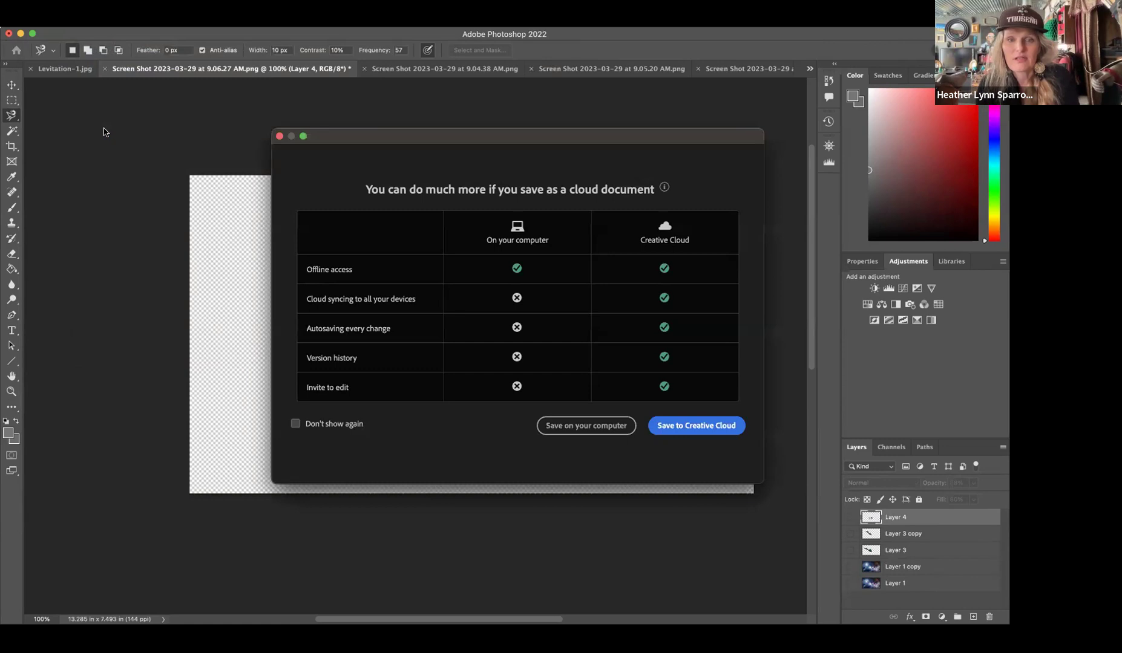
pyautogui.click(587, 425)
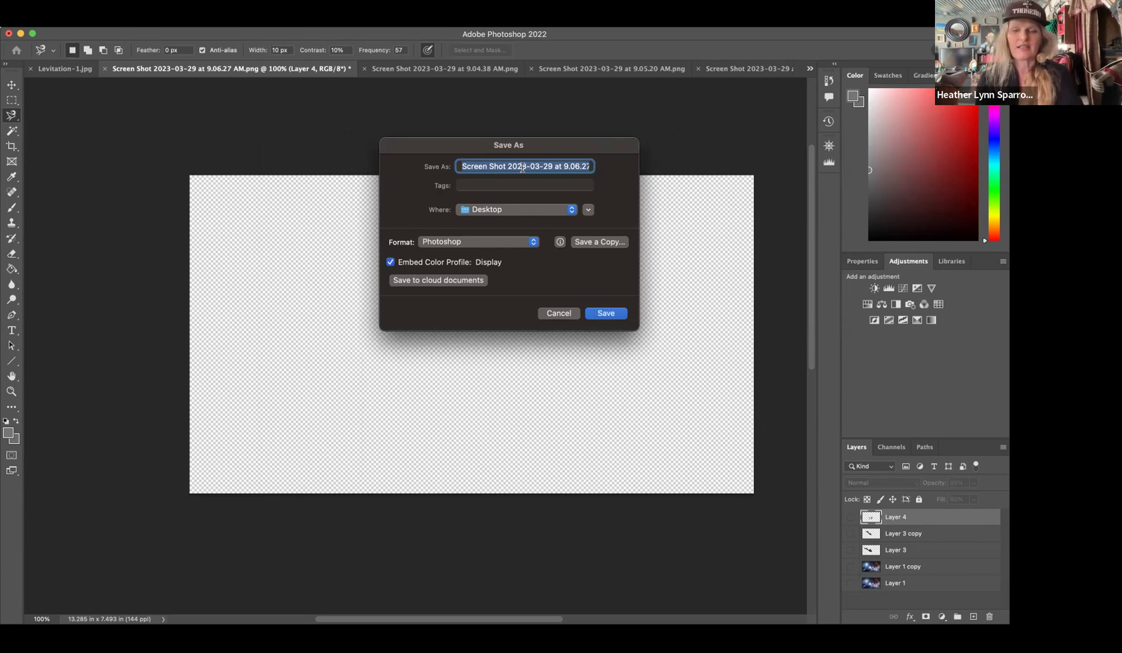
pyautogui.write('202')
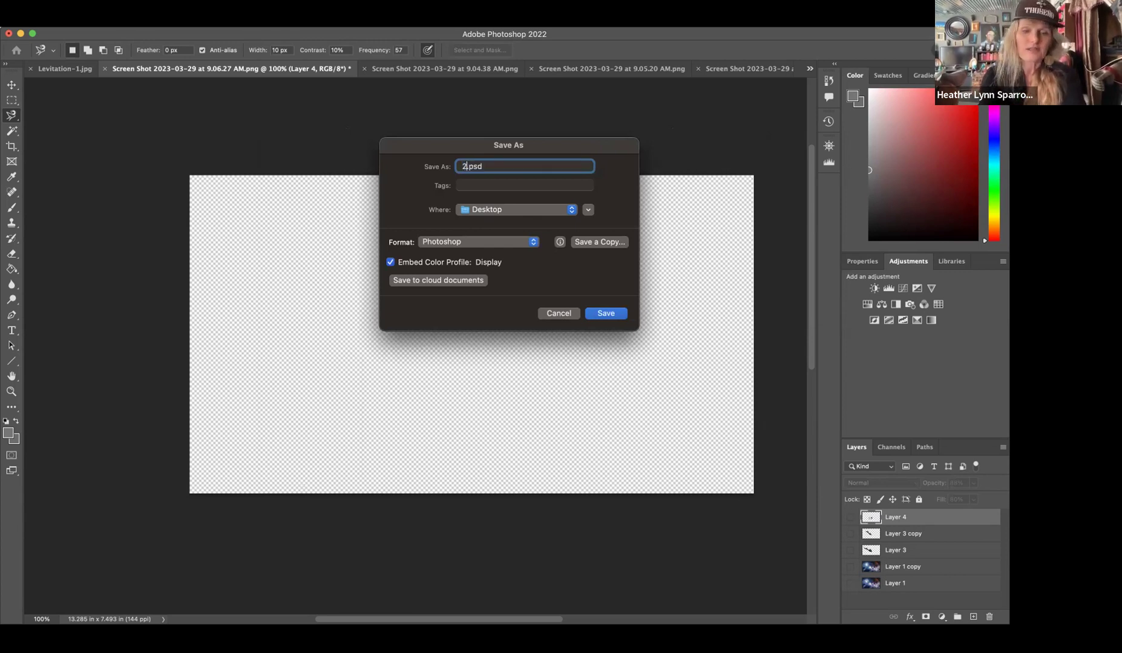
pyautogui.write('3')
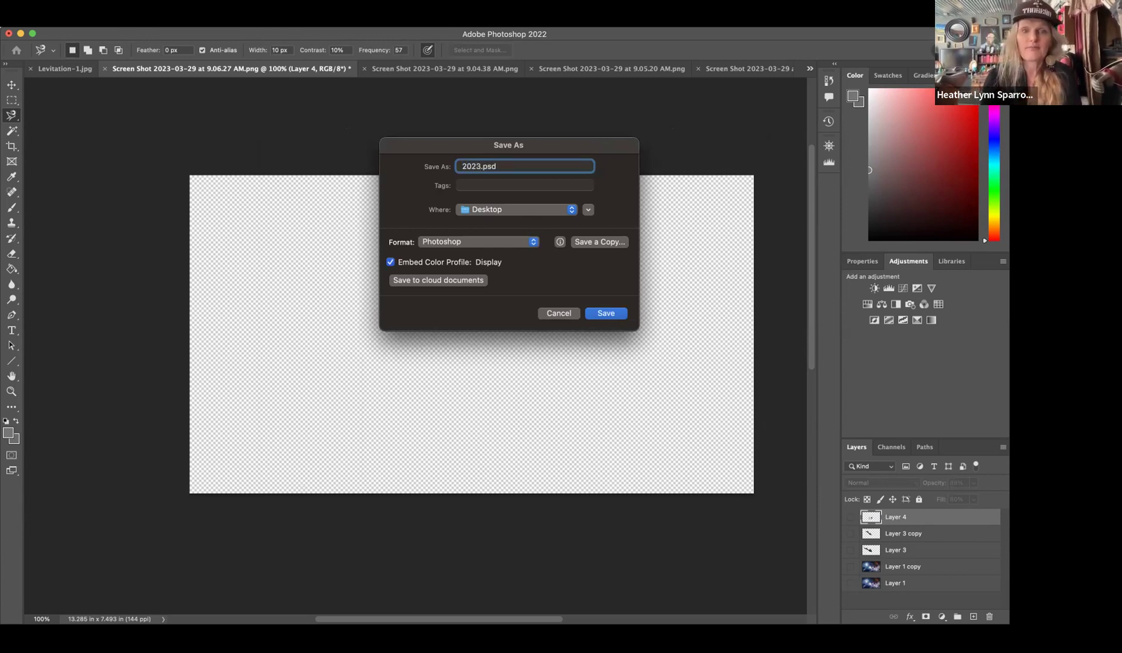
pyautogui.write('_')
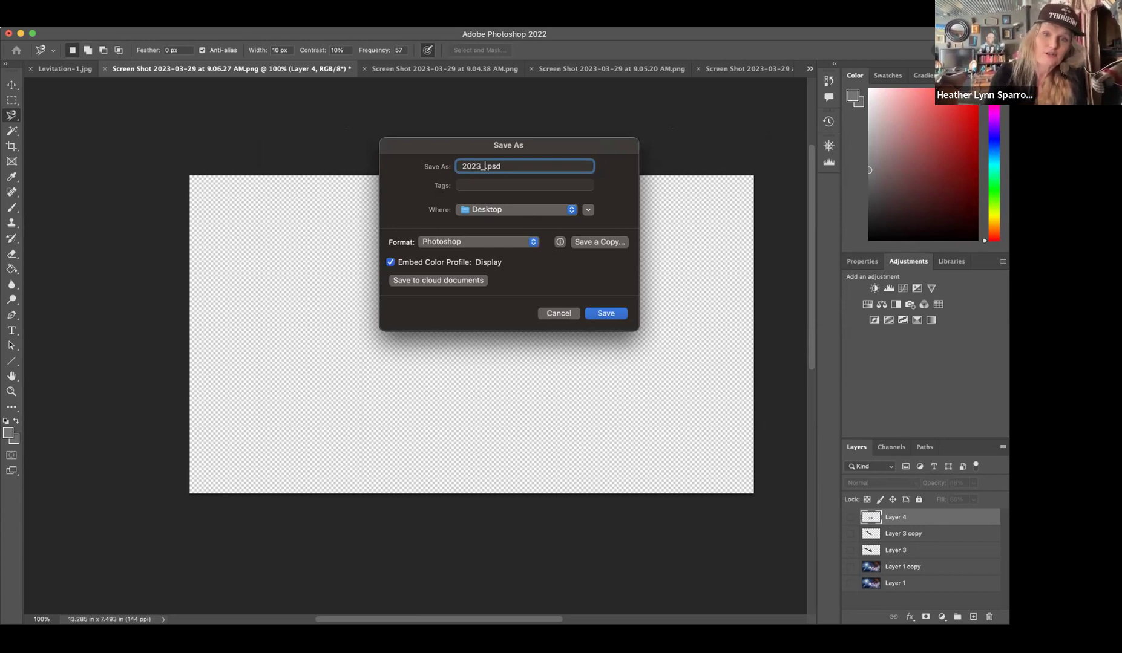
pyautogui.write('S')
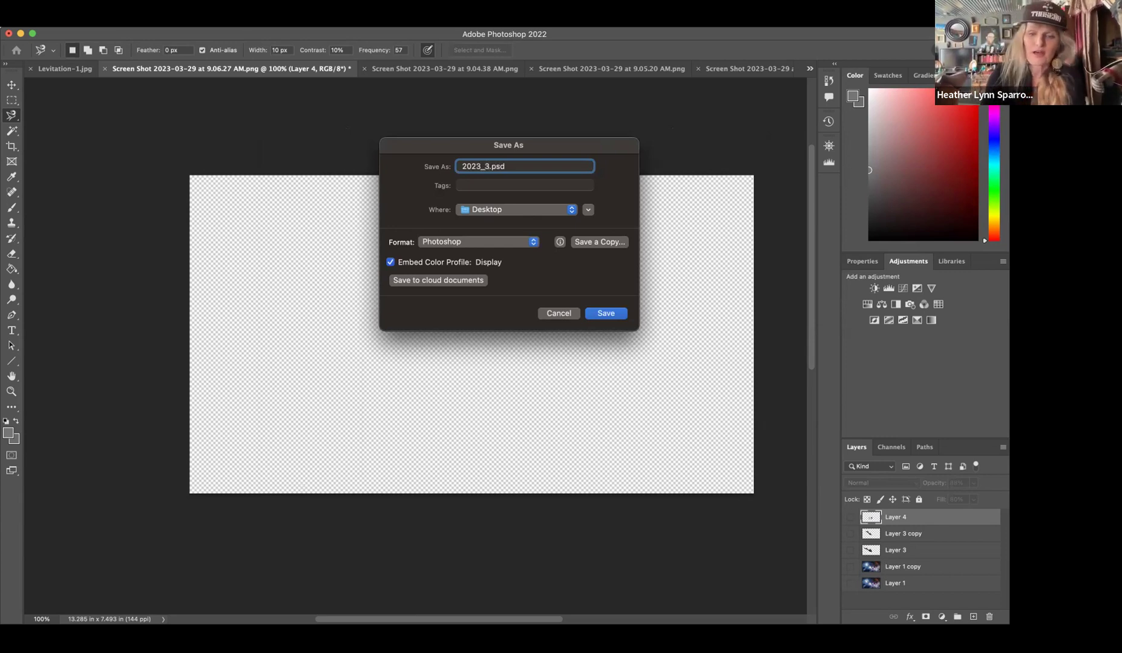
pyautogui.write('_')
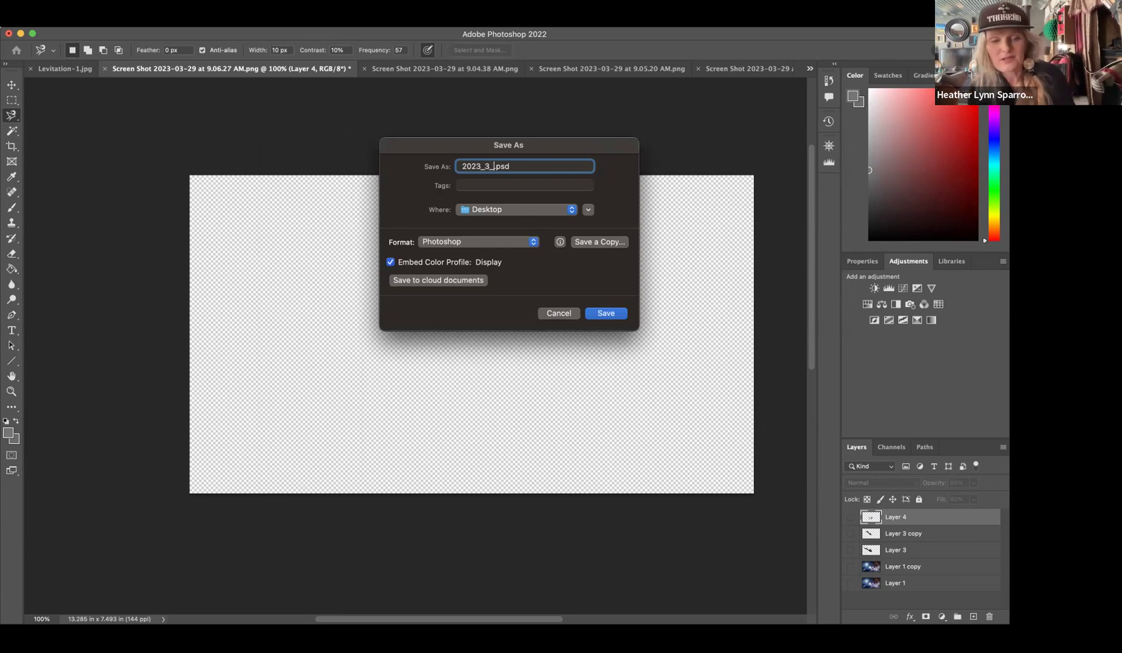
pyautogui.write('REC')
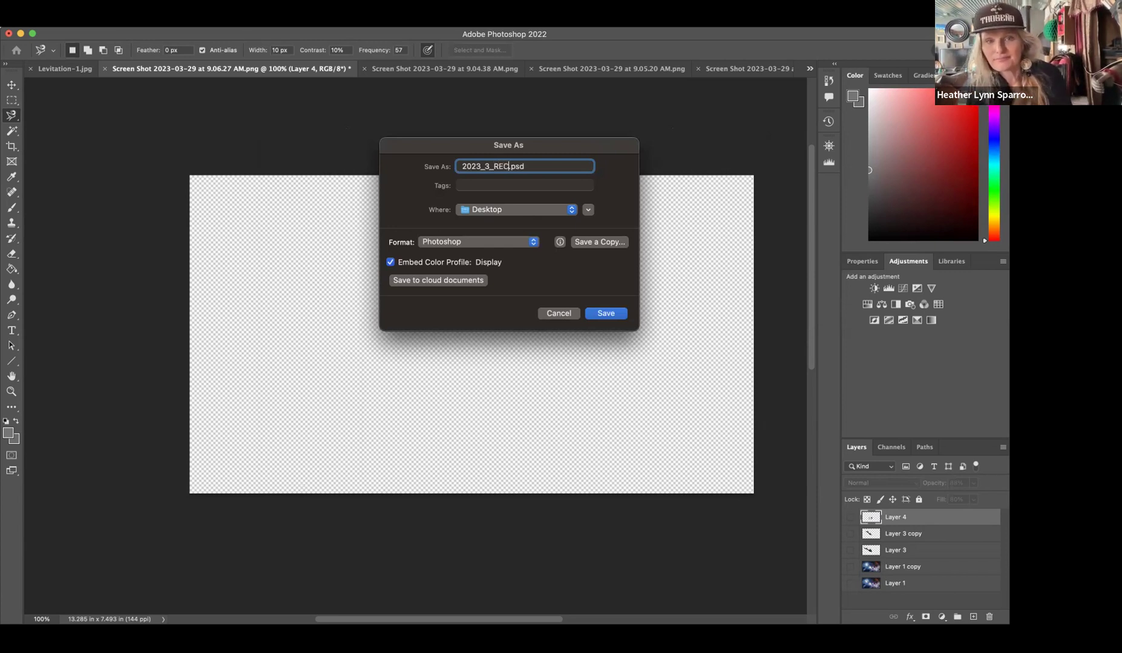
pyautogui.write('_')
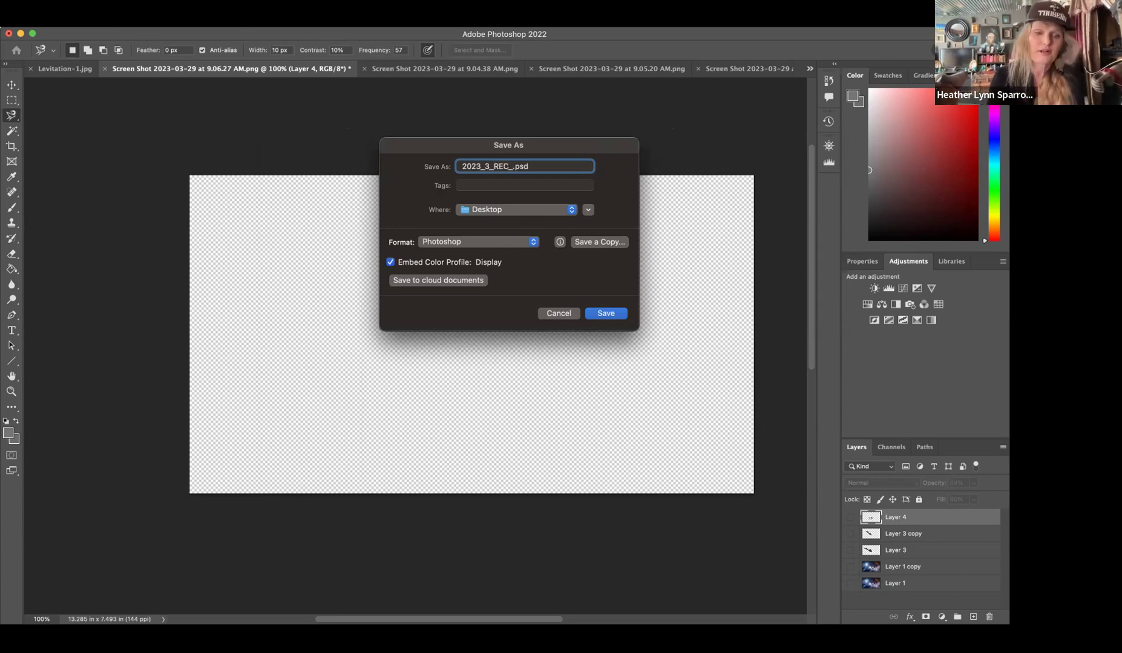
pyautogui.write('LEVIT')
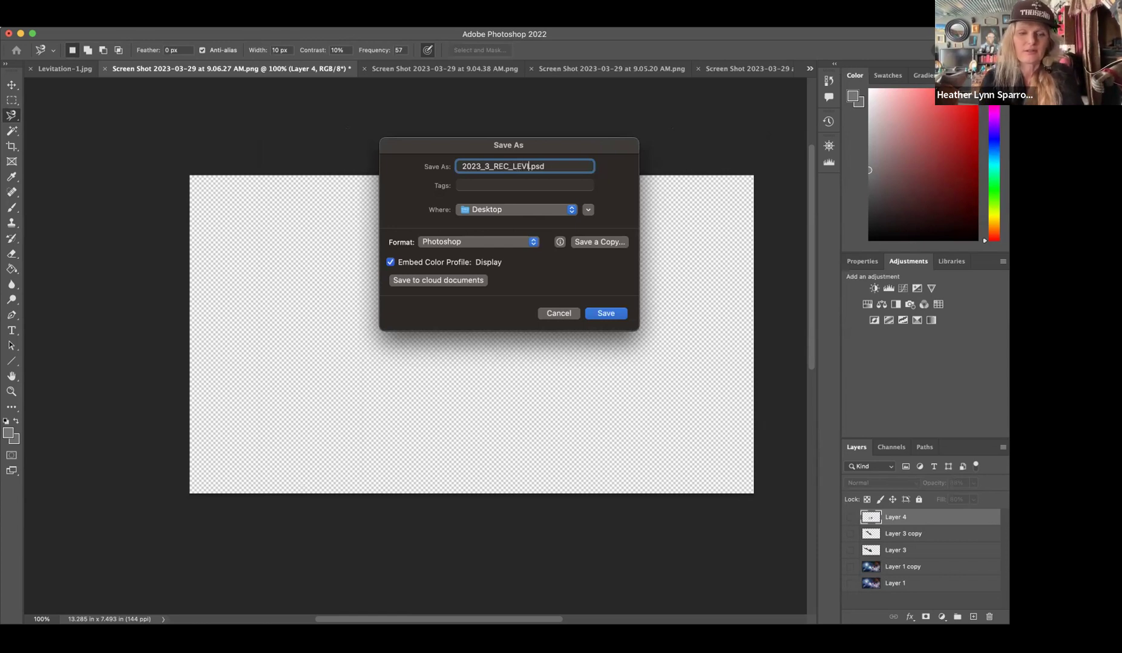
pyautogui.write('ATION')
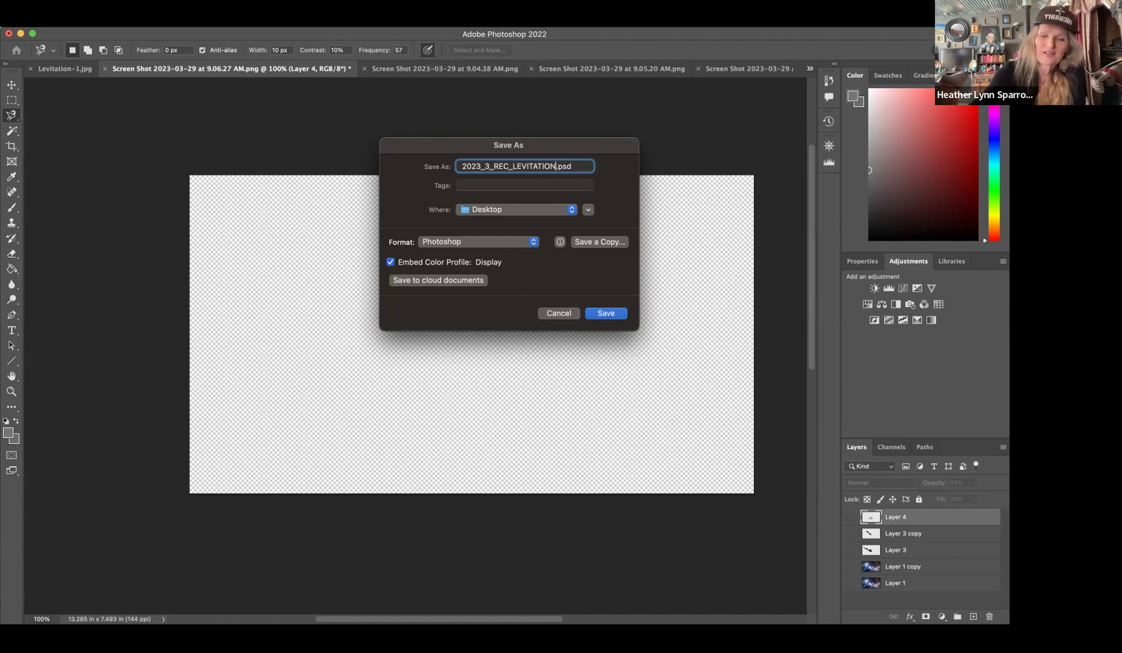
pyautogui.write('_')
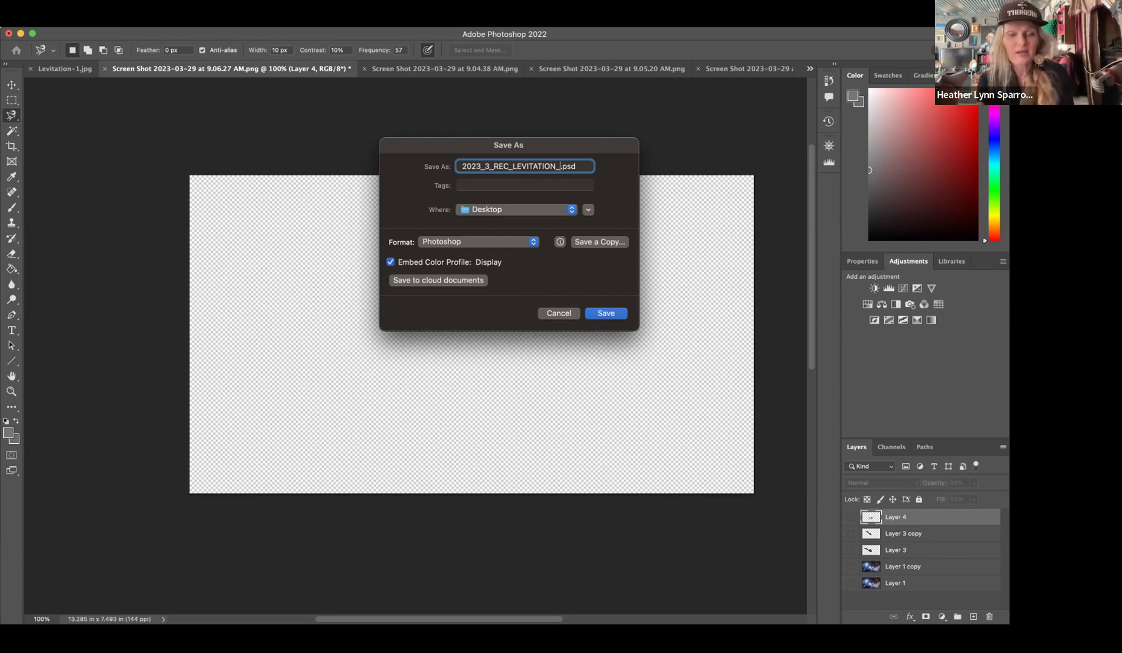
pyautogui.write('sparrow')
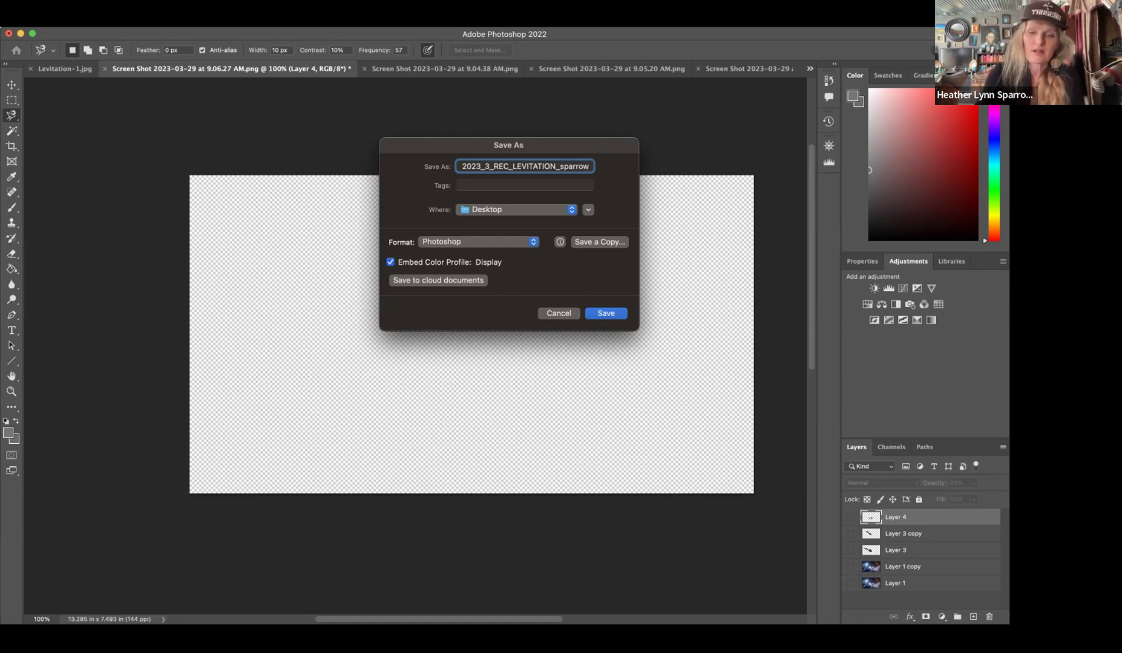
pyautogui.write('_Heather.p')
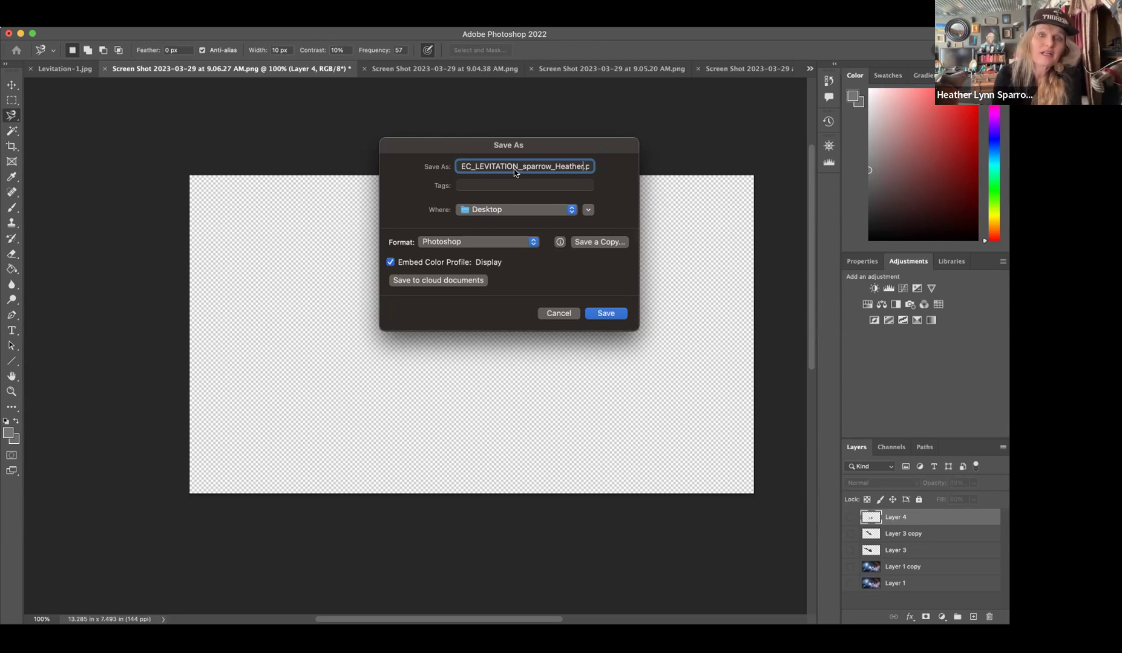
pyautogui.click(603, 313)
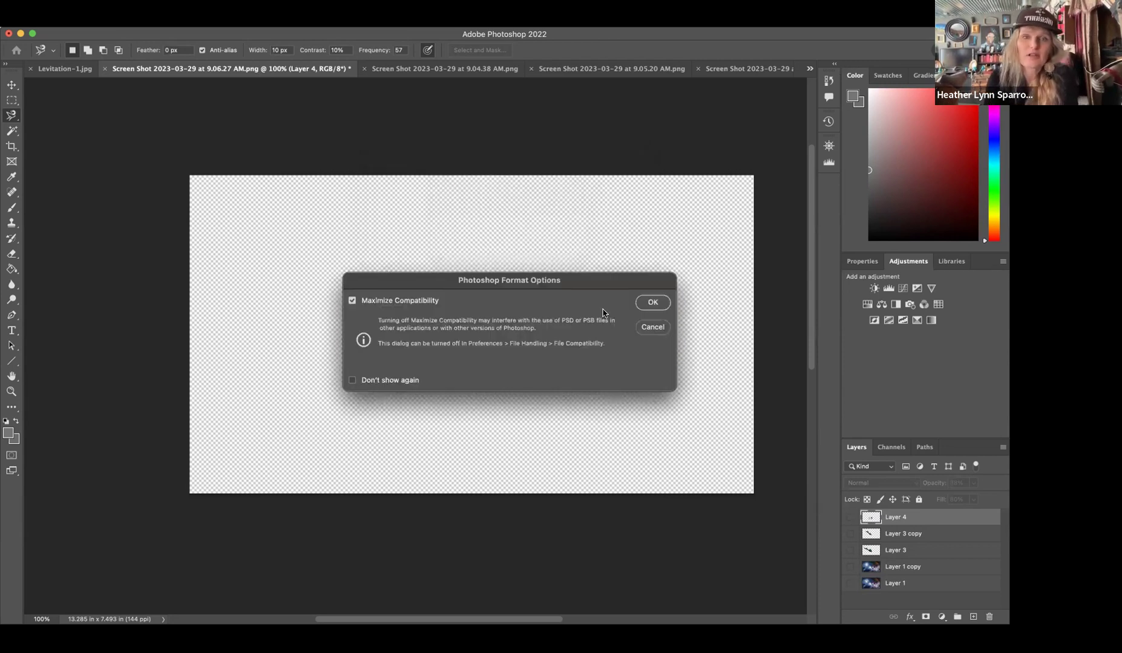
pyautogui.click(645, 303)
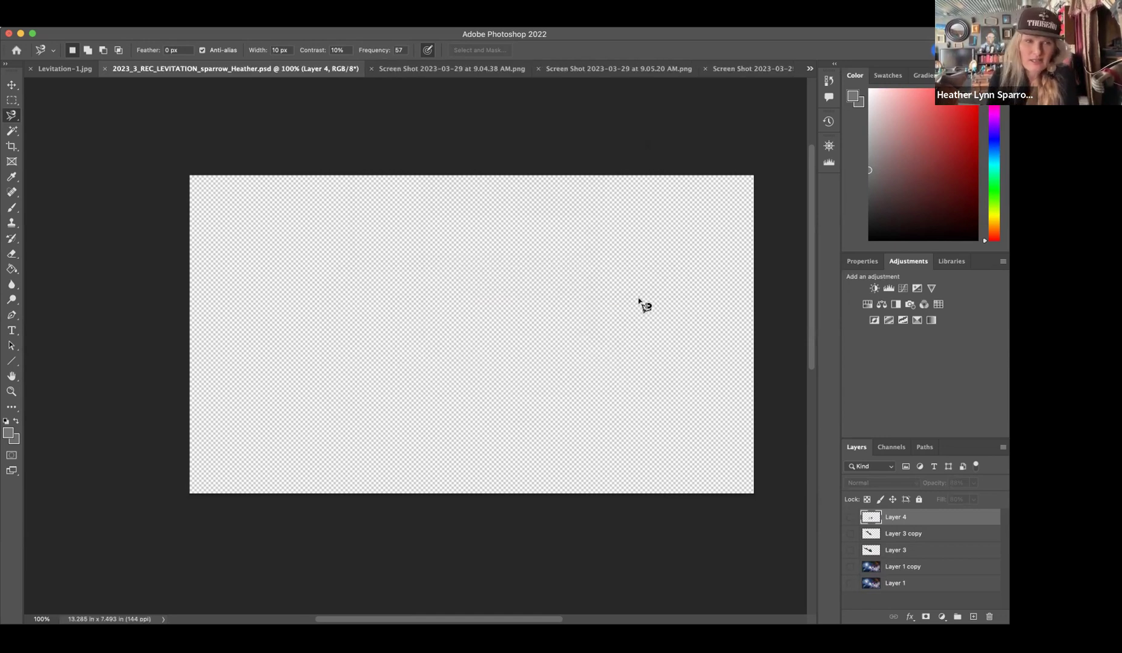
# - Apply a crop that keeps the full canvas size, with Delete Cropped Pixels enabled
pyautogui.click(17, 135)
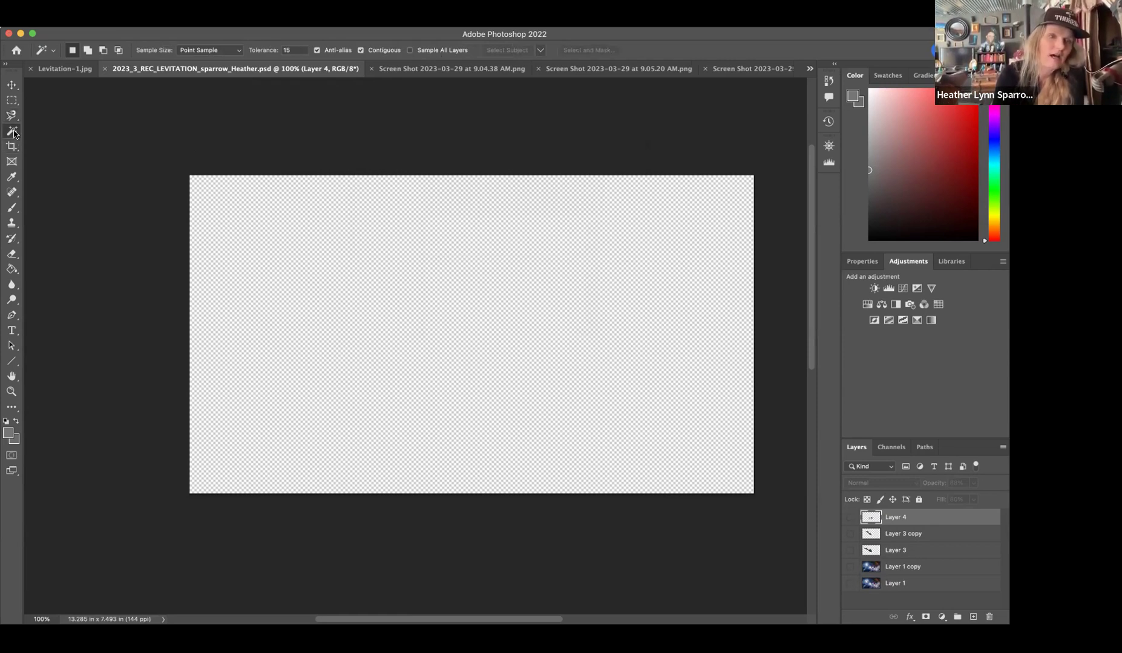
pyautogui.click(12, 147)
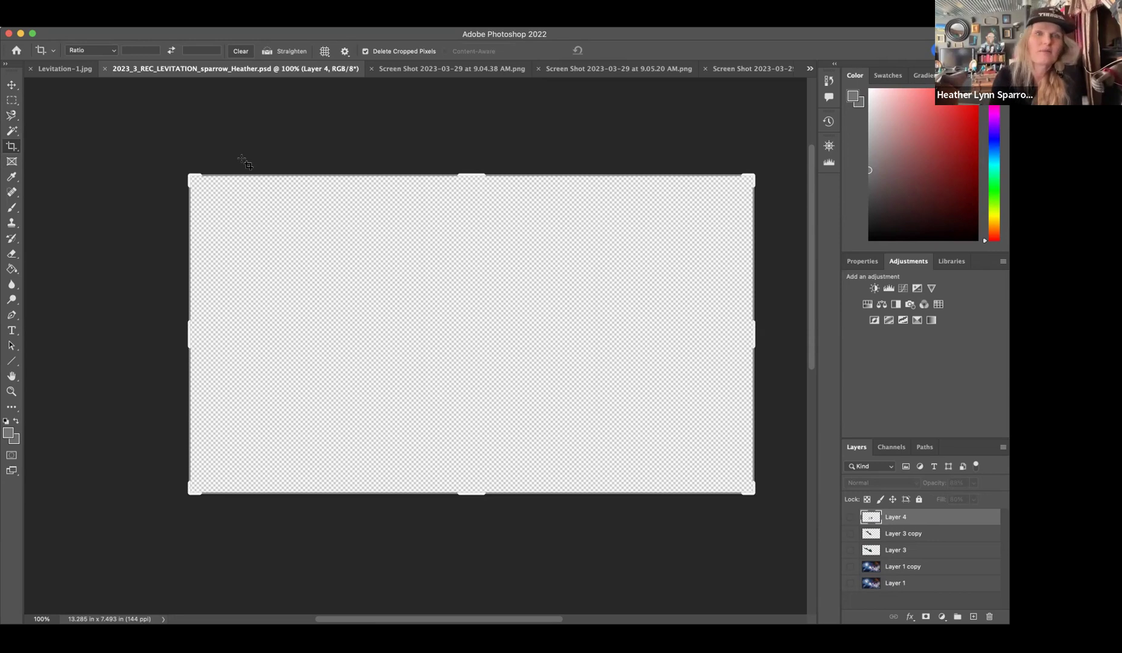
pyautogui.click(446, 154)
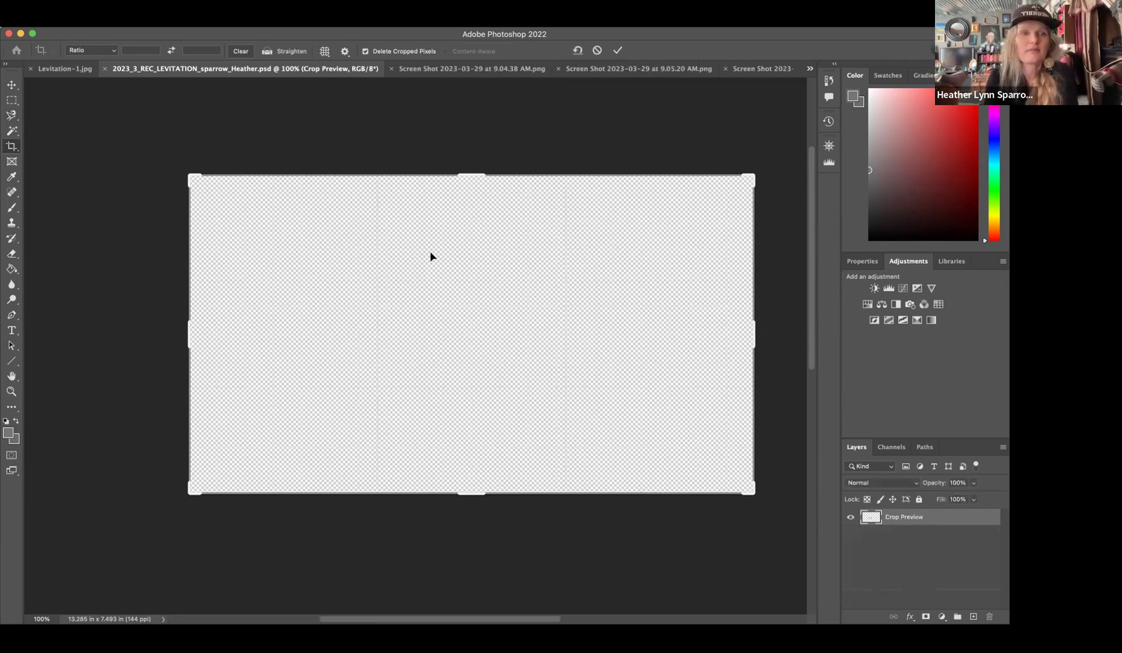
pyautogui.press('Return')
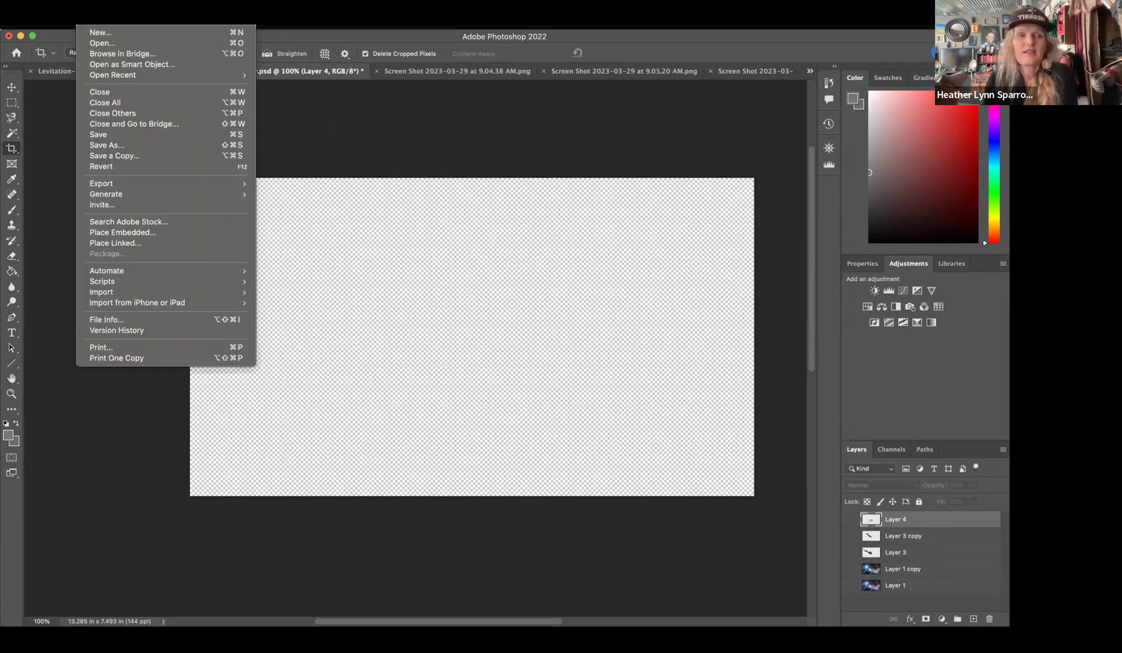
# - Open Levitation-1.jpg from the Levitation folder on the NO NAME drive
pyautogui.click(101, 44)
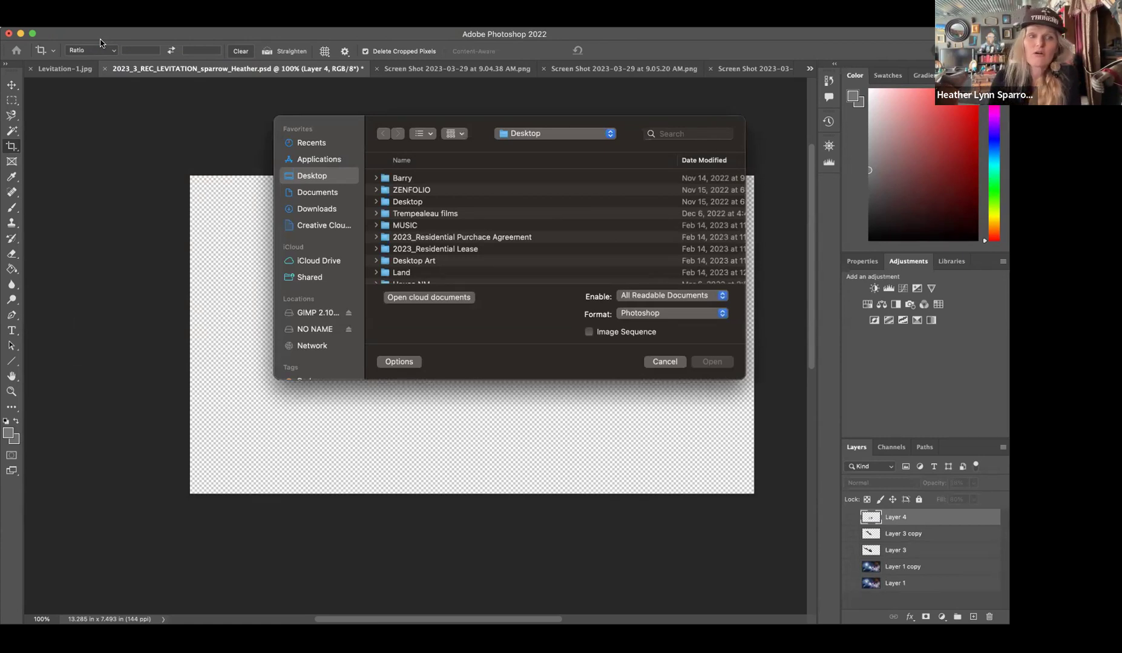
pyautogui.click(314, 329)
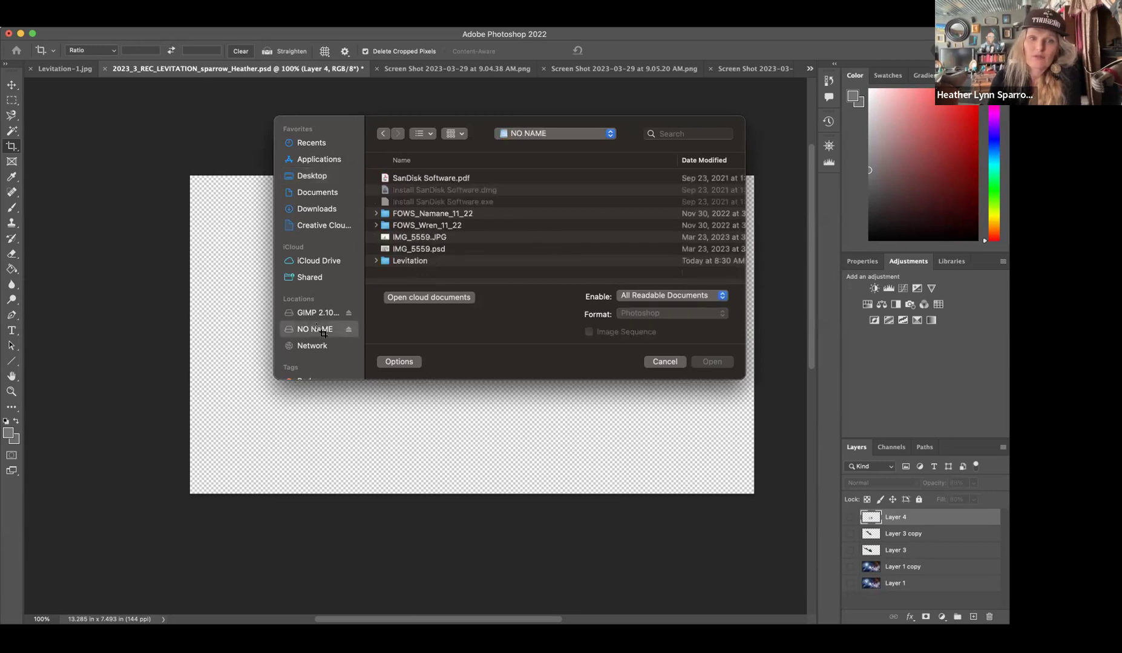
pyautogui.click(376, 262)
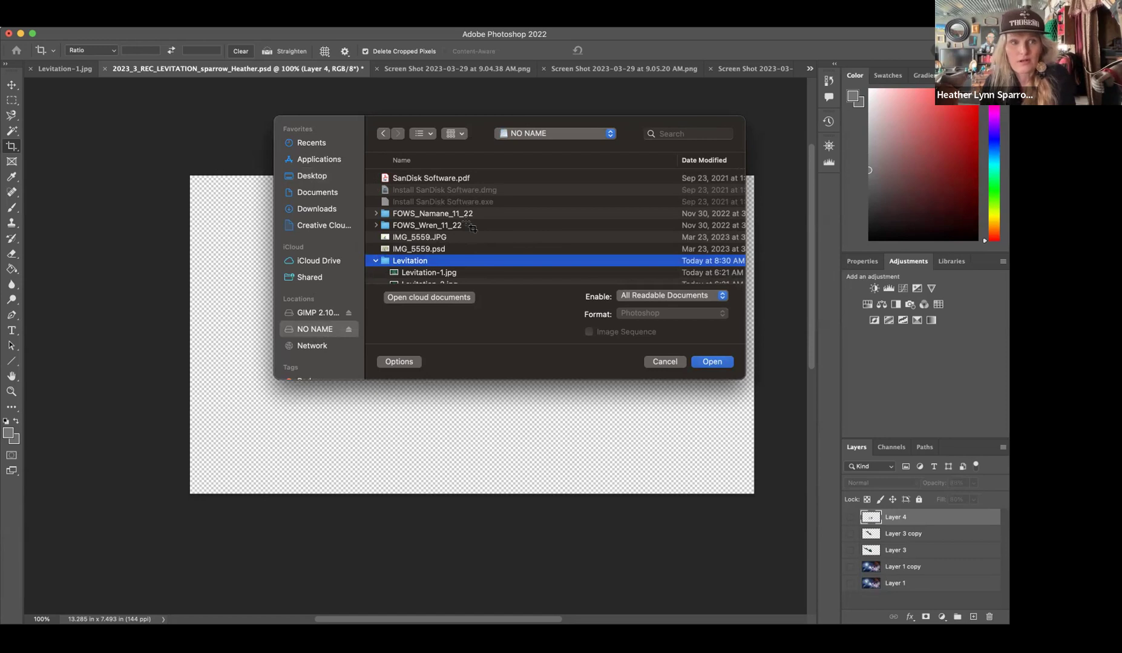
pyautogui.scroll(-5, 471, 228)
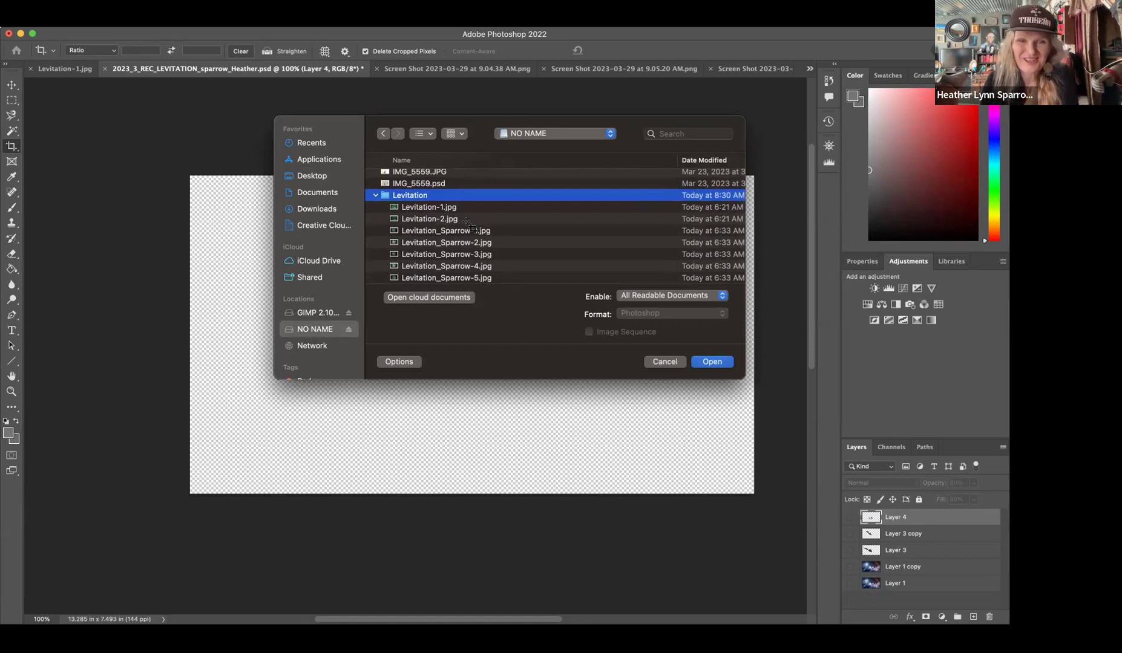
pyautogui.click(437, 236)
pyautogui.doubleClick(437, 236)
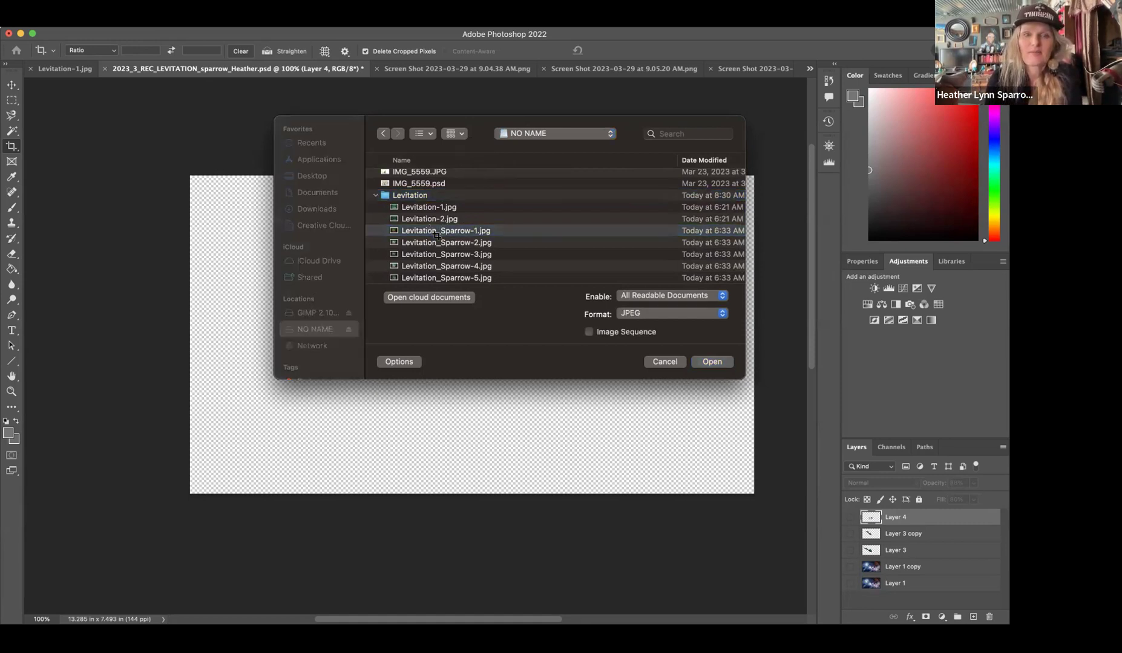
pyautogui.press('Down')
pyautogui.press('Down')
pyautogui.press('Up')
pyautogui.press('Up')
pyautogui.press('Up')
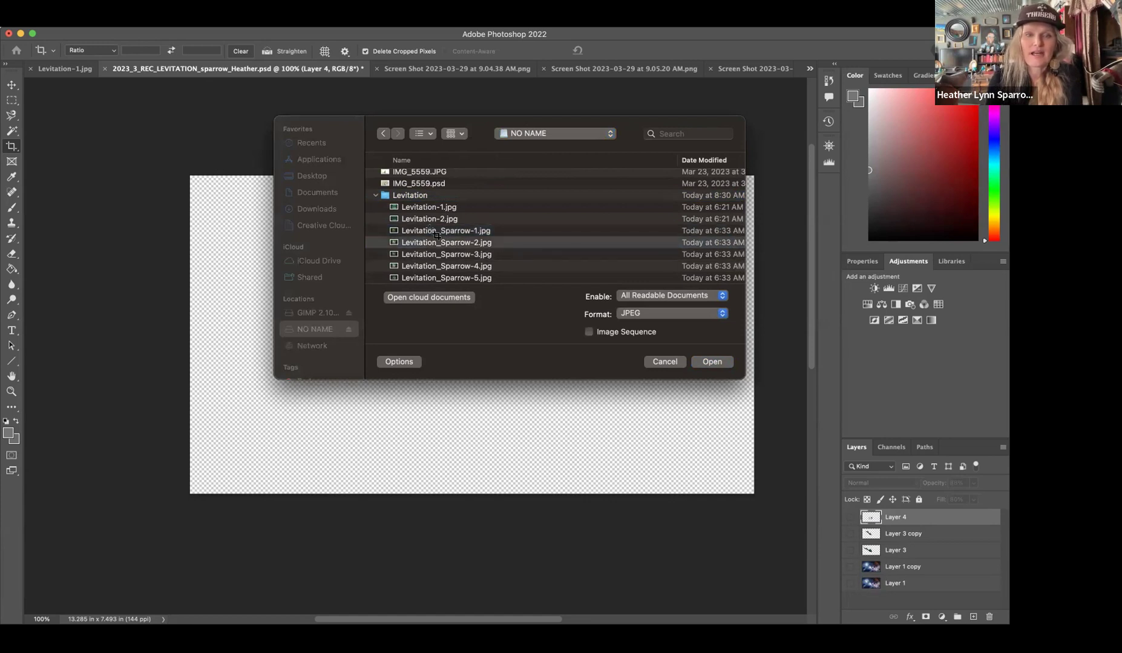
pyautogui.press('Up')
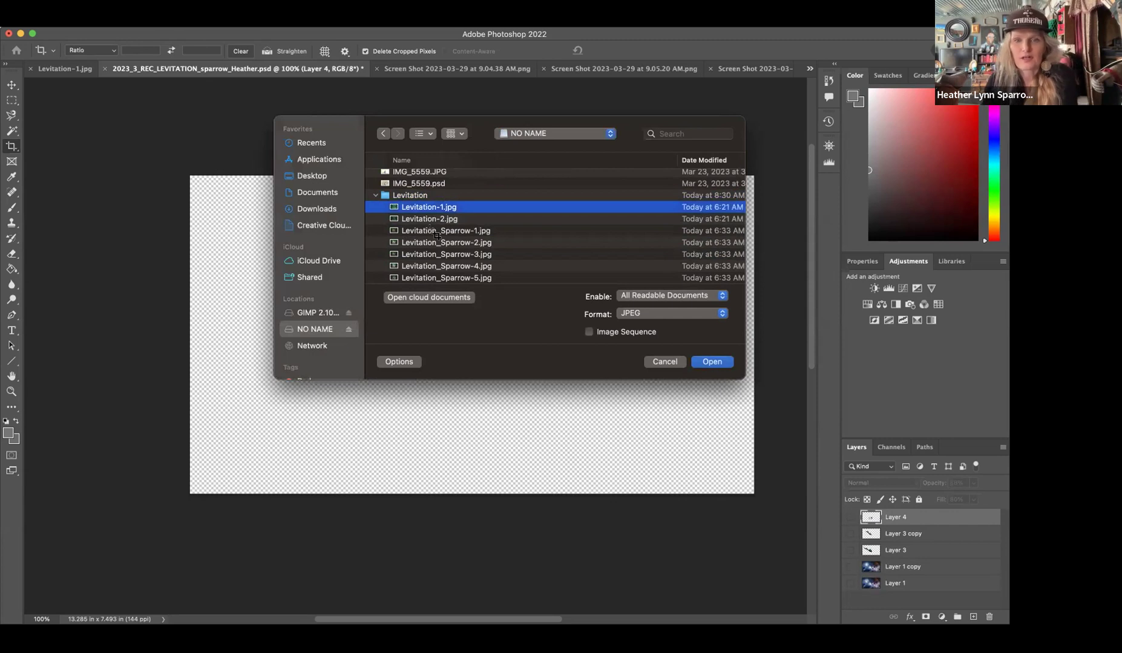
pyautogui.click(712, 363)
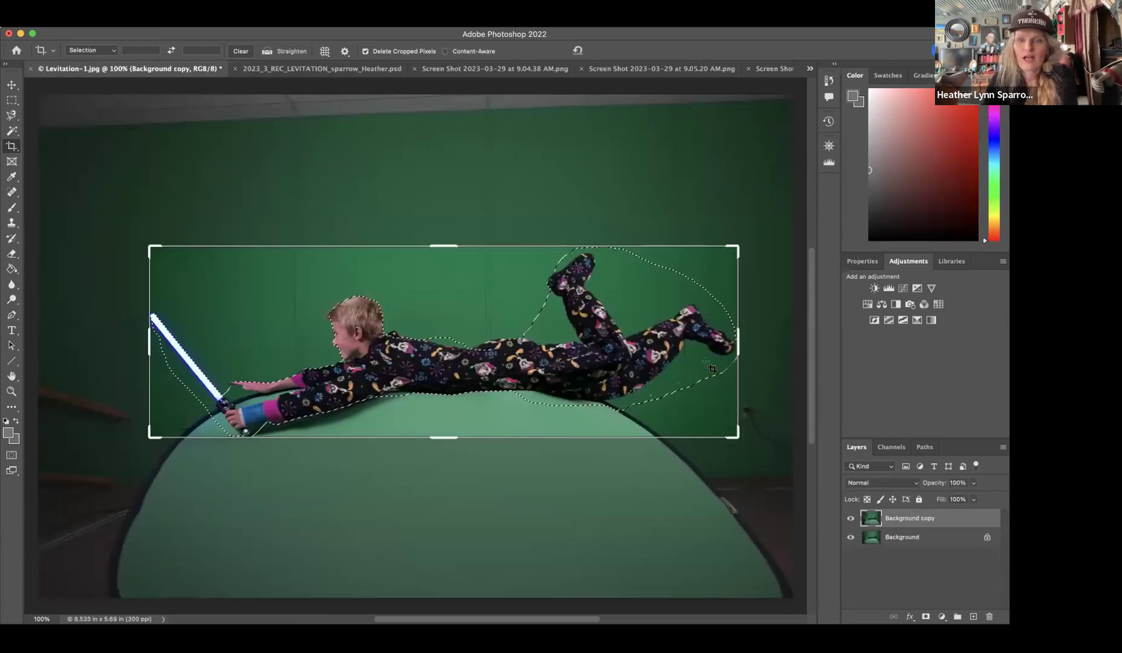
# - Crop the green-screen photo tightly around the lying boy and his lightsaber, with Delete Cropped Pixels enabled
pyautogui.click(672, 185)
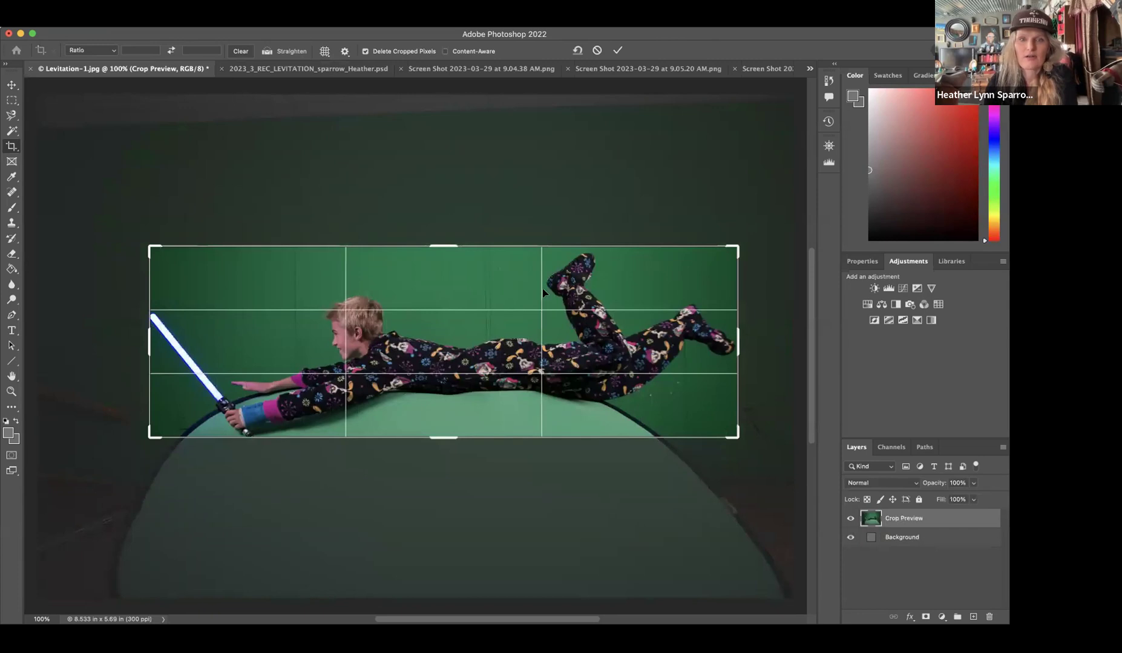
pyautogui.doubleClick(493, 290)
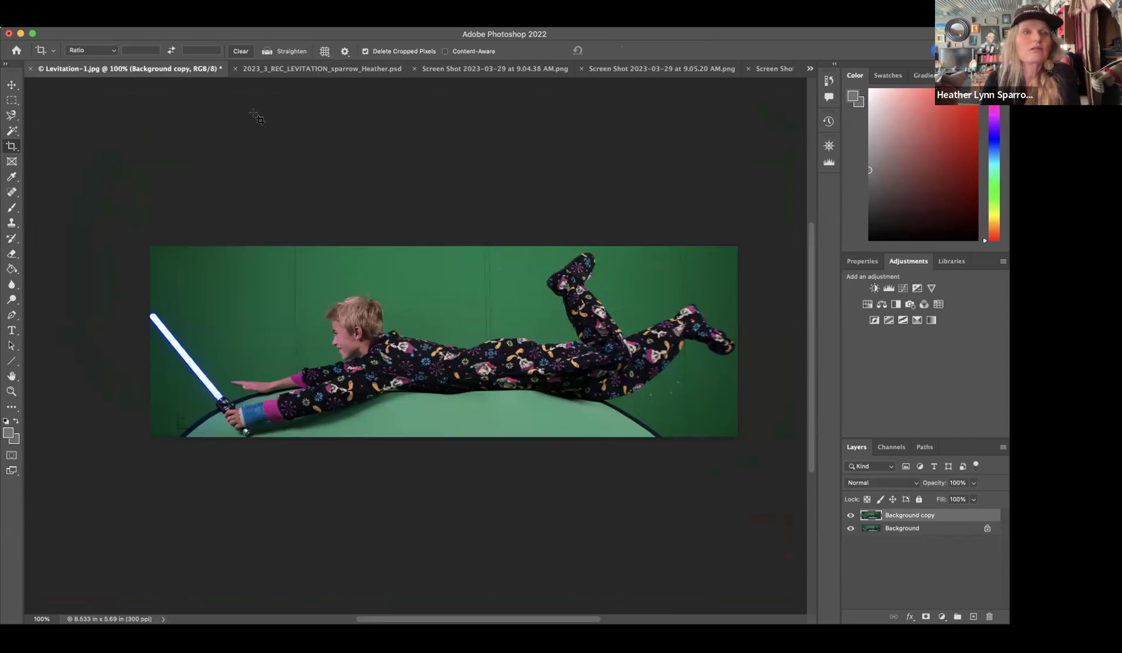
# - Look through the open background screenshots and the list of open documents, and return to the levitation composite
pyautogui.click(284, 67)
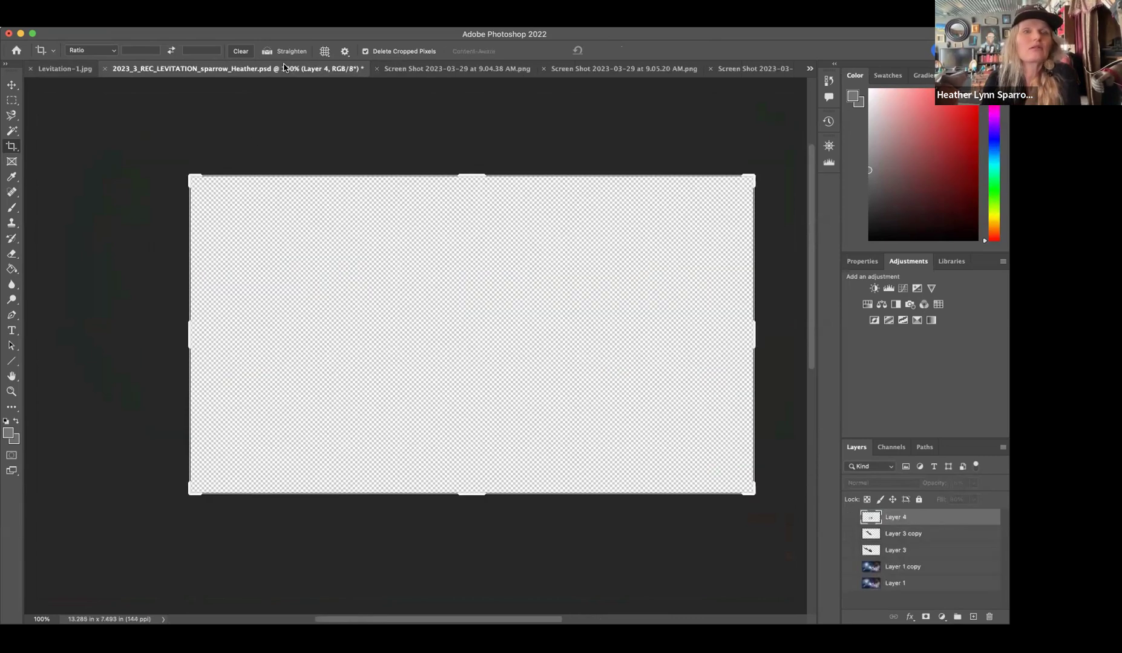
pyautogui.click(477, 69)
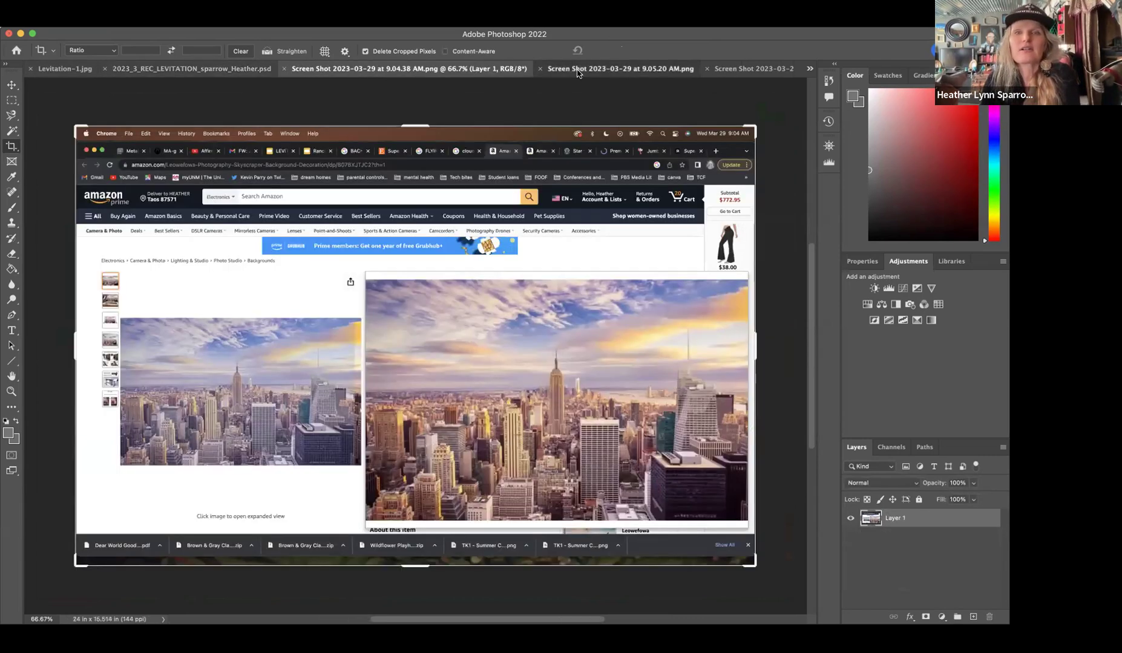
pyautogui.click(578, 70)
pyautogui.click(737, 70)
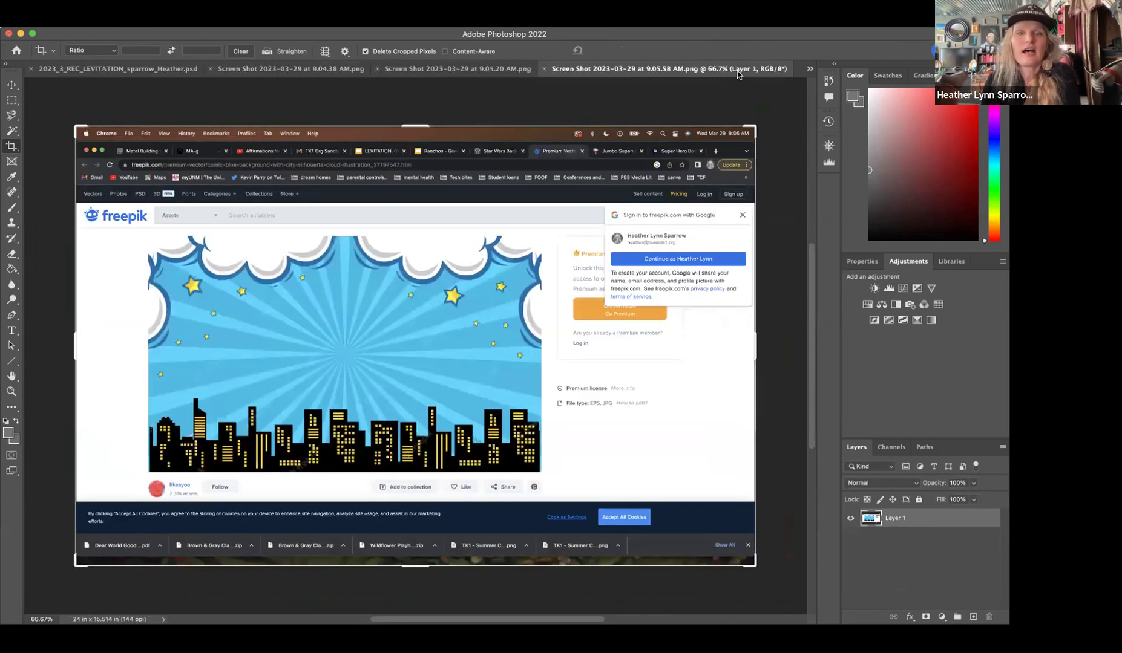
pyautogui.click(808, 70)
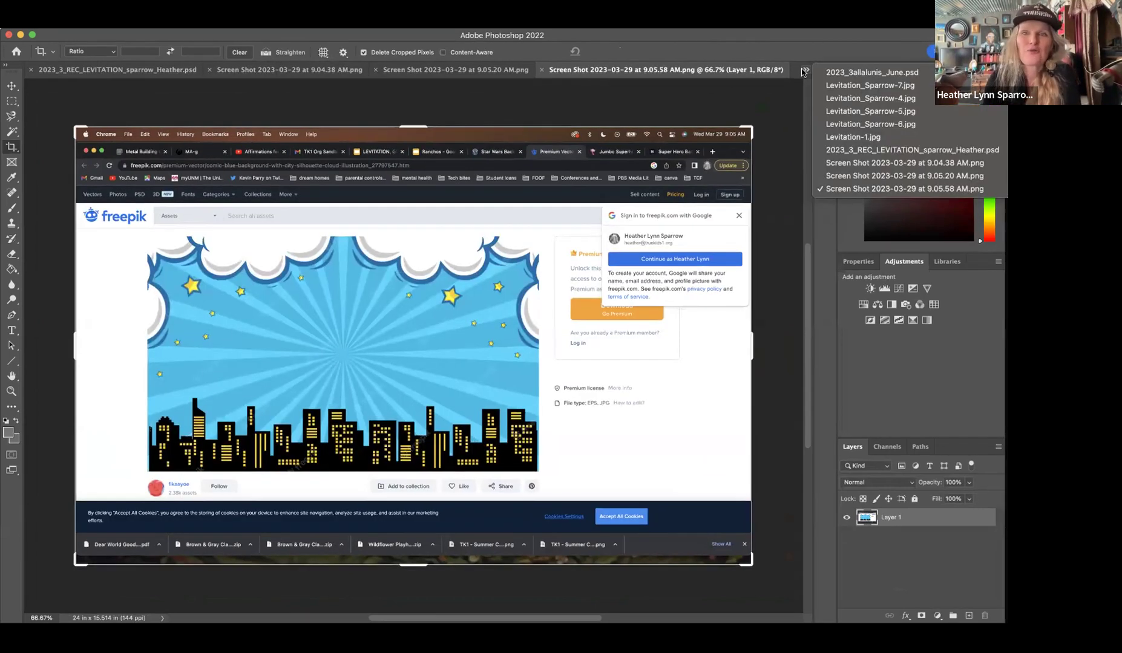
pyautogui.click(111, 71)
pyautogui.click(98, 70)
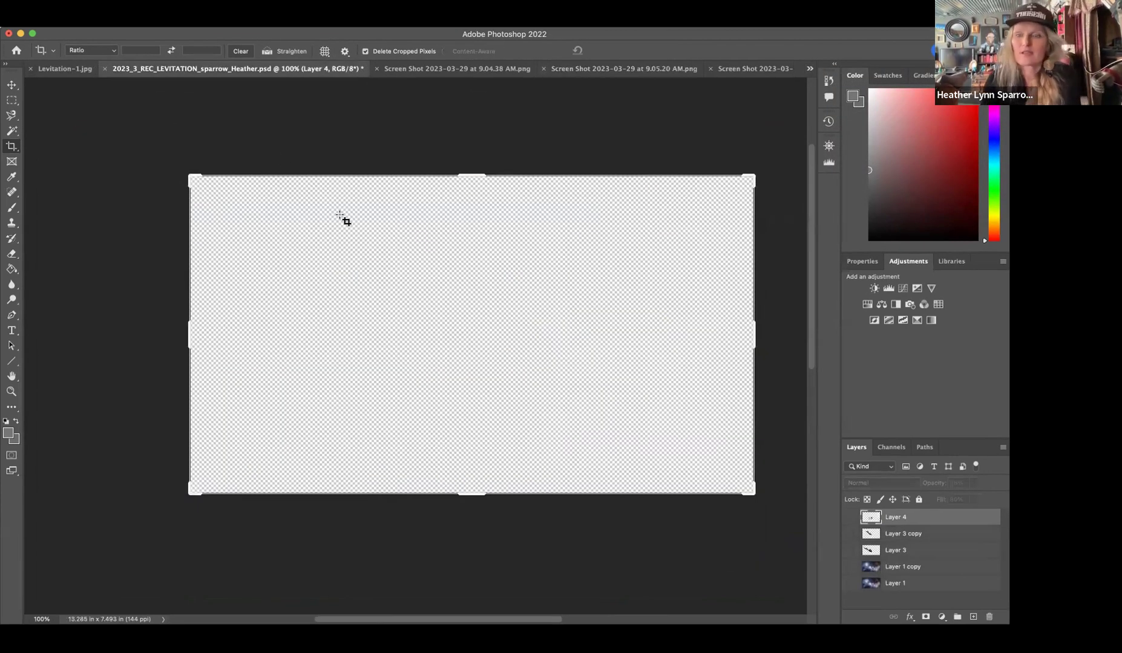
# - Dismiss the crop frame at full canvas size, and preview the composite's layers from Layer 4 down to Layer 1, hiding them all again
pyautogui.click(765, 366)
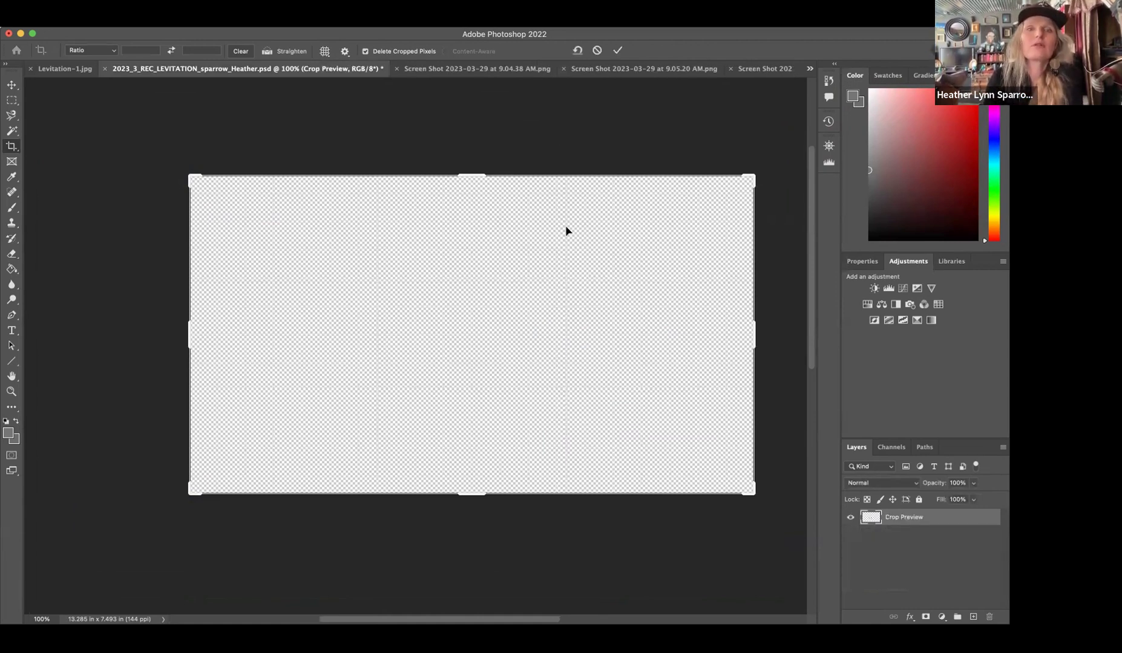
pyautogui.press('Return')
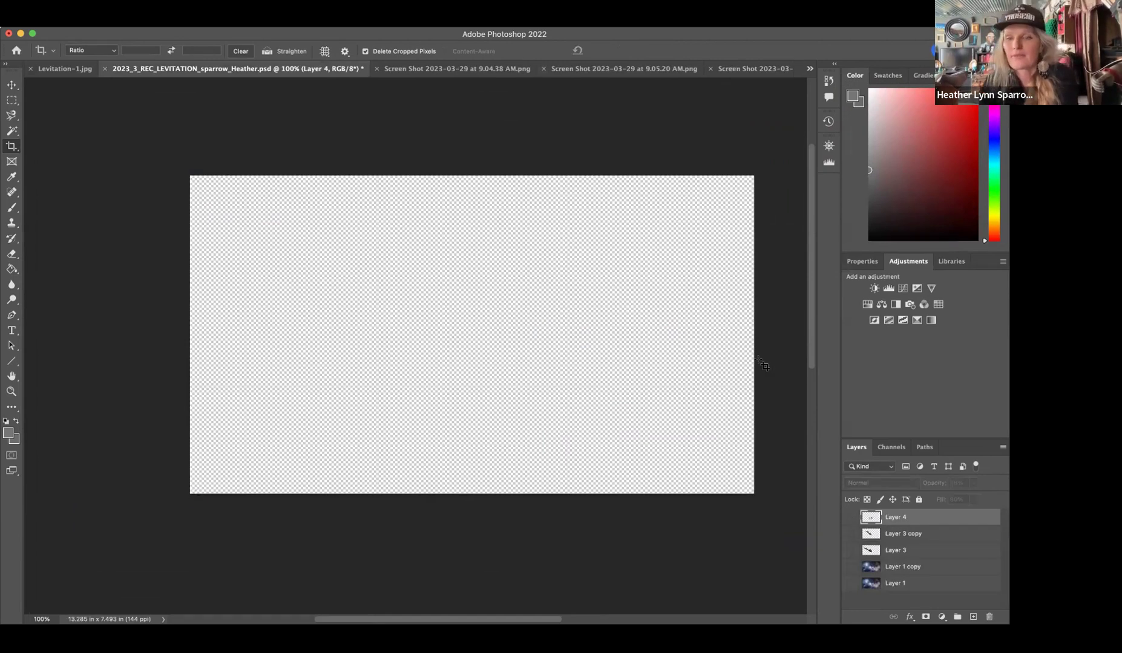
pyautogui.click(849, 518)
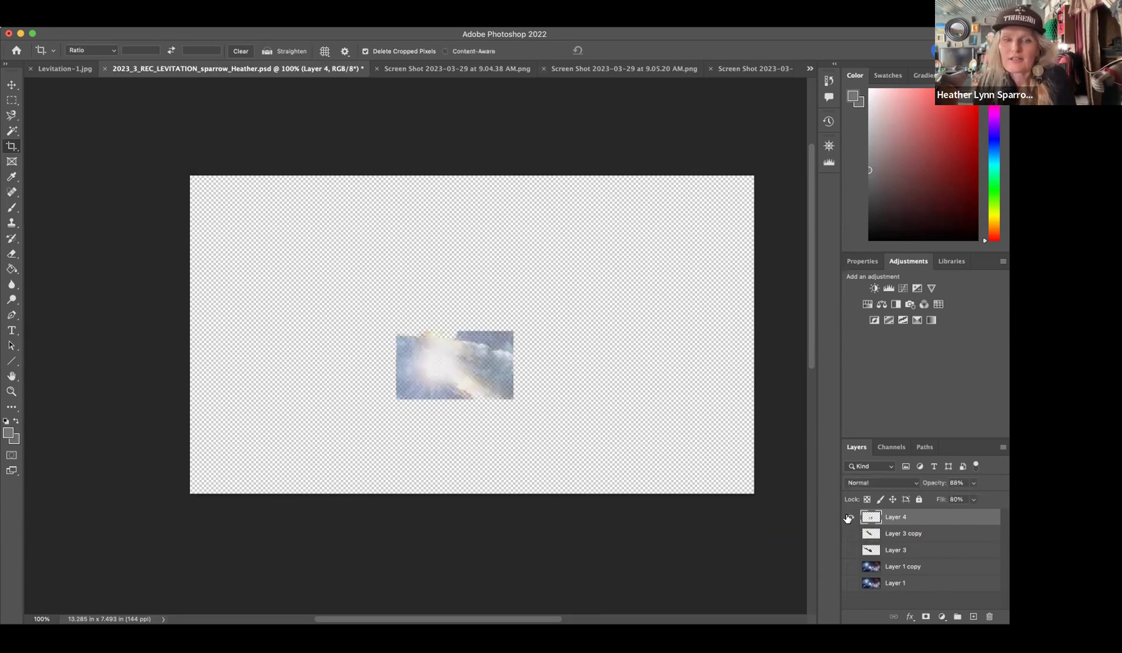
pyautogui.click(848, 517)
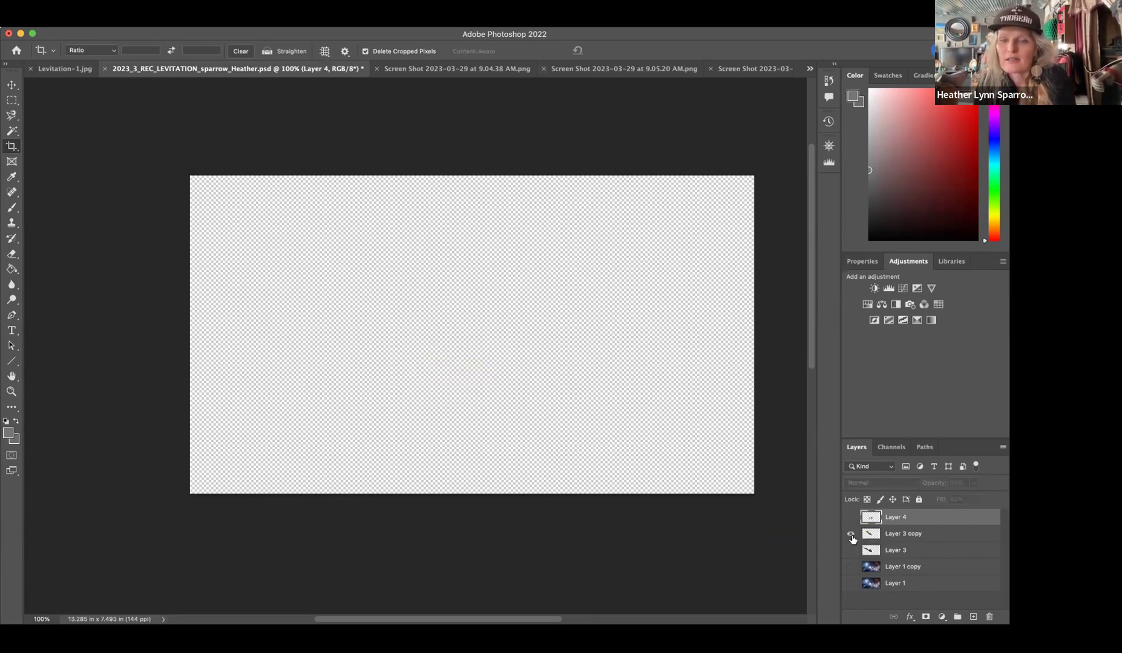
pyautogui.click(850, 534)
pyautogui.click(851, 550)
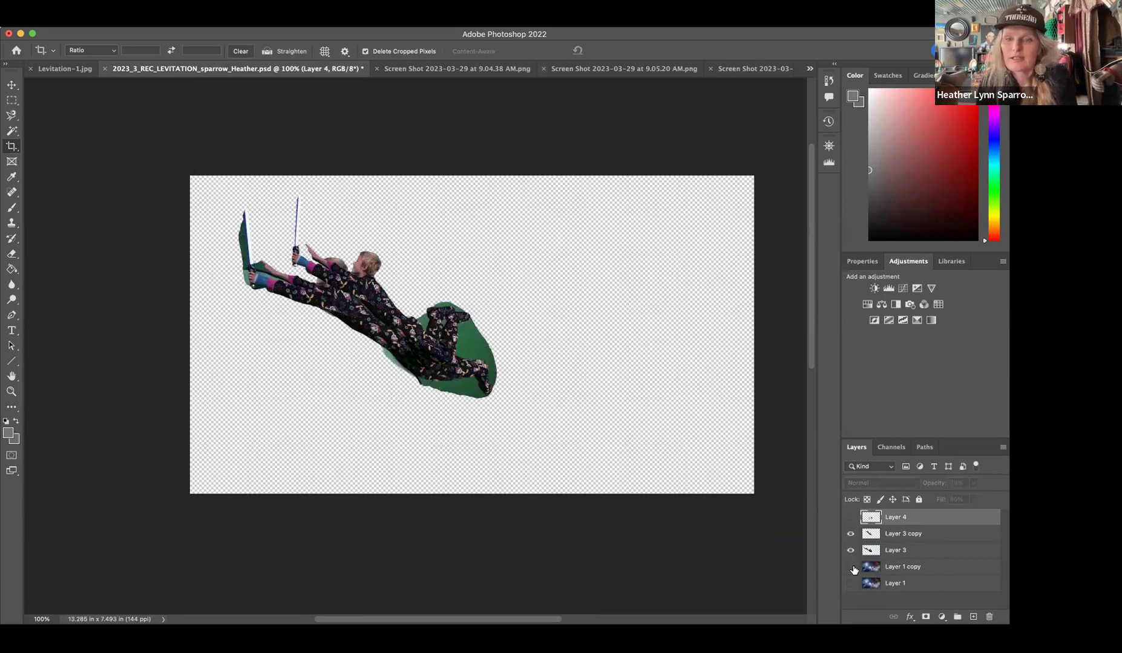
pyautogui.click(850, 568)
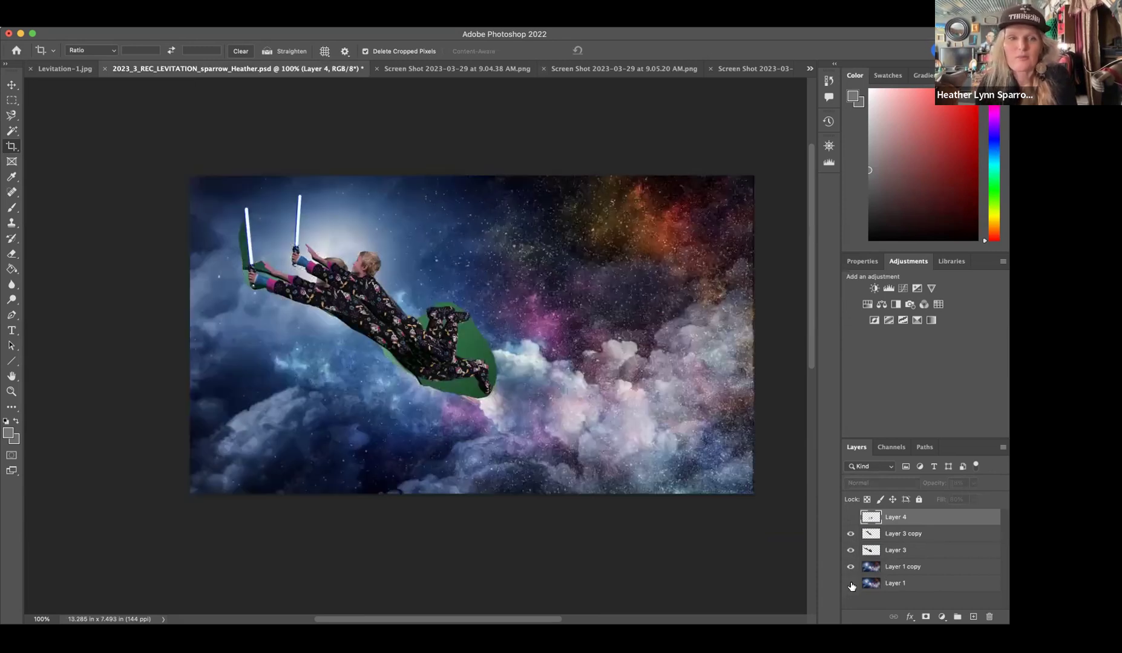
pyautogui.click(850, 534)
pyautogui.click(850, 551)
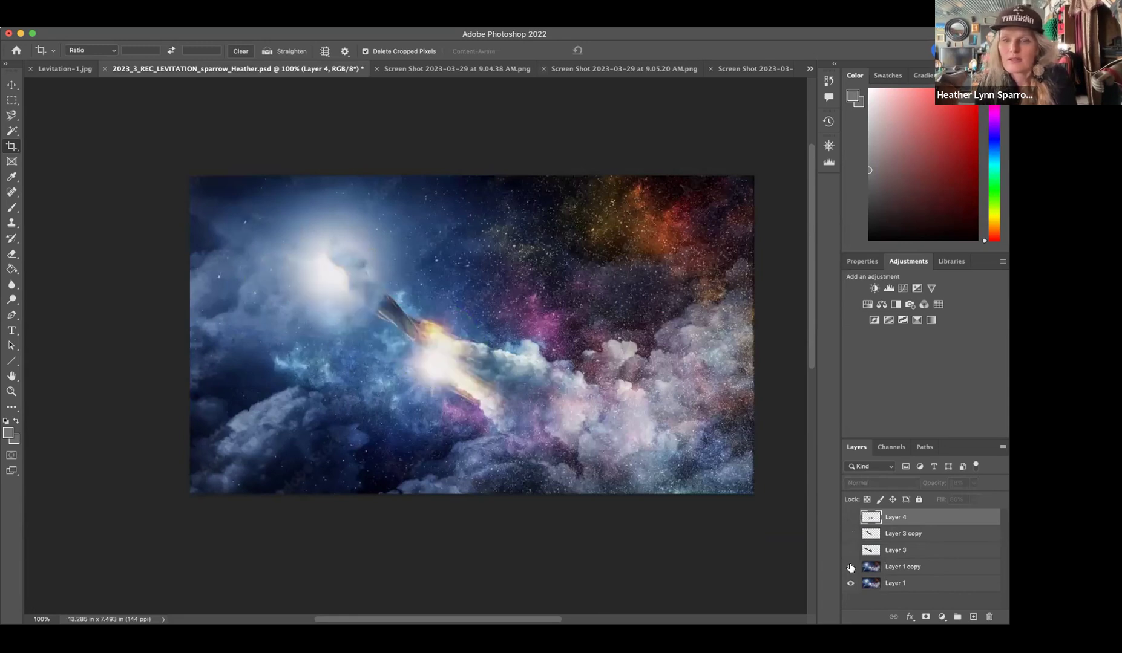
pyautogui.click(850, 567)
pyautogui.click(850, 583)
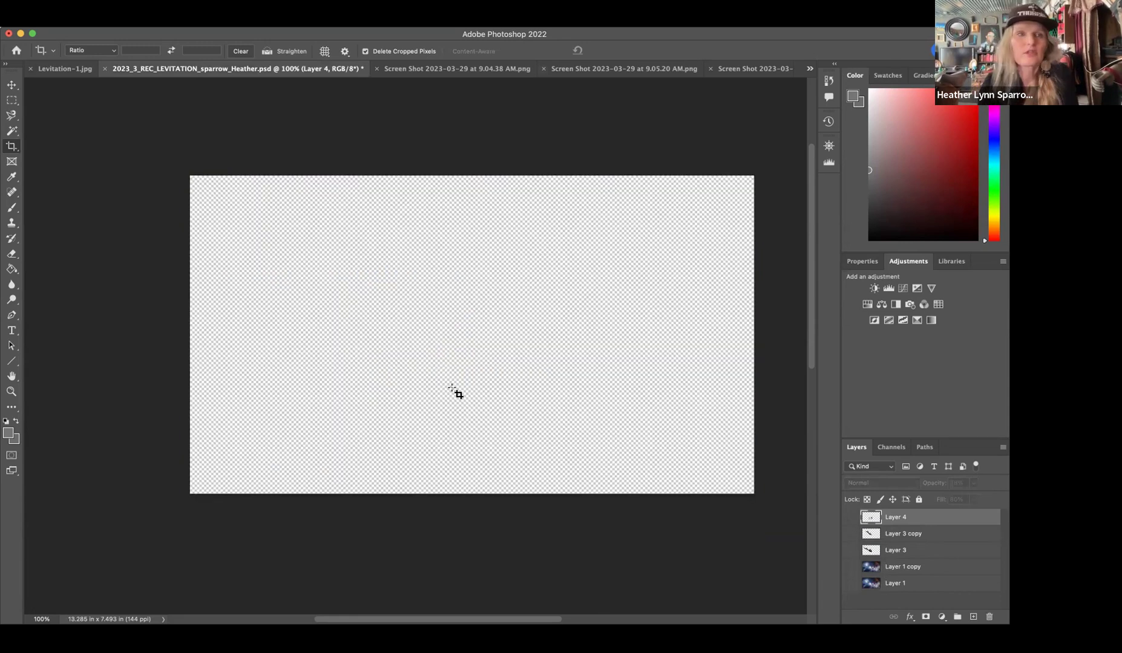
# - Extend the canvas of Levitation-1.jpg above and below the boy with the Crop tool, keeping its width
pyautogui.click(64, 70)
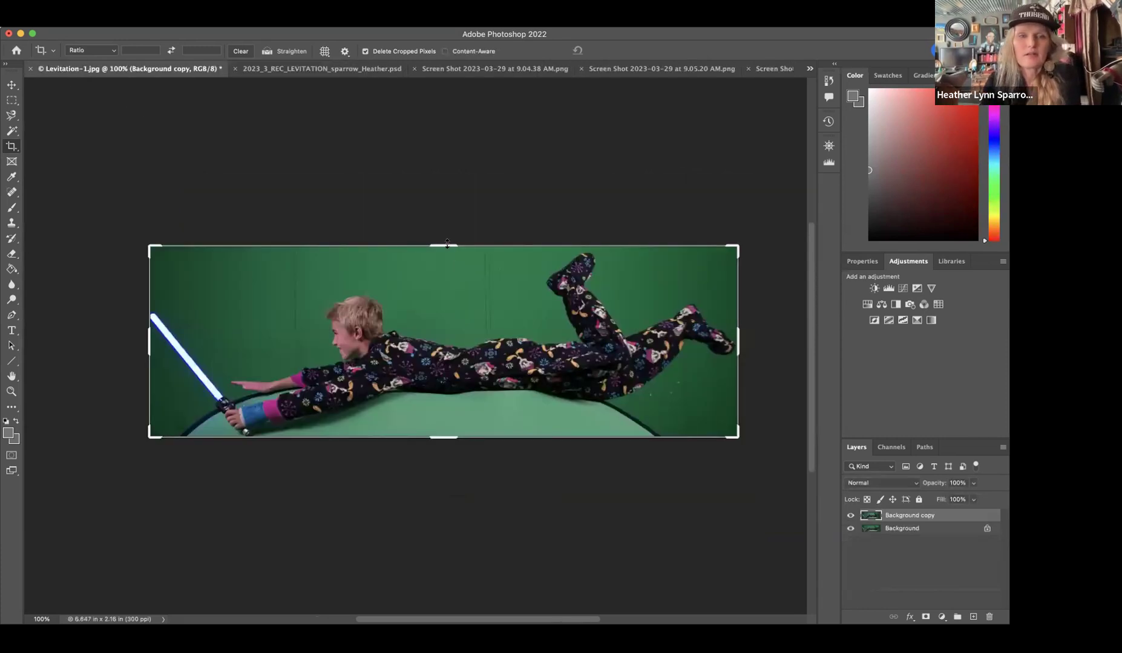
pyautogui.moveTo(445, 246); pyautogui.dragTo(444, 170)
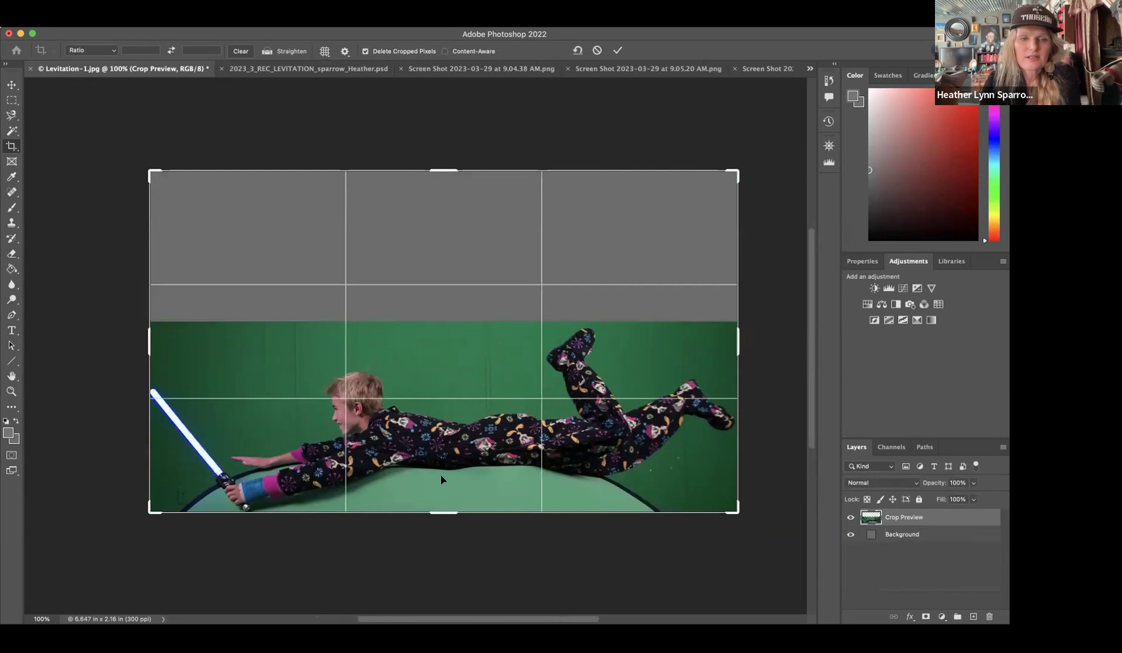
pyautogui.moveTo(439, 510); pyautogui.dragTo(446, 573)
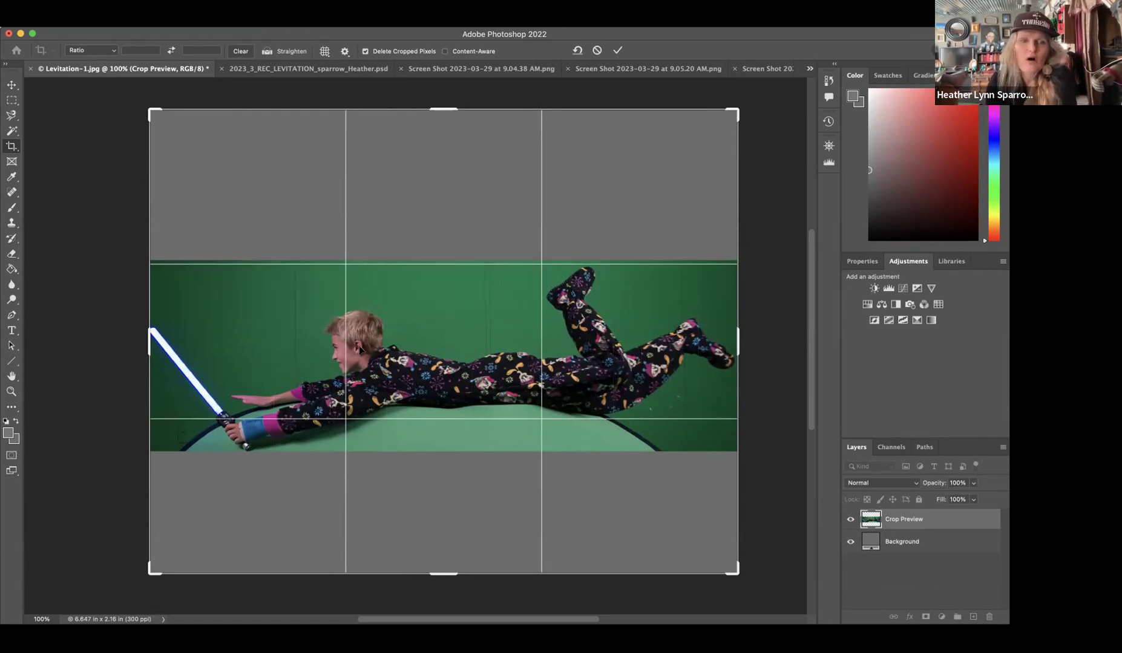
pyautogui.press('Return')
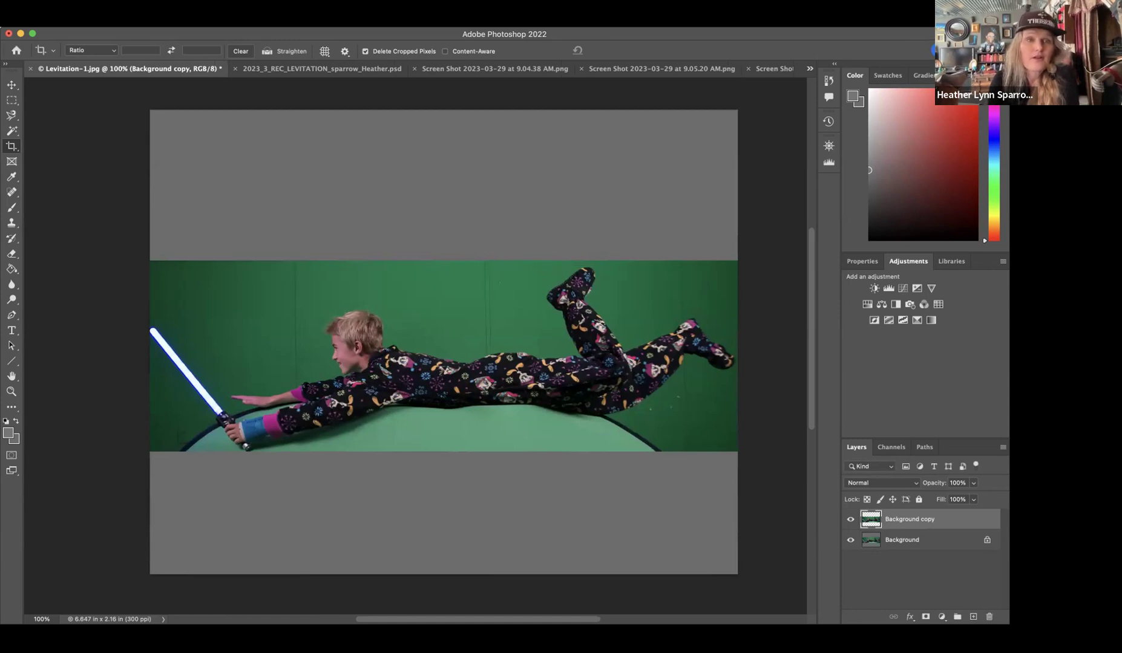
# - Duplicate the Background copy layer as Background copy 2 within Levitation-1.jpg
pyautogui.click(176, 19)
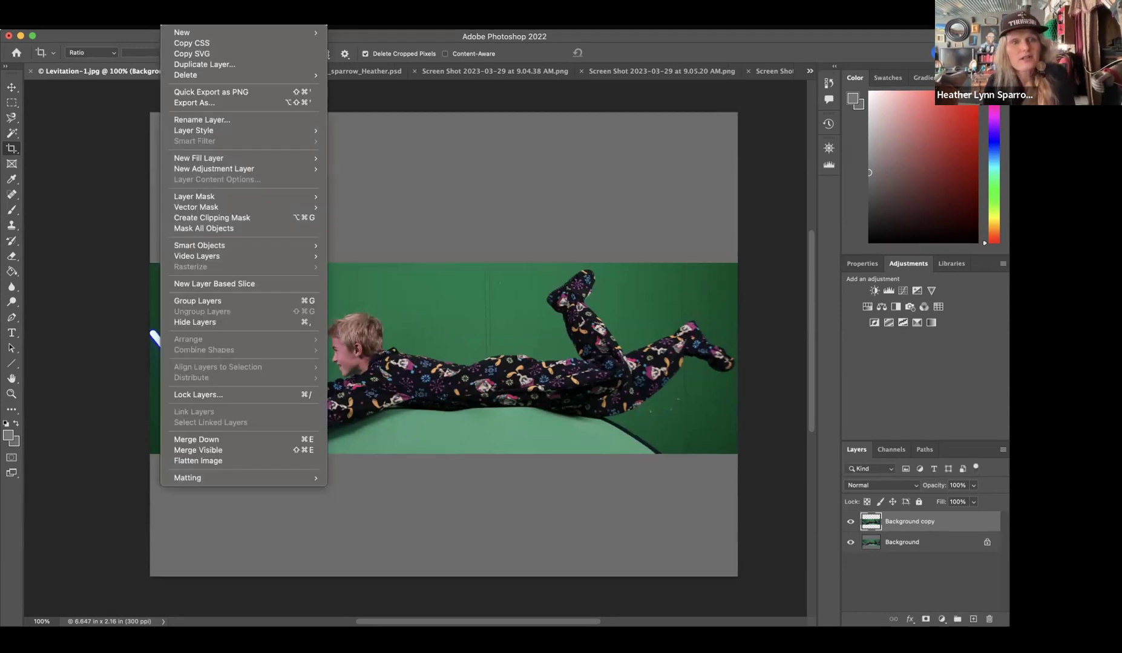
pyautogui.click(219, 64)
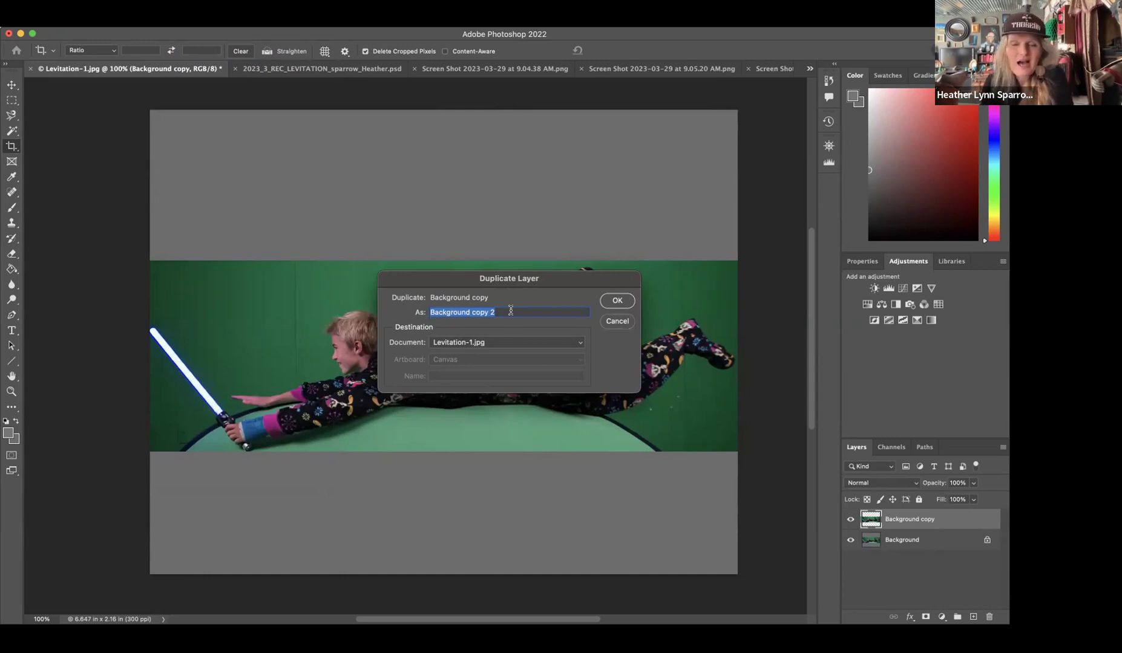
pyautogui.click(617, 301)
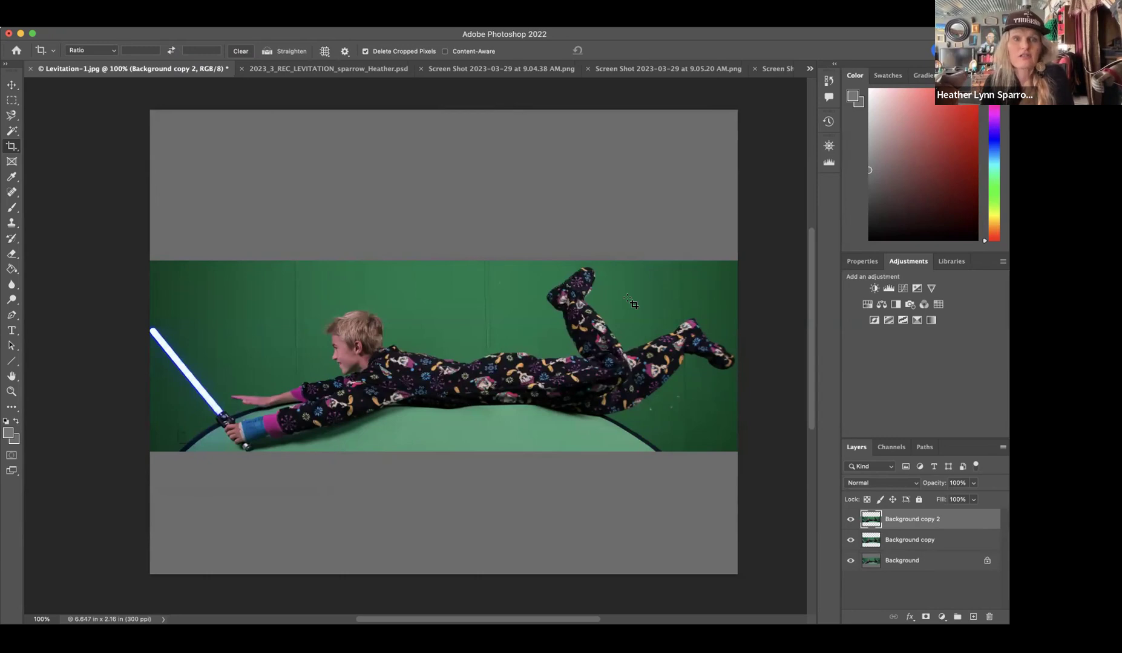
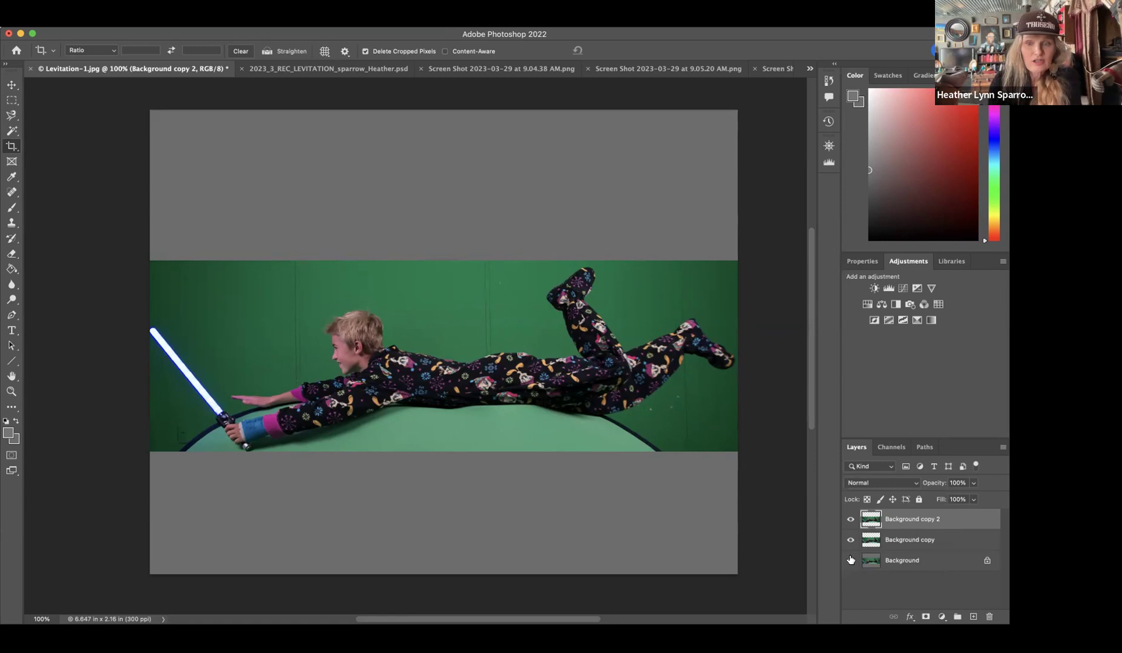
# - Hide the Background and Background copy layers so that only Background copy 2 stays shown
pyautogui.click(850, 560)
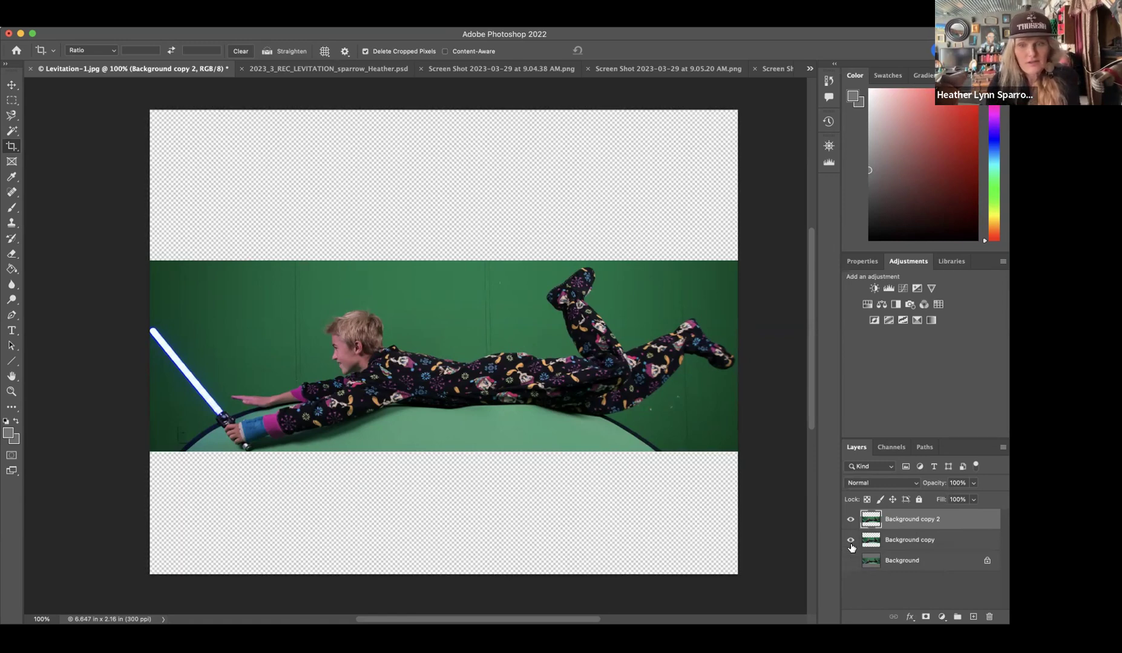
pyautogui.click(850, 562)
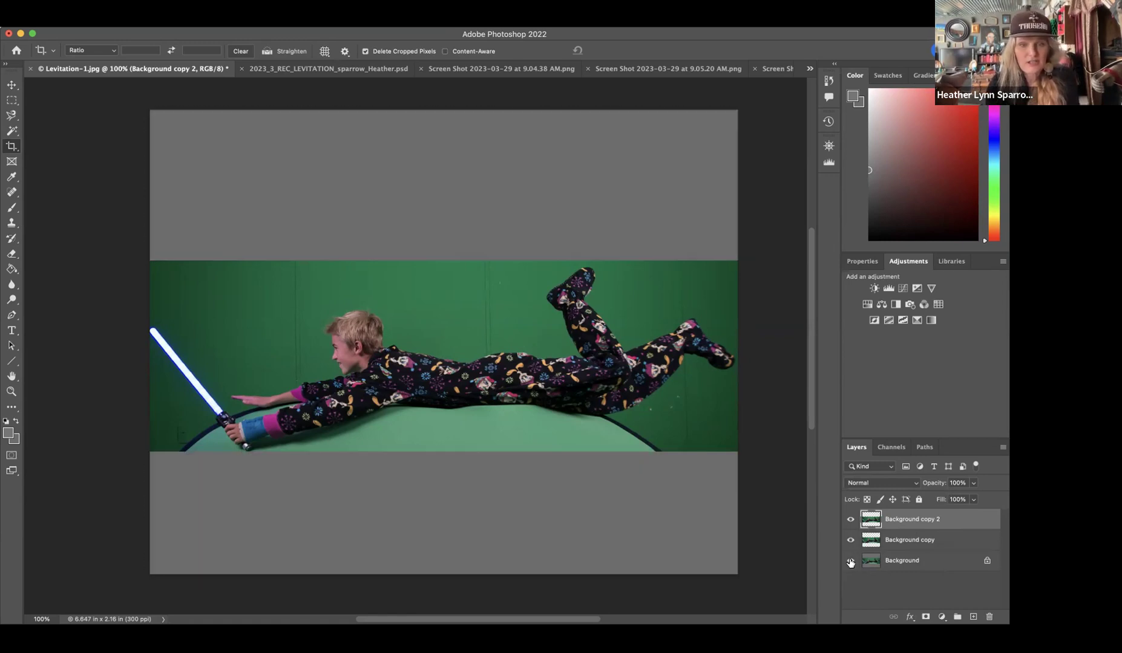
pyautogui.click(850, 561)
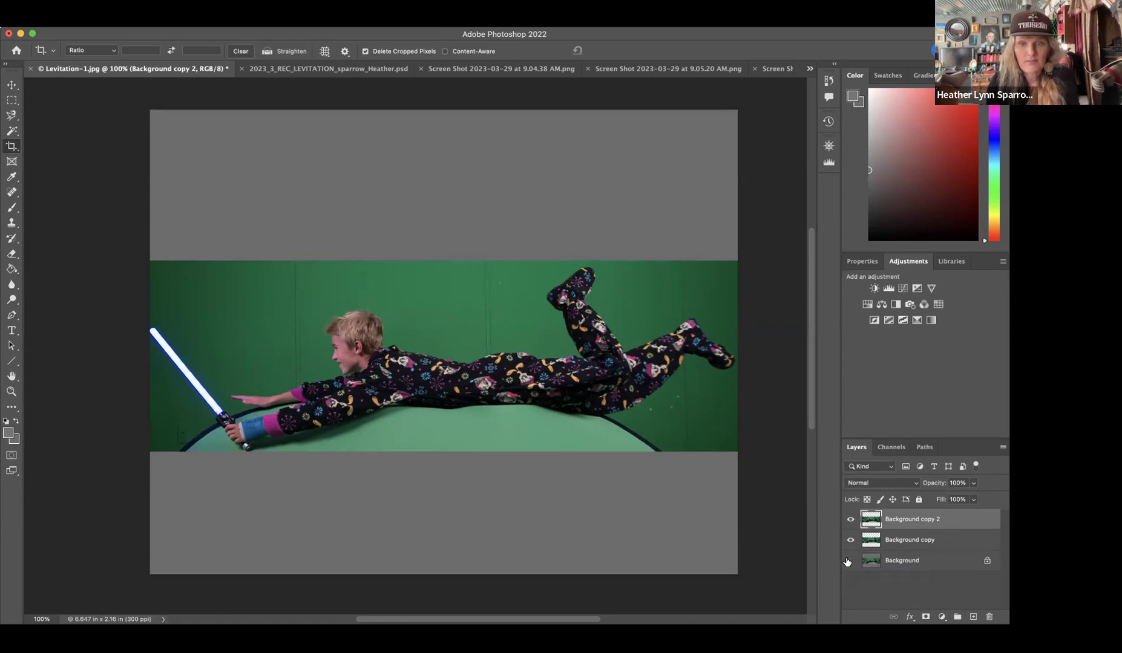
pyautogui.click(849, 540)
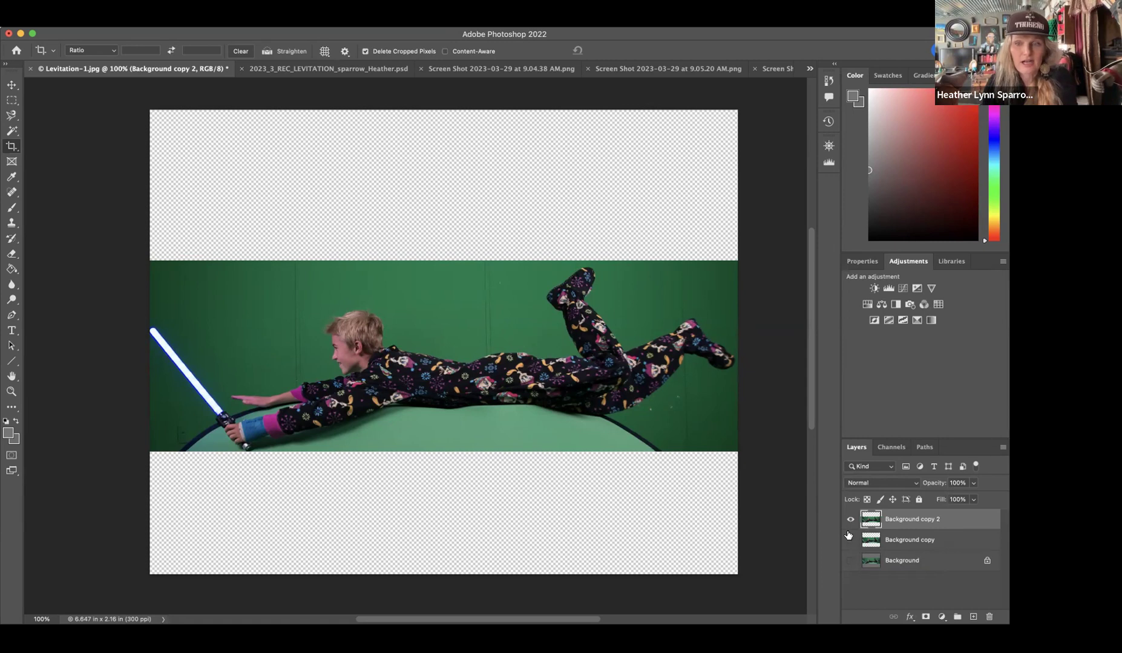
# - Toggle the visibility of Background copy 2 off and on, and show the Background copy and Background layers
pyautogui.click(850, 519)
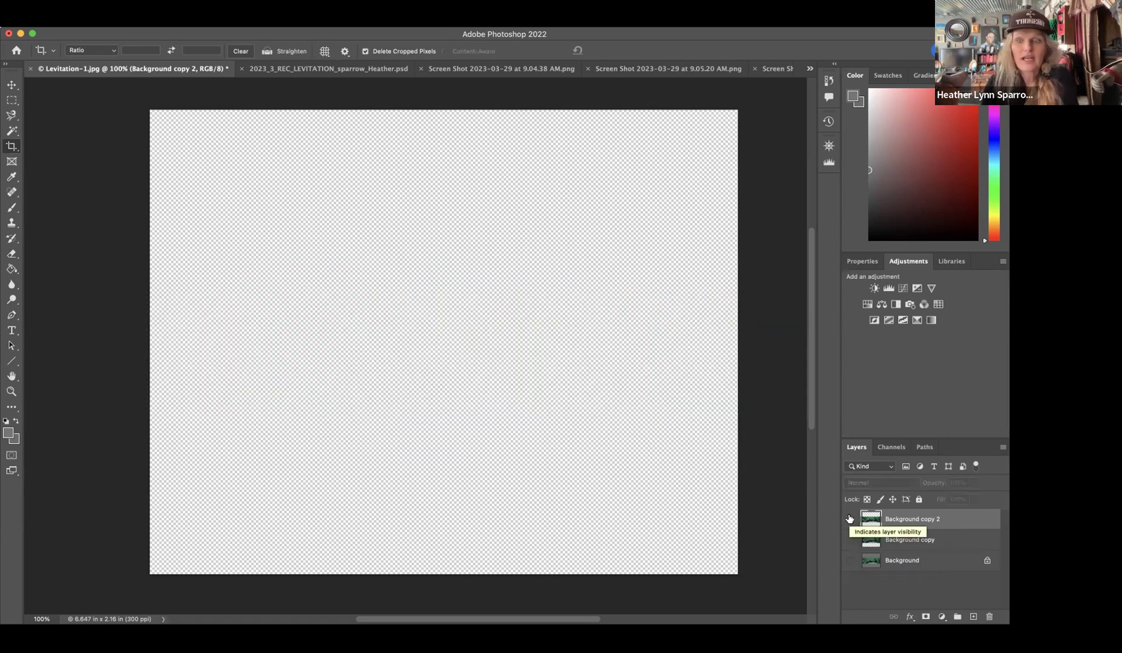
pyautogui.click(849, 519)
pyautogui.click(850, 541)
pyautogui.click(850, 560)
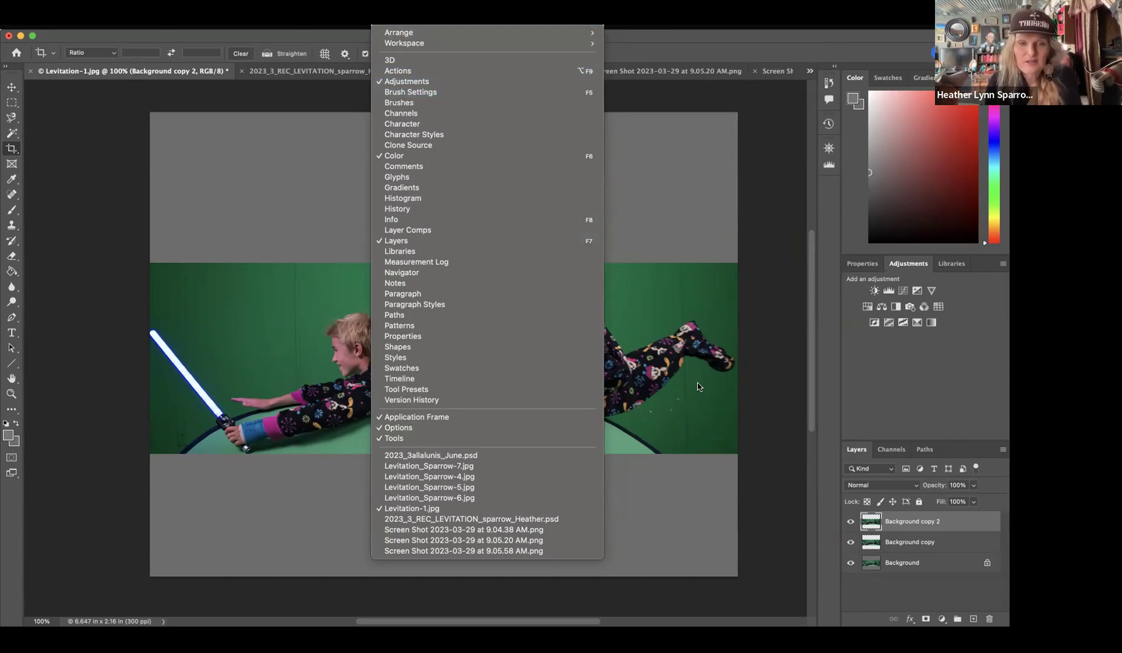
# - Display the History panel for Levitation-1.jpg, collapse it once and reopen it
pyautogui.click(398, 209)
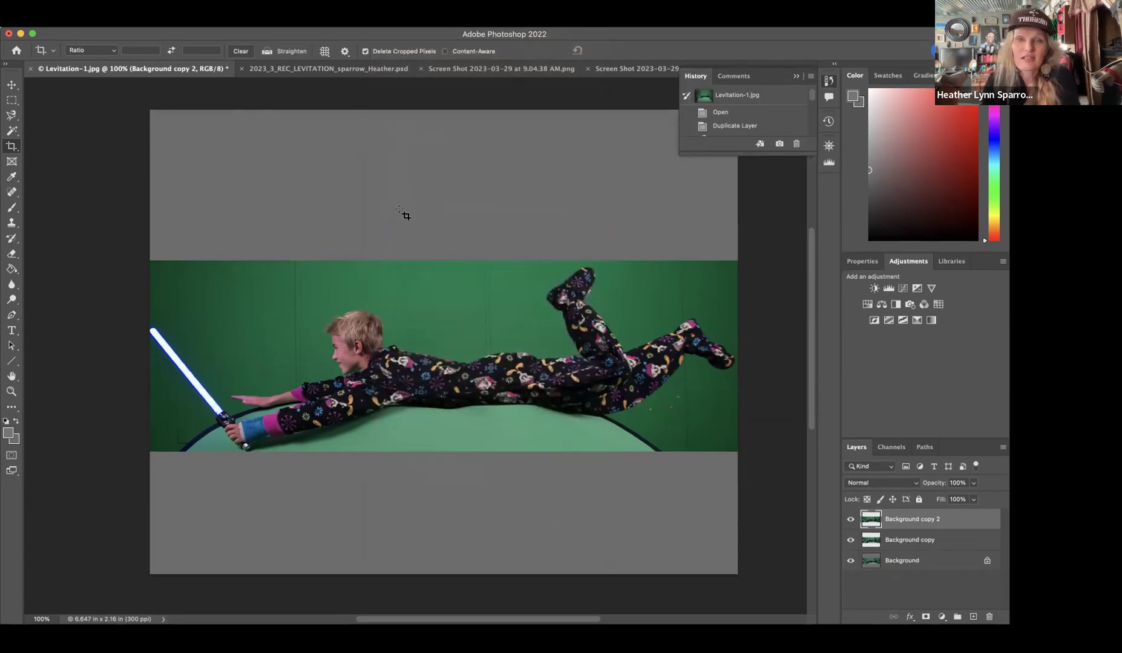
pyautogui.click(793, 75)
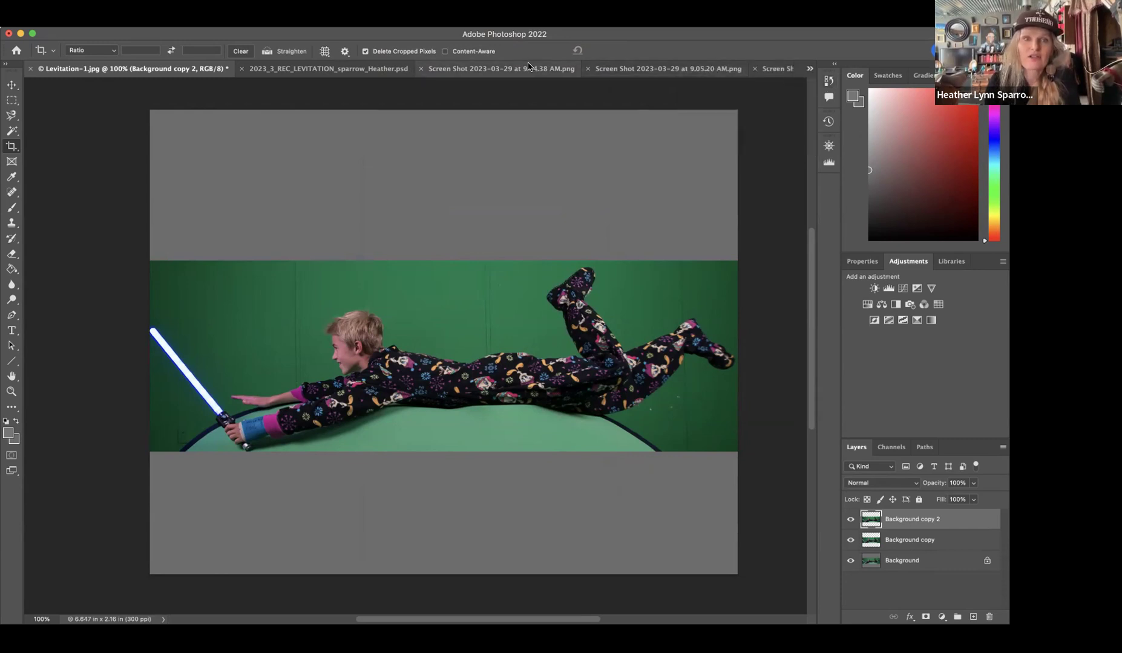
pyautogui.click(393, 15)
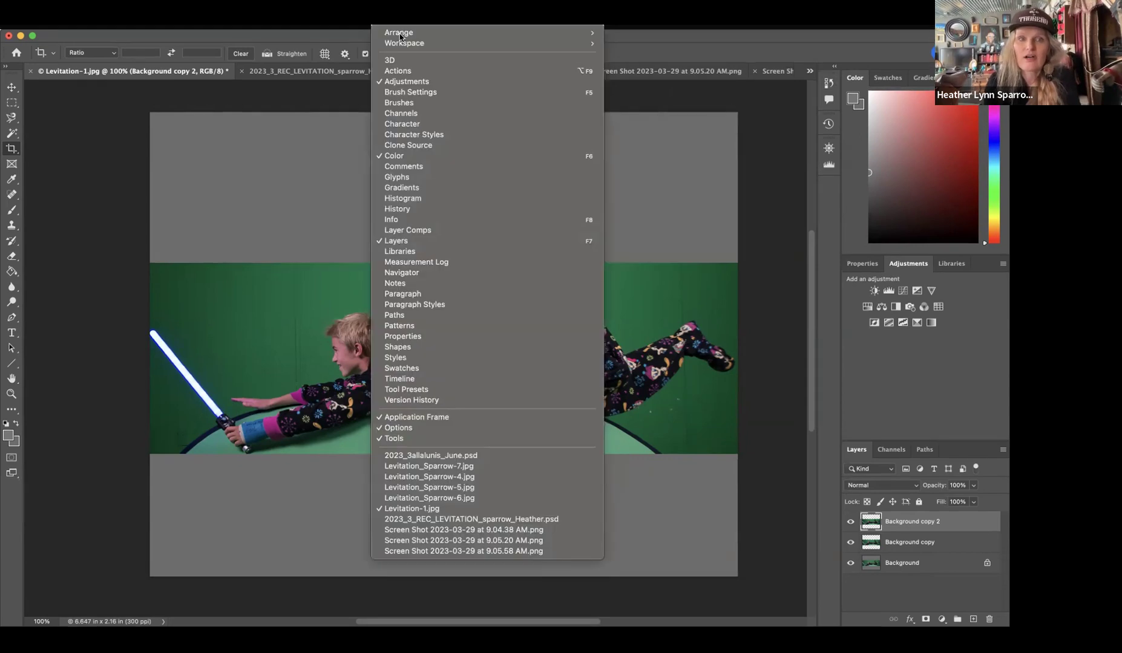
pyautogui.click(393, 209)
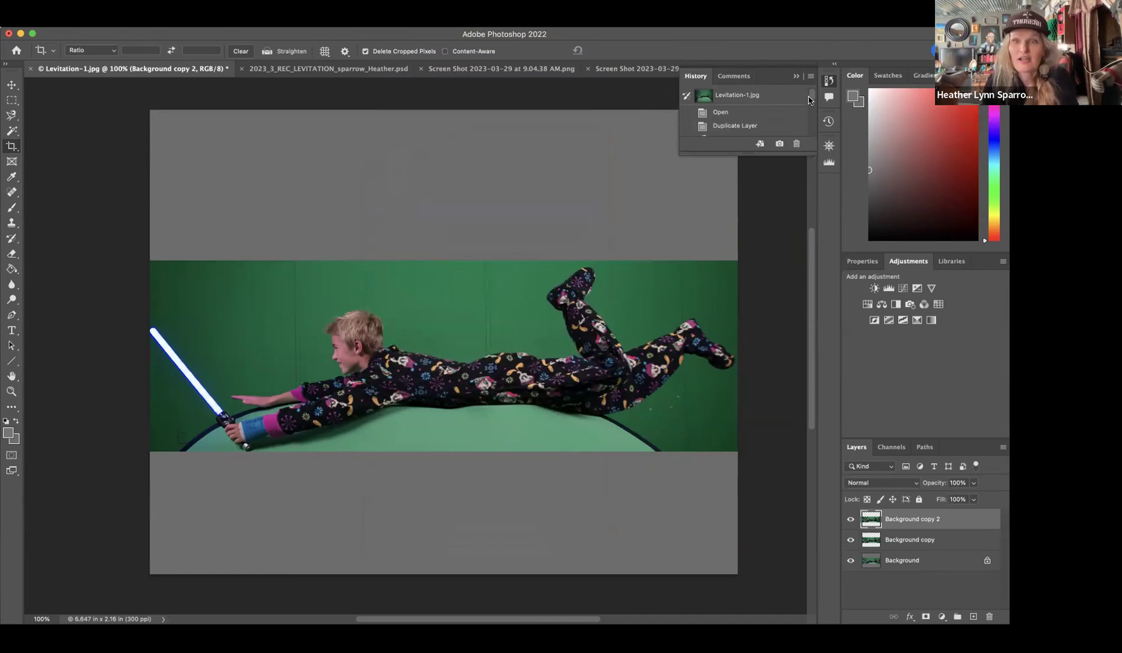
# - Step through the recent layer visibility states in the history and revert Levitation-1.jpg to its original opened snapshot
pyautogui.click(763, 97)
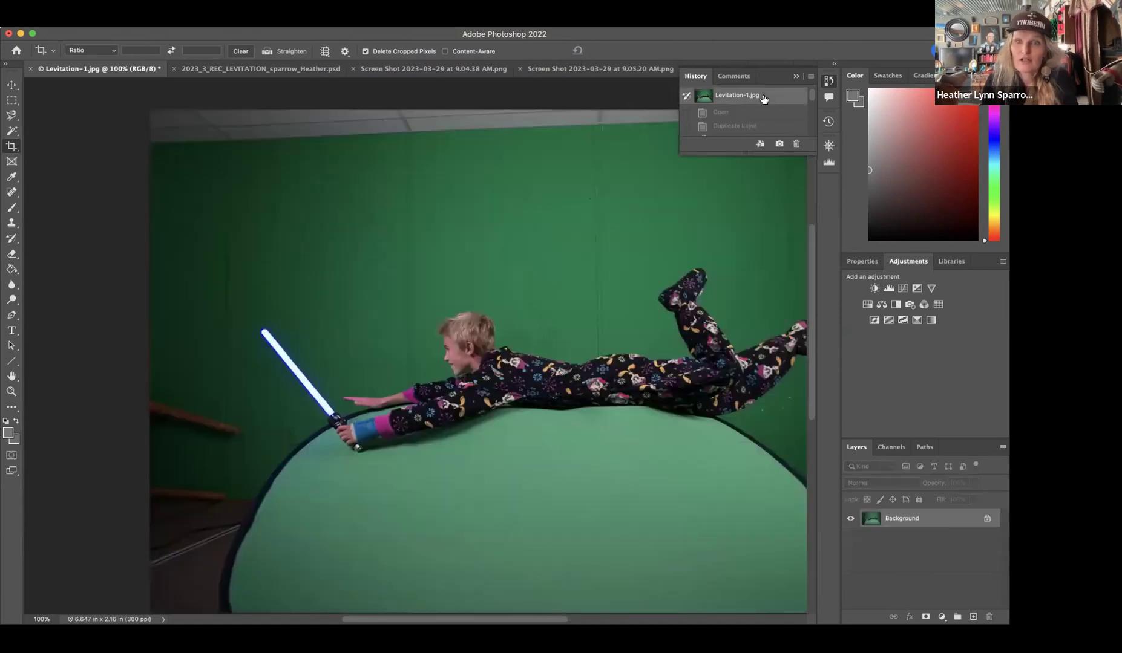
pyautogui.moveTo(814, 100); pyautogui.dragTo(817, 141)
pyautogui.click(763, 129)
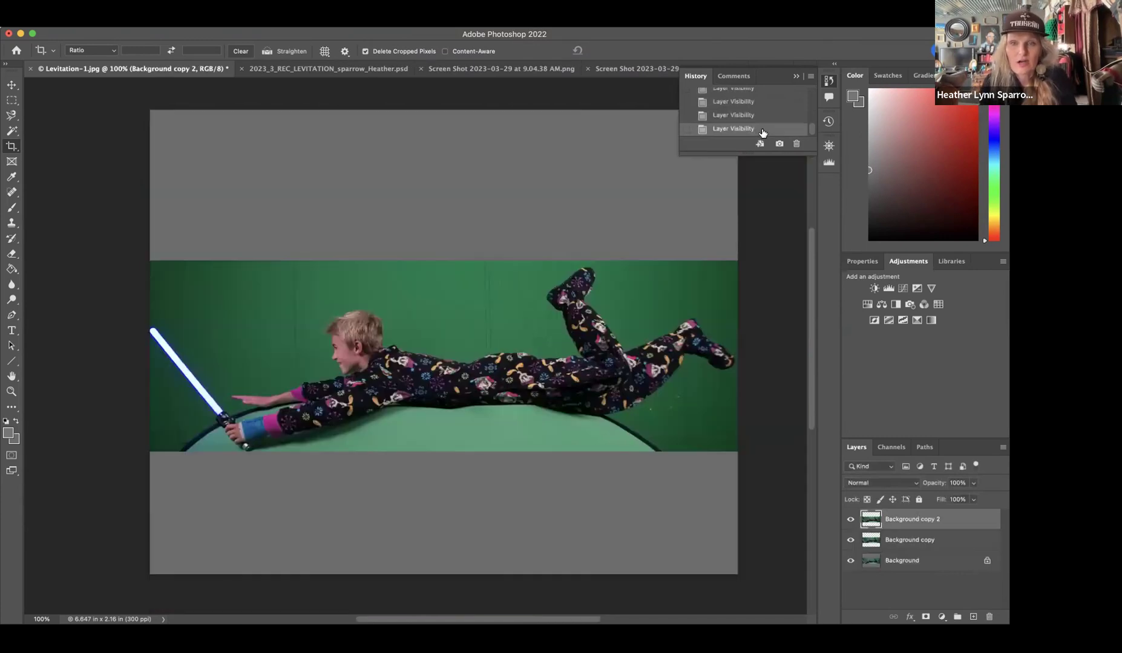
pyautogui.click(750, 116)
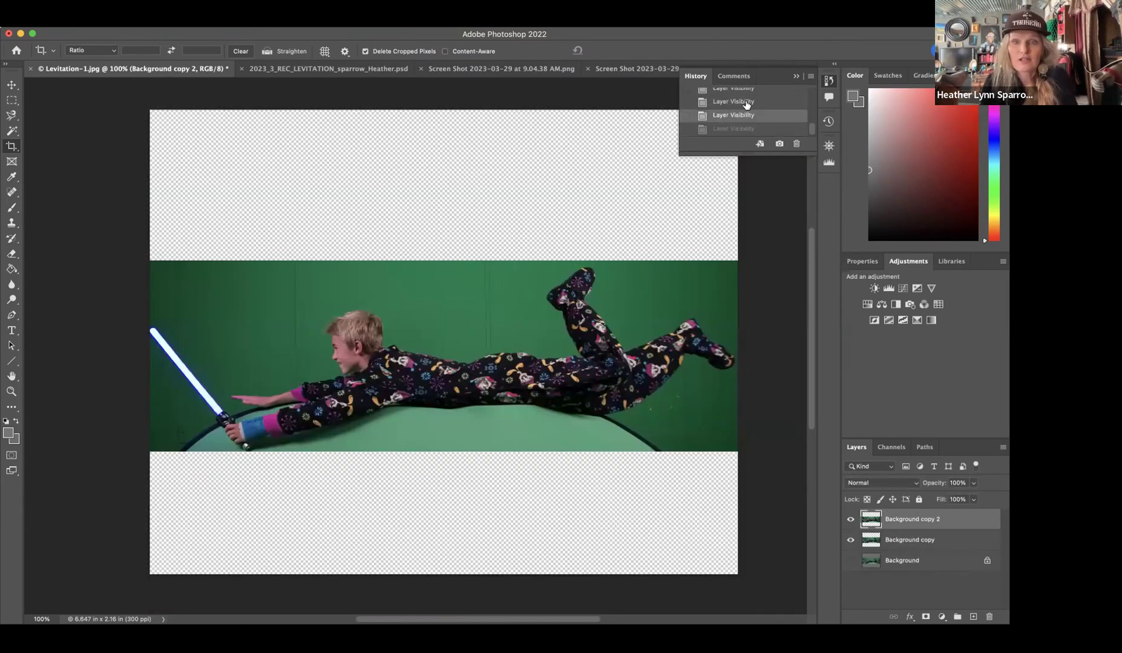
pyautogui.click(746, 101)
pyautogui.scroll(1, 745, 103)
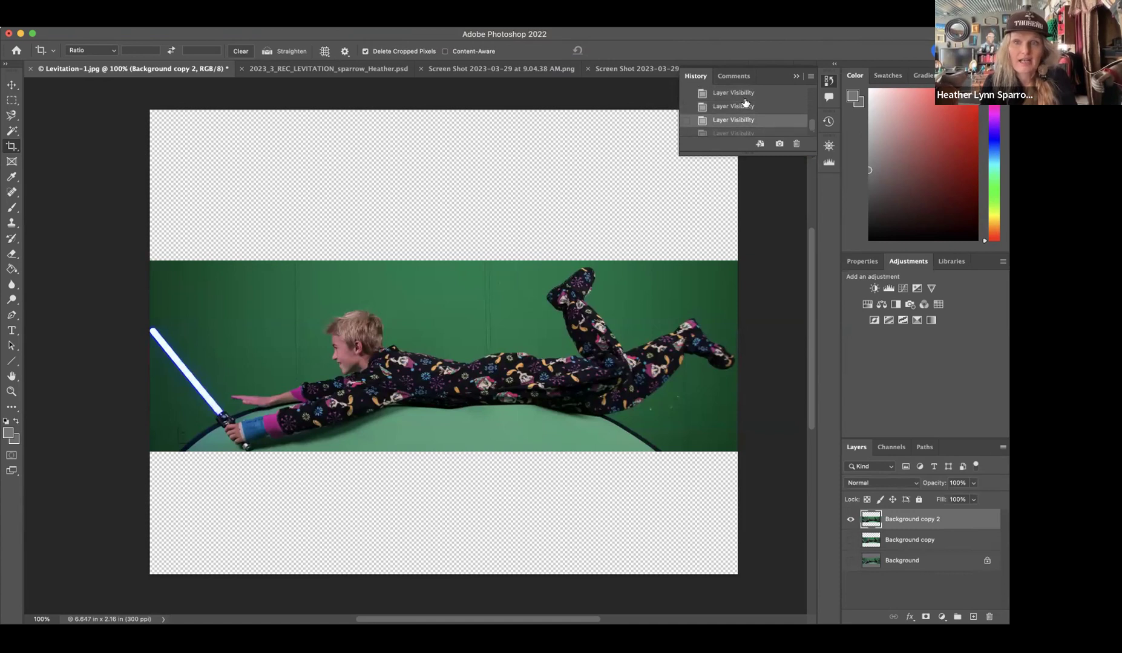
pyautogui.click(745, 99)
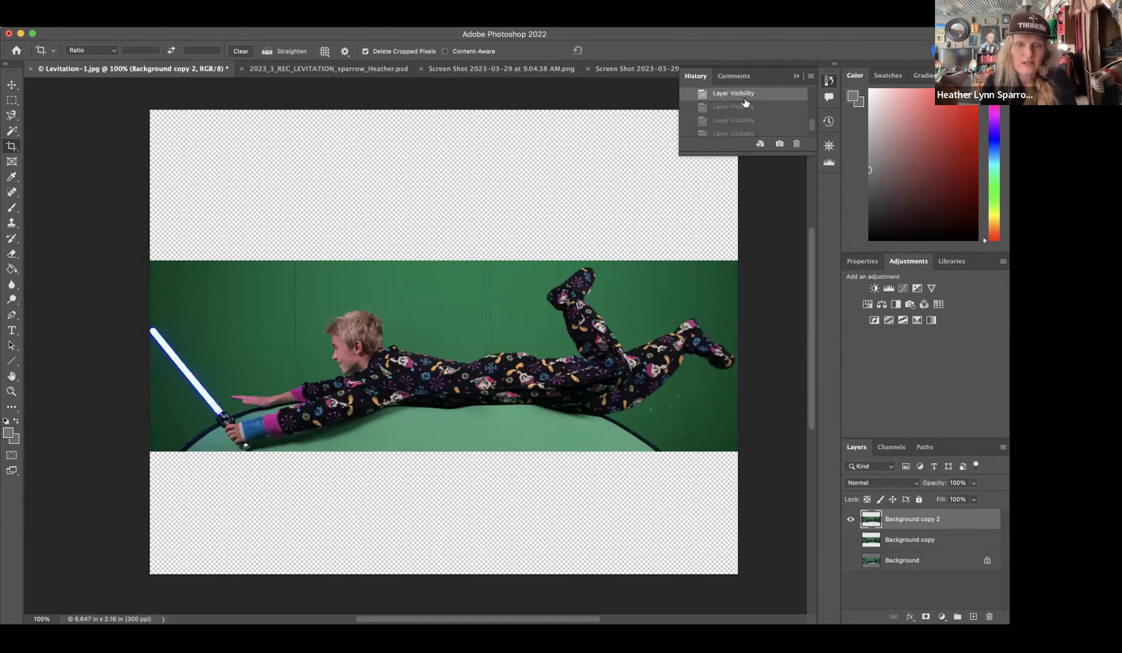
pyautogui.scroll(4, 745, 102)
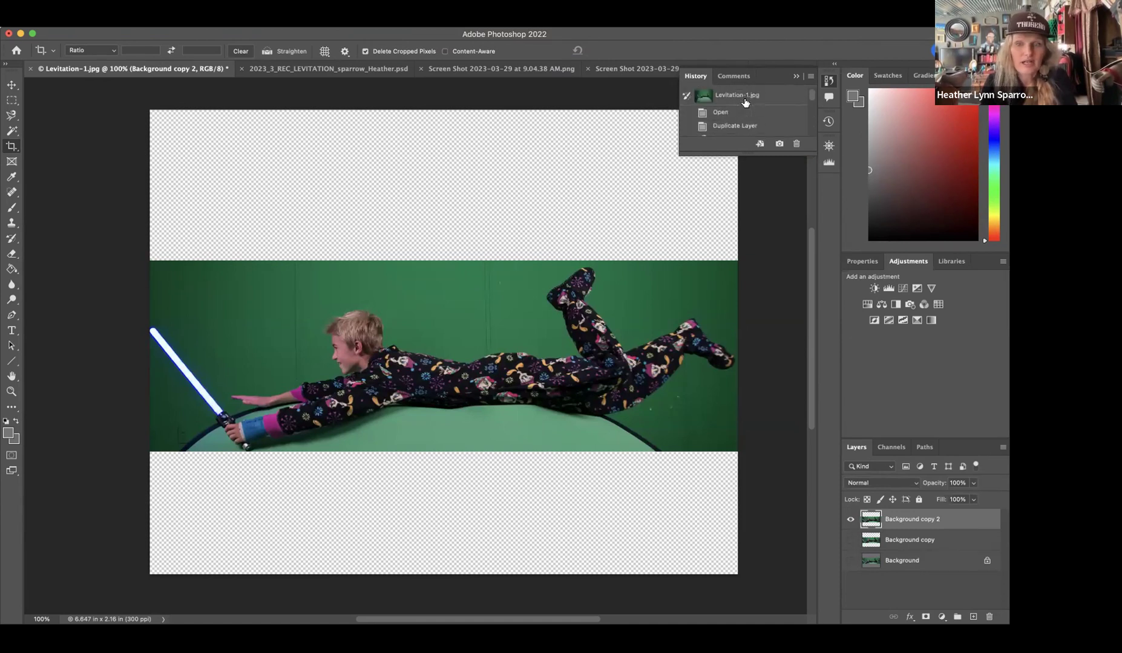
pyautogui.click(744, 100)
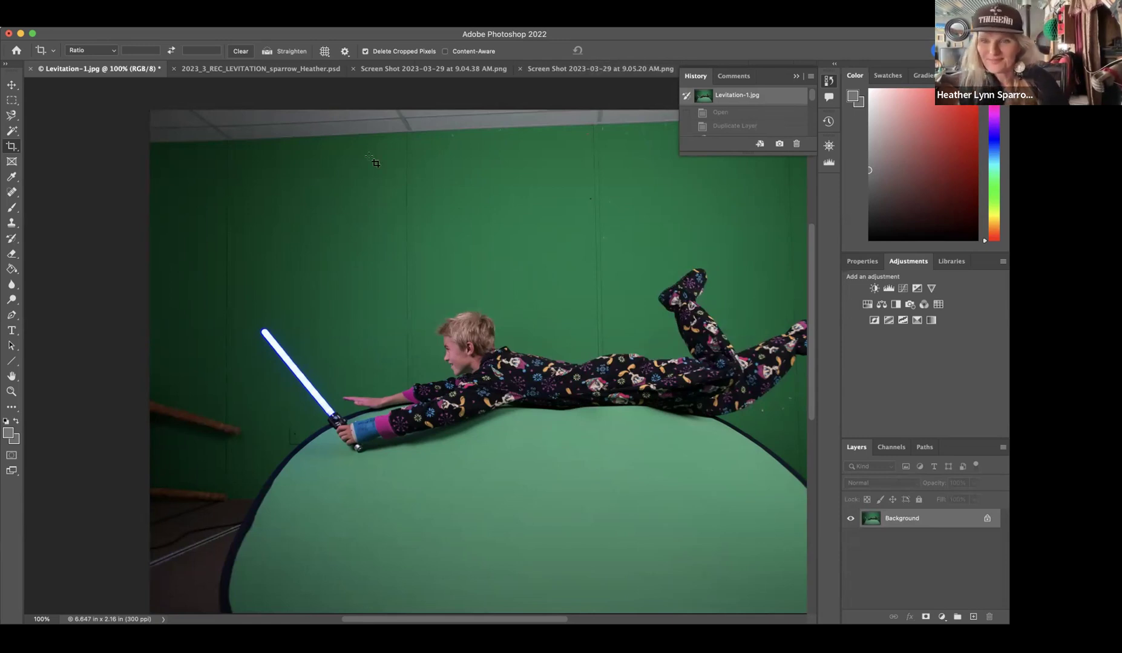
# - Switch to the levitation composite PSD, dismiss its crop frame at full canvas size, and show Layer 3 copy and Layer 3
pyautogui.click(264, 69)
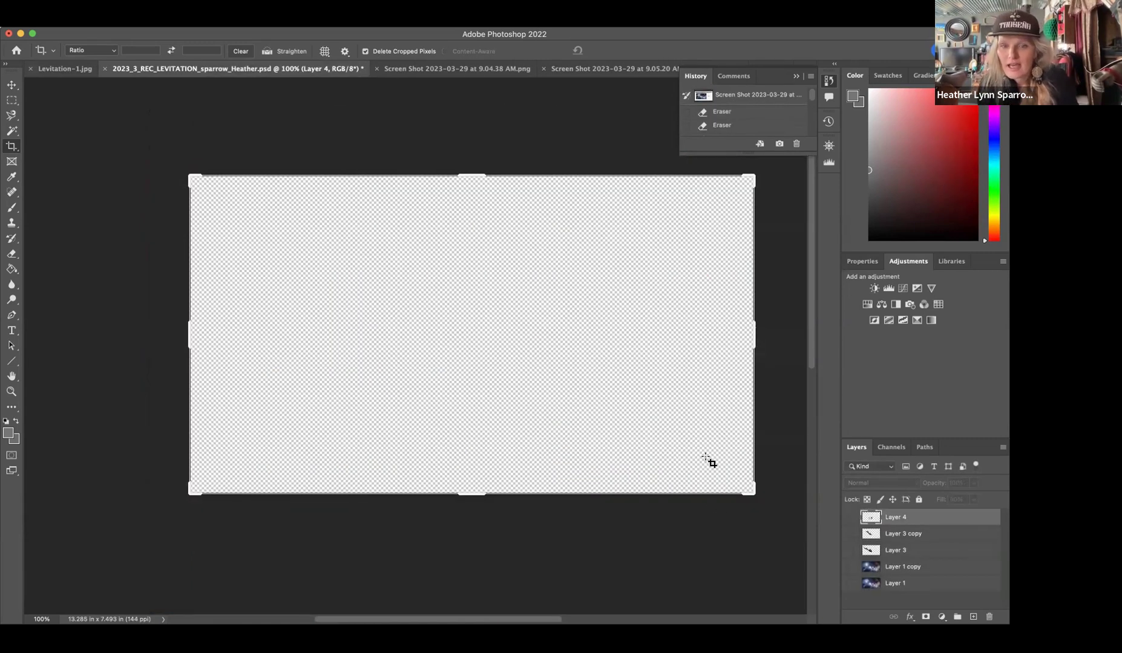
pyautogui.press('Return')
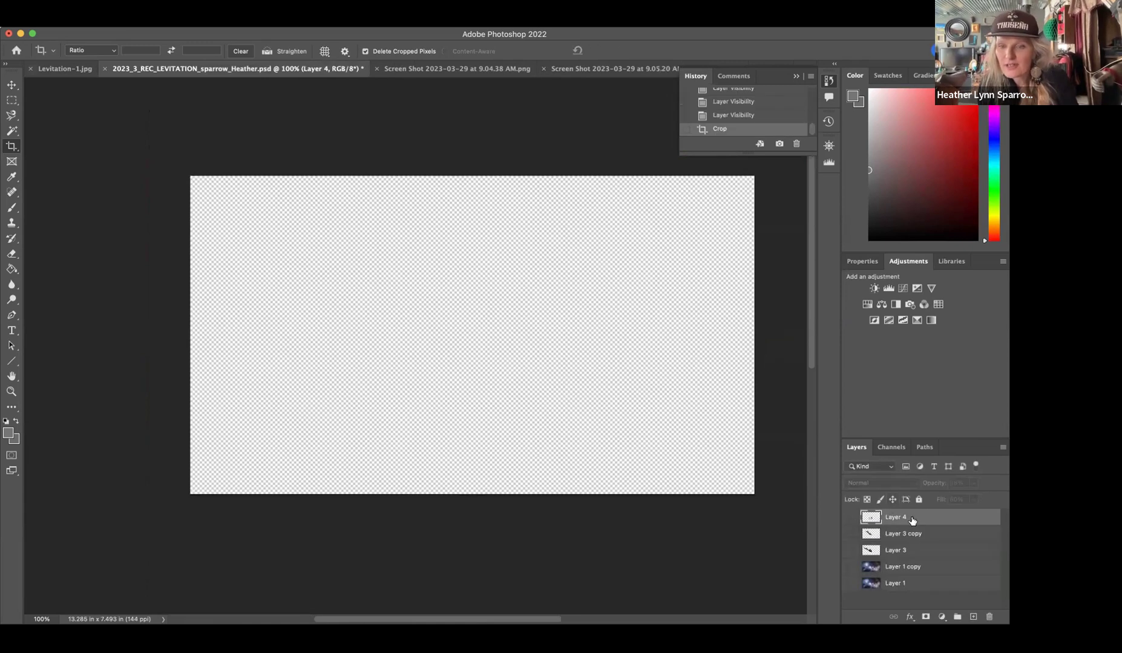
pyautogui.click(917, 537)
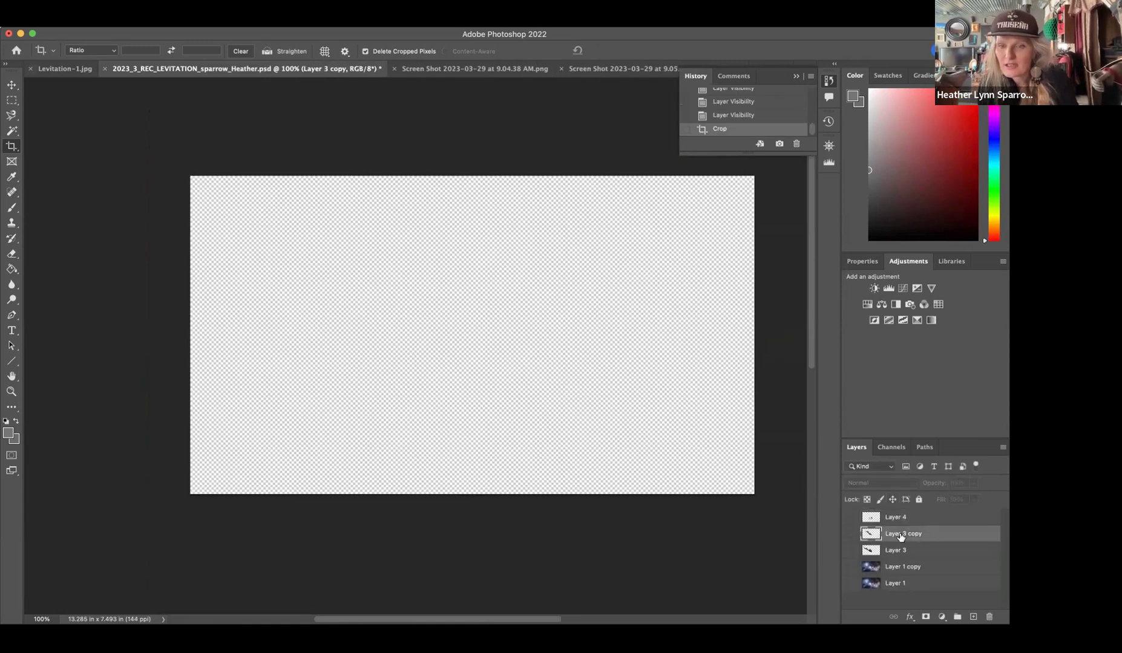
pyautogui.click(848, 535)
pyautogui.click(849, 551)
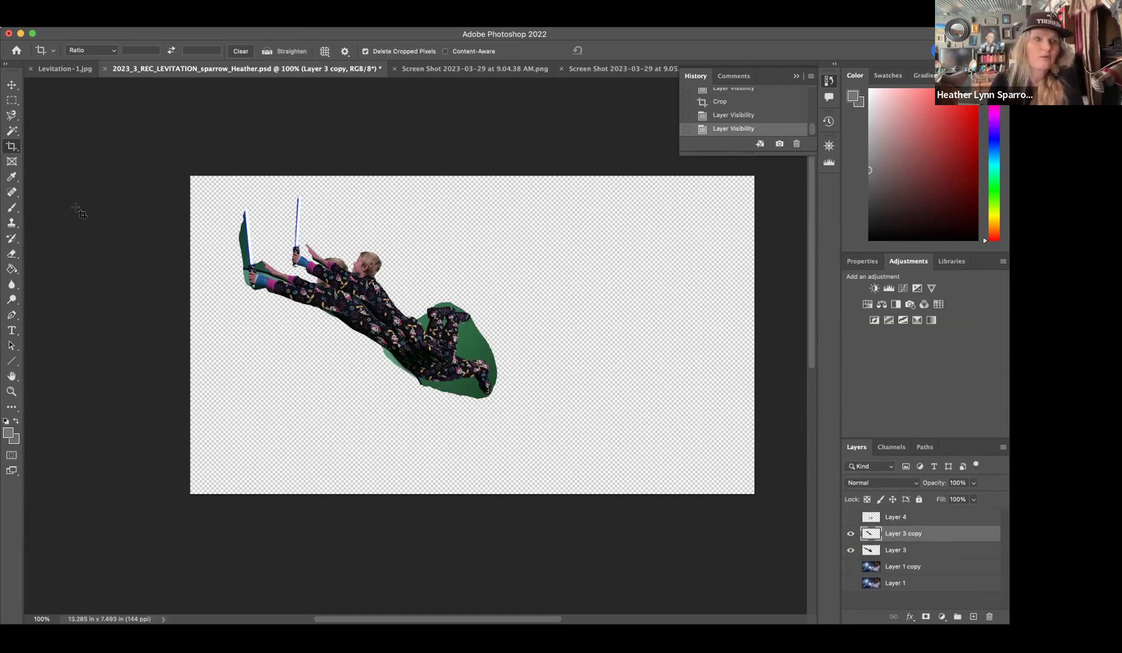
# - Move the green-fringed boy on Layer 3 about 4.6 in right and 0.4 in up, clear of the clean cutout
pyautogui.click(11, 82)
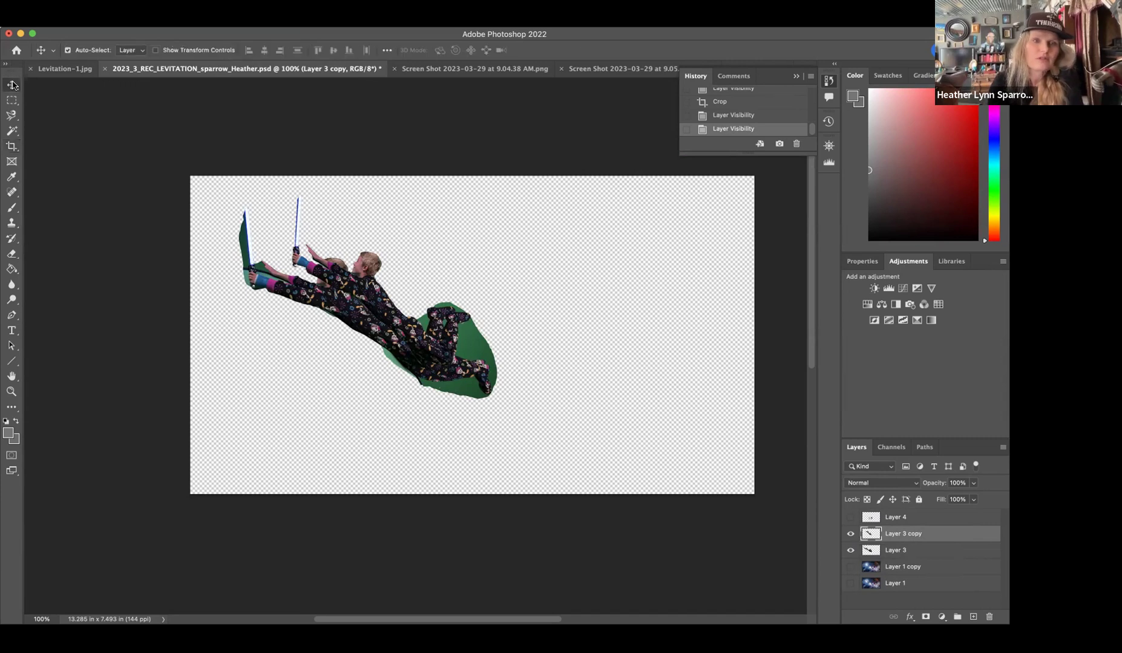
pyautogui.click(360, 309)
pyautogui.moveTo(391, 333); pyautogui.dragTo(549, 289)
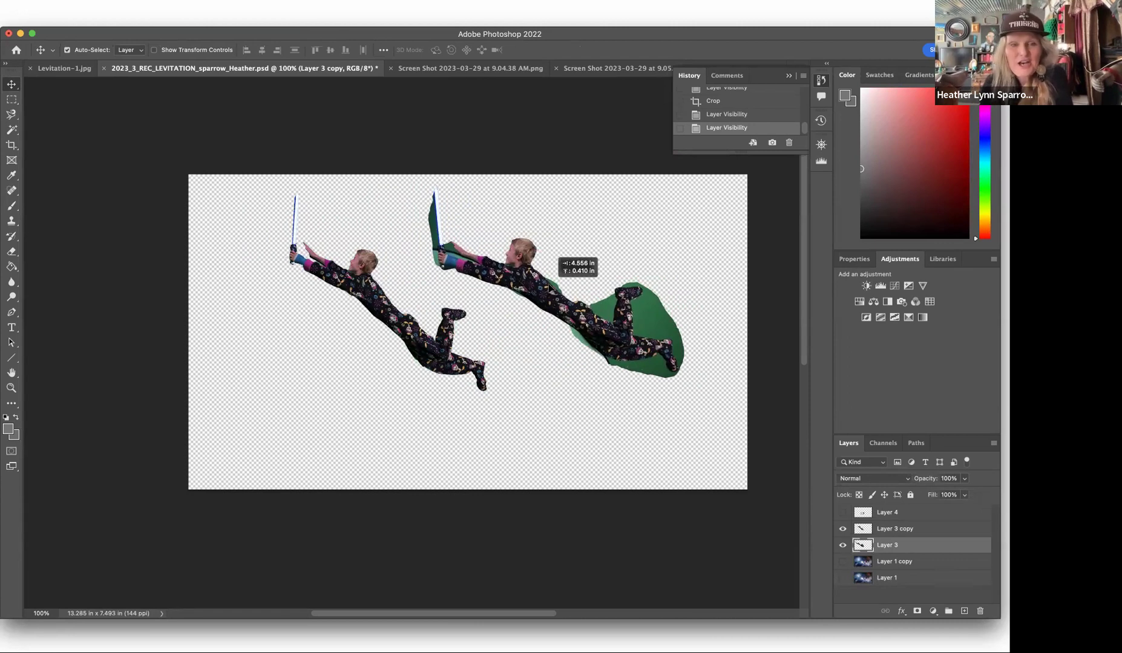
pyautogui.moveTo(552, 290); pyautogui.dragTo(553, 291)
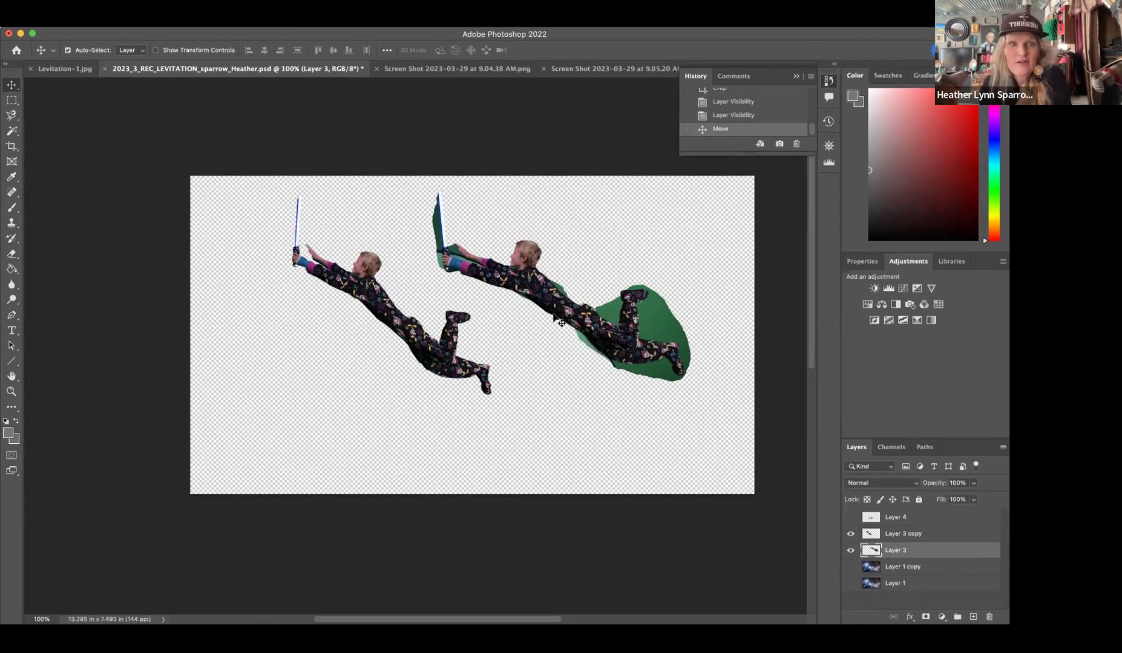
# - Duplicate the Background layer of Levitation-1.jpg as Background copy within the same document
pyautogui.click(63, 68)
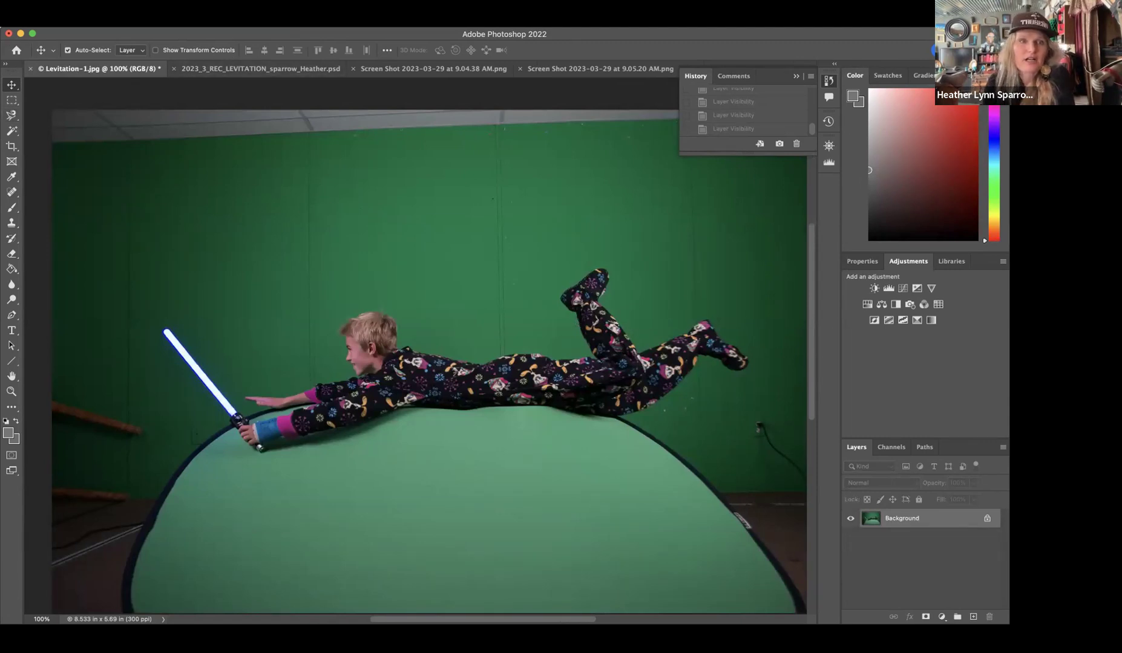
pyautogui.click(185, 18)
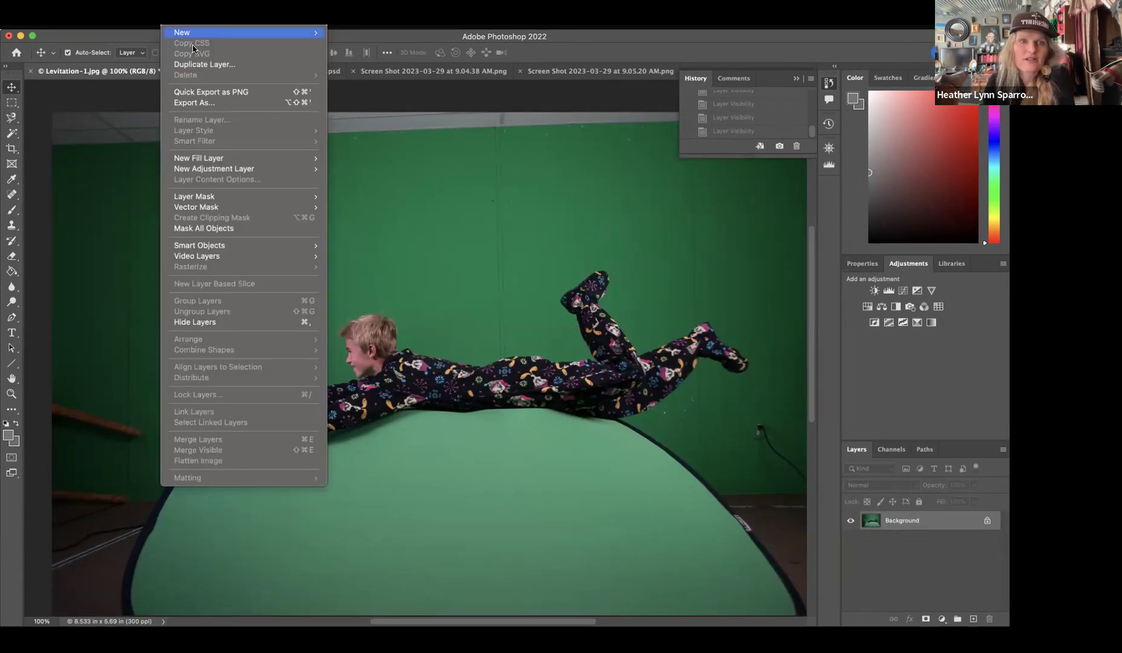
pyautogui.click(195, 65)
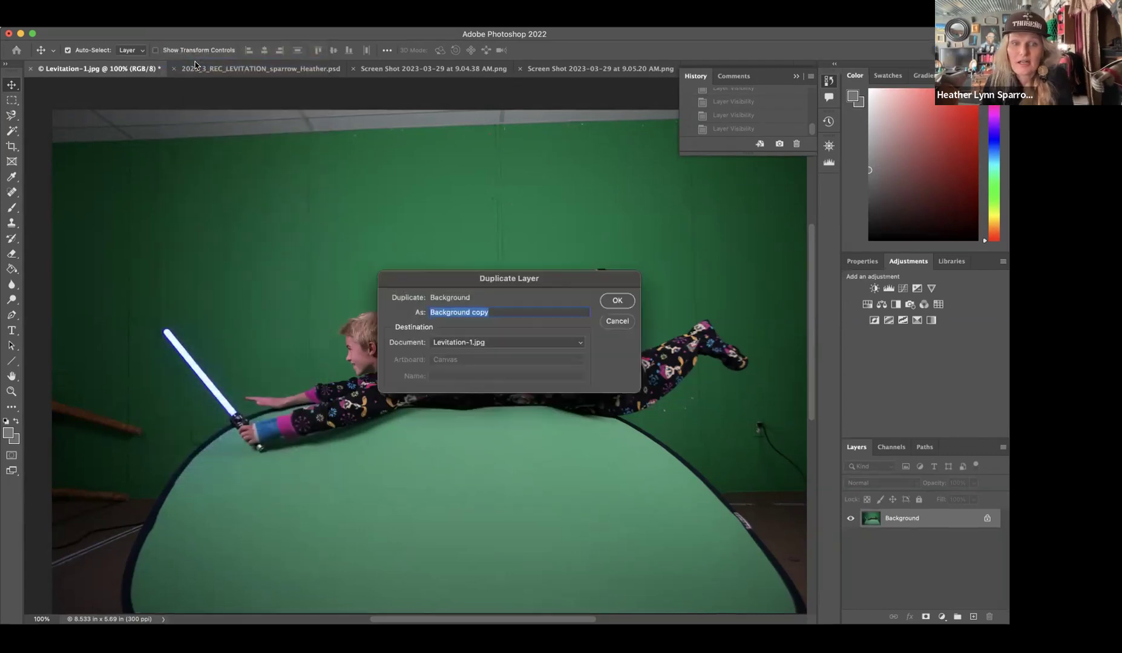
pyautogui.click(616, 301)
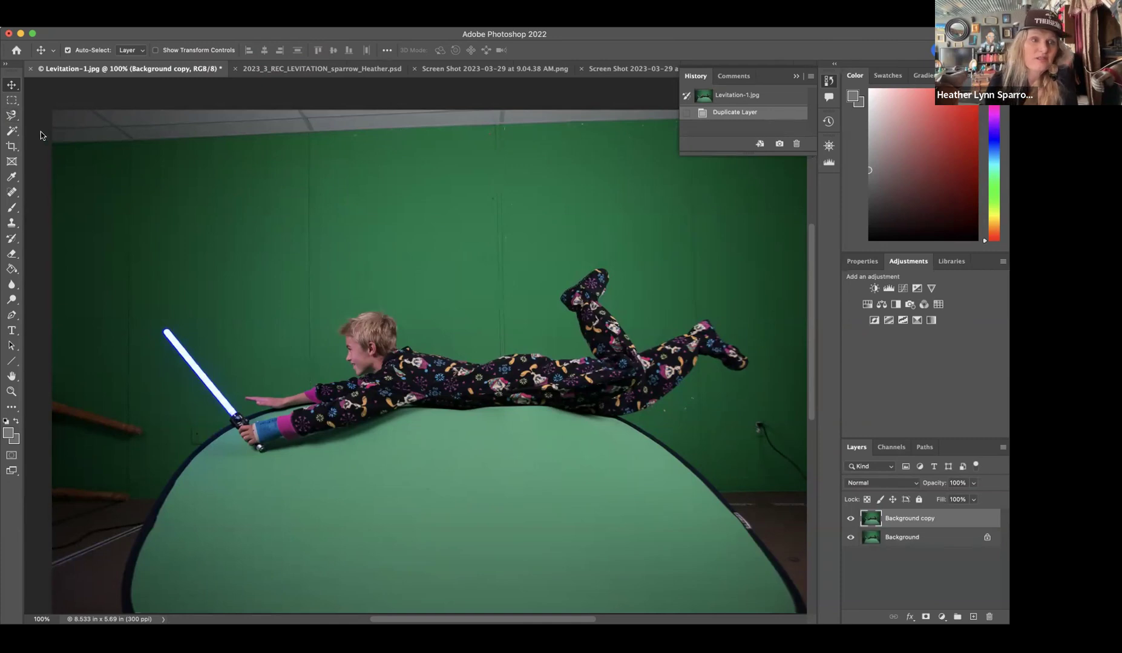
# - Select the boy and his lightsaber with the Magnetic Lasso on Background copy, and copy the selection
pyautogui.click(11, 116)
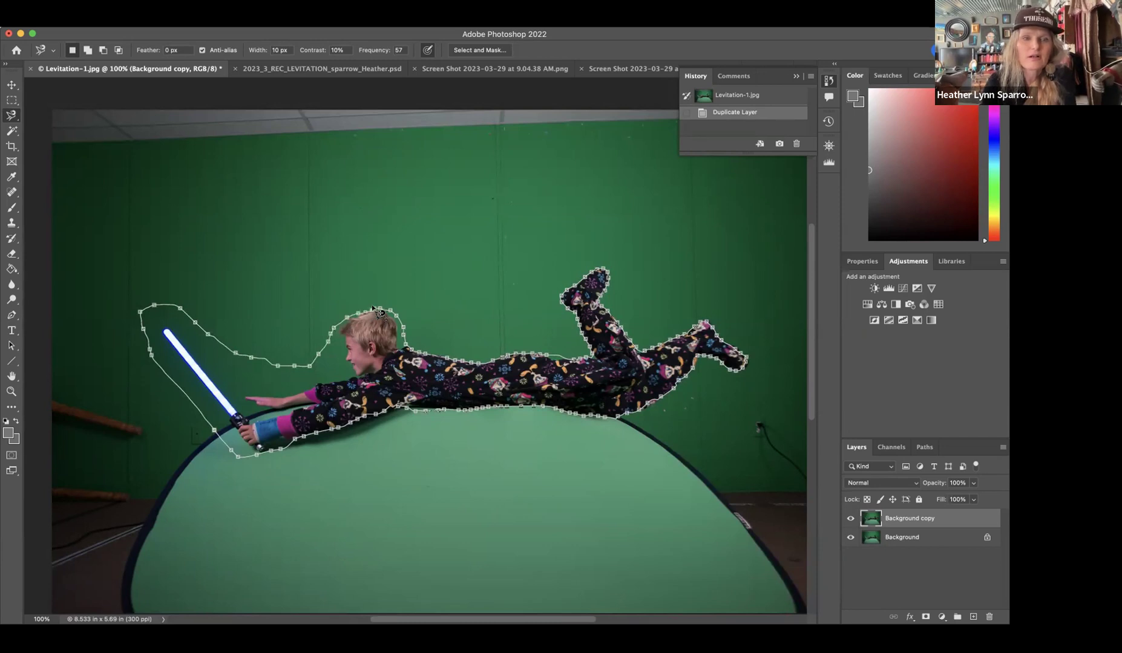
pyautogui.click(373, 309)
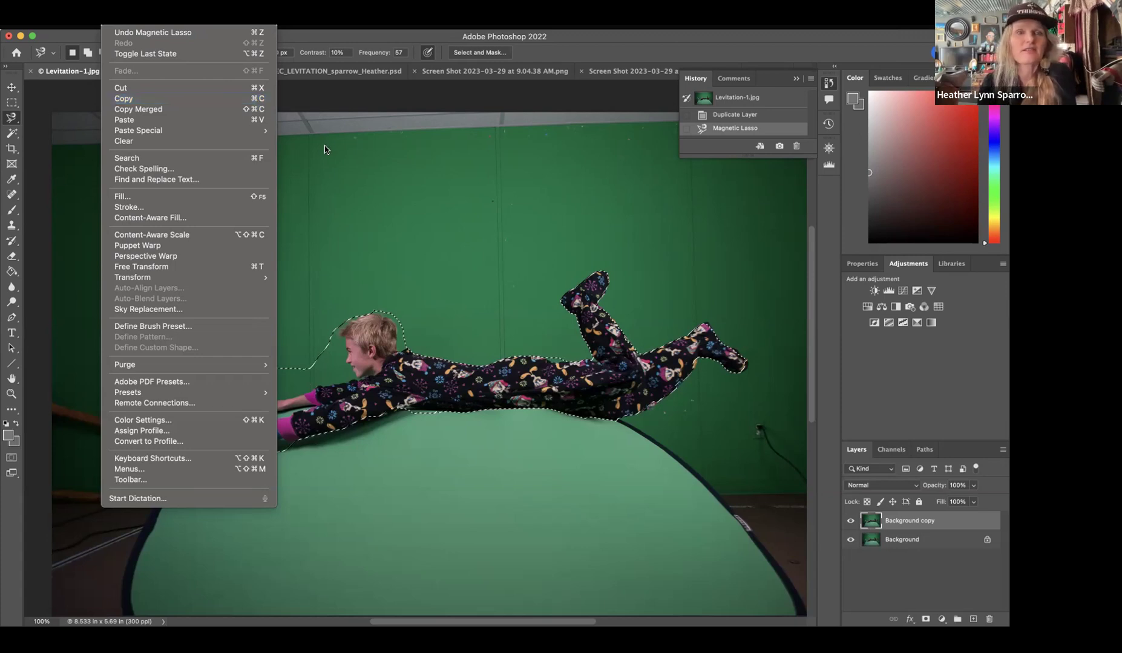
pyautogui.click(121, 98)
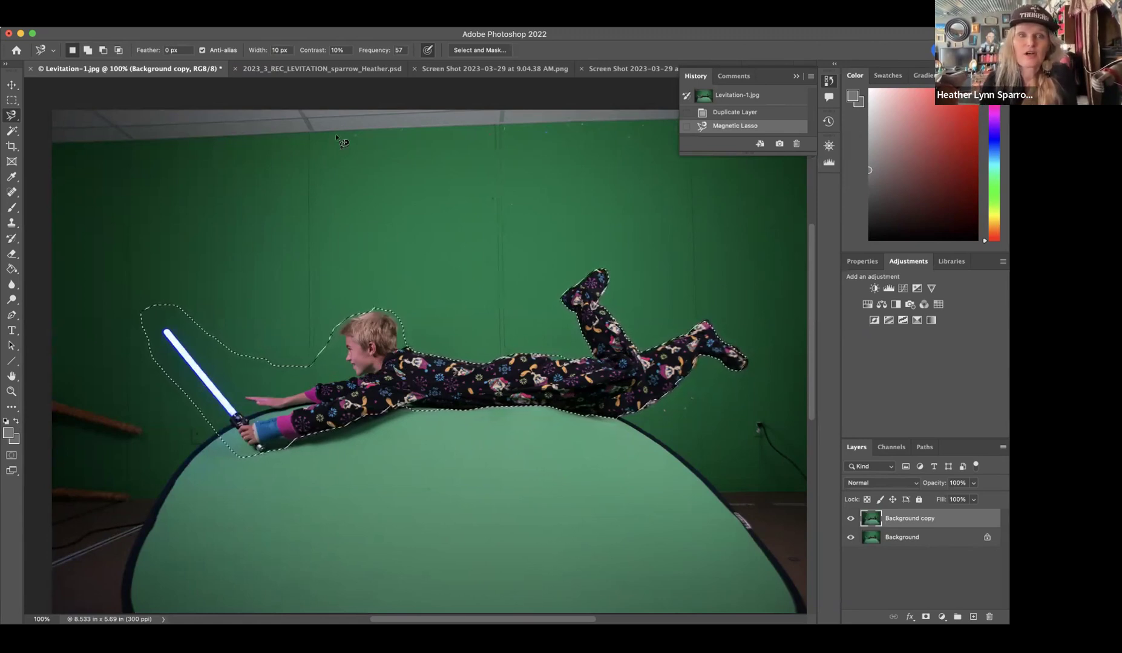
# - Paste the copied boy into the levitation composite PSD with color conversion accepted, and hide the pasted layer
pyautogui.click(289, 69)
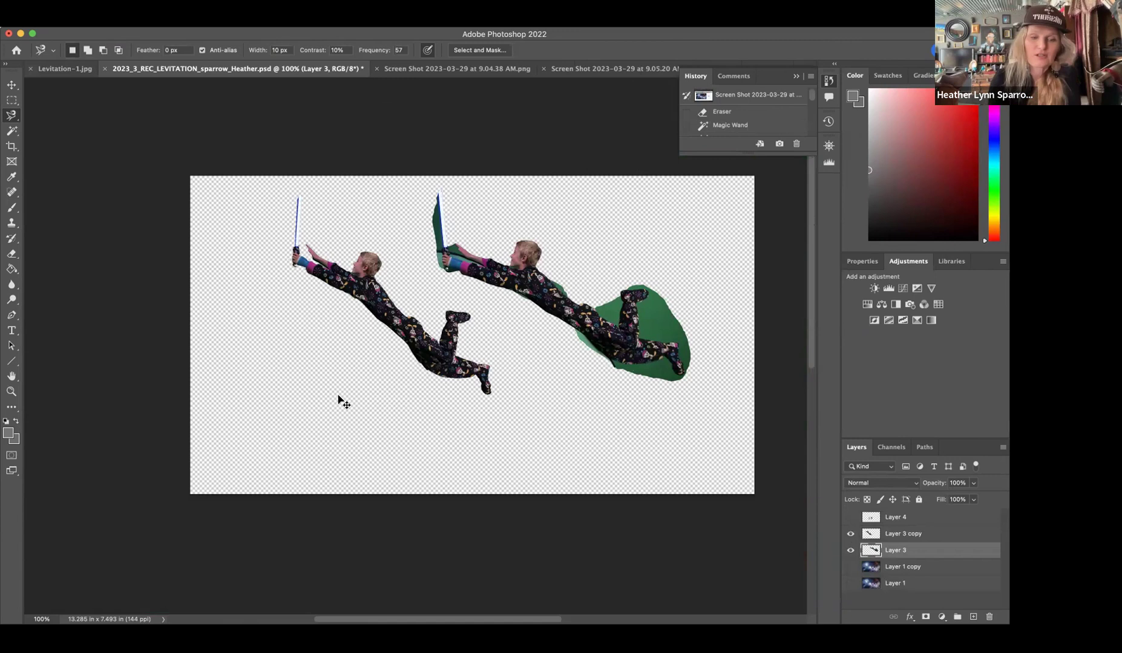
pyautogui.hotkey('ctrl', 'v')
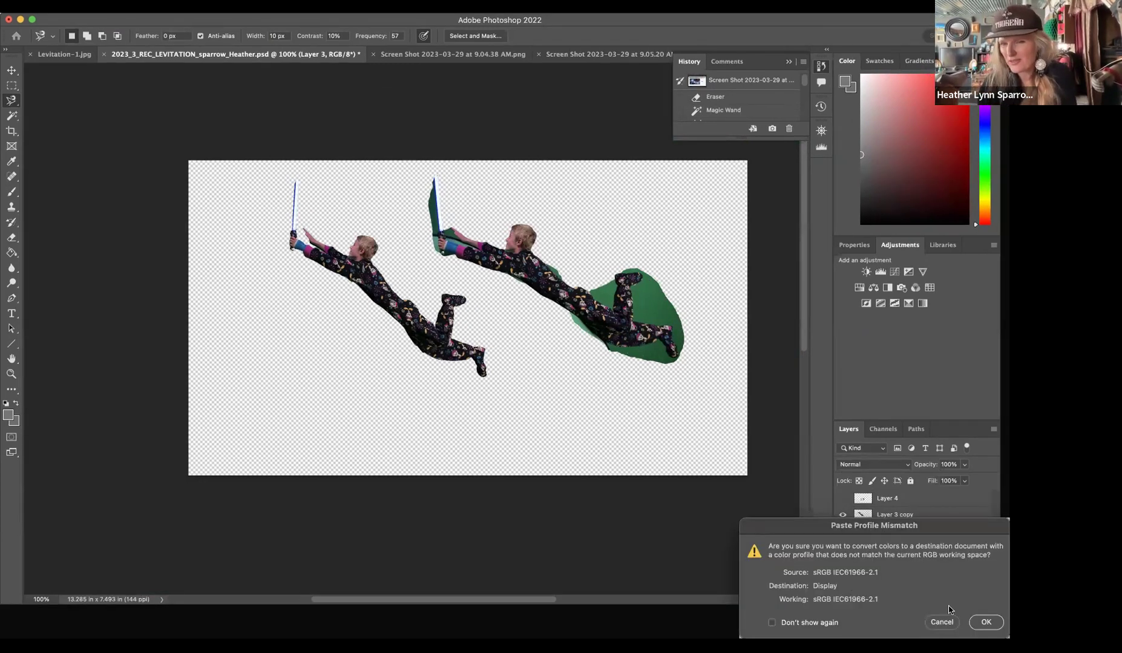
pyautogui.click(984, 622)
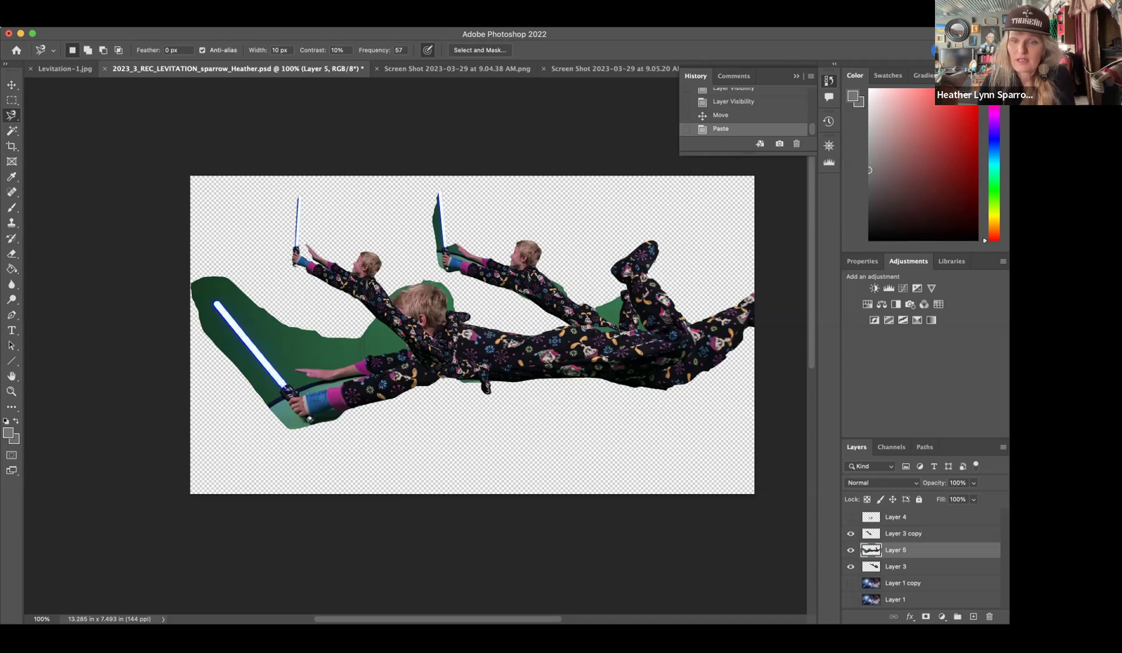
pyautogui.click(851, 551)
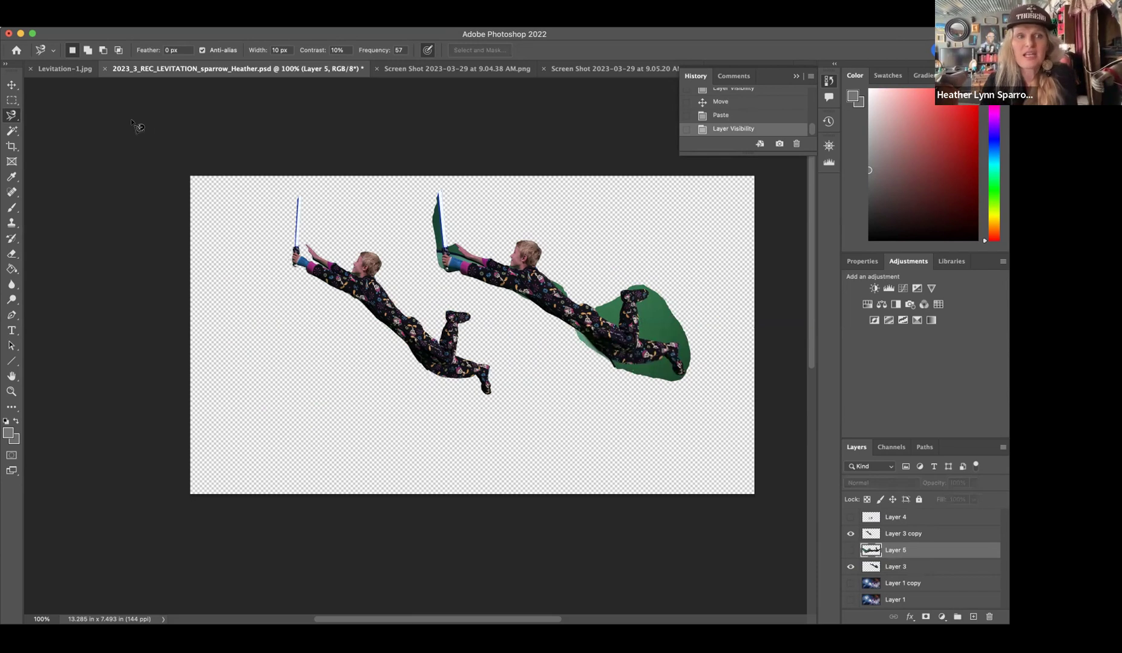
# - Compare the lassoed boy in Levitation-1.jpg with the cutouts in the composite by switching between both documents
pyautogui.click(60, 69)
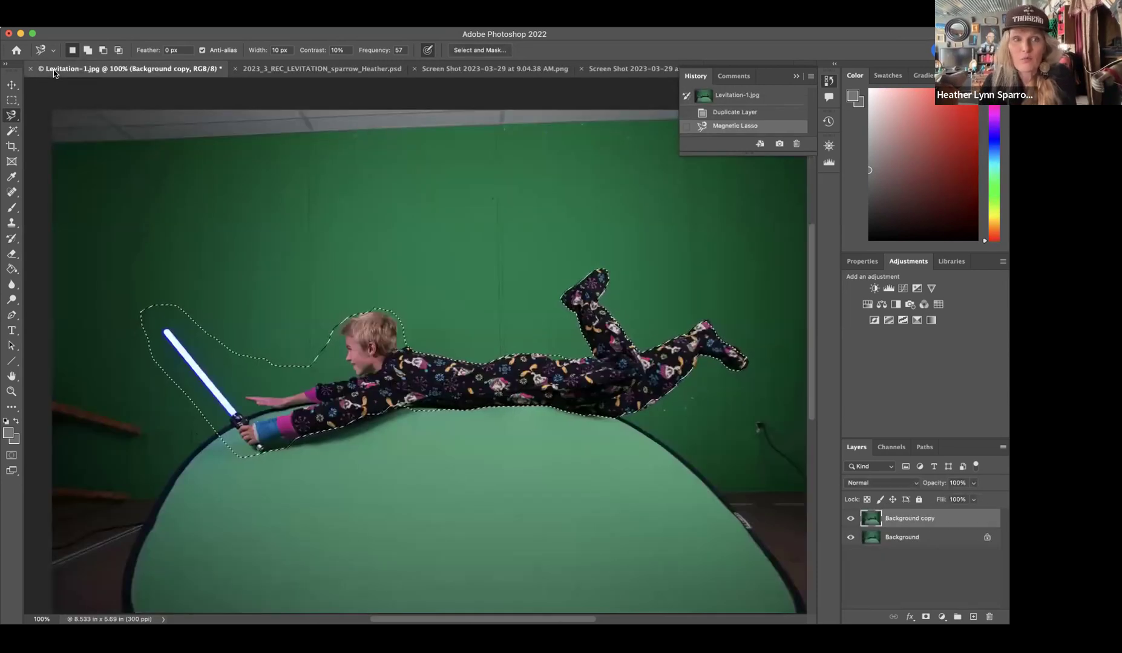
pyautogui.click(271, 70)
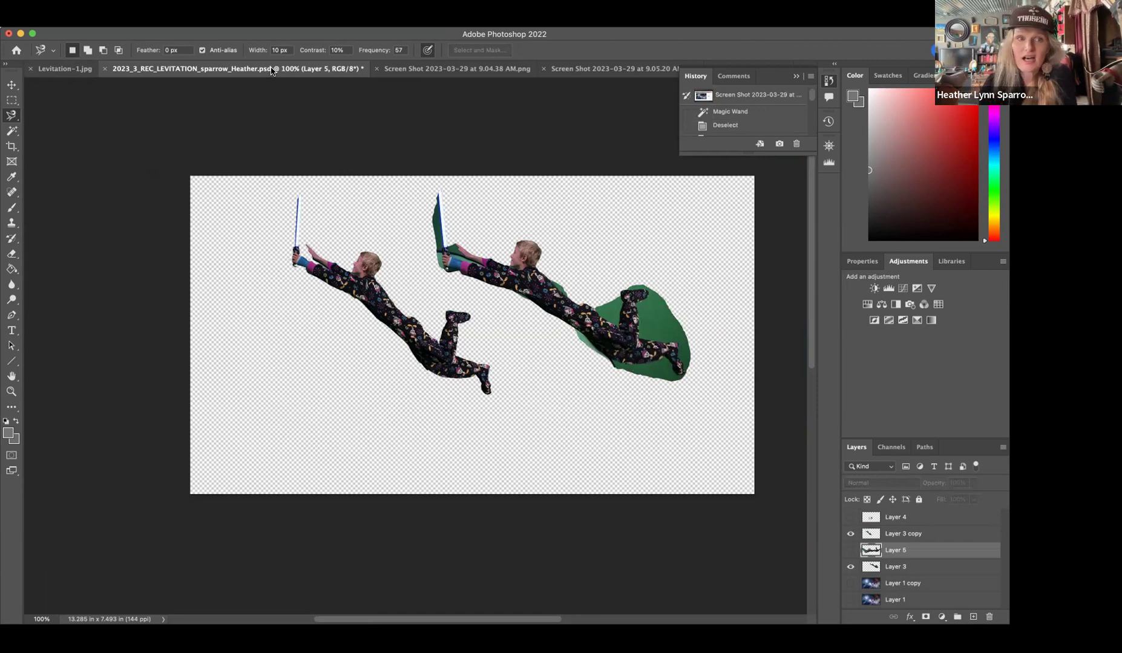
pyautogui.click(74, 72)
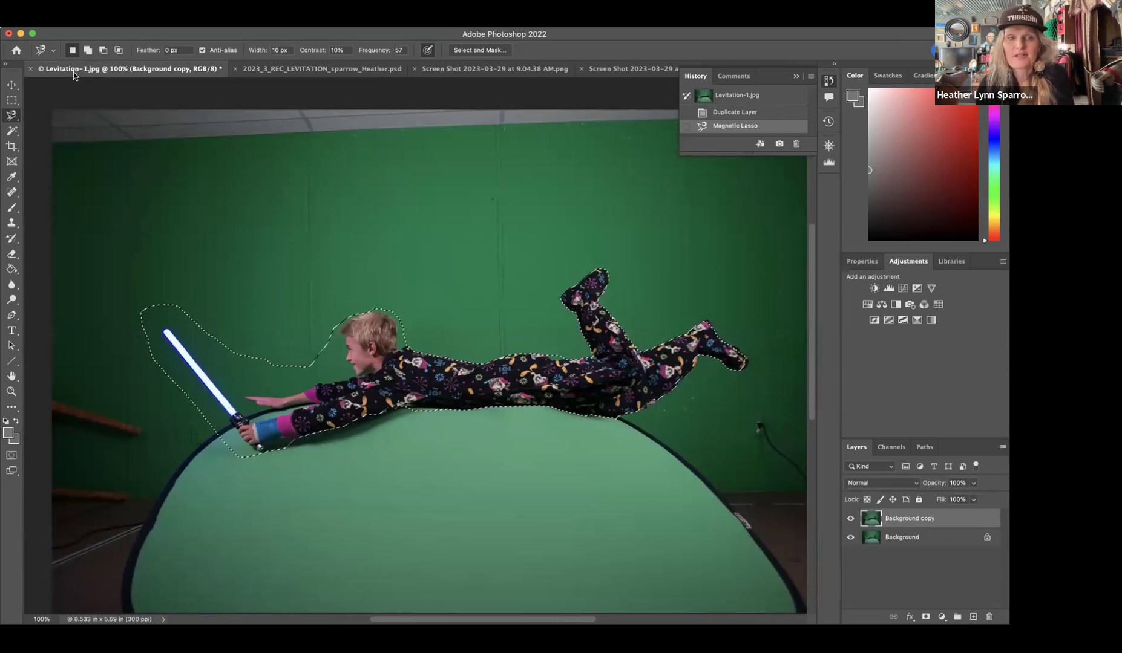
pyautogui.click(299, 68)
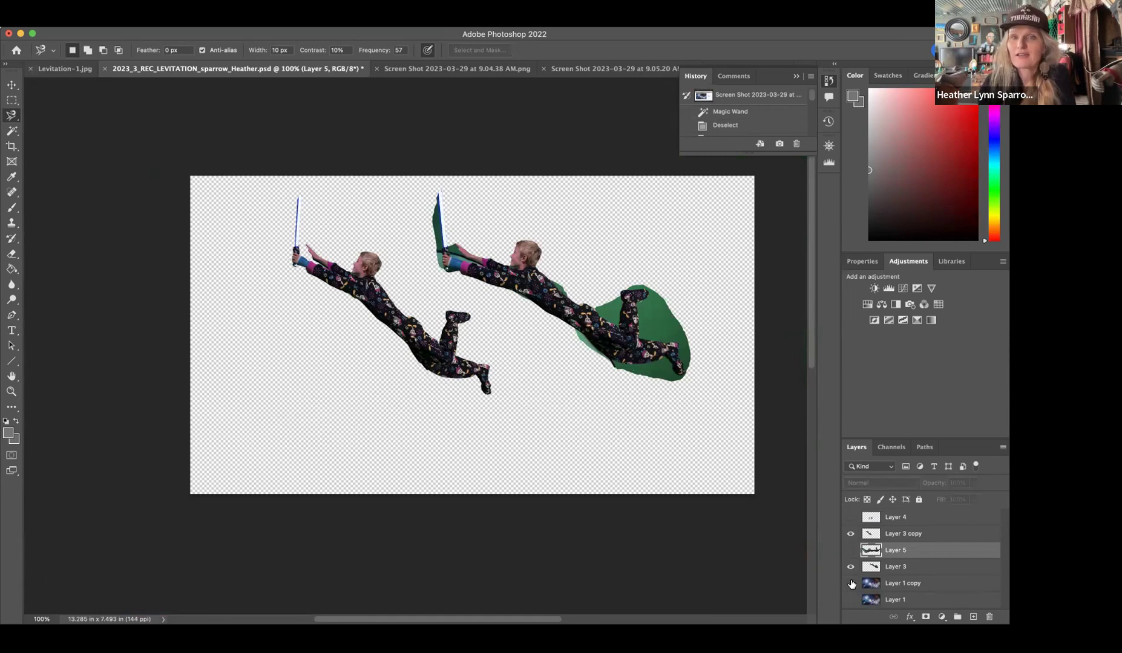
# - Show the galaxy background on Layer 1 copy behind the two boy cutouts
pyautogui.click(851, 583)
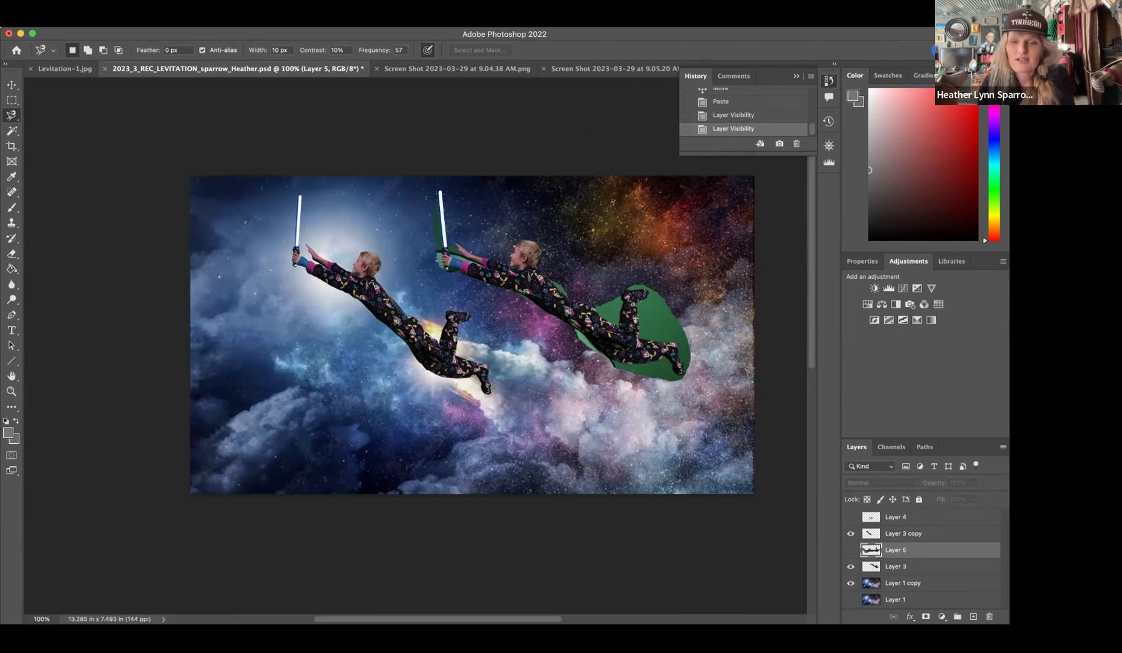
# - Switch to Chrome, exit the slideshow, and look through the Star Wars backgrounds page on starwars.com for possible backdrop images
pyautogui.press('super+Tab')
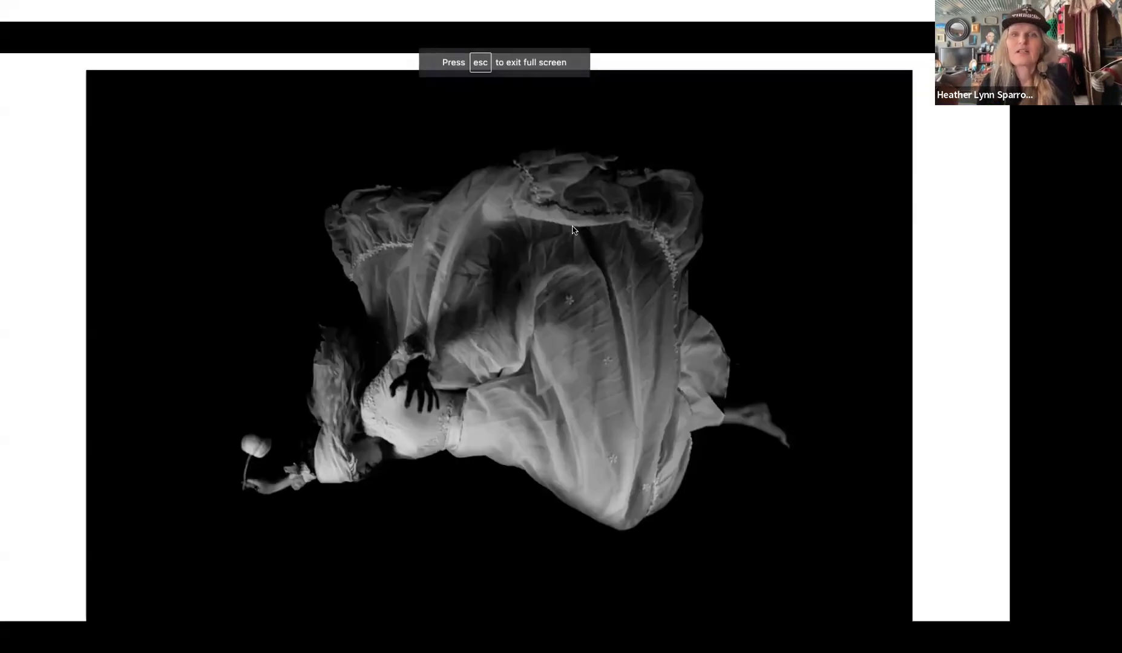
pyautogui.press('Escape')
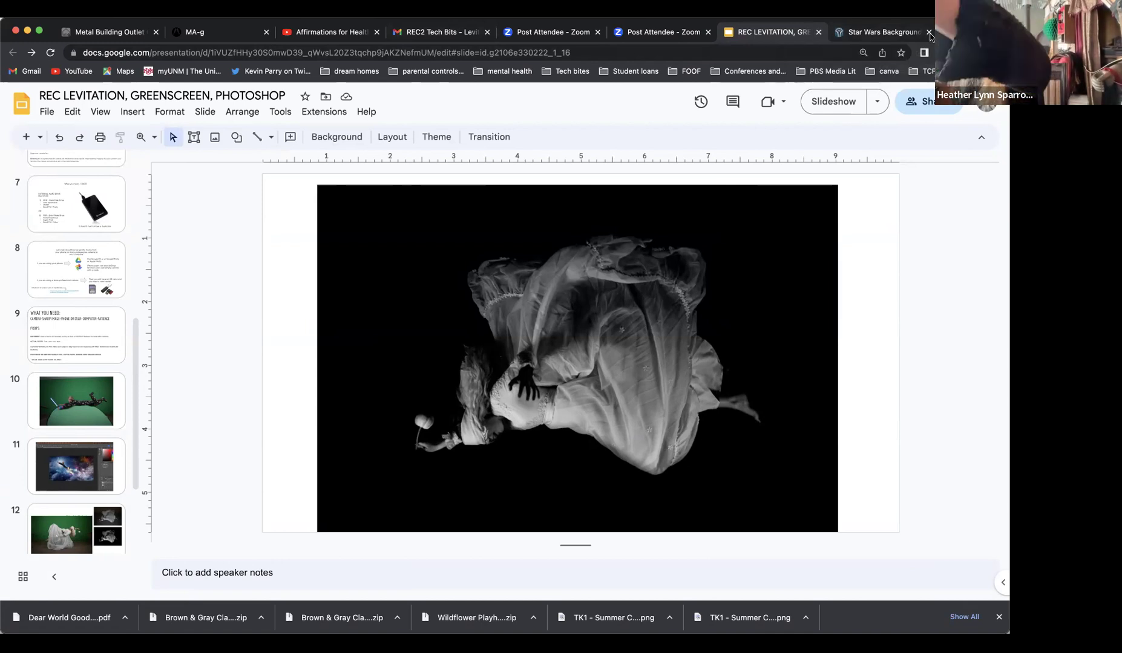
pyautogui.click(839, 35)
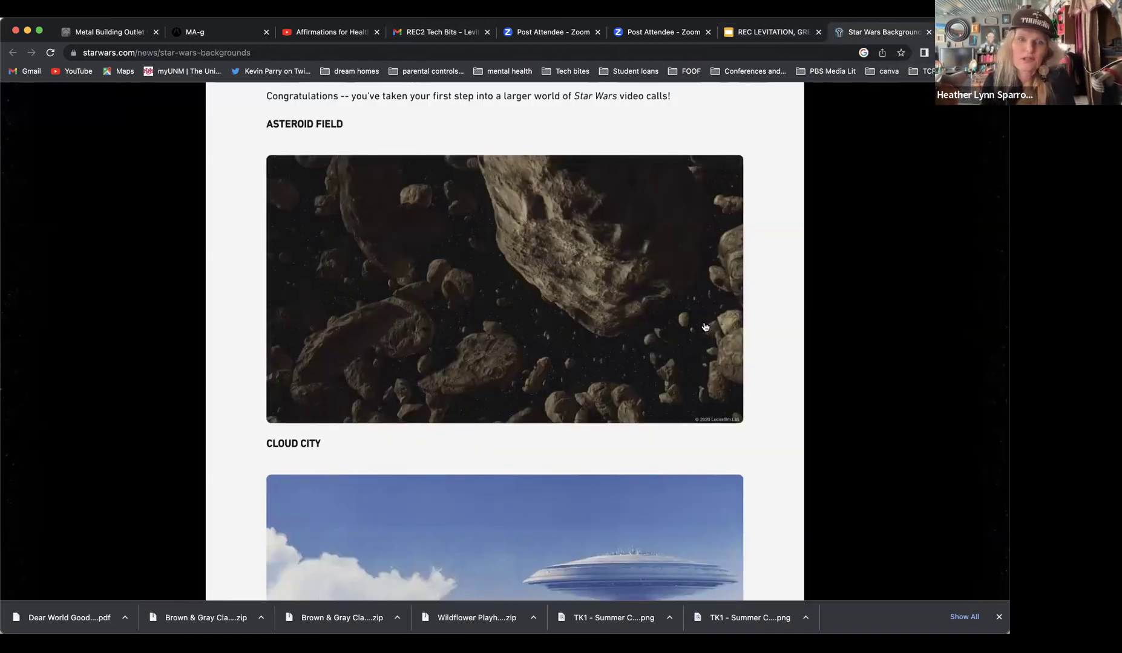
pyautogui.scroll(-1, 706, 323)
pyautogui.scroll(-2, 705, 327)
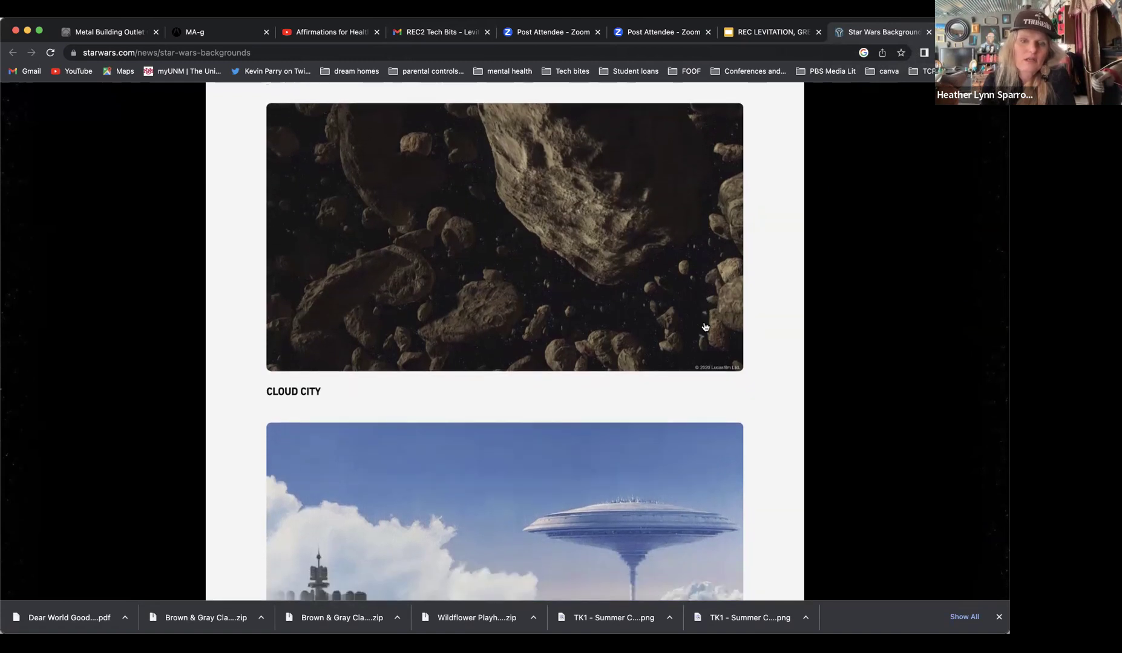
pyautogui.scroll(-2, 704, 327)
pyautogui.scroll(-10, 704, 327)
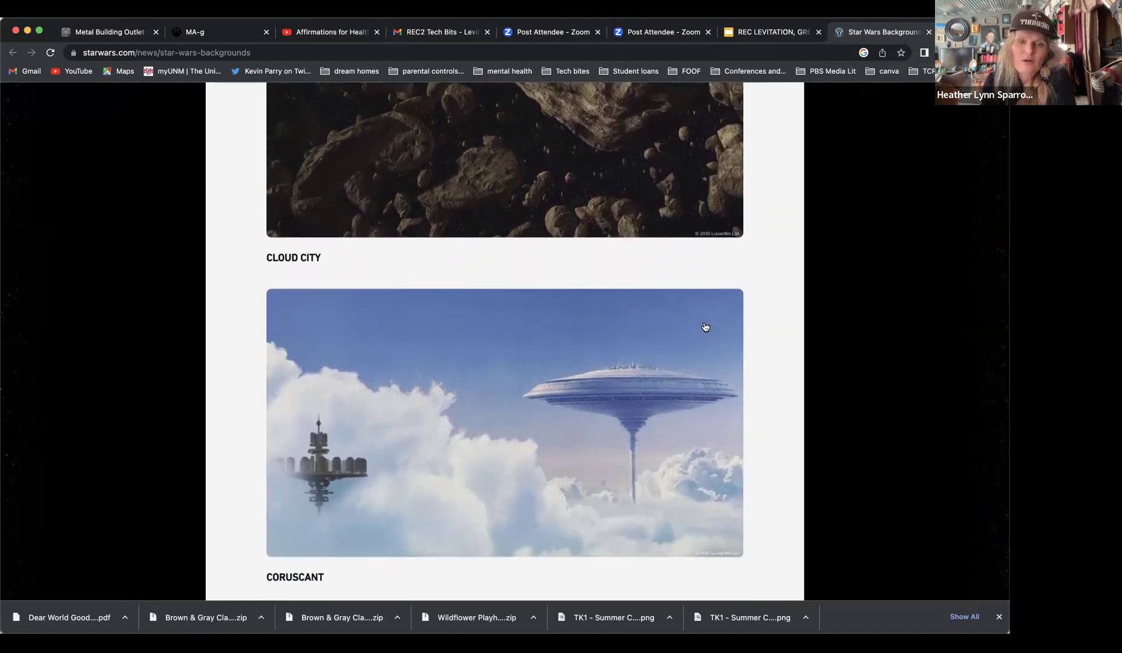
pyautogui.scroll(-5, 705, 328)
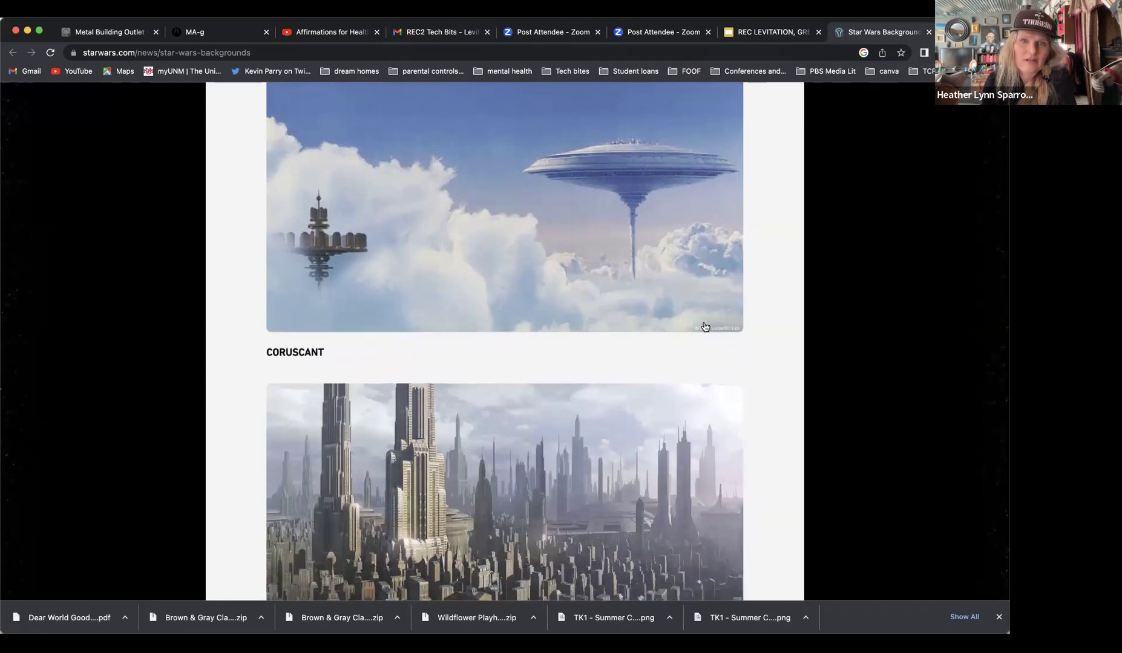
pyautogui.scroll(-15, 705, 327)
pyautogui.scroll(-9, 704, 327)
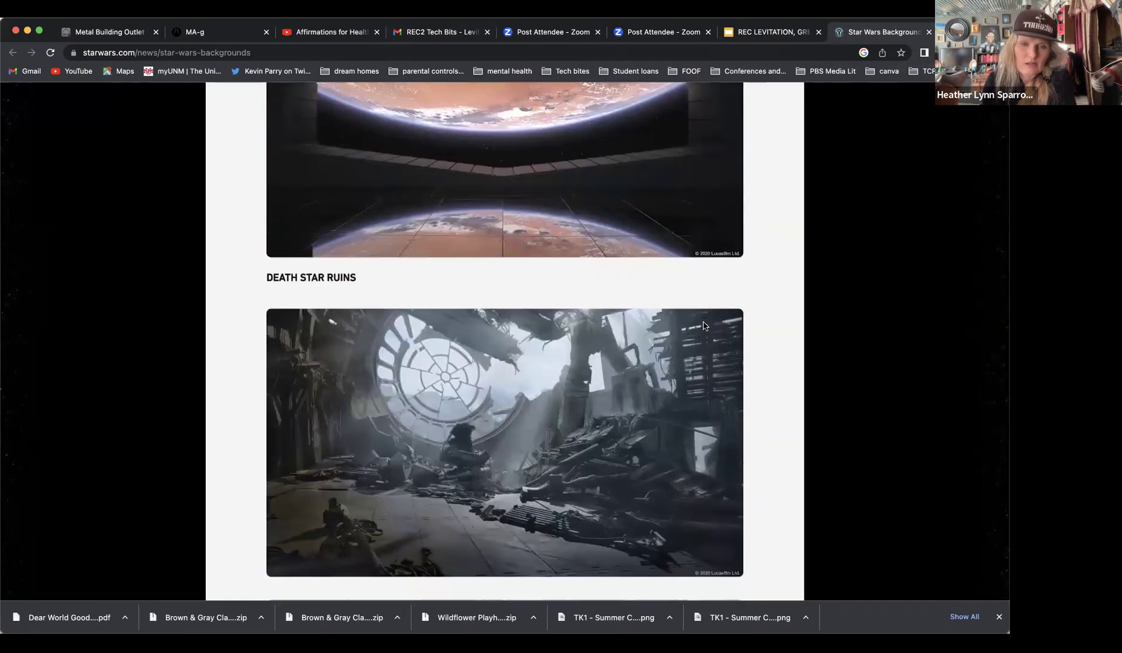
pyautogui.scroll(-20, 705, 327)
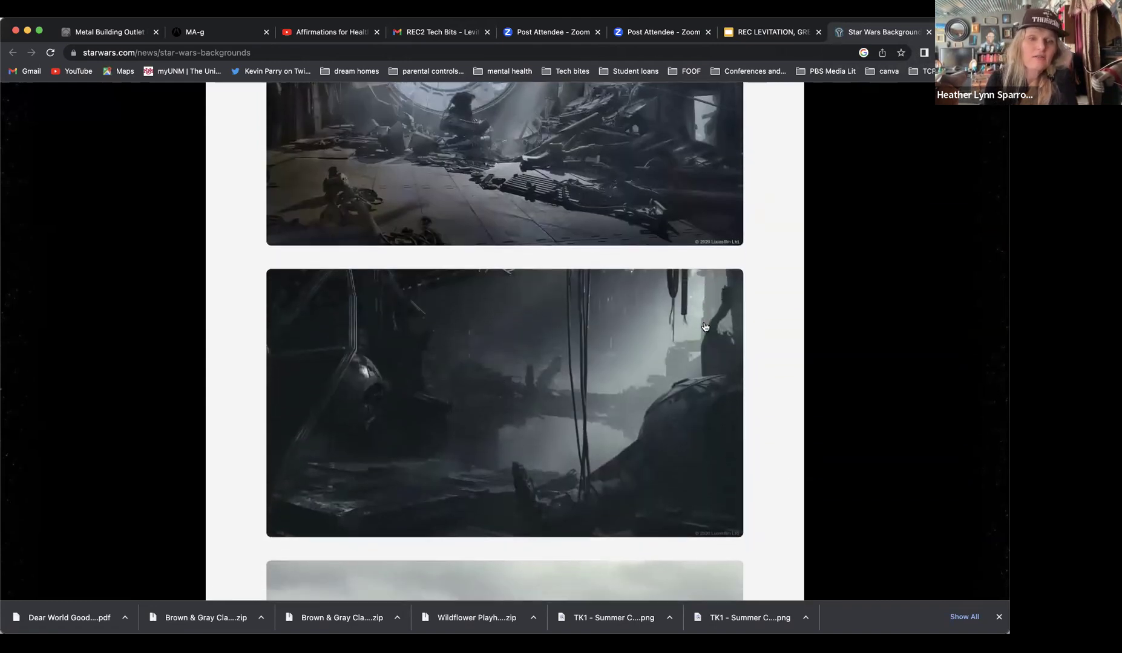
pyautogui.scroll(-18, 705, 327)
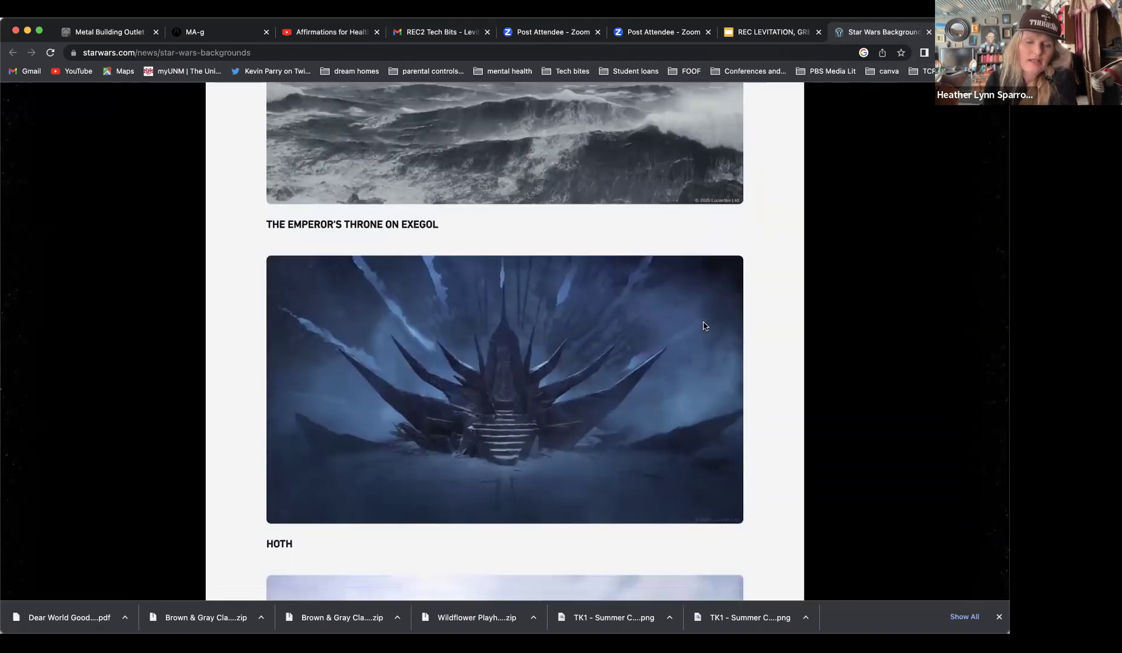
pyautogui.scroll(-20, 704, 327)
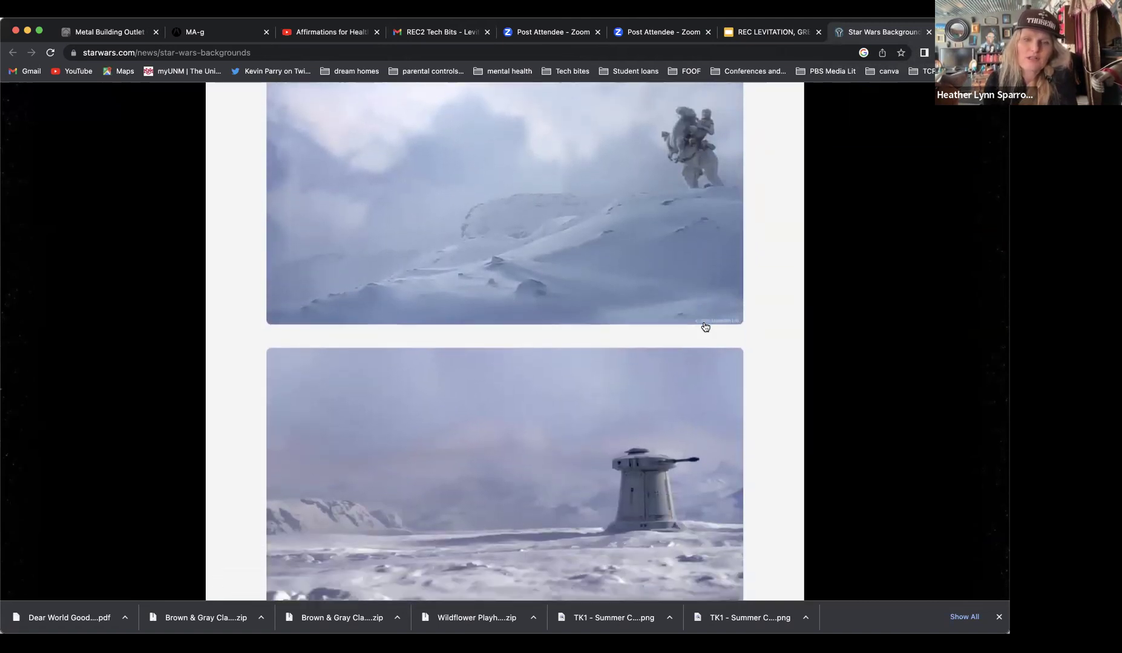
pyautogui.scroll(-20, 705, 328)
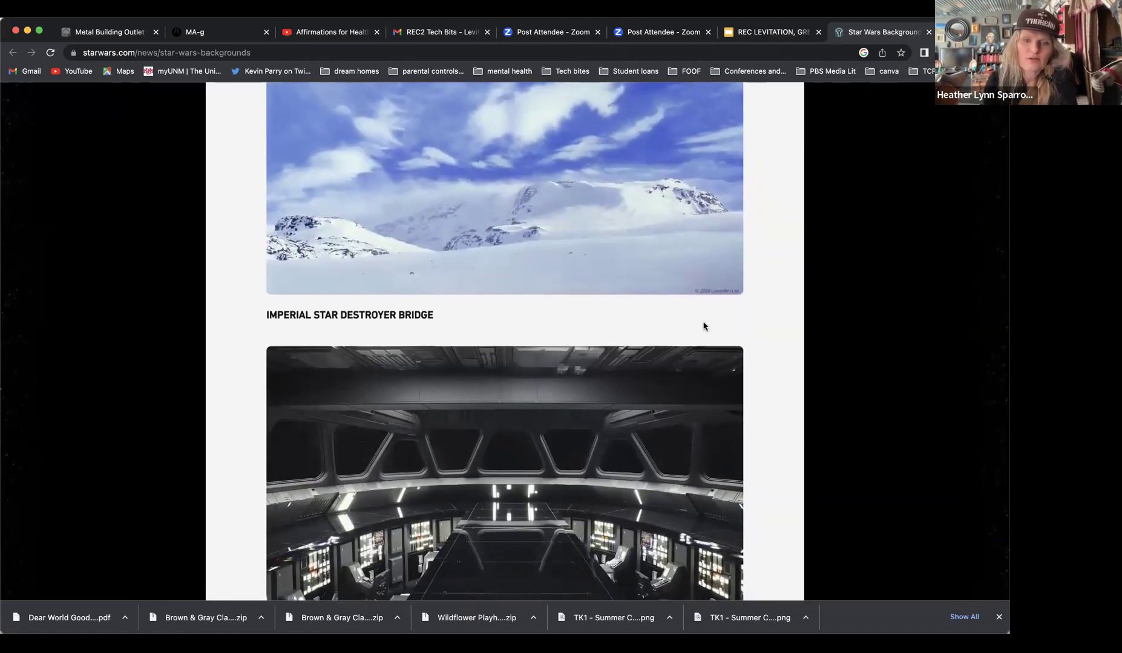
pyautogui.scroll(-20, 705, 327)
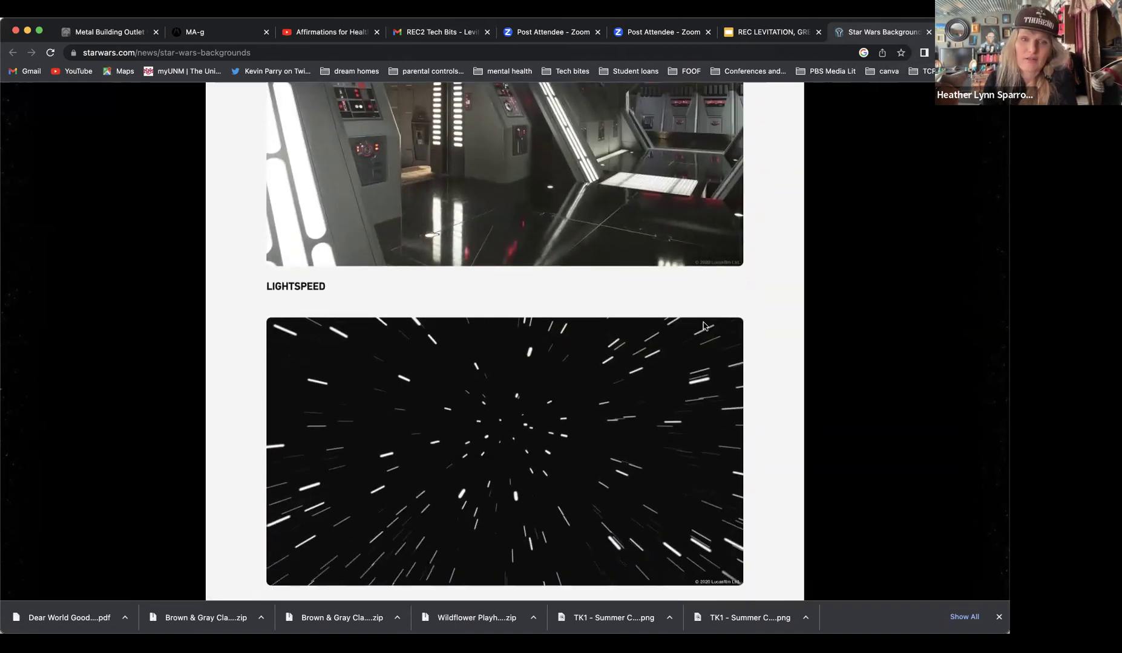
pyautogui.scroll(-1, 705, 327)
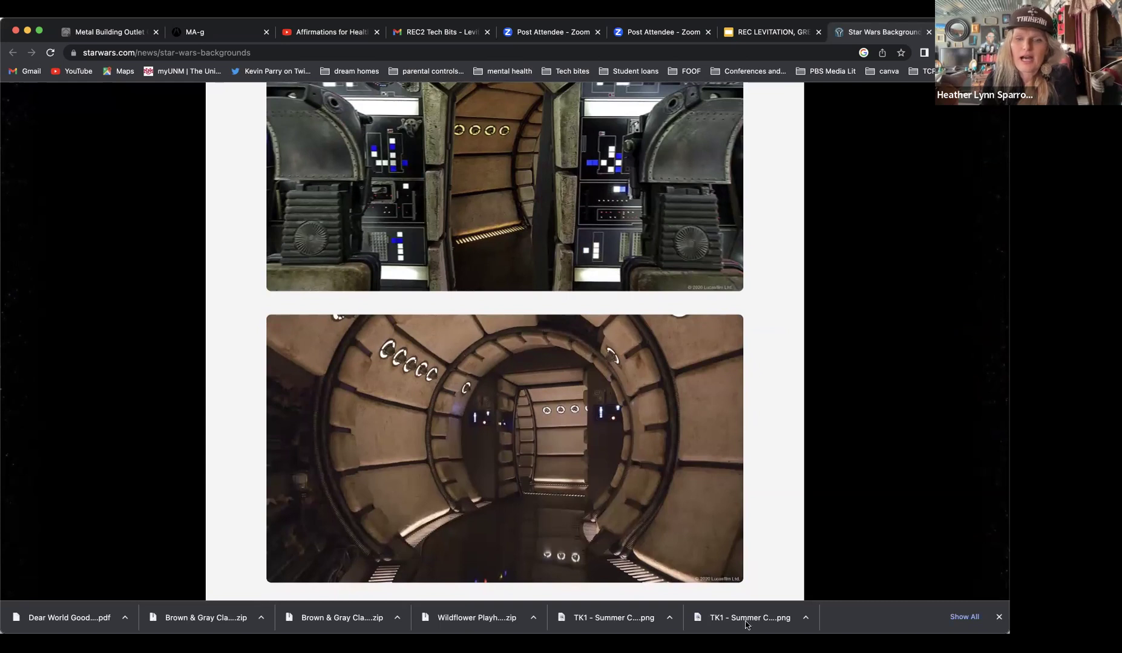
# - Return to Photoshop, identify the clean cutout by toggling Layer 3 copy's visibility, and rename that layer as model no green
pyautogui.click(780, 617)
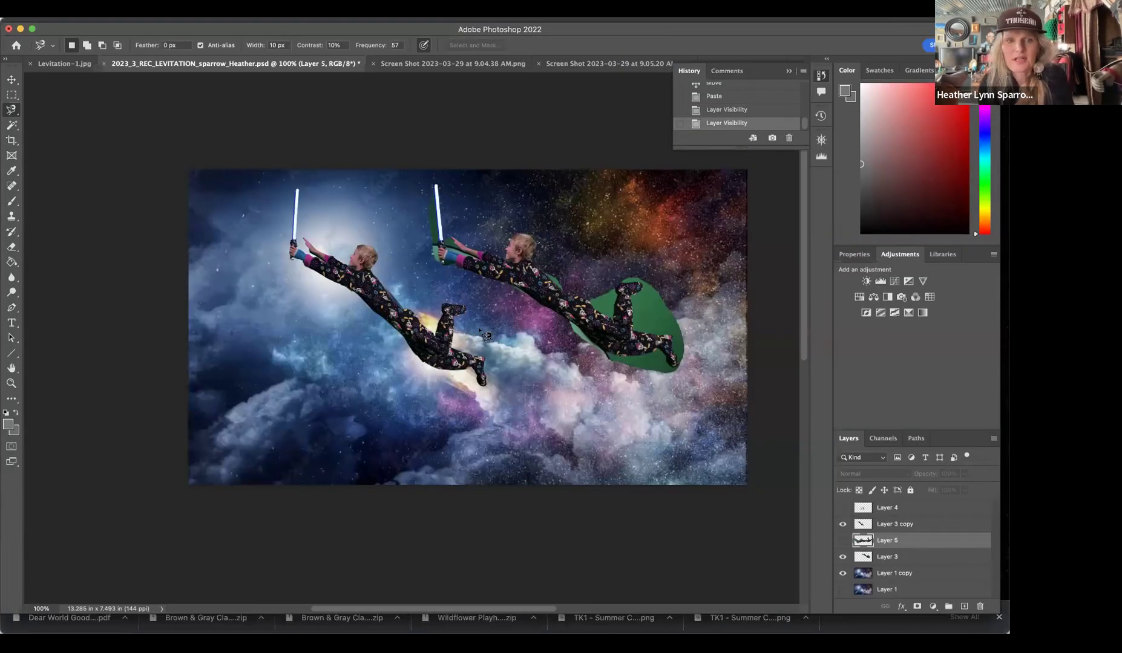
pyautogui.click(843, 524)
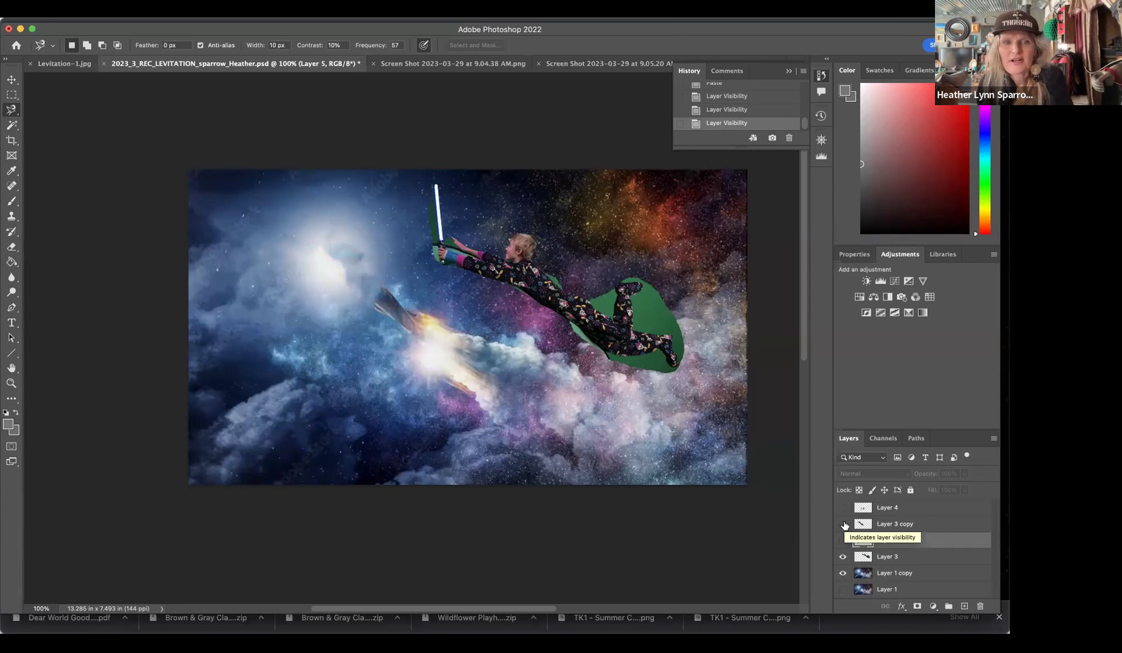
pyautogui.click(844, 524)
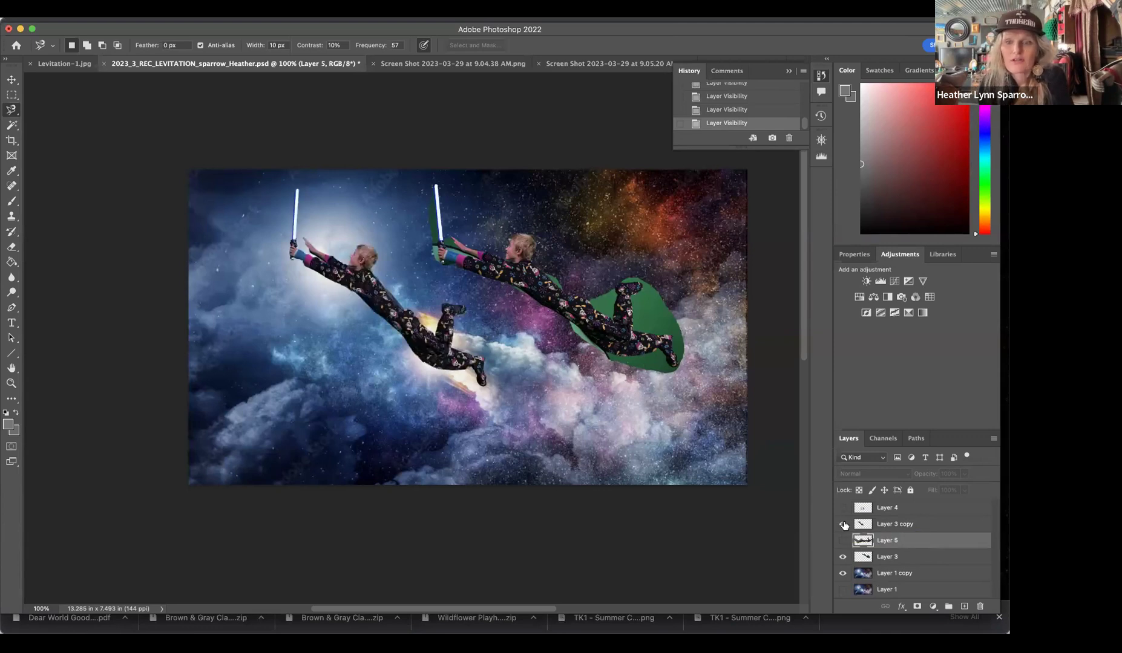
pyautogui.doubleClick(891, 524)
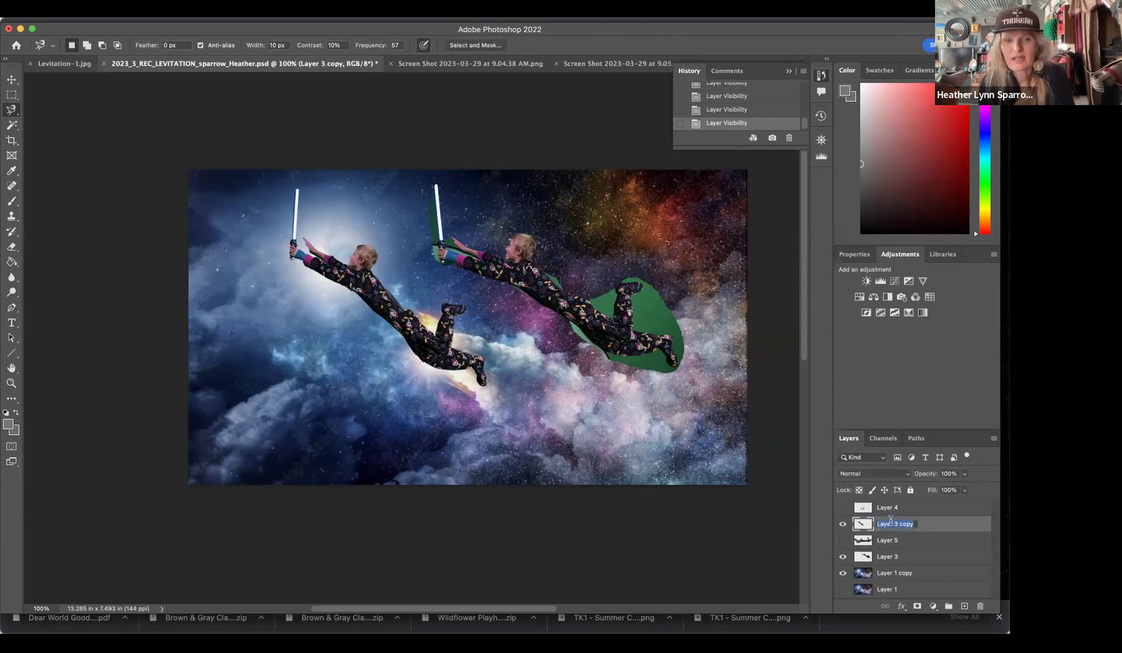
pyautogui.write('model no green')
pyautogui.press('Return')
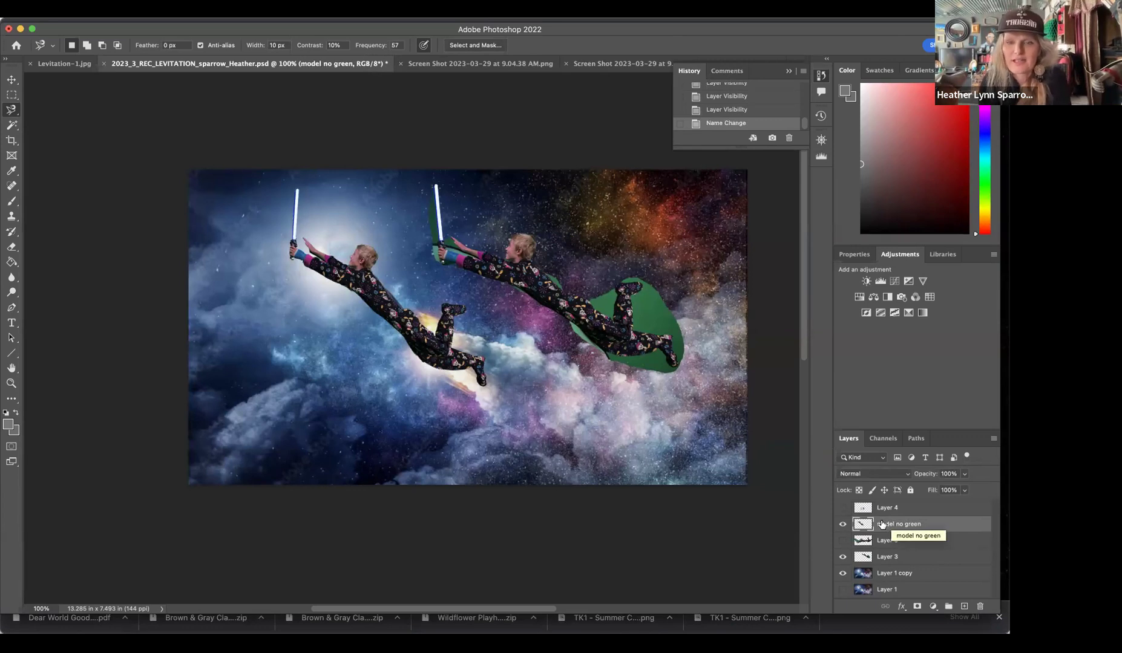
# - Hide the model no green layer and make Layer 3, the cutout with green remnants, the active layer
pyautogui.click(842, 525)
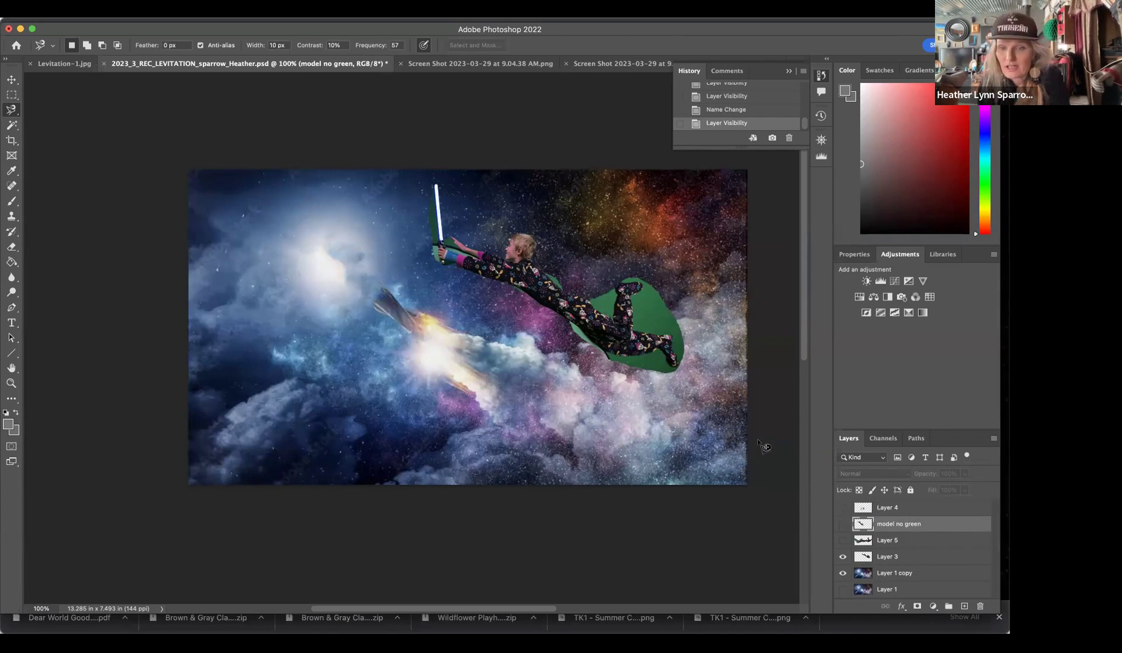
pyautogui.click(916, 558)
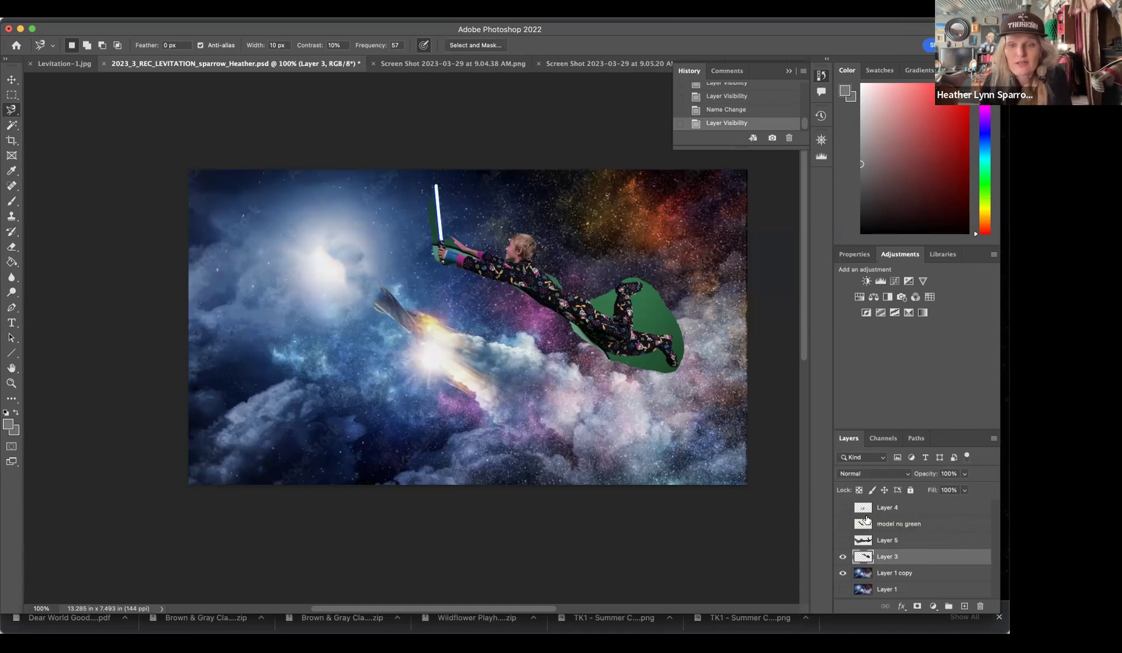
pyautogui.click(842, 524)
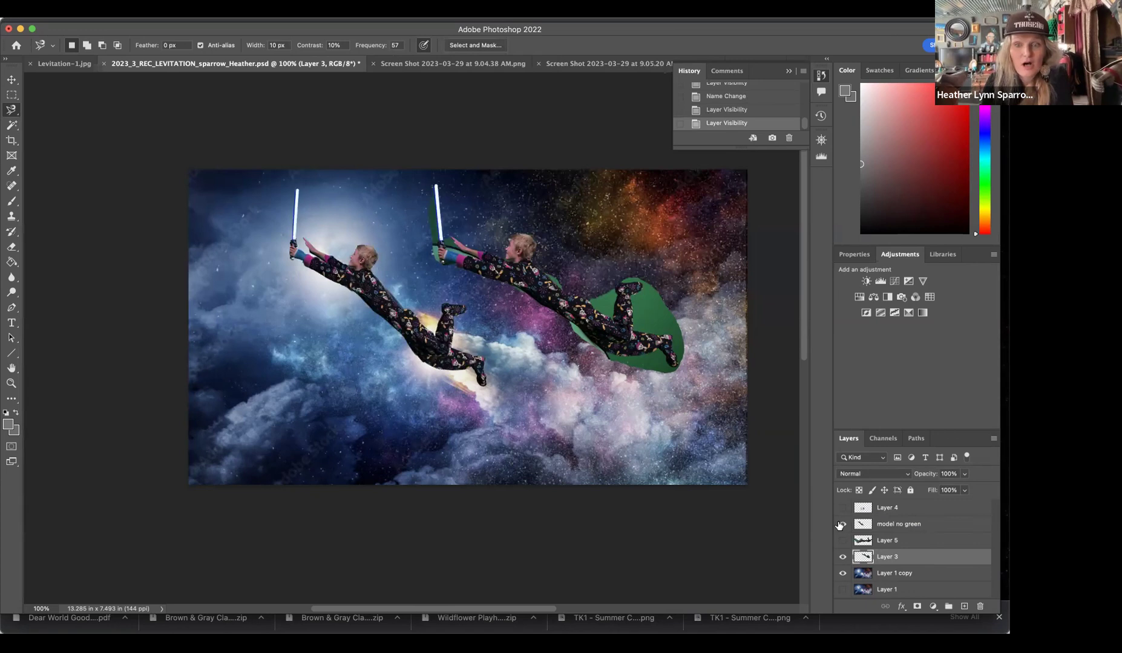
pyautogui.click(841, 524)
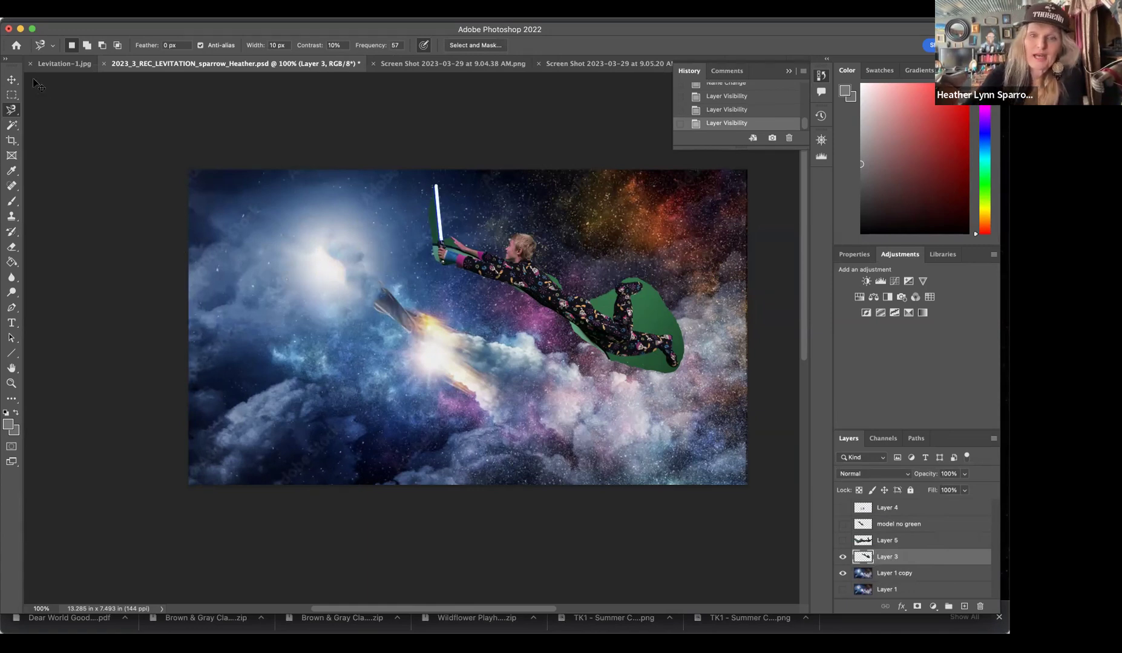
# - Select the green patch between the boy's back and raised leg on Layer 3 with the Magnetic Lasso, delete it, and deselect
pyautogui.press('super+plus')
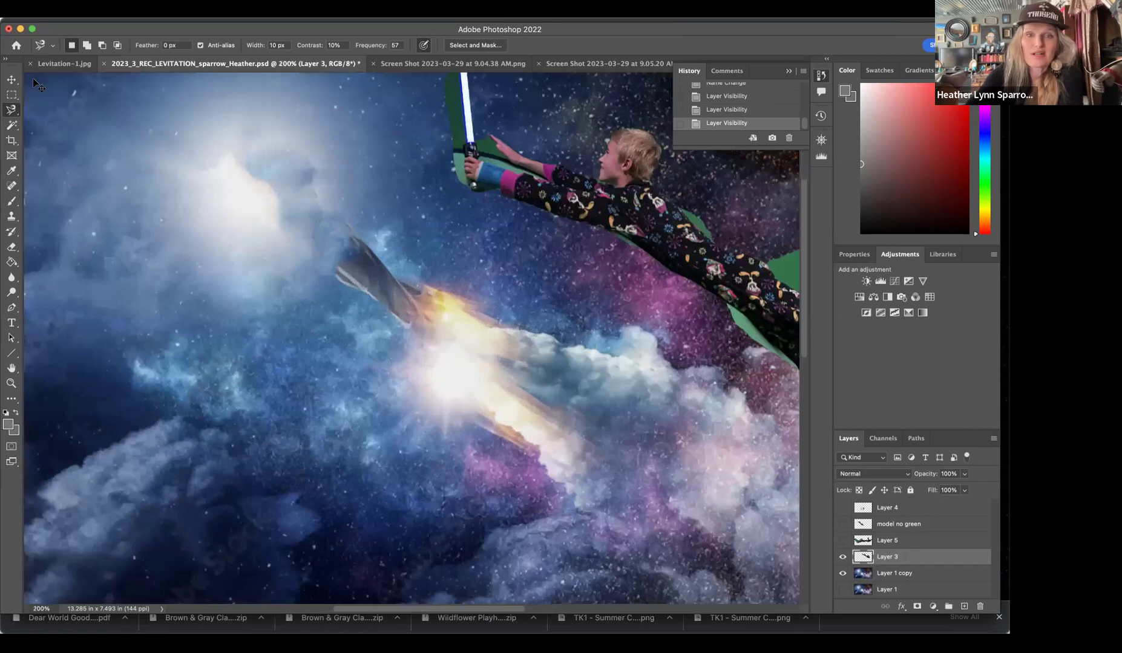
pyautogui.press('super+plus')
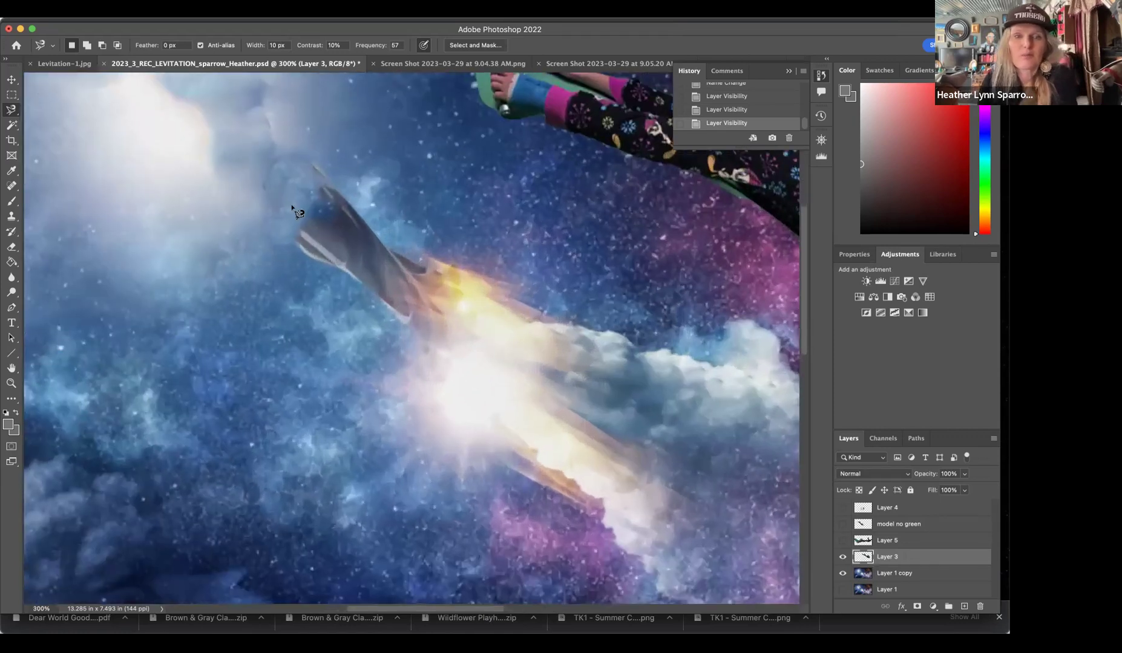
pyautogui.hscroll(4, 317, 283)
pyautogui.scroll(3, 317, 283)
pyautogui.scroll(5, 317, 283)
pyautogui.hscroll(2, 317, 283)
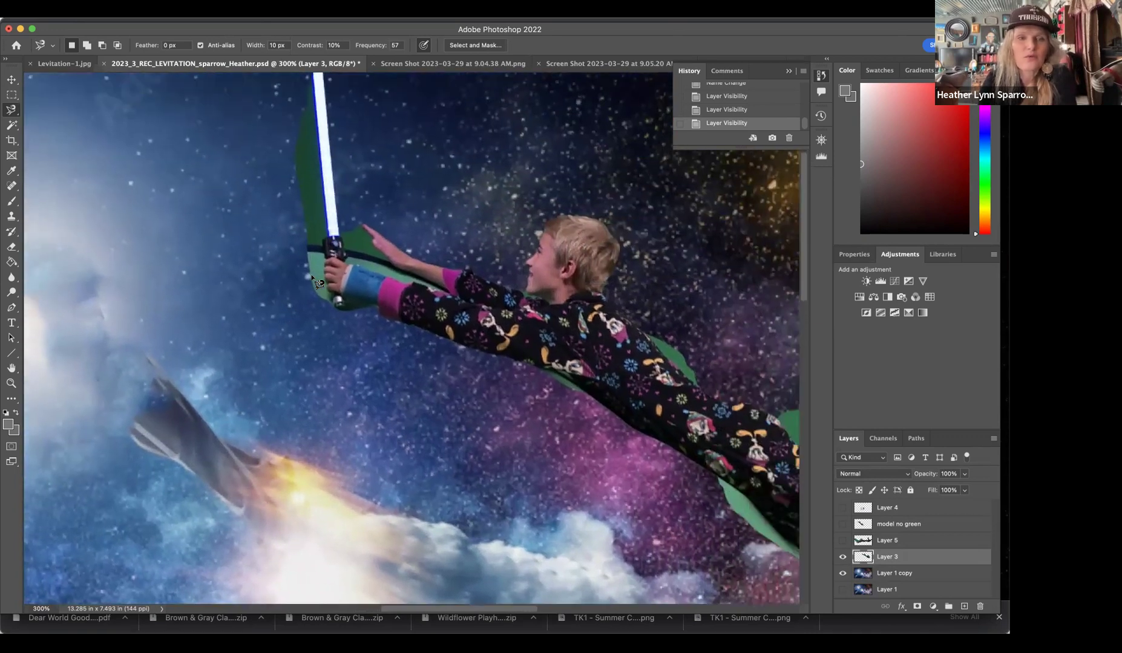
pyautogui.scroll(4, 318, 283)
pyautogui.hscroll(5, 318, 283)
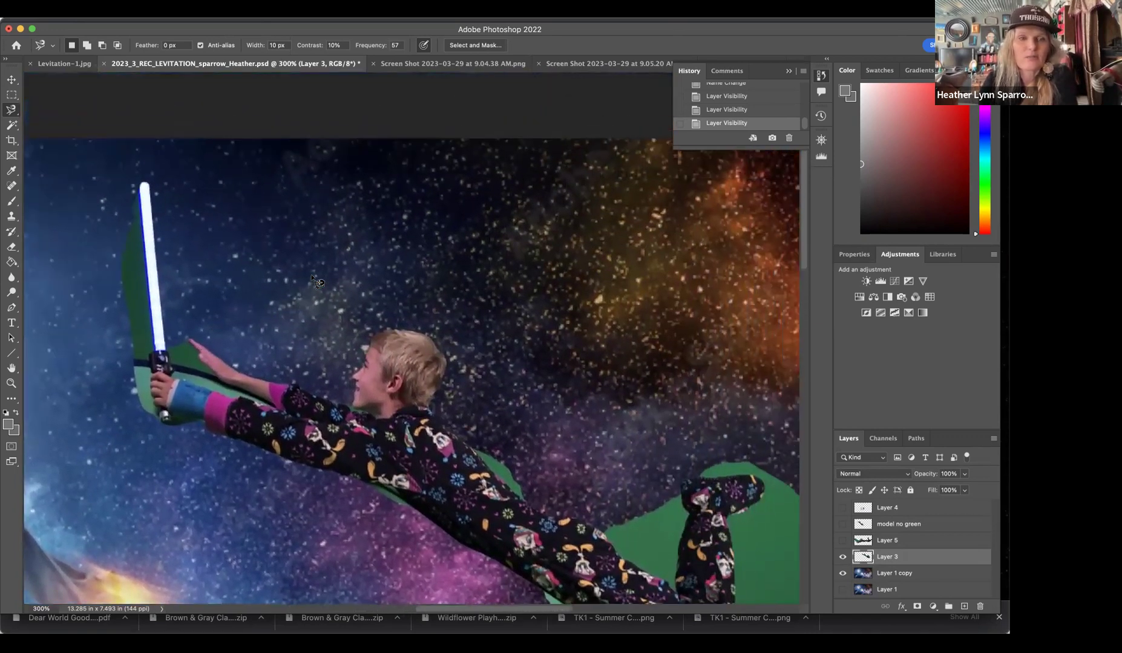
pyautogui.scroll(-5, 314, 280)
pyautogui.hscroll(2, 313, 280)
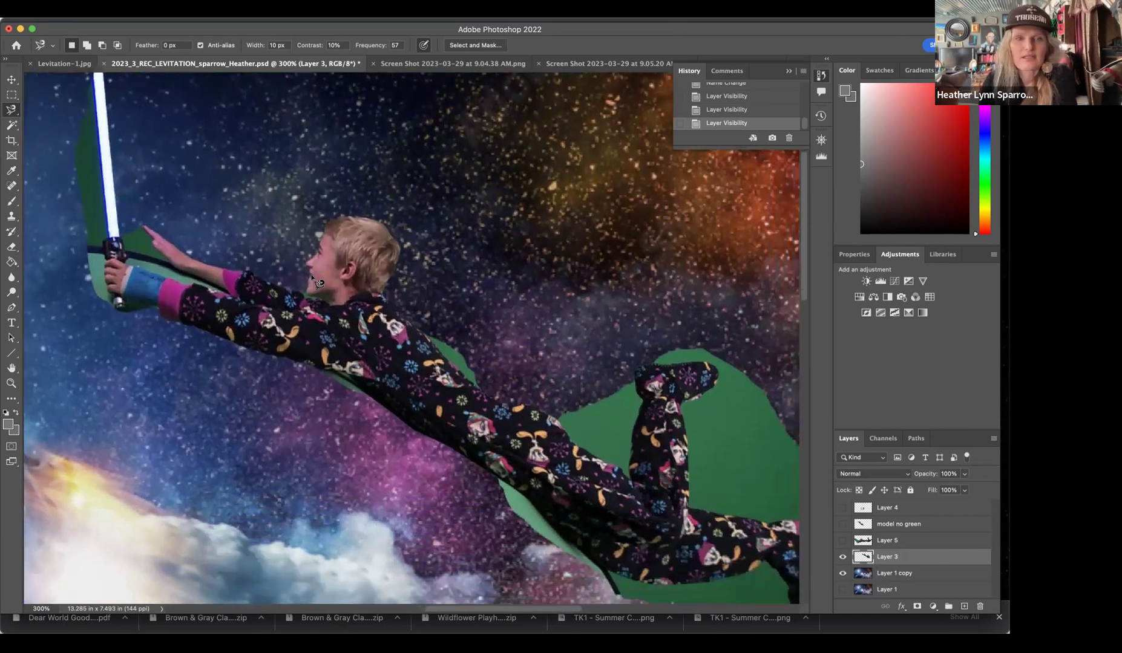
pyautogui.scroll(-3, 315, 281)
pyautogui.hscroll(2, 315, 281)
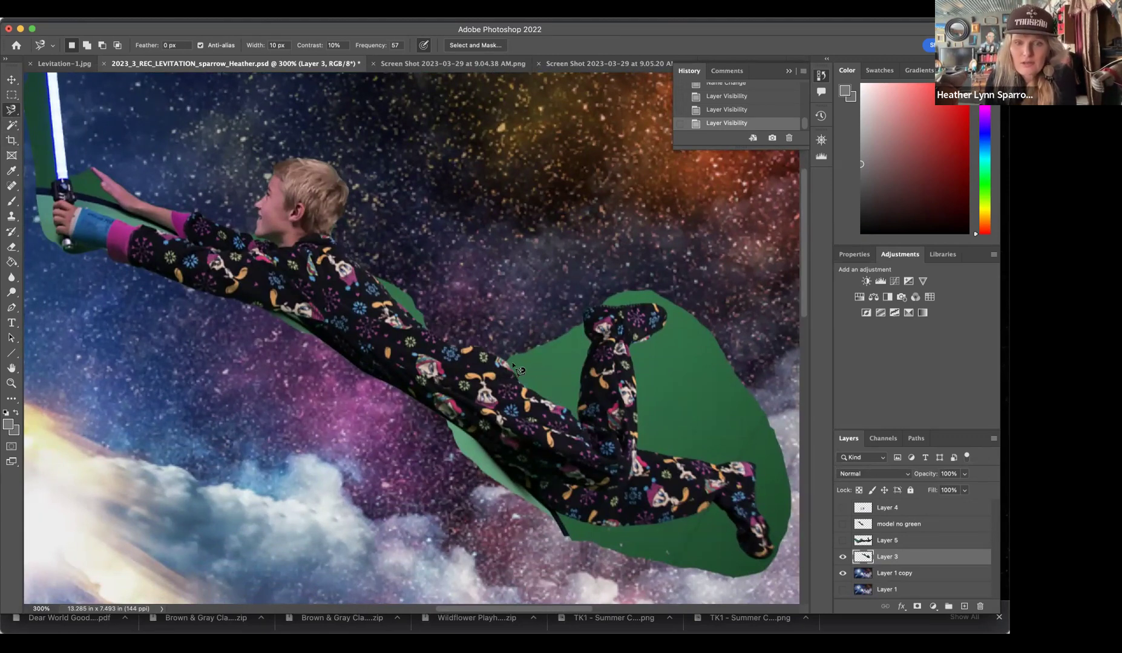
pyautogui.click(506, 363)
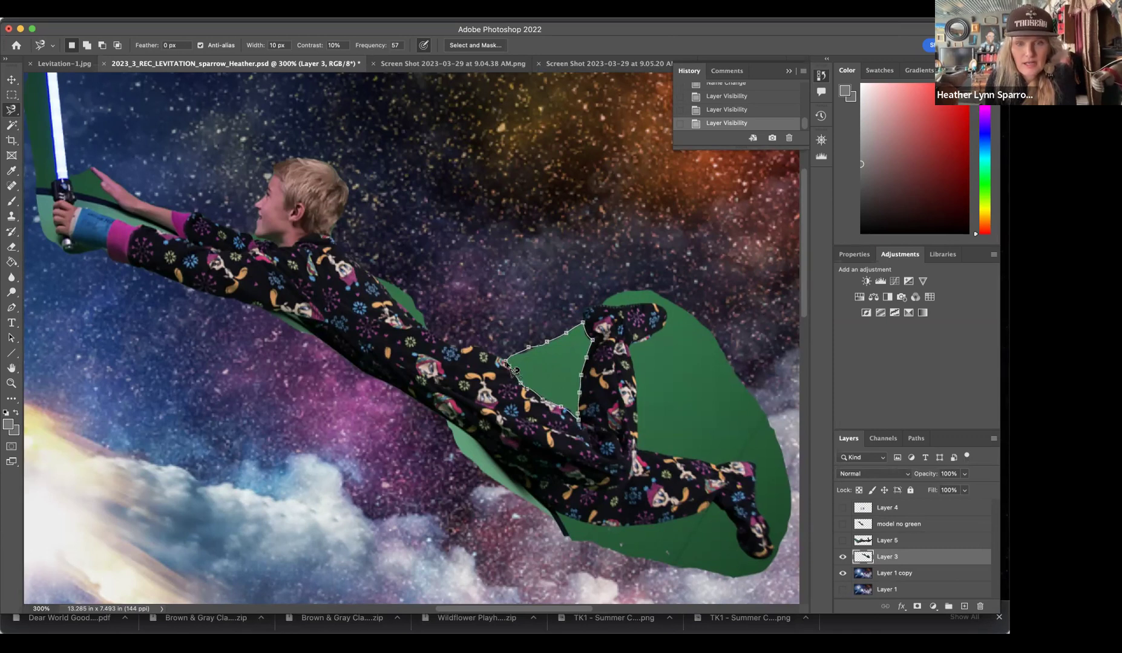
pyautogui.click(511, 368)
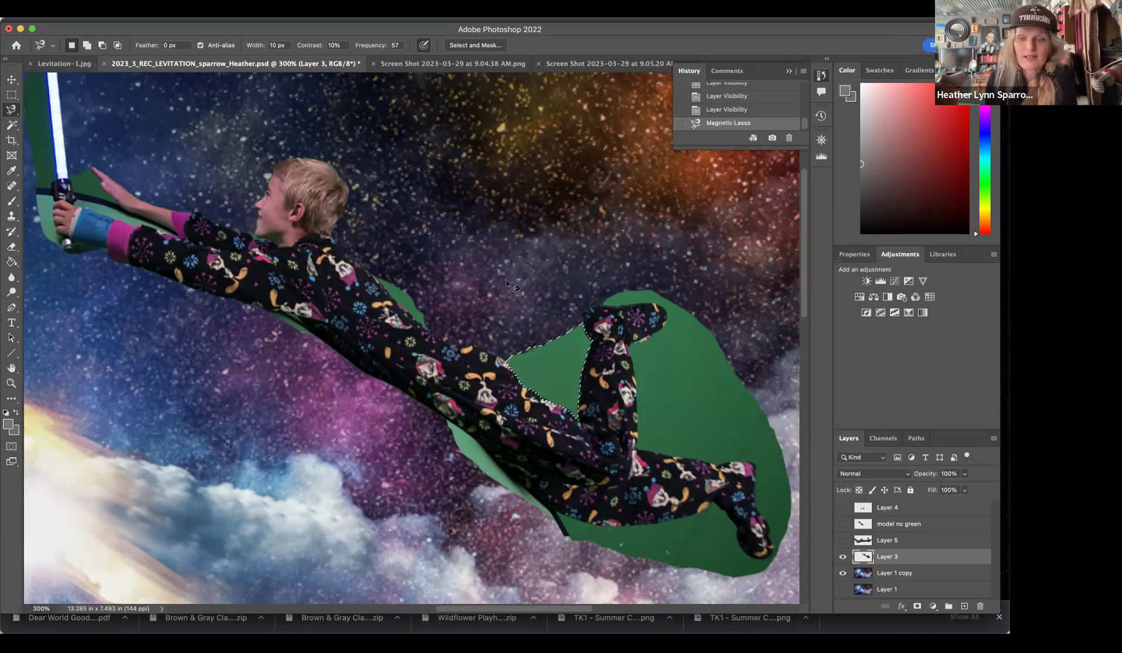
pyautogui.press('BackSpace')
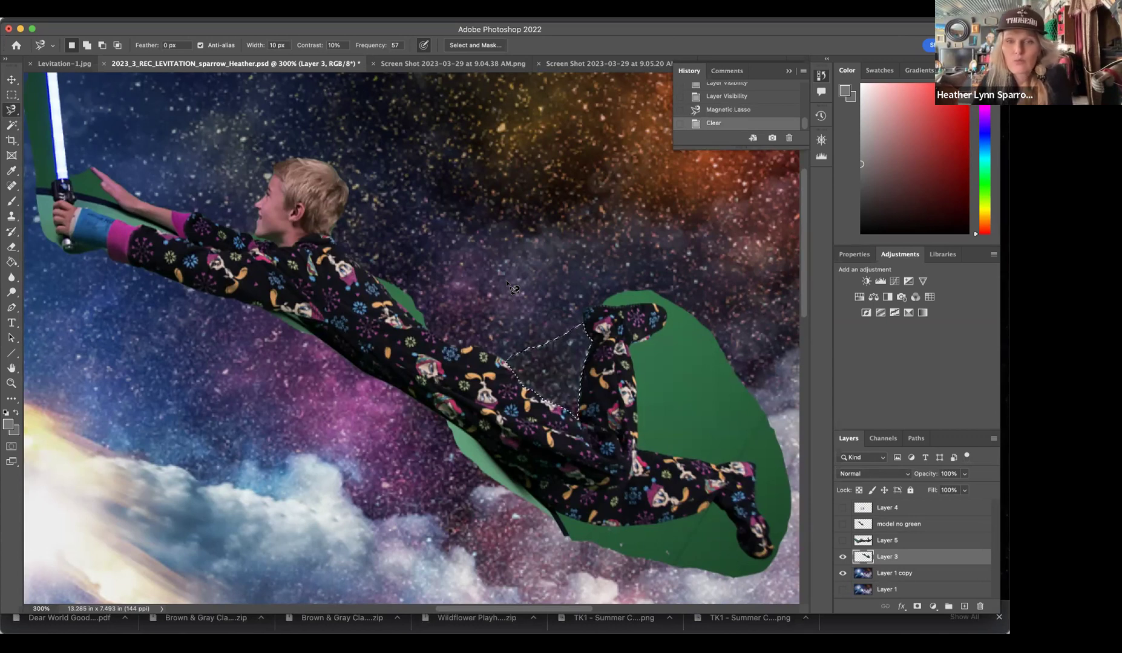
pyautogui.press('super+d')
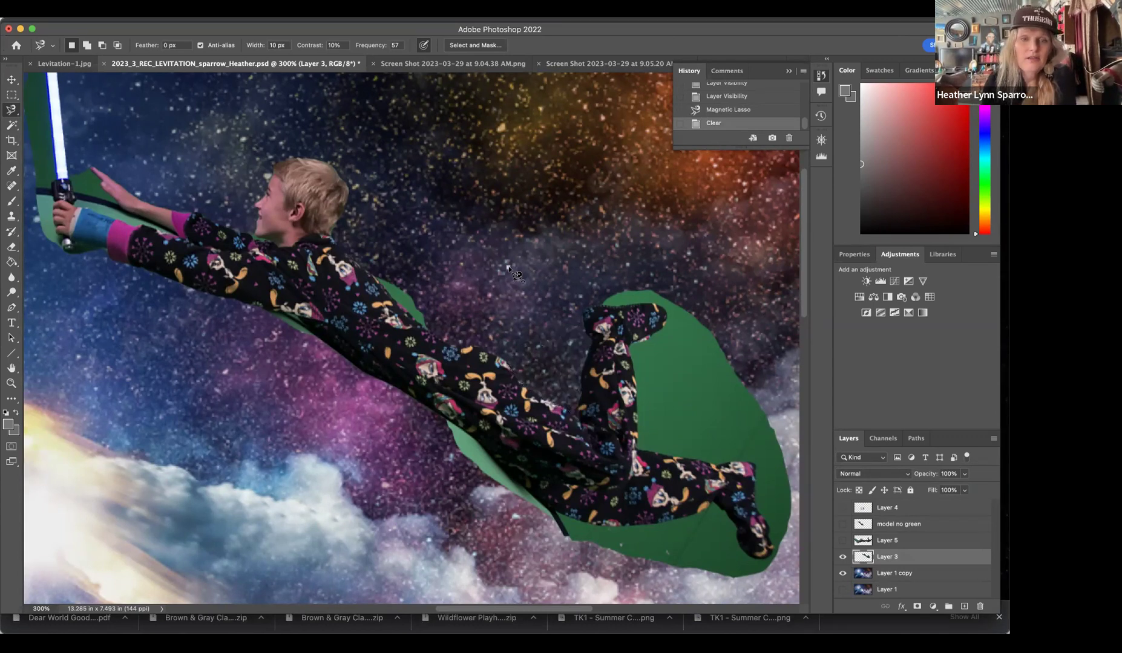
pyautogui.click(515, 276)
pyautogui.doubleClick(267, 273)
pyautogui.press('super+d')
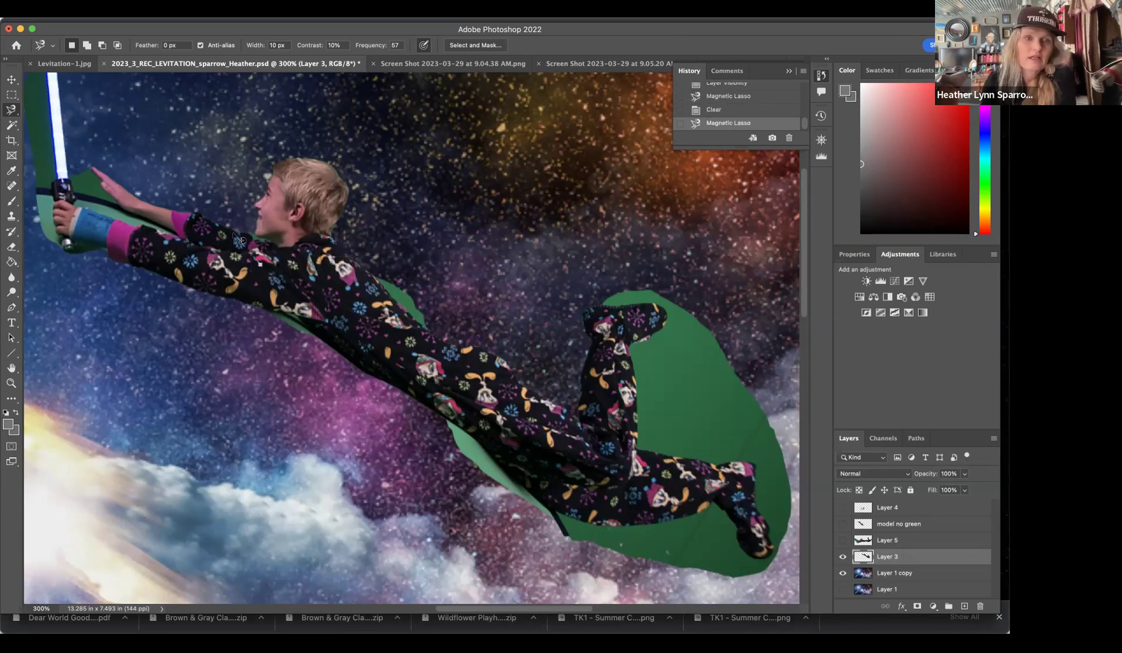
pyautogui.doubleClick(269, 276)
pyautogui.press('super+d')
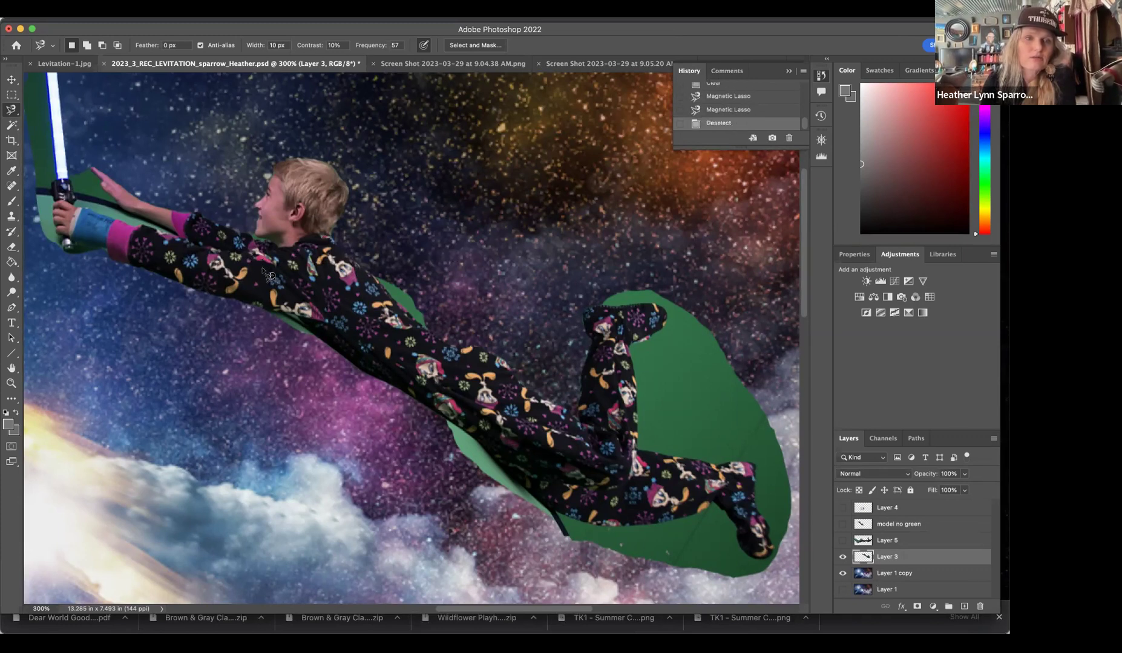
# - Select the green area behind the boy's raised leg with the Magic Wand, using Point Sample and tolerance 15, and delete it
pyautogui.click(13, 125)
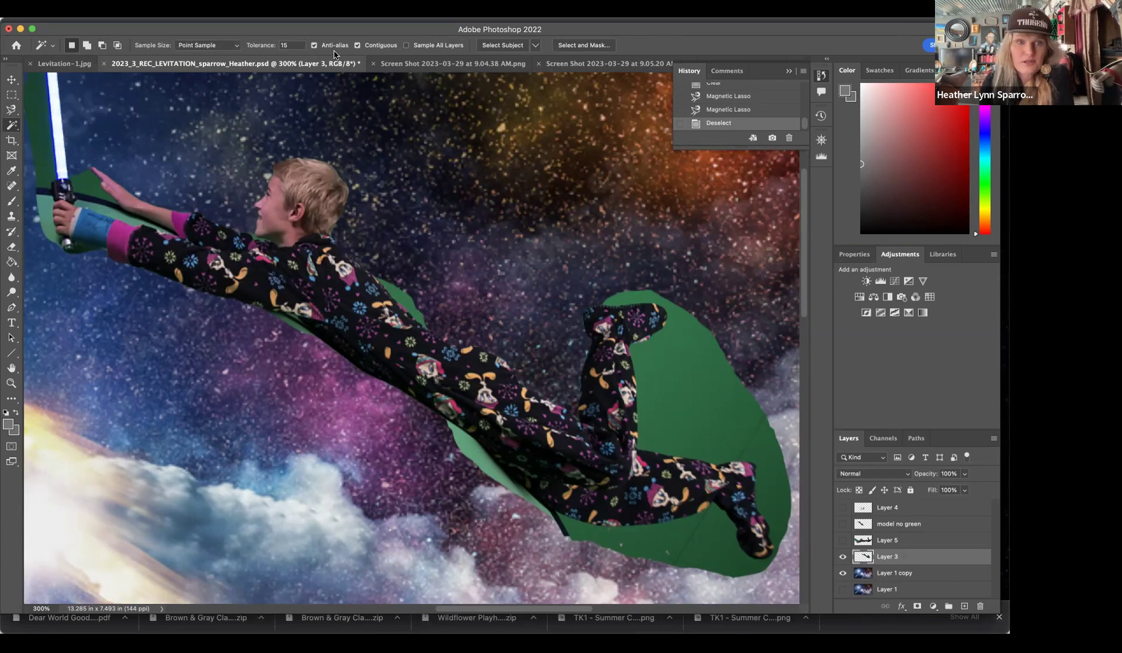
pyautogui.click(55, 47)
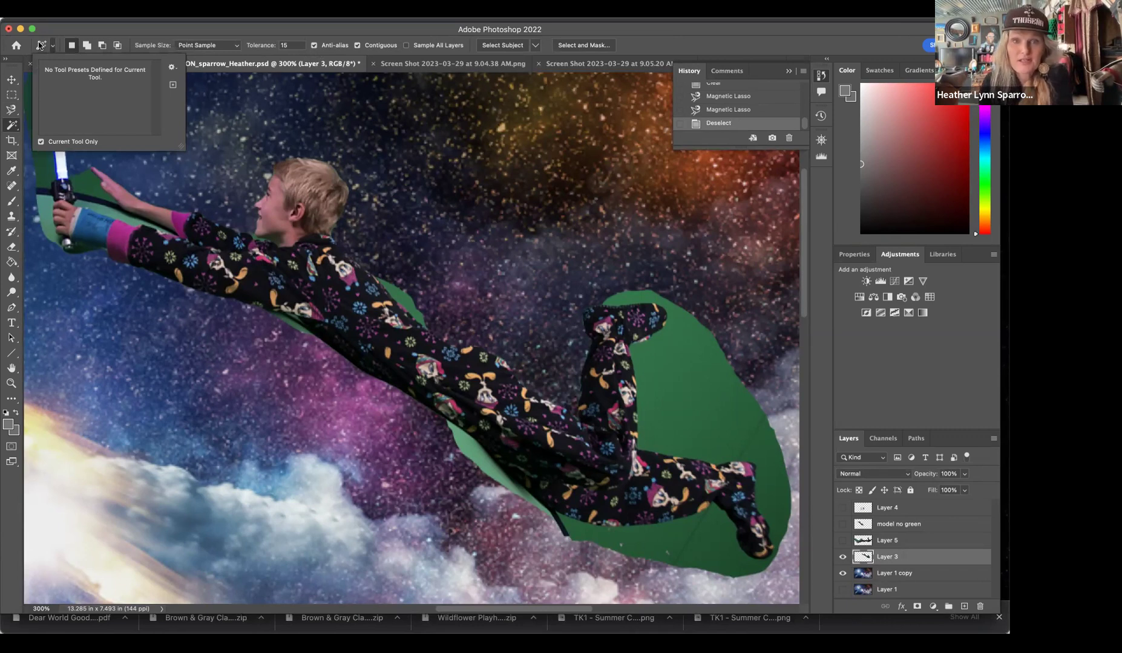
pyautogui.click(40, 46)
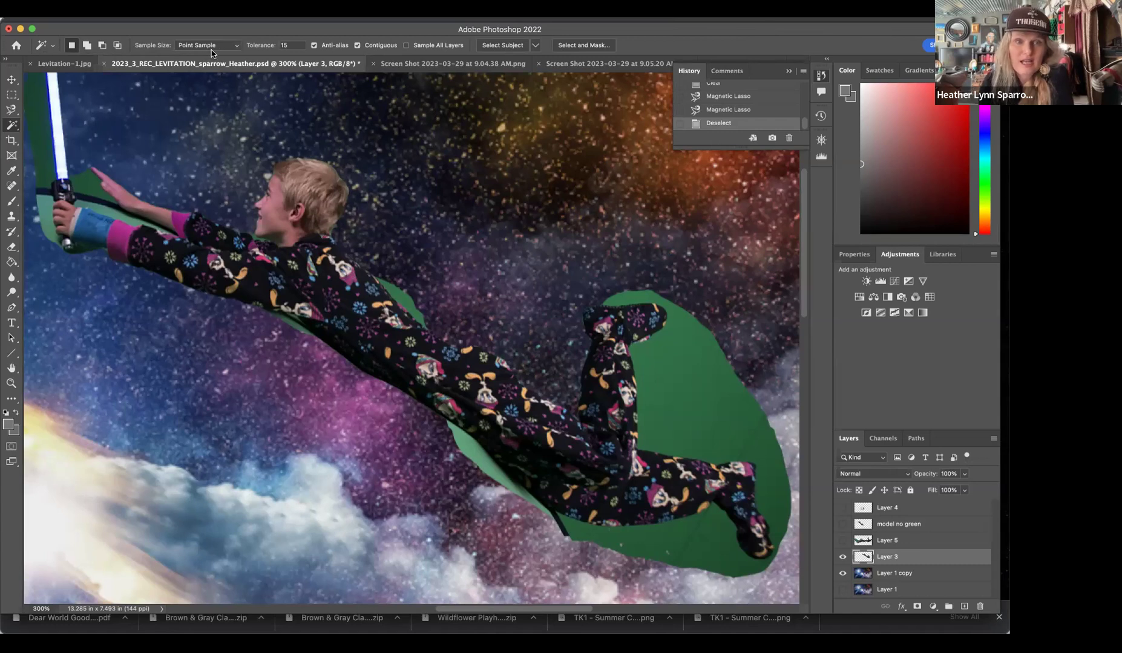
pyautogui.click(237, 50)
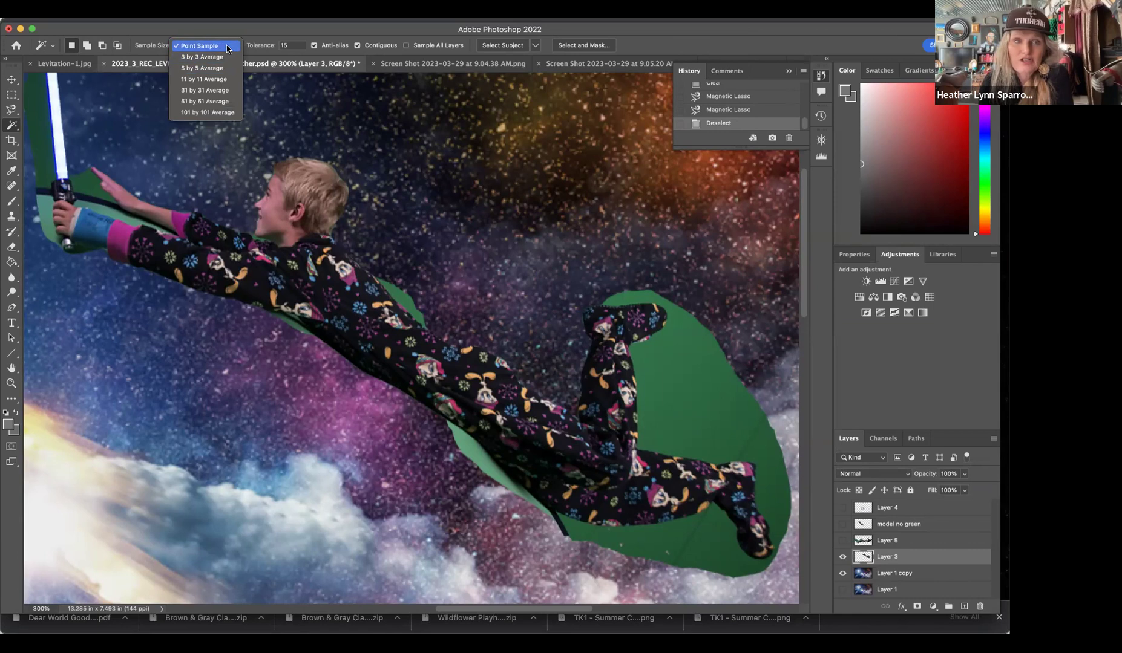
pyautogui.click(227, 47)
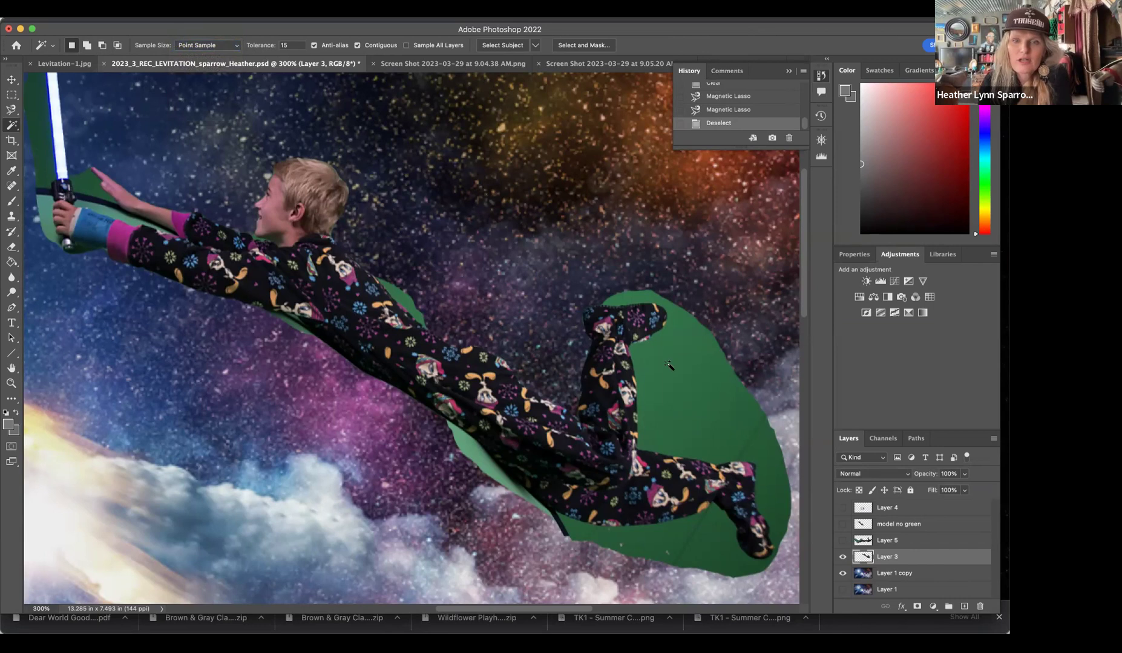
pyautogui.click(685, 382)
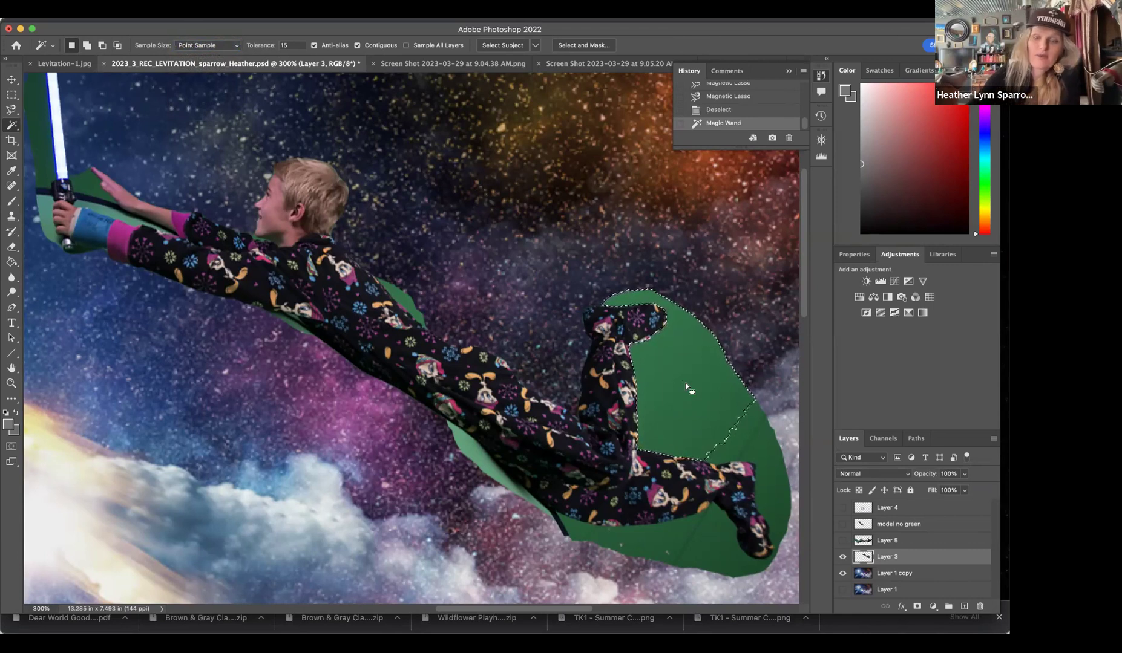
pyautogui.press('Delete')
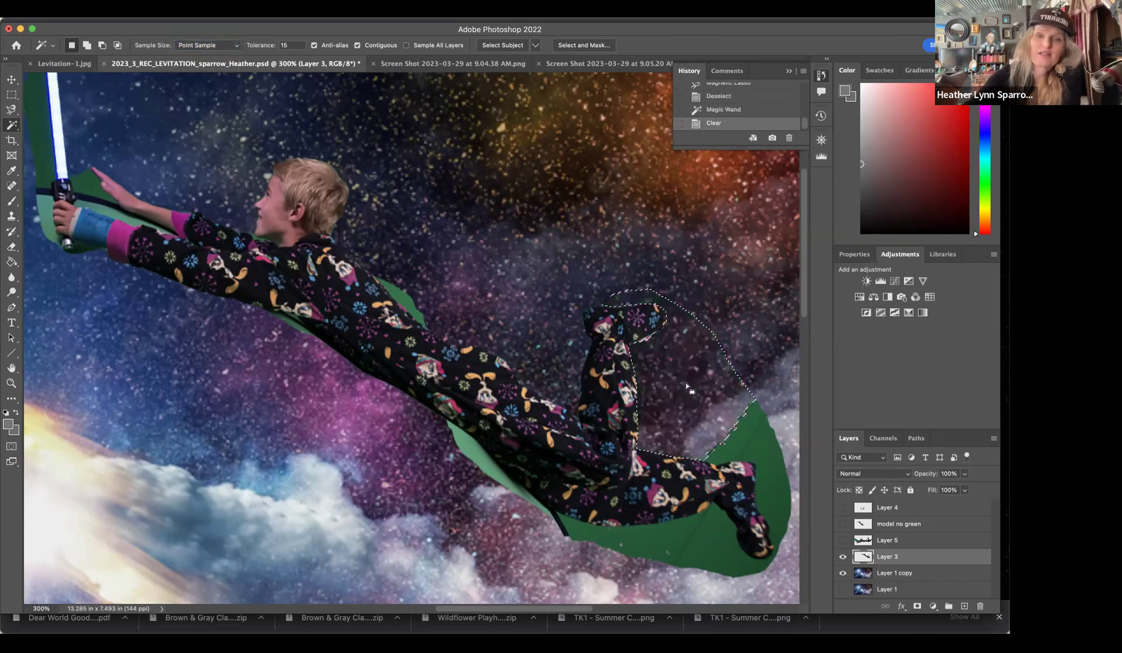
# - Delete the green beside and beneath the boy's lower foot and leg, and select the light green patch under his thigh
pyautogui.click(757, 450)
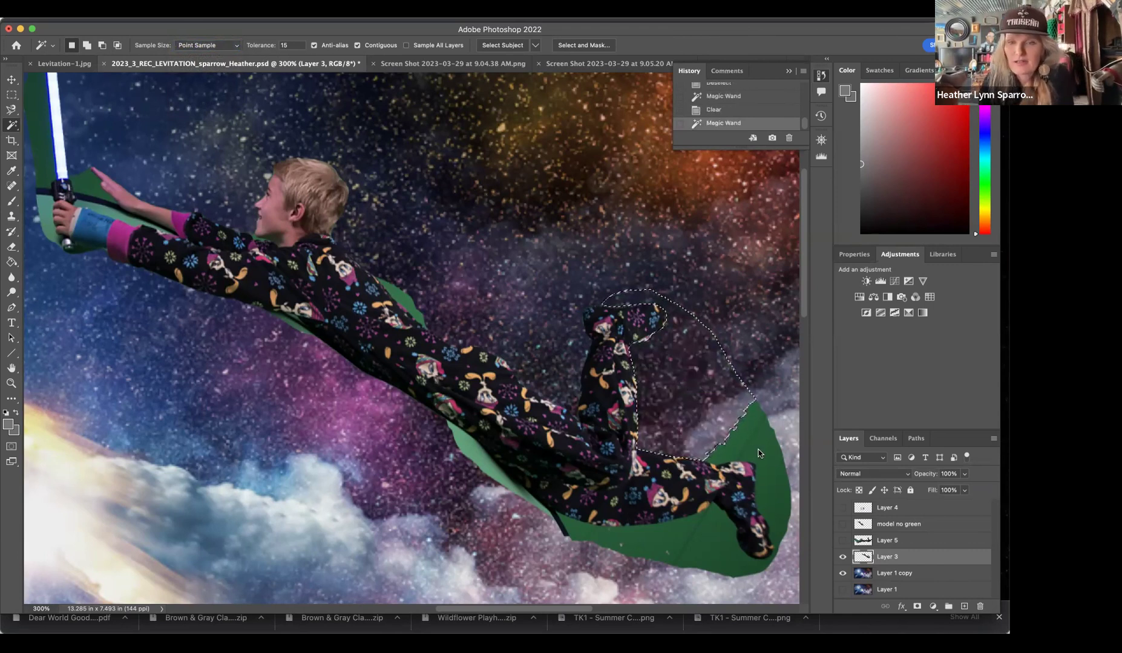
pyautogui.press('Delete')
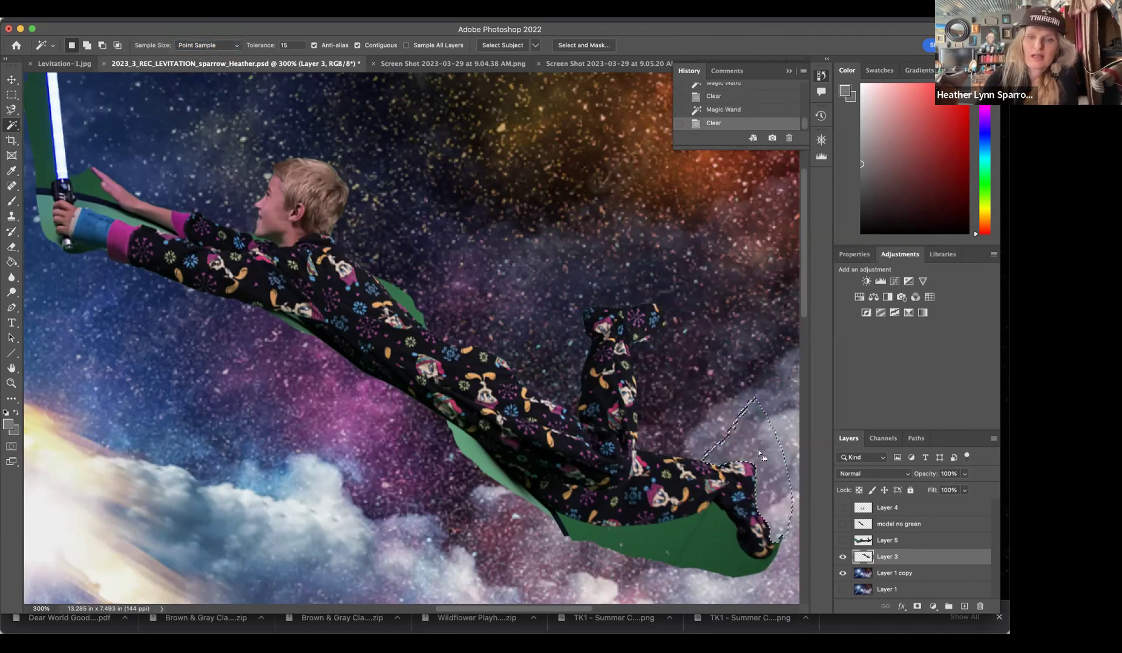
pyautogui.click(722, 532)
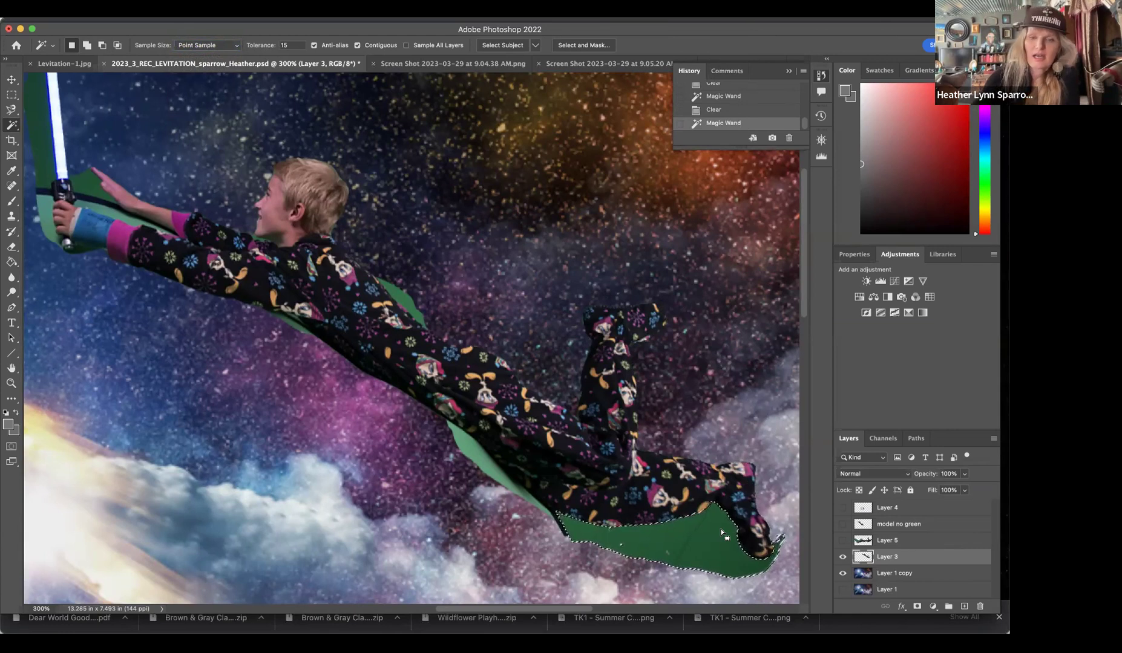
pyautogui.press('Delete')
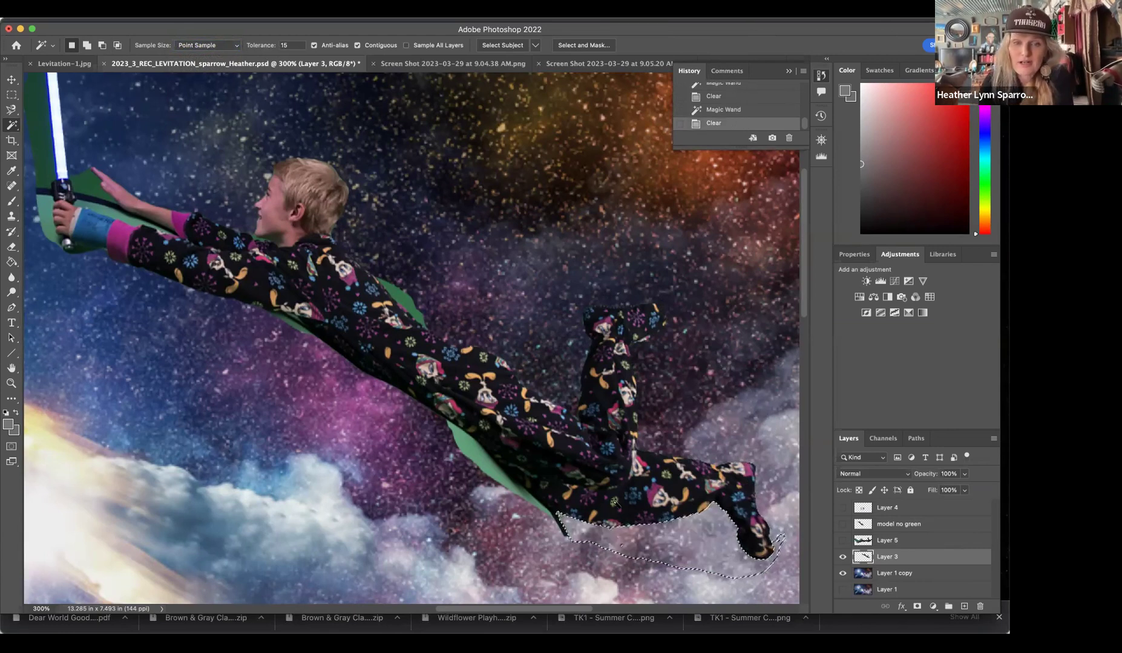
pyautogui.click(480, 459)
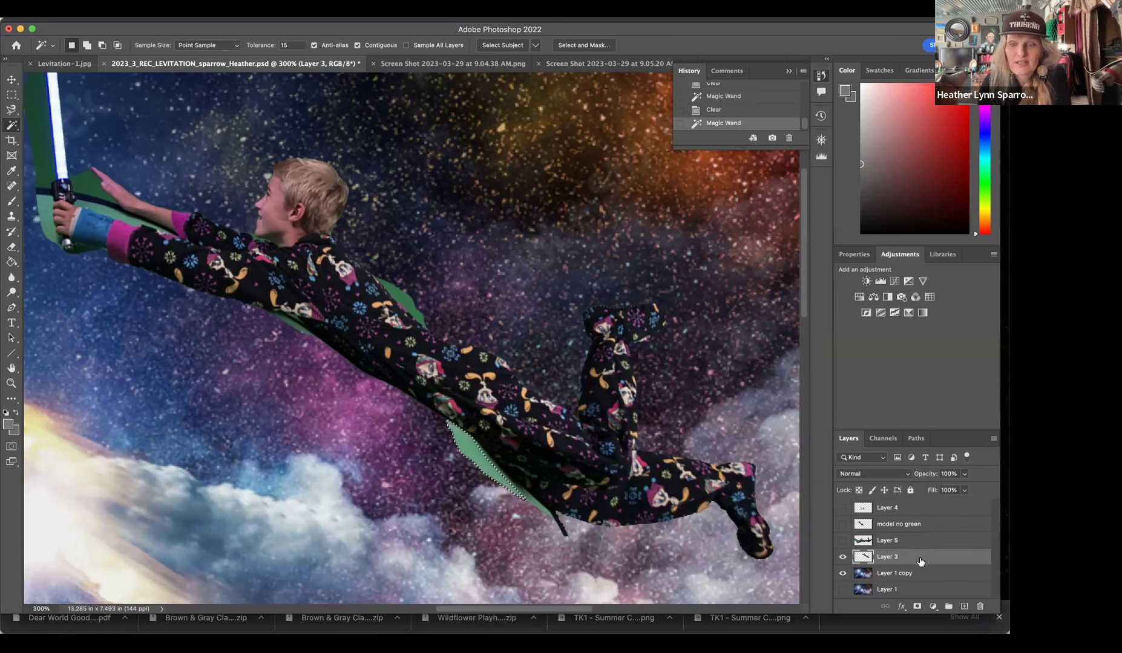
# - Try to delete the selected green patch with Layer 1 copy active, and revert to the Magic Wand selection on Layer 3
pyautogui.click(925, 576)
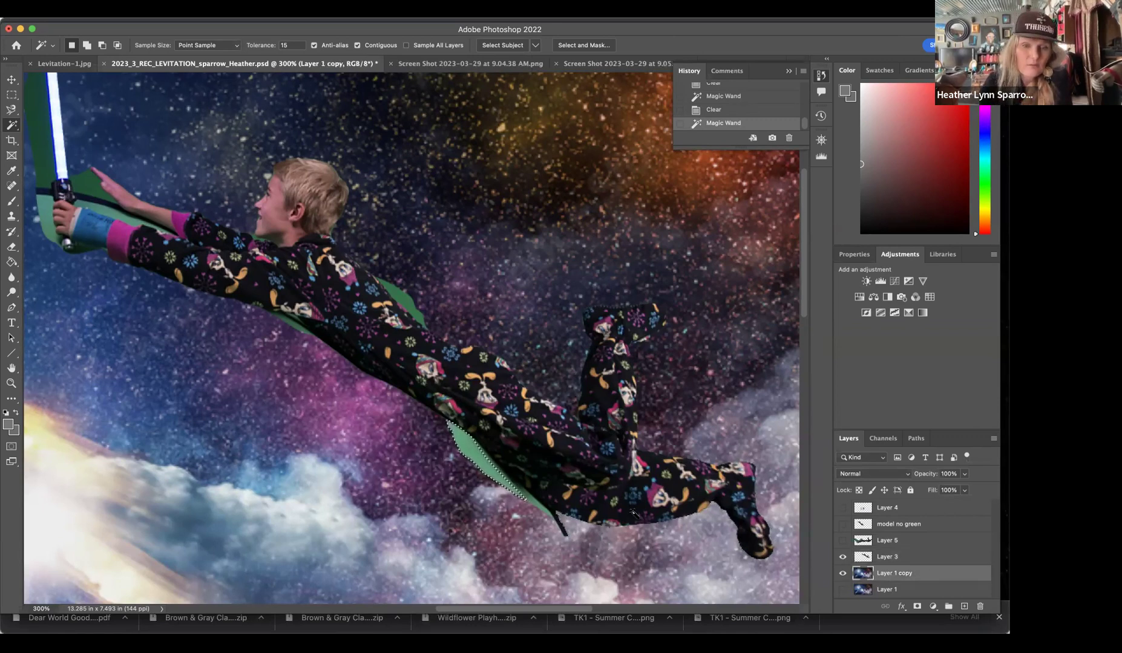
pyautogui.press('Delete')
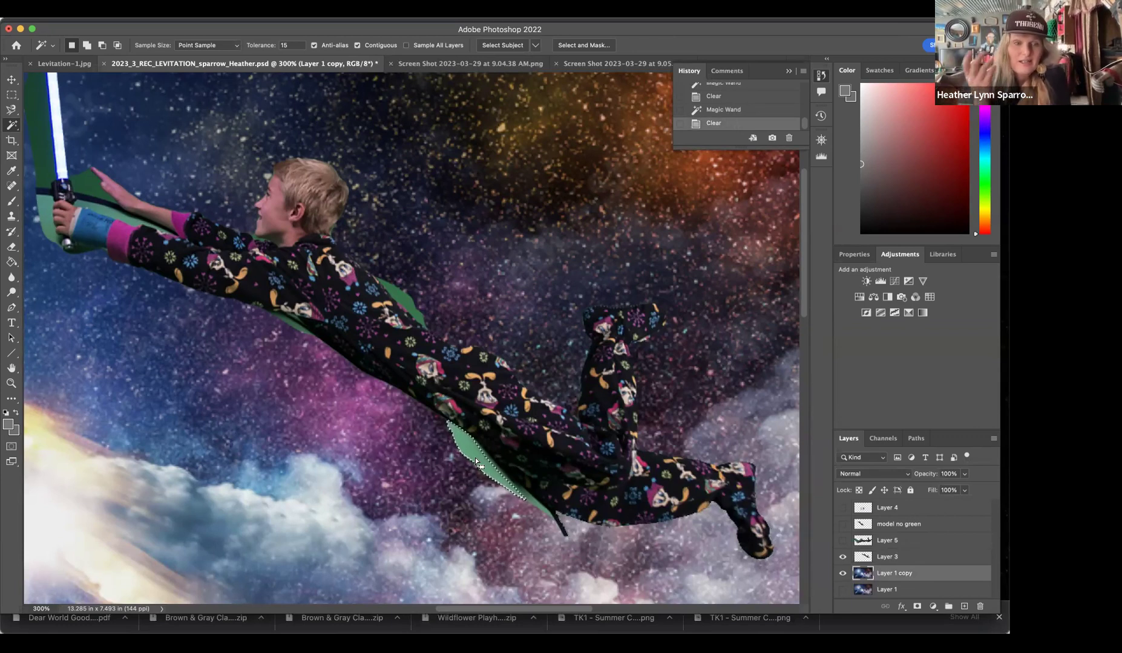
pyautogui.press('Delete')
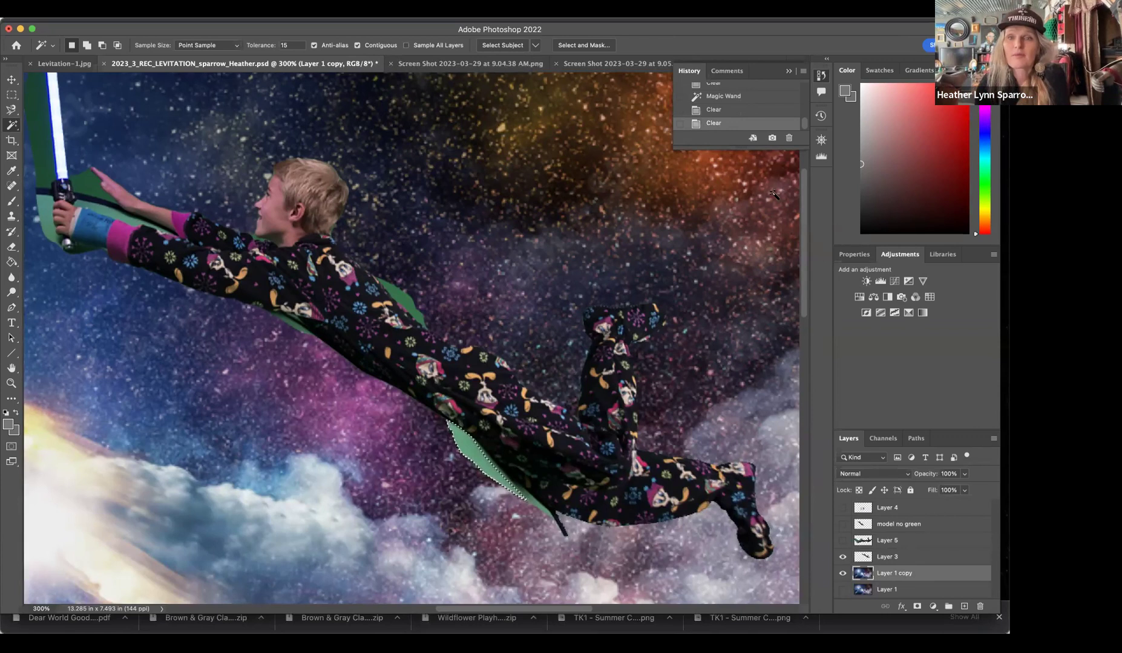
pyautogui.click(712, 99)
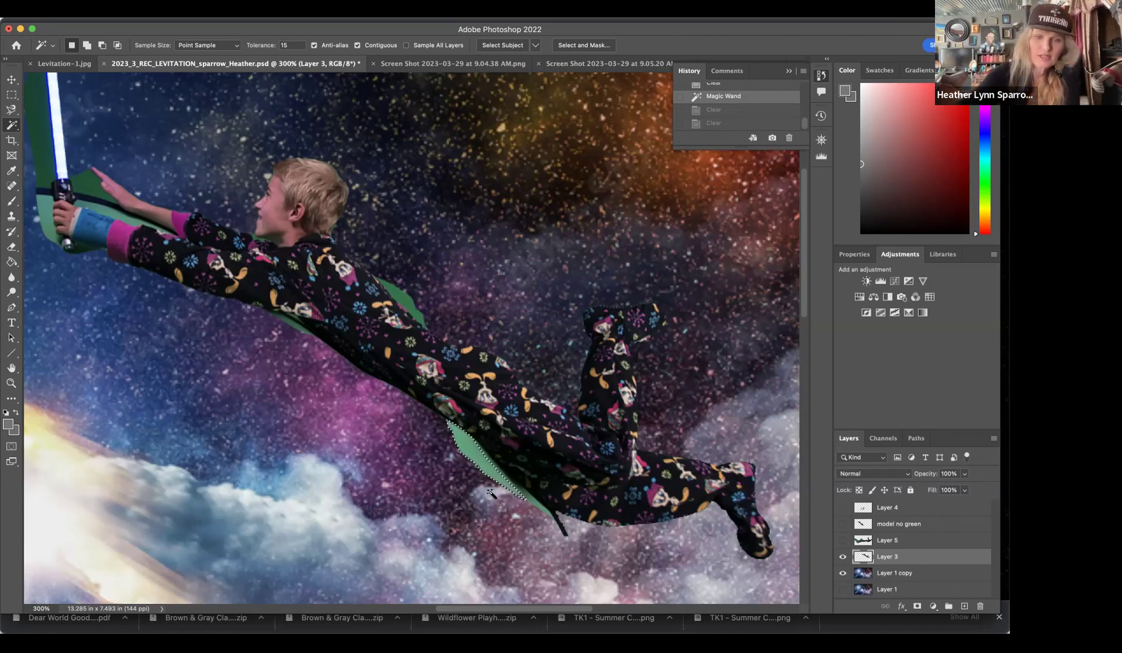
# - Delete the selected green patch and sliver under the thigh, plus the green along the boy's back and beneath his chest
pyautogui.press('BackSpace')
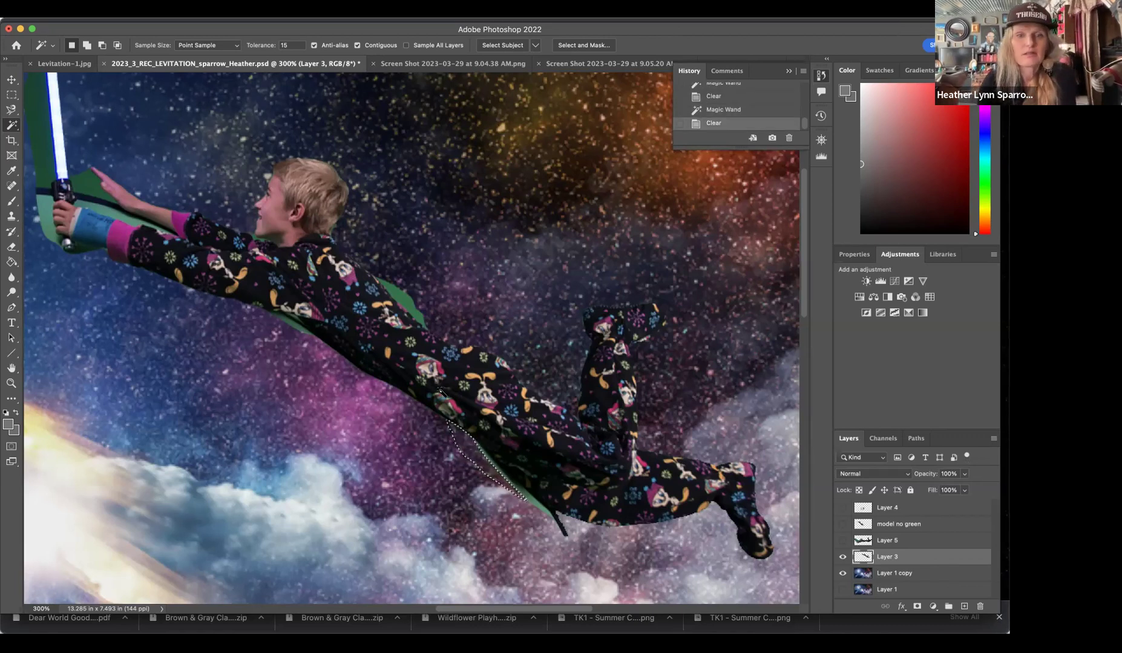
pyautogui.click(538, 508)
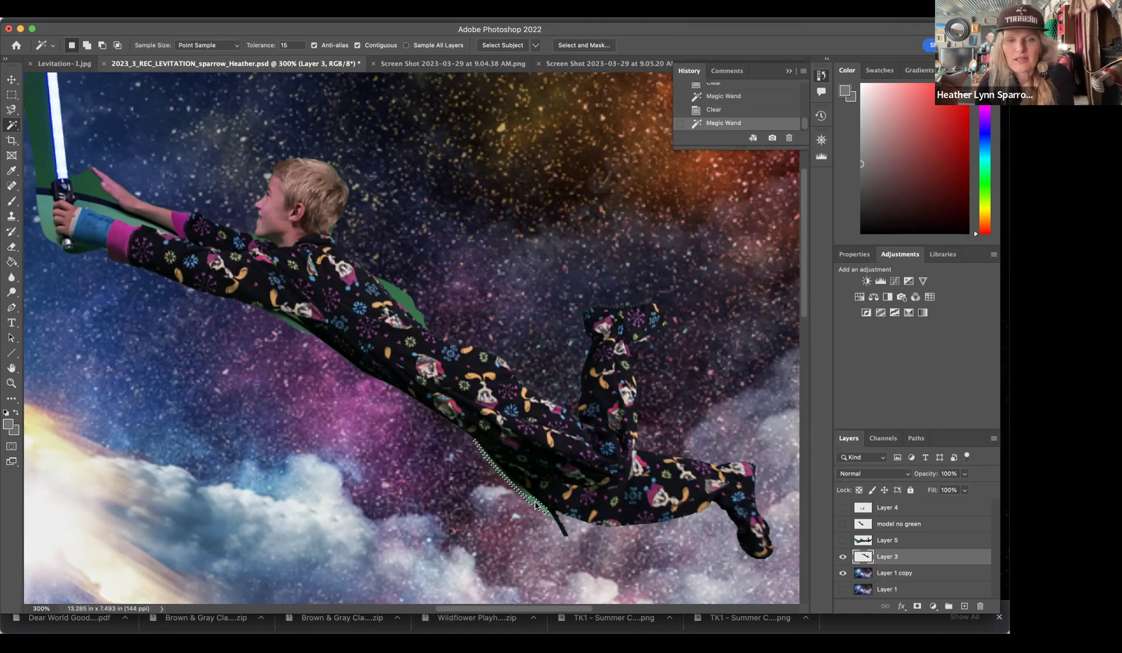
pyautogui.press('BackSpace')
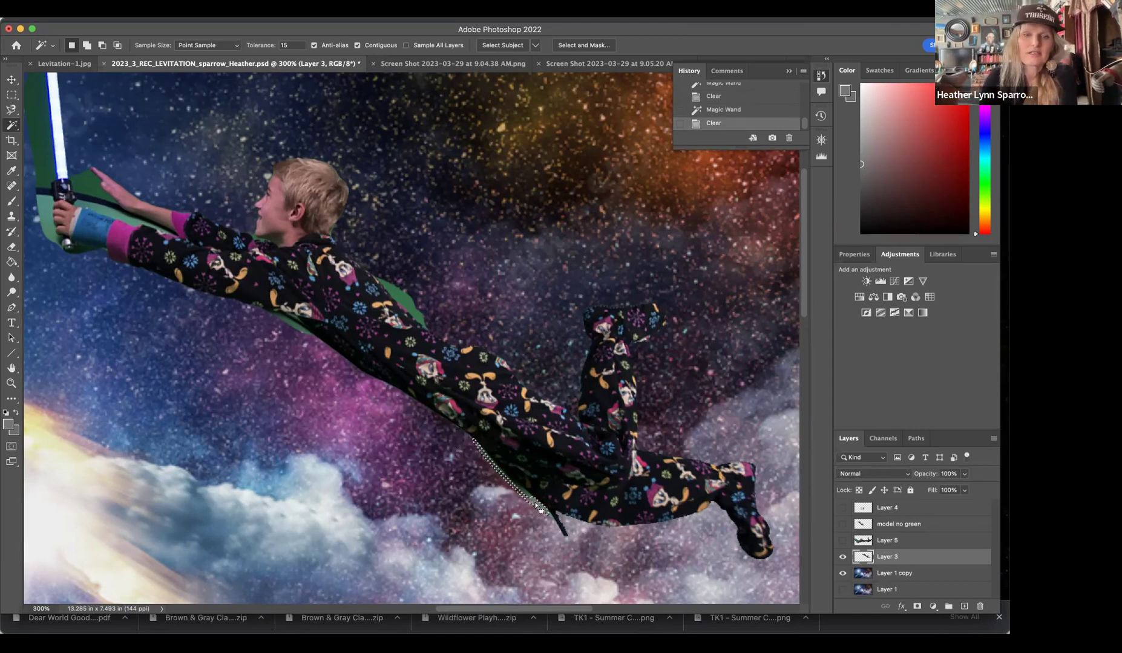
pyautogui.click(405, 306)
pyautogui.press('BackSpace')
pyautogui.click(296, 328)
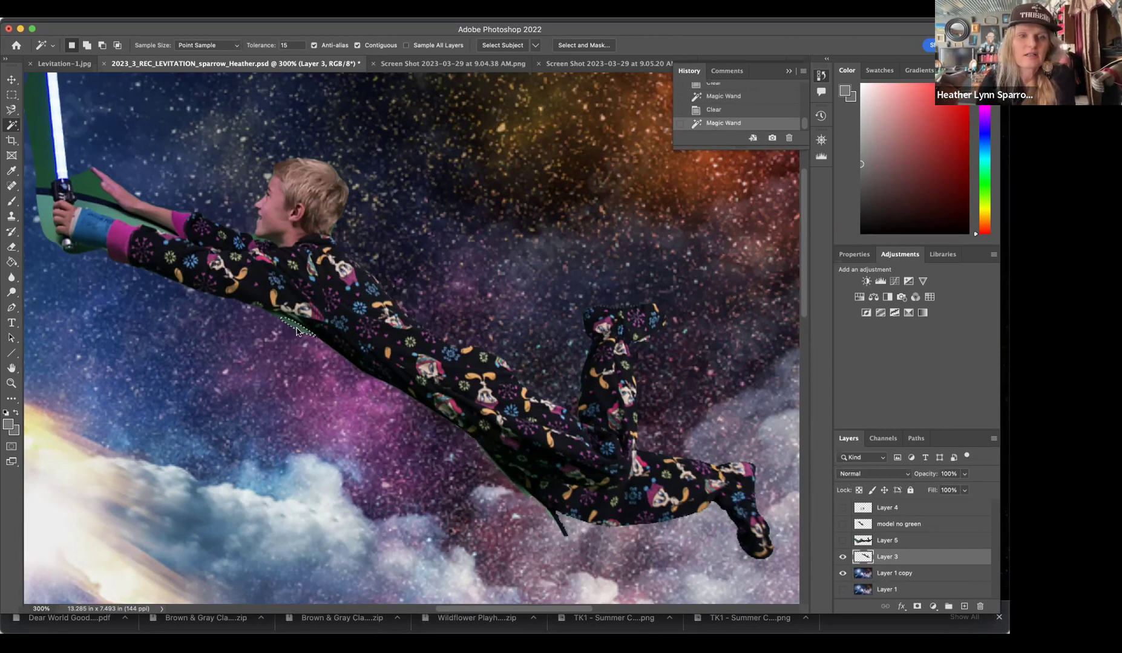
pyautogui.press('BackSpace')
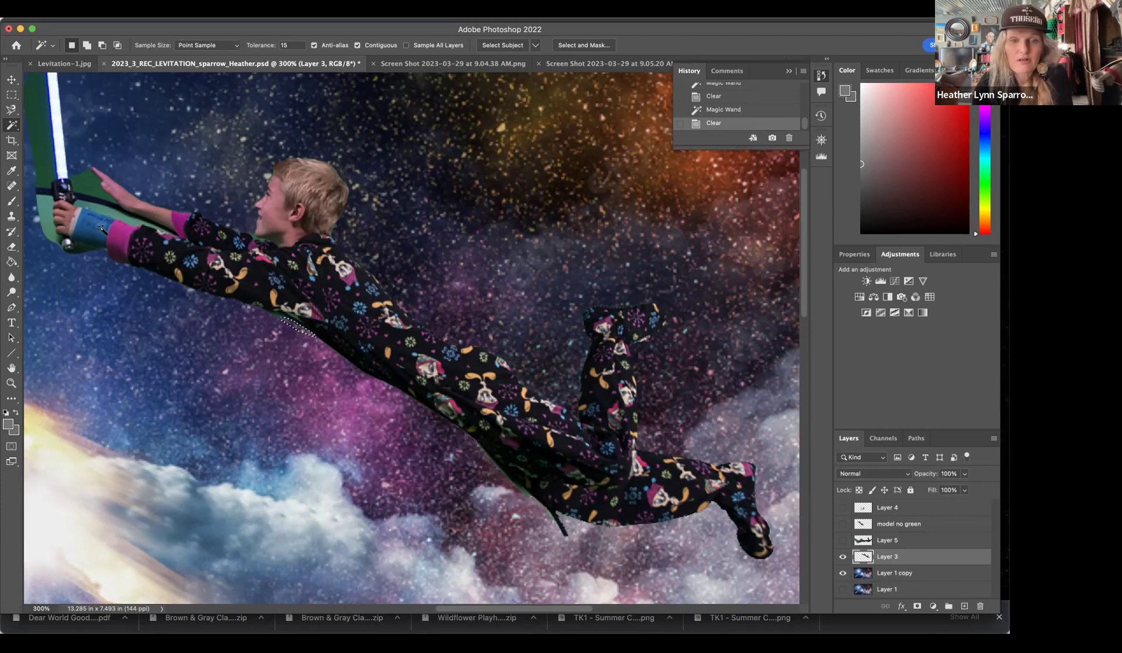
# - Delete the green areas in front of the boy's gripping hand and along the outer side of the lightsaber blade
pyautogui.hscroll(-1, 102, 229)
pyautogui.scroll(5, 102, 229)
pyautogui.hscroll(-3, 102, 229)
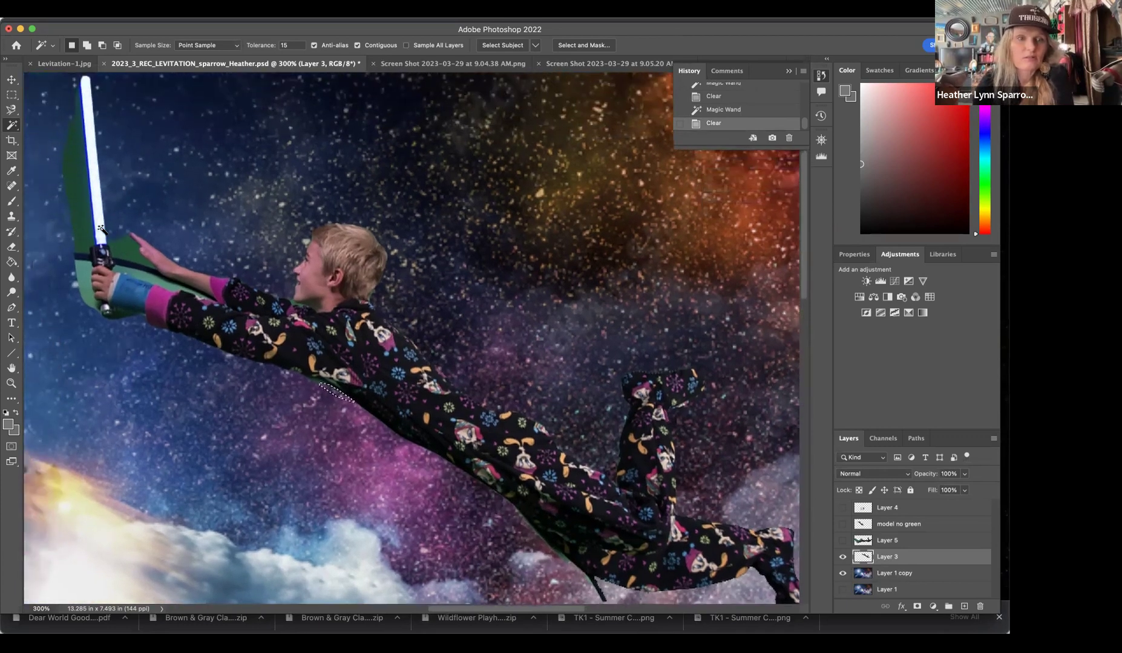
pyautogui.scroll(1, 102, 229)
pyautogui.hscroll(-1, 102, 229)
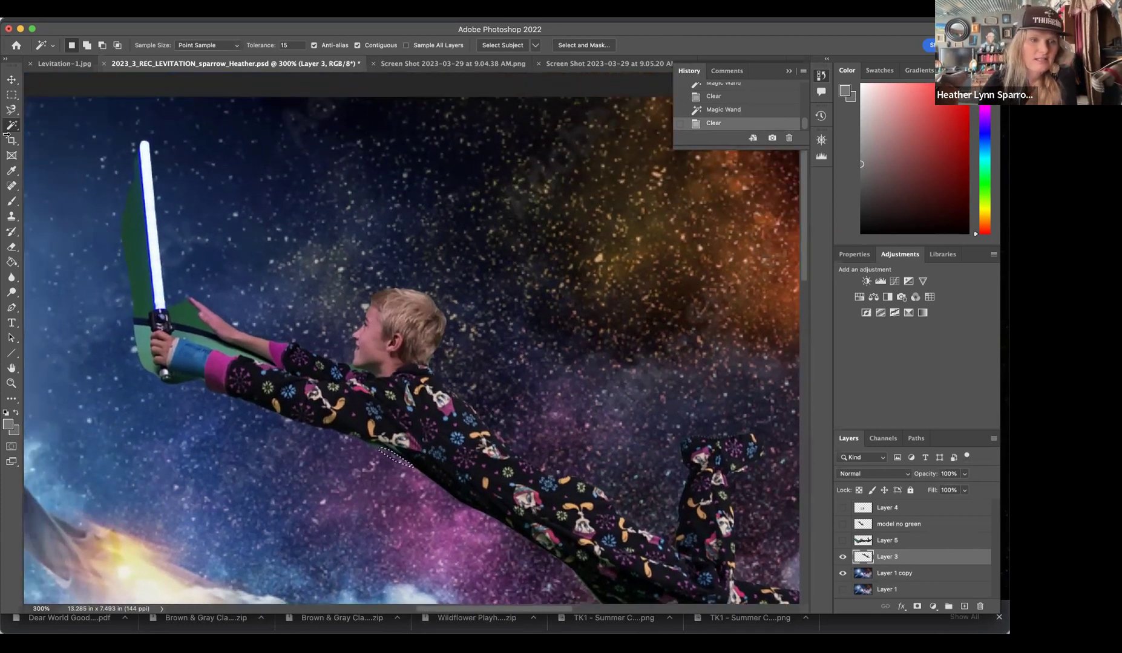
pyautogui.click(141, 342)
pyautogui.click(146, 363)
pyautogui.press('Delete')
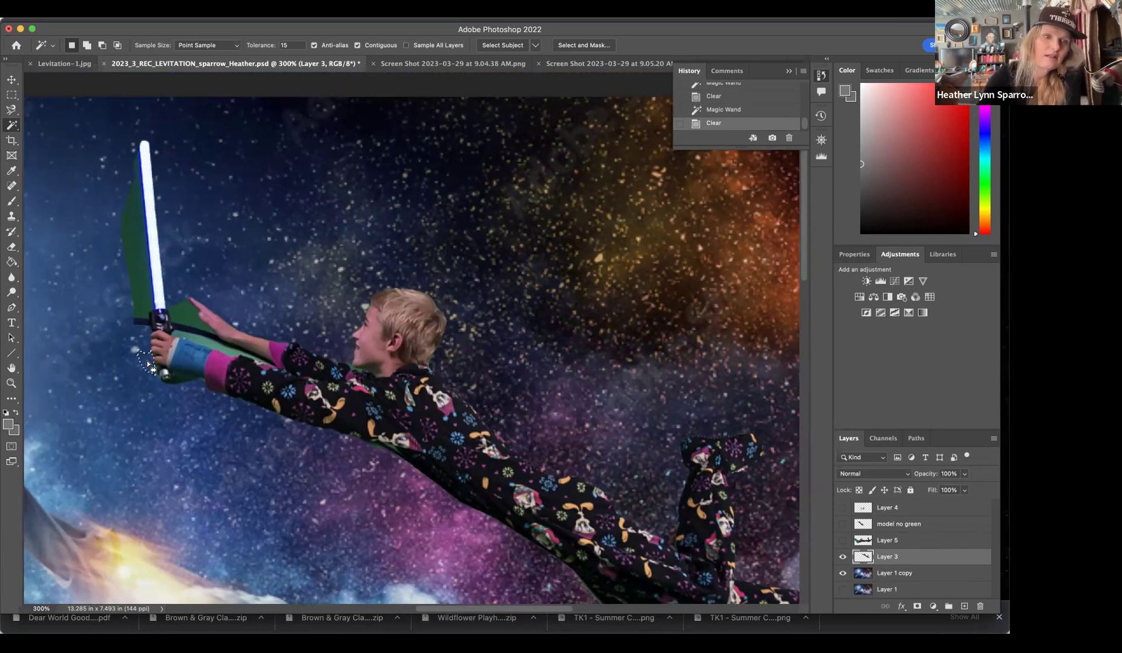
pyautogui.click(146, 299)
pyautogui.press('Delete')
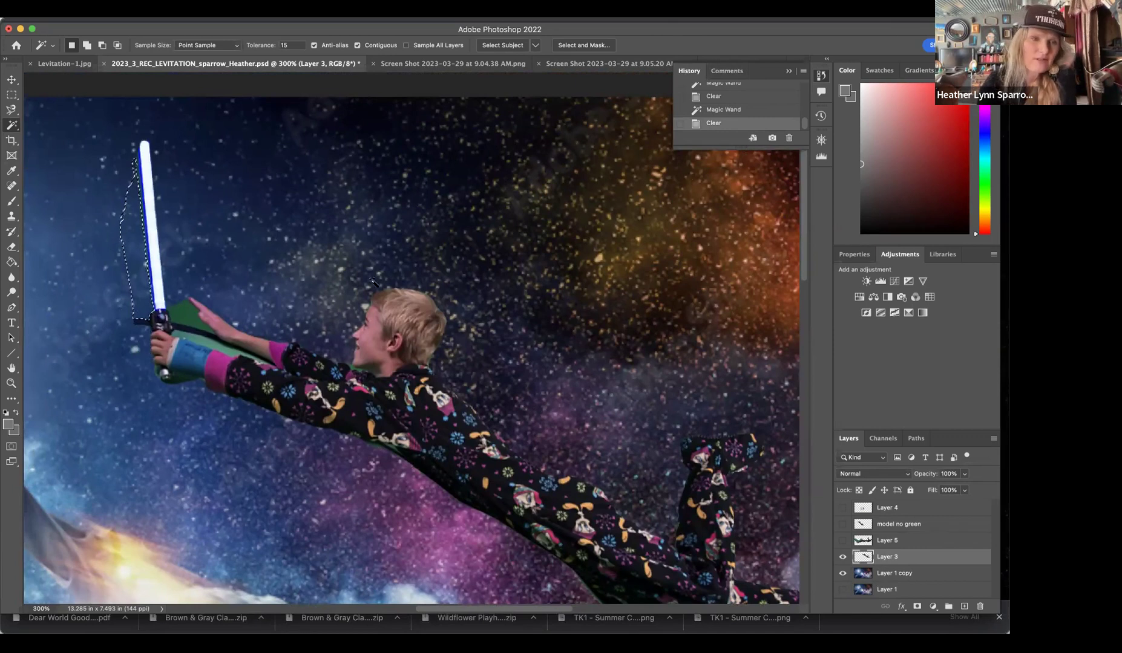
# - Delete the green patches between the lightsaber and the boy's two arms with the Magic Wand, and deselect
pyautogui.click(187, 315)
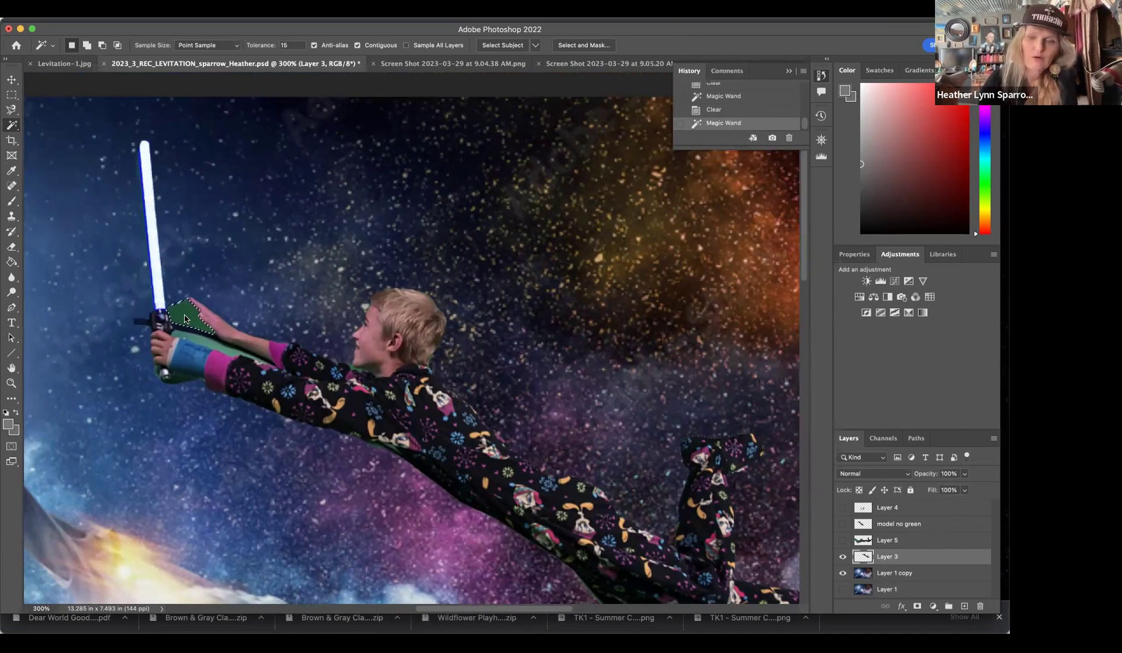
pyautogui.click(196, 340)
pyautogui.press('Delete')
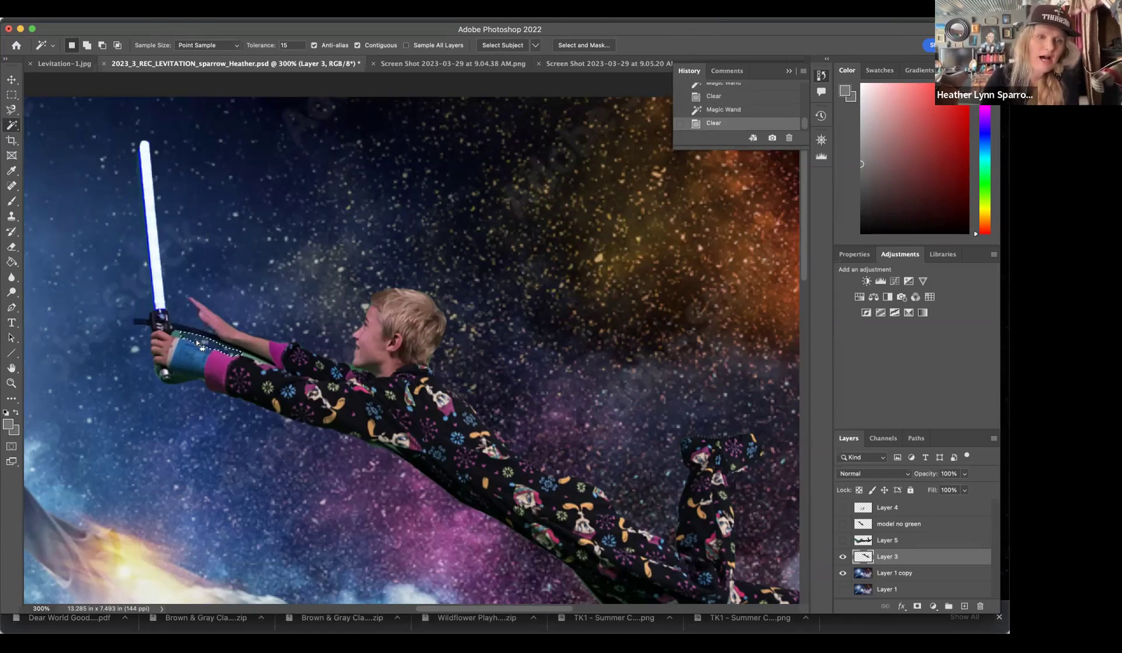
pyautogui.click(177, 336)
pyautogui.press('Delete')
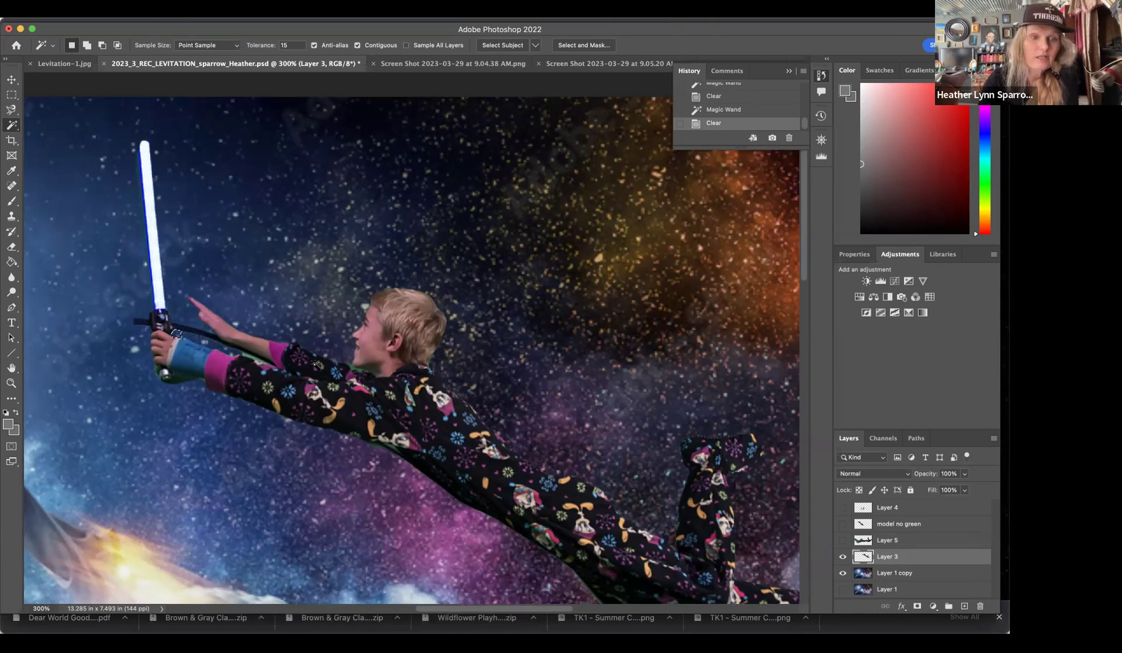
pyautogui.click(259, 363)
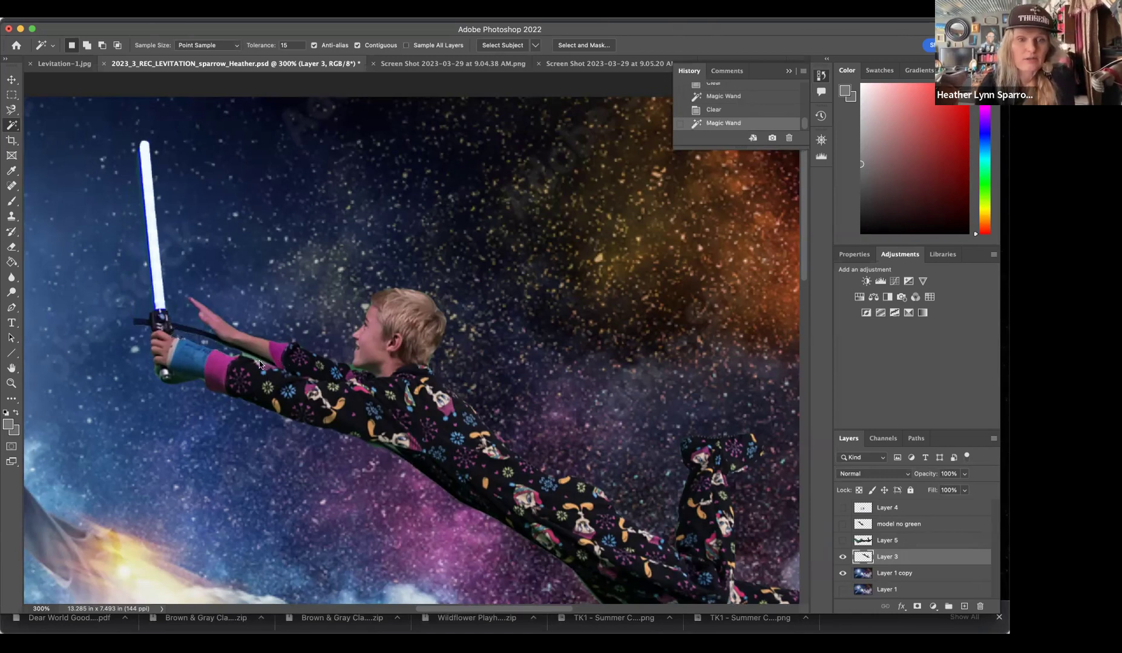
pyautogui.click(247, 360)
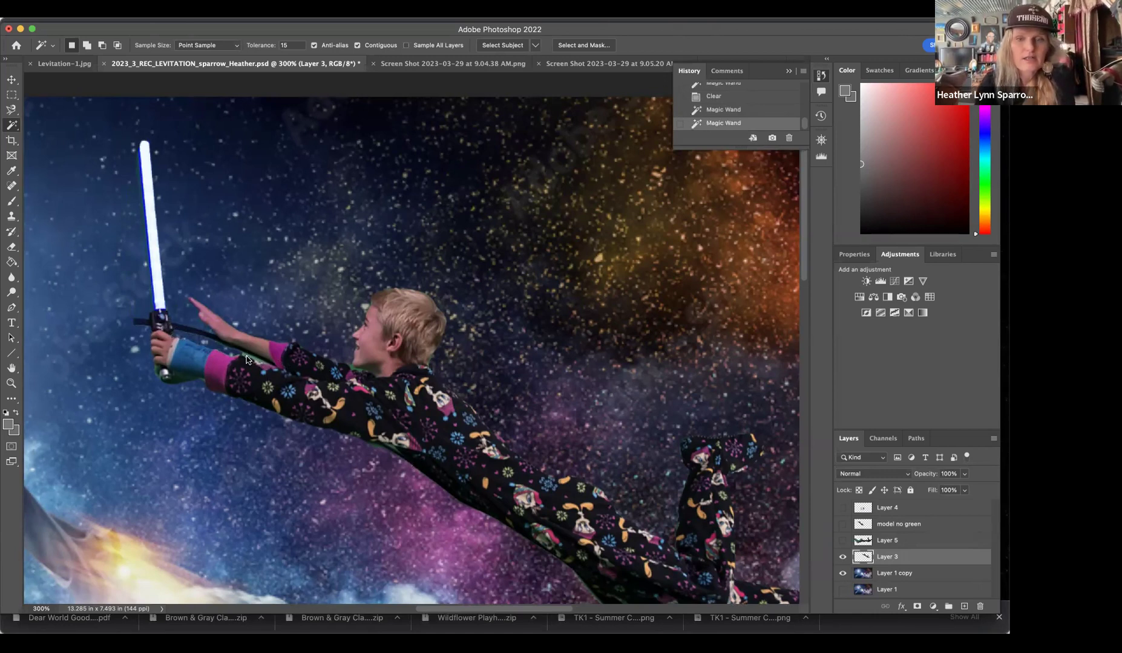
pyautogui.press('Delete')
pyautogui.press('super+d')
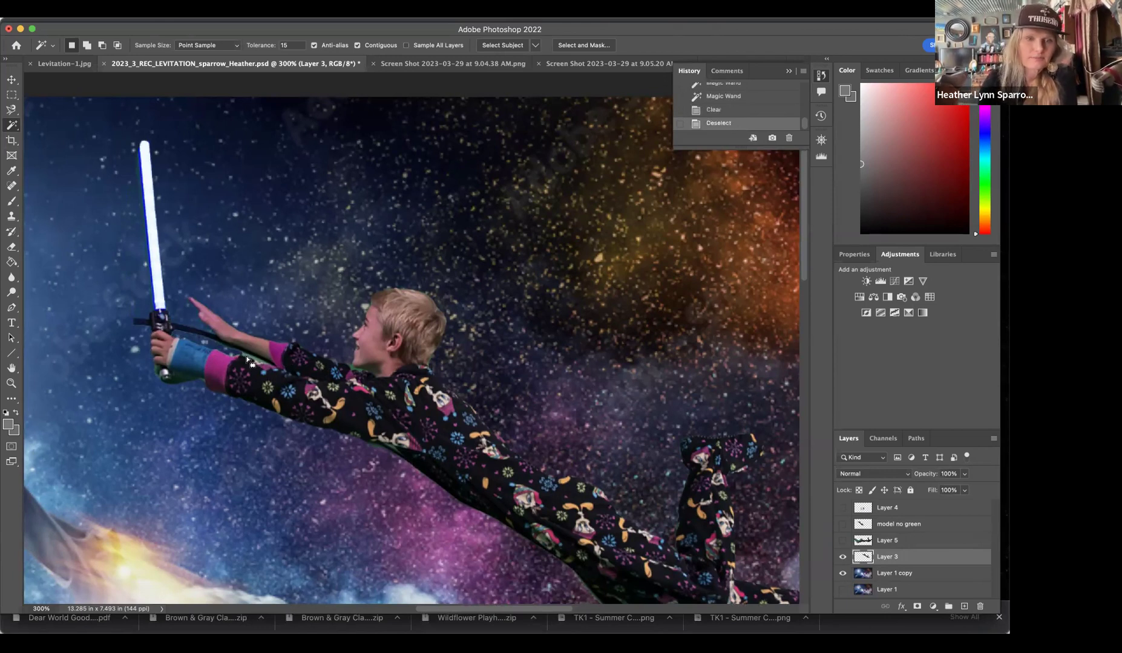
# - Rename the boy's cut-out layer, Layer 3, to "model no screen bigger"
pyautogui.press('super+minus')
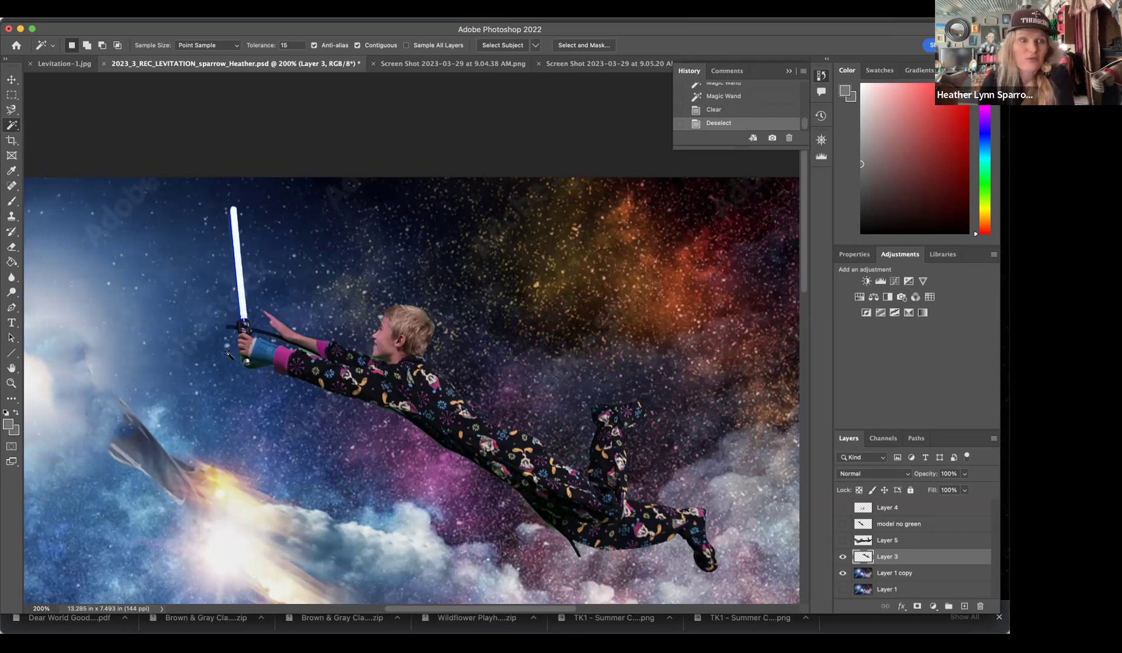
pyautogui.click(12, 250)
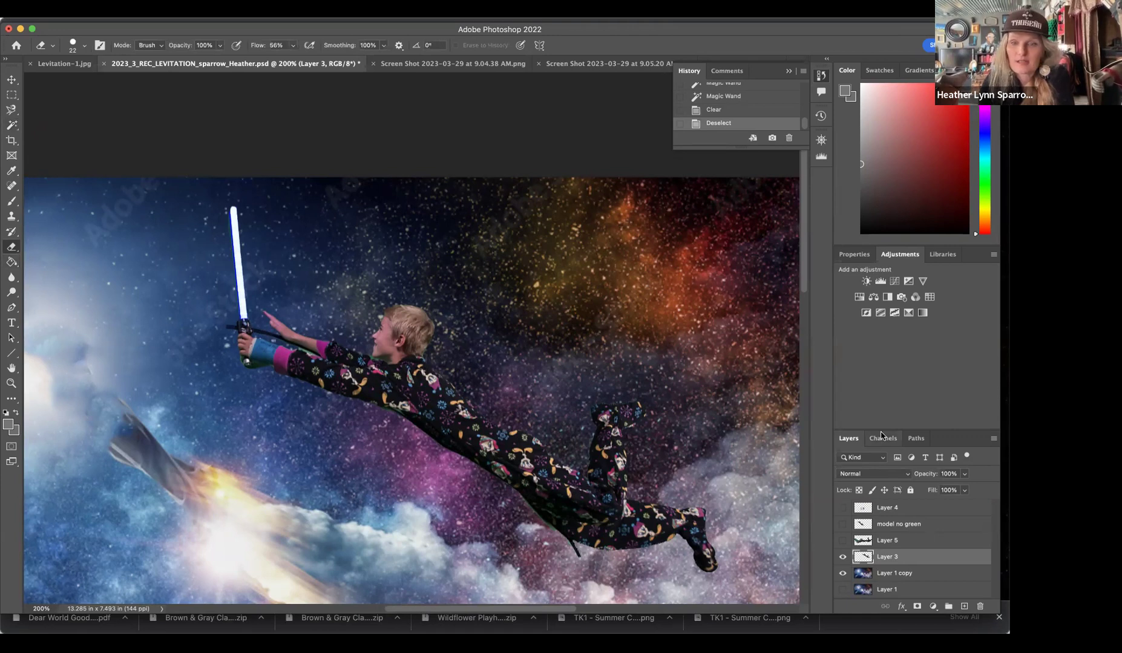
pyautogui.doubleClick(886, 558)
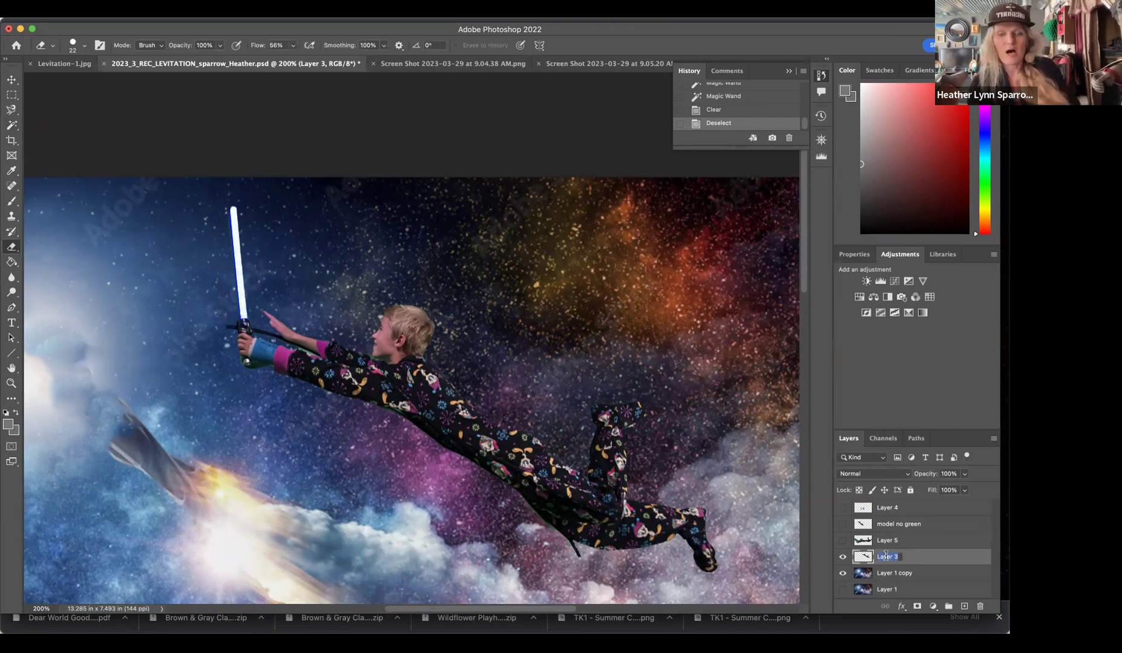
pyautogui.write('mo')
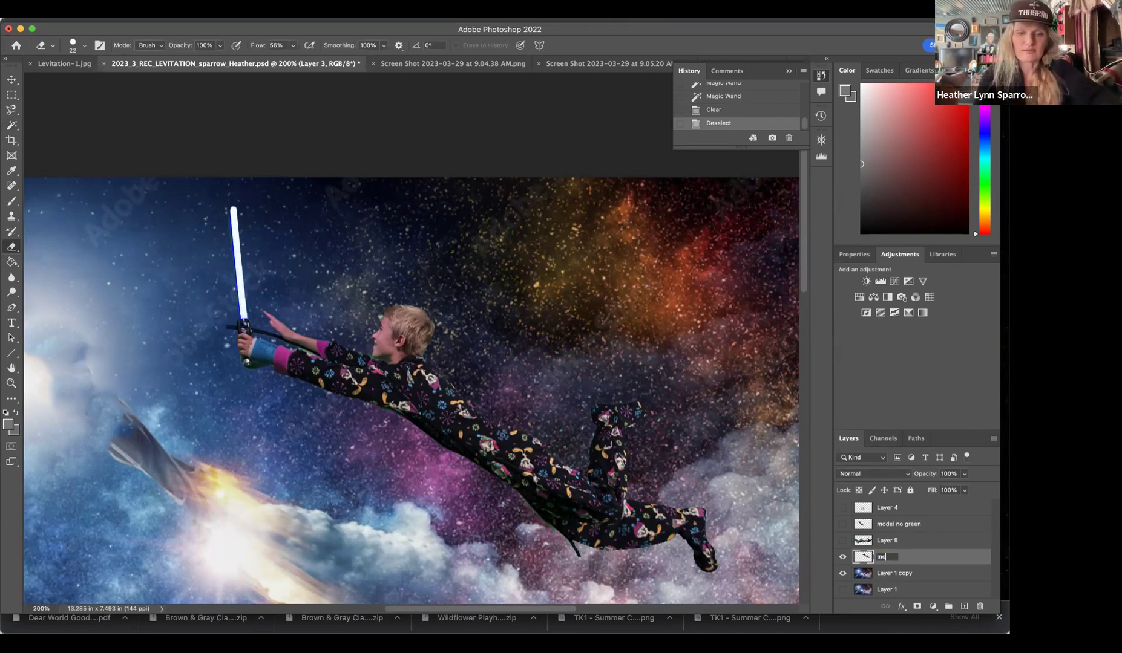
pyautogui.write('del')
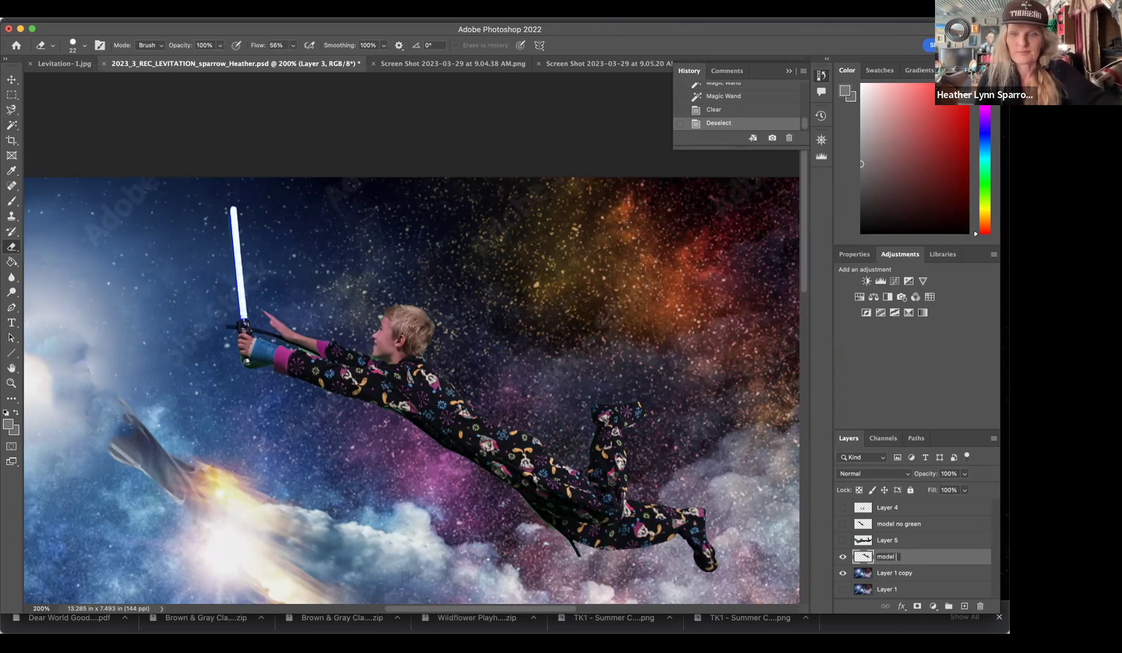
pyautogui.write(' no')
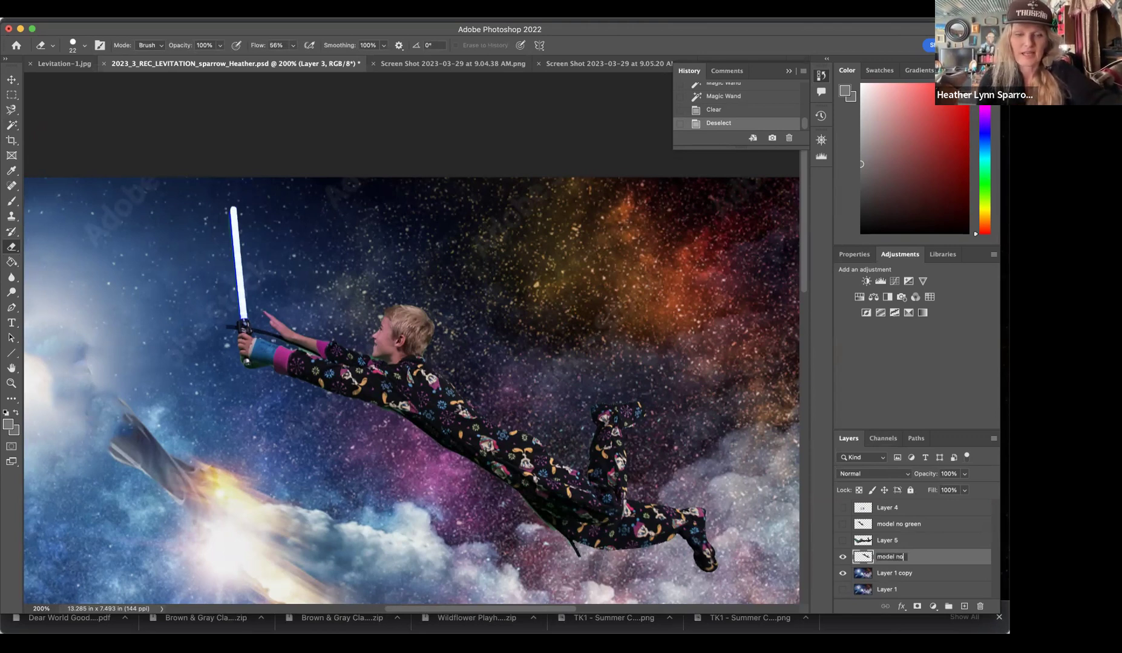
pyautogui.write(' screen')
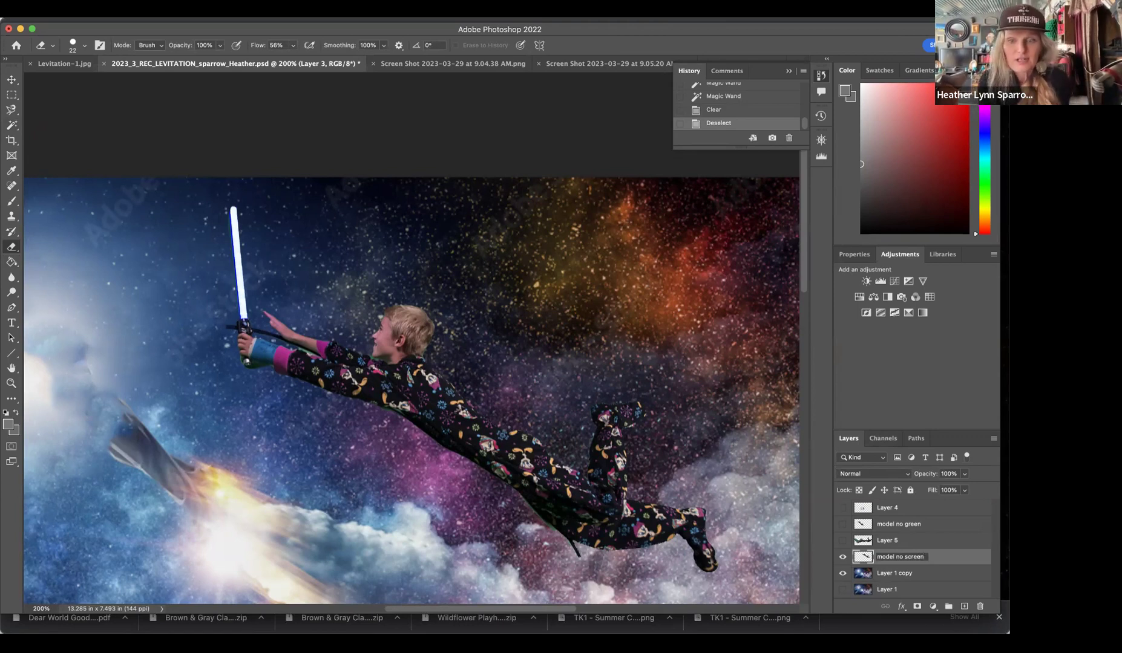
pyautogui.write('b')
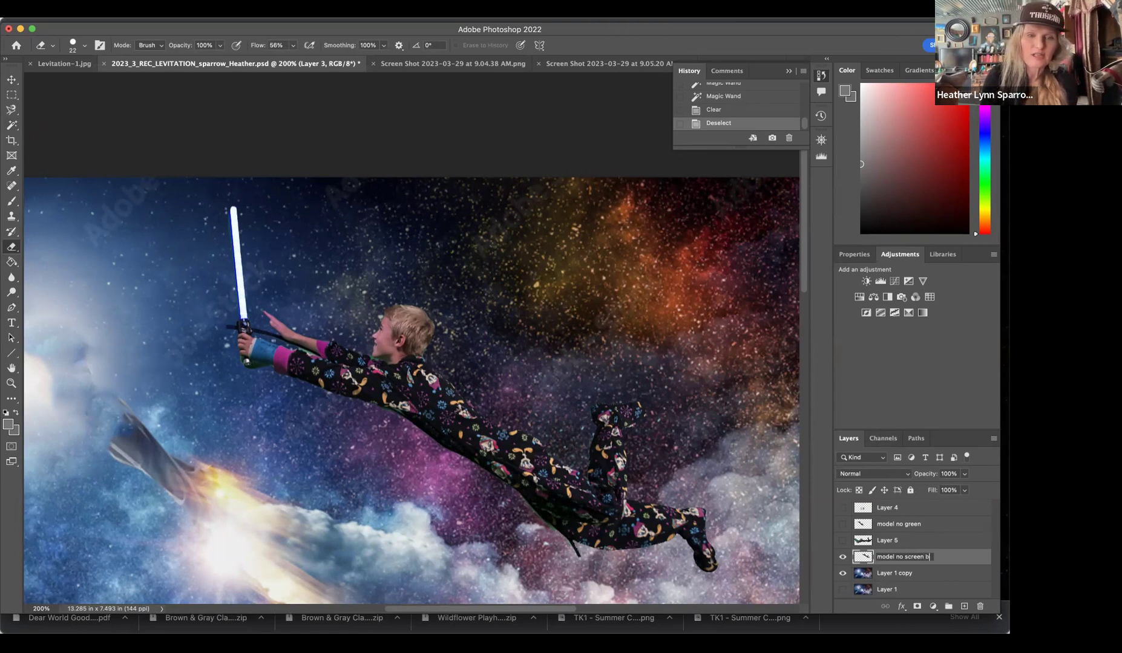
pyautogui.write('igger')
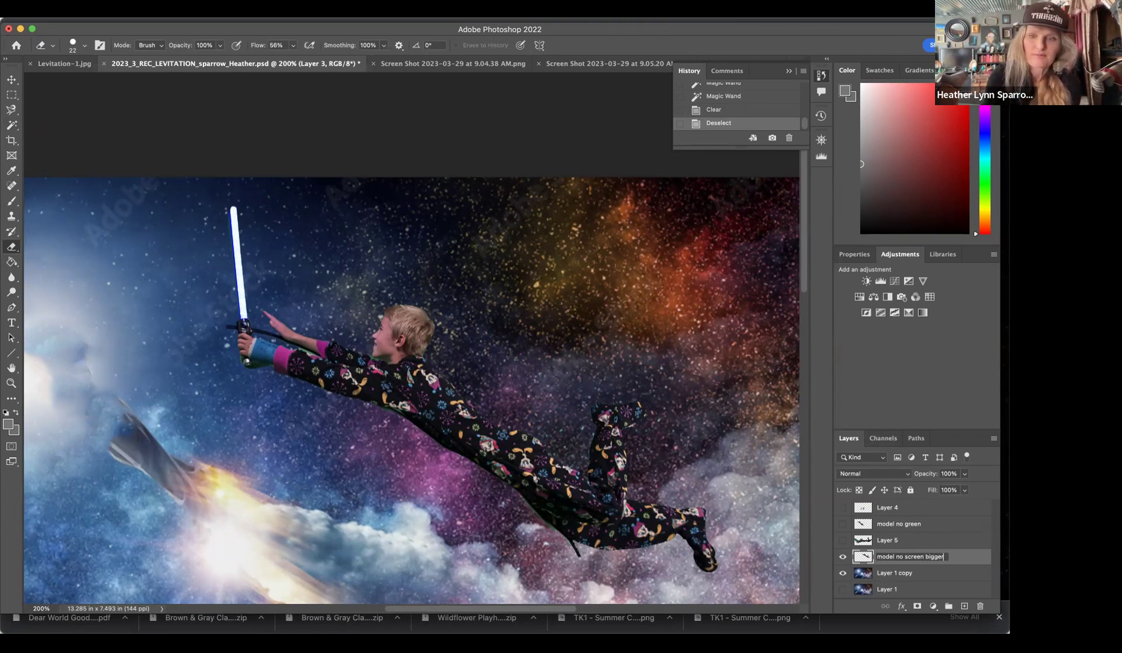
pyautogui.press('Return')
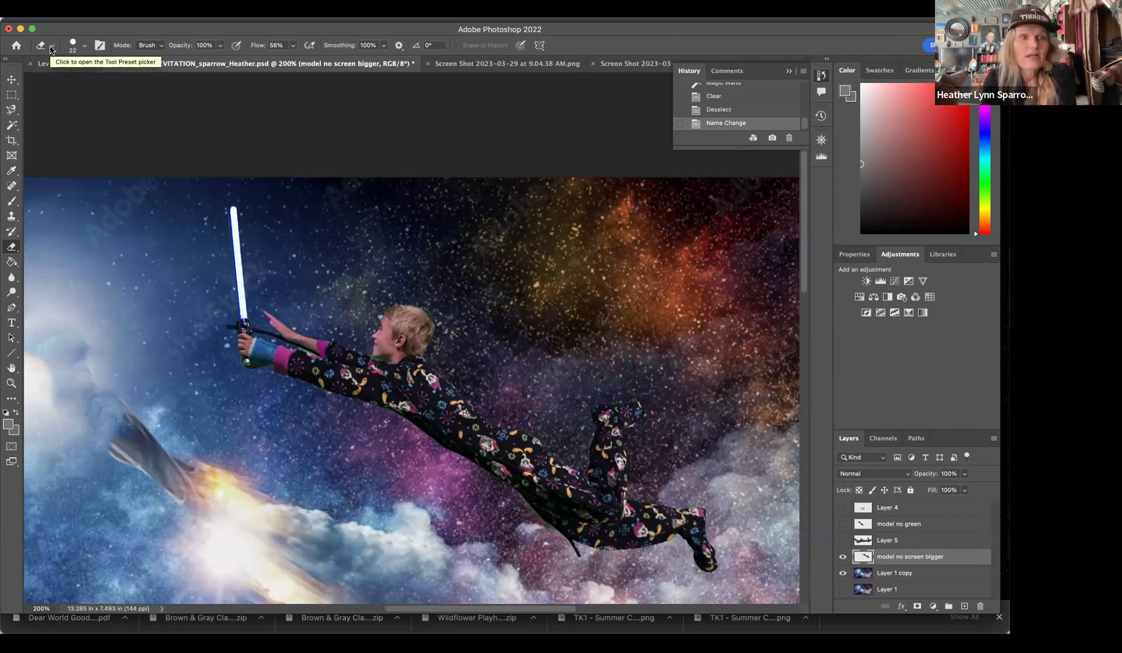
# - Set the hard round Eraser to 35 px and erase over the dark strap end in front of the lightsaber hilt
pyautogui.click(86, 47)
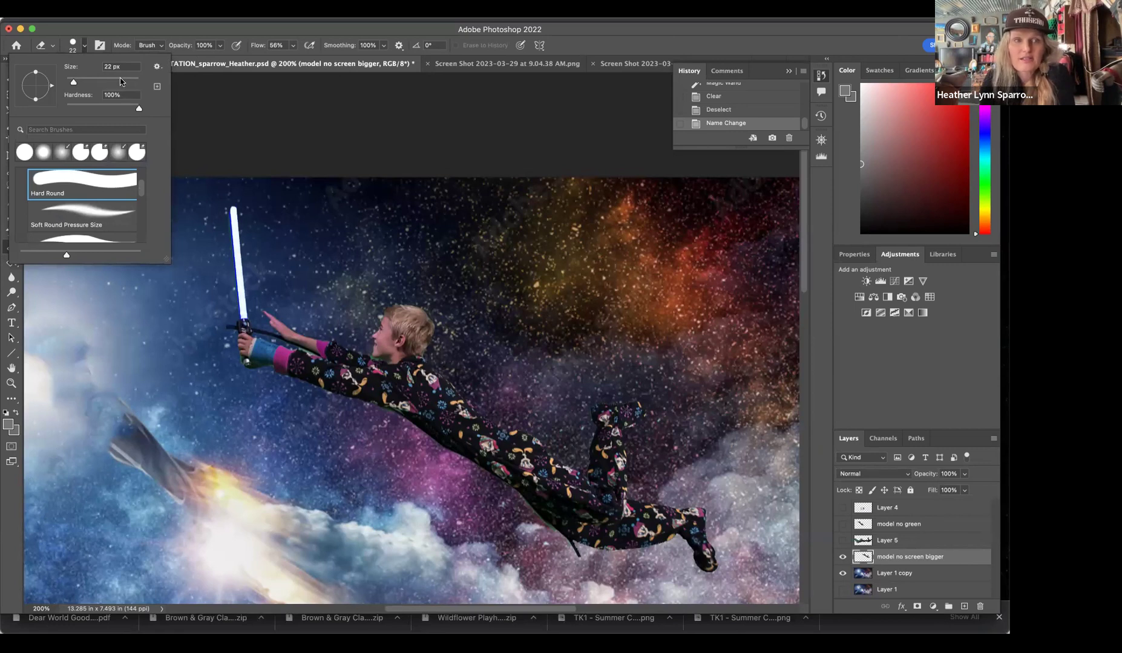
pyautogui.moveTo(73, 82); pyautogui.dragTo(115, 83)
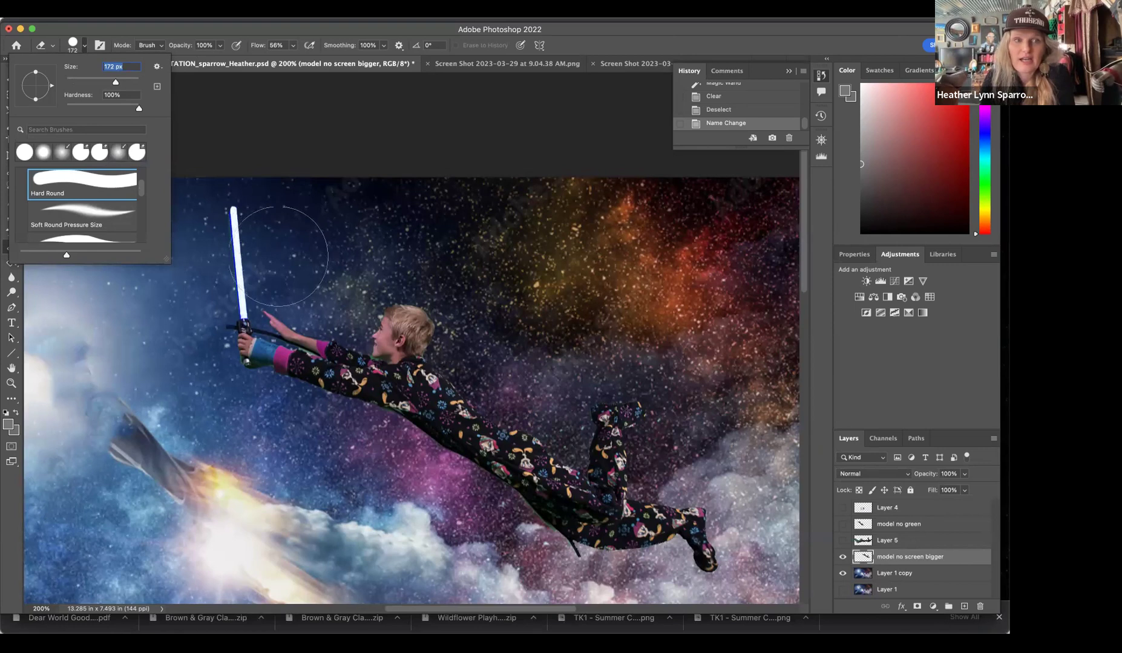
pyautogui.moveTo(115, 83); pyautogui.dragTo(78, 82)
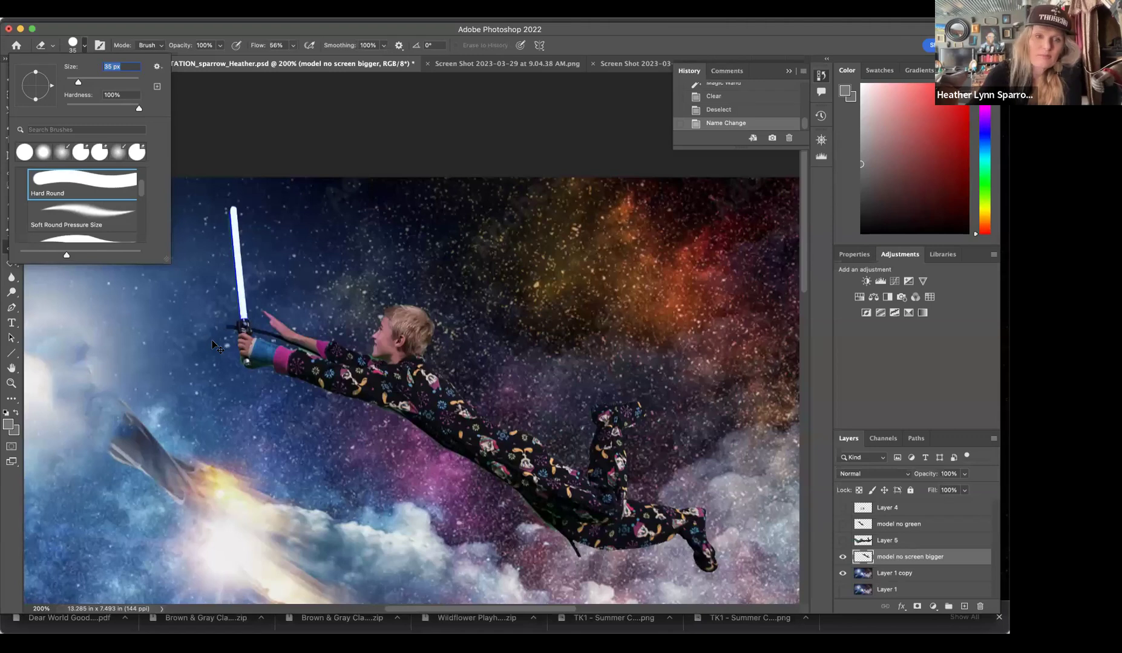
pyautogui.press('super+plus')
pyautogui.press('Escape')
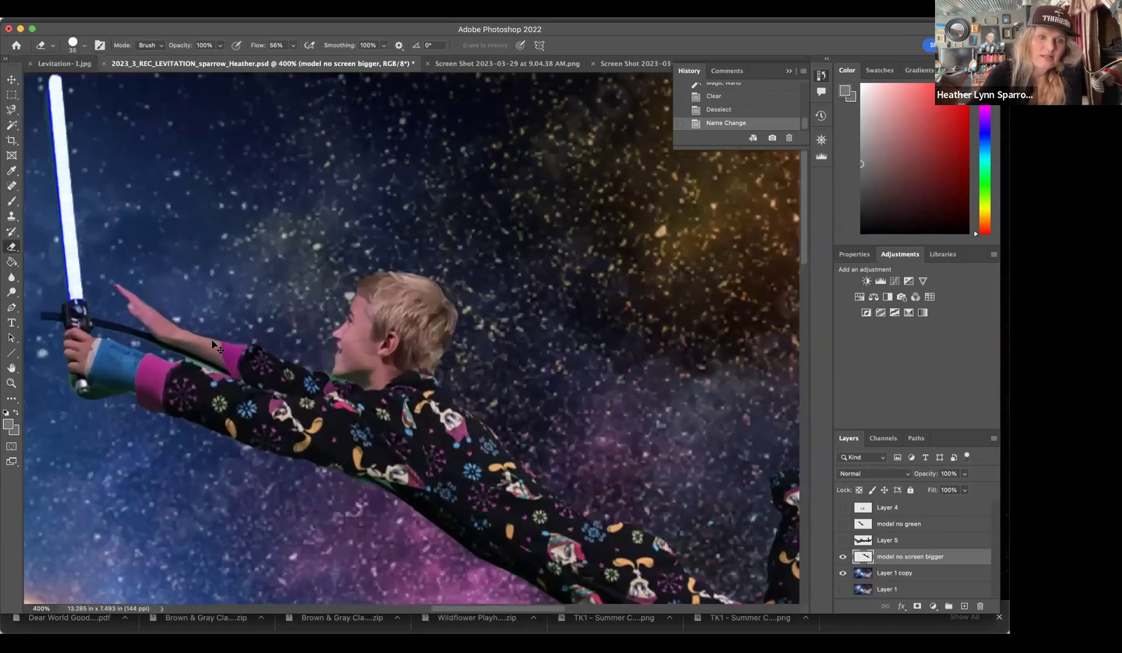
pyautogui.hscroll(-10, 213, 342)
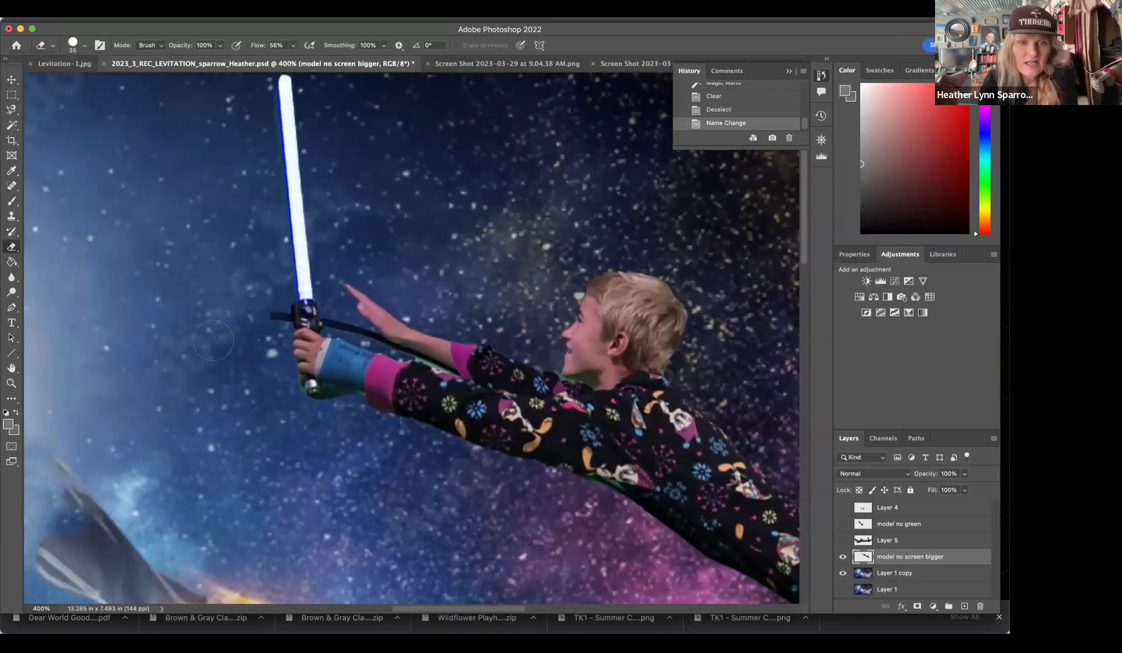
pyautogui.scroll(3, 213, 340)
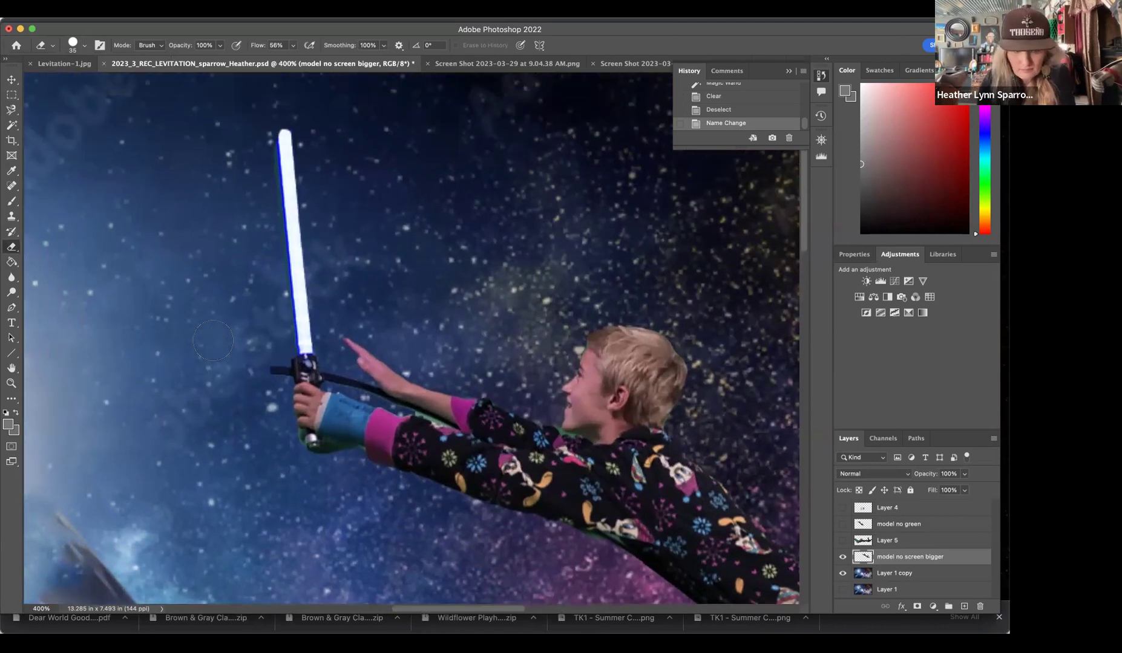
pyautogui.click(271, 371)
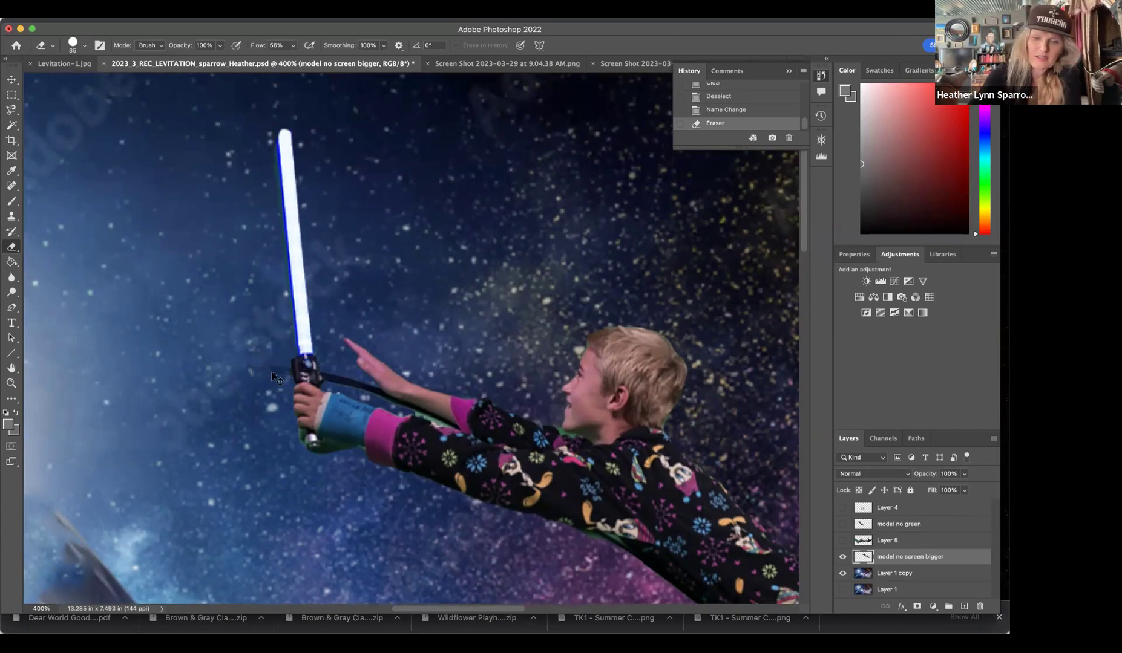
# - Raise the Eraser flow to 100% and erase the faint strap remnant in front of the lightsaber hilt
pyautogui.press('super+equal')
pyautogui.press('super+equal')
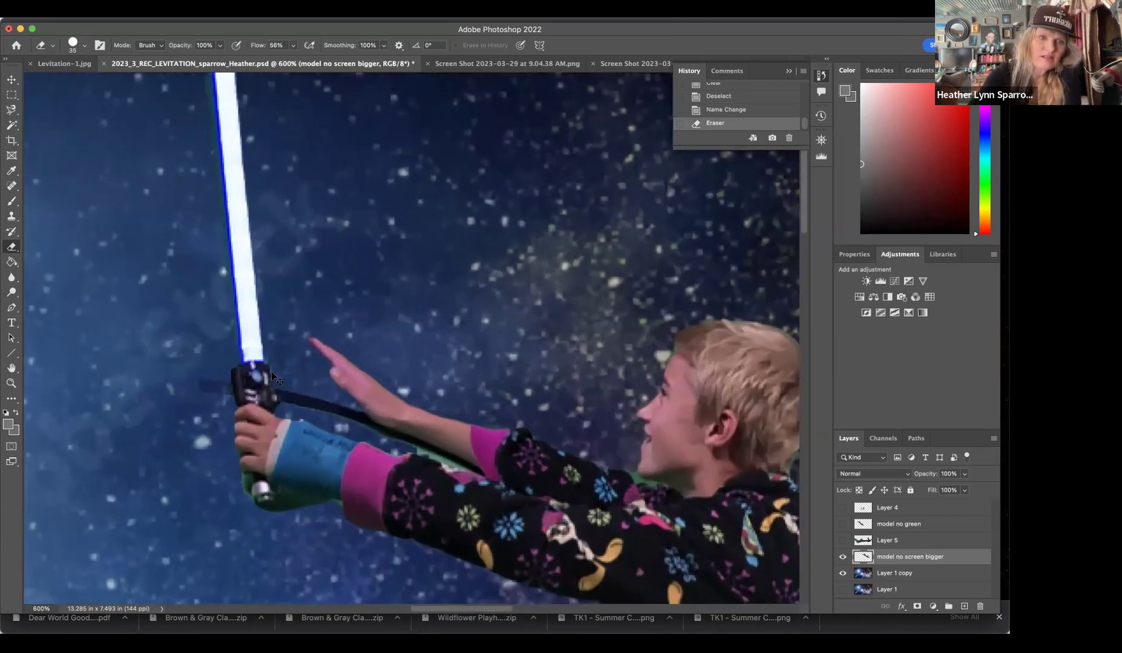
pyautogui.press('super+equal')
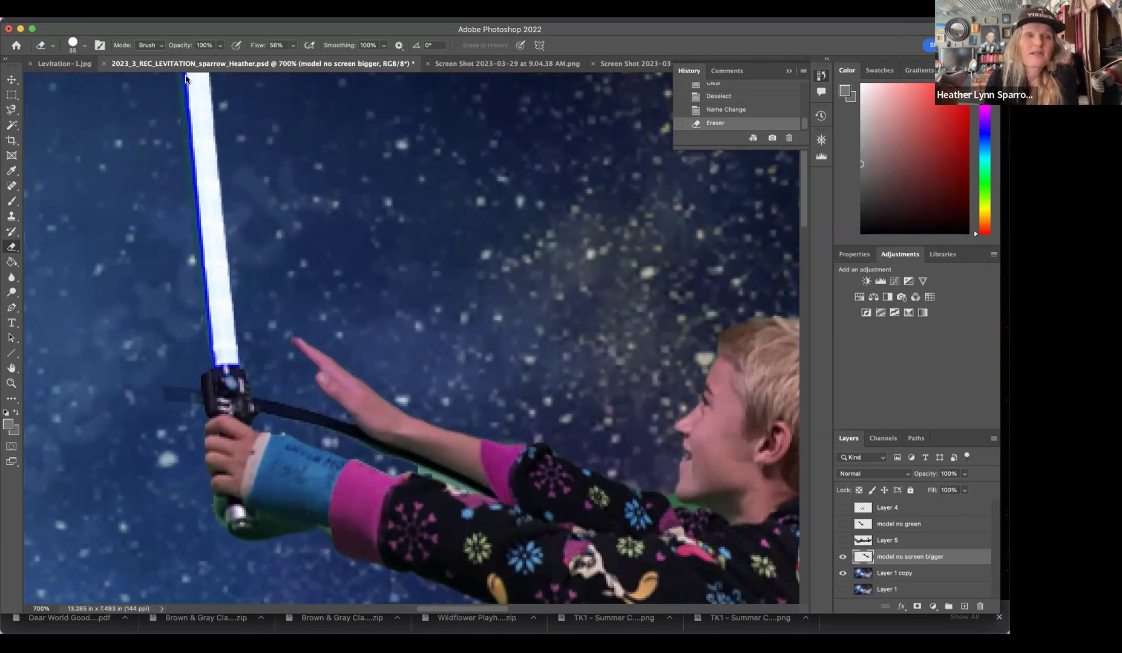
pyautogui.click(294, 47)
pyautogui.moveTo(294, 63); pyautogui.dragTo(317, 63)
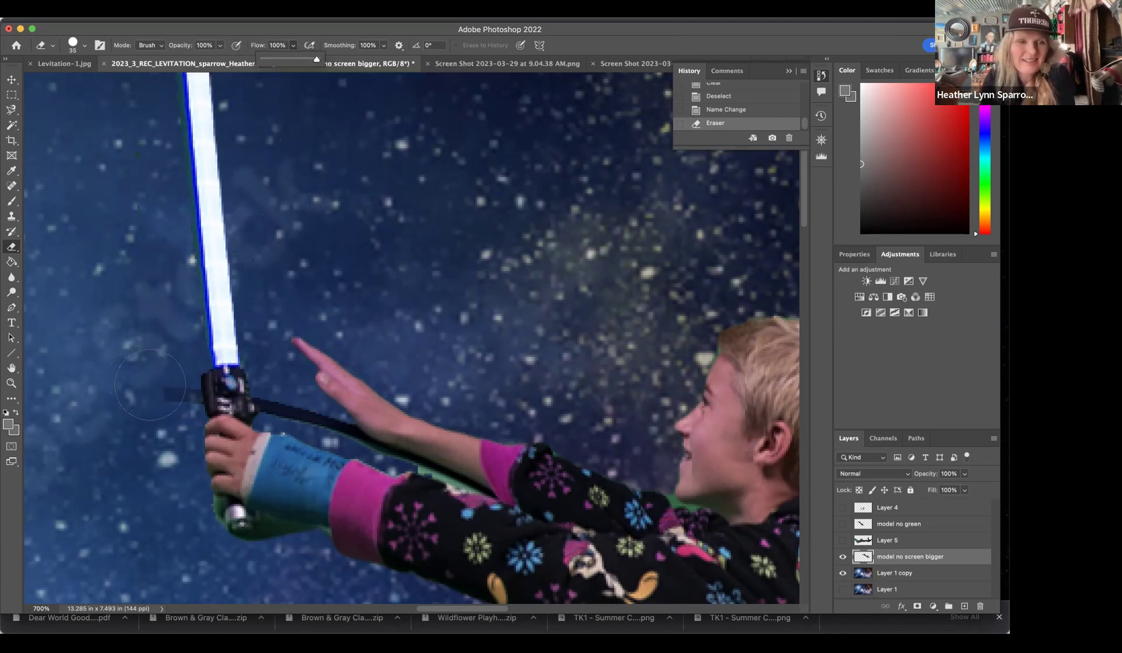
pyautogui.click(166, 396)
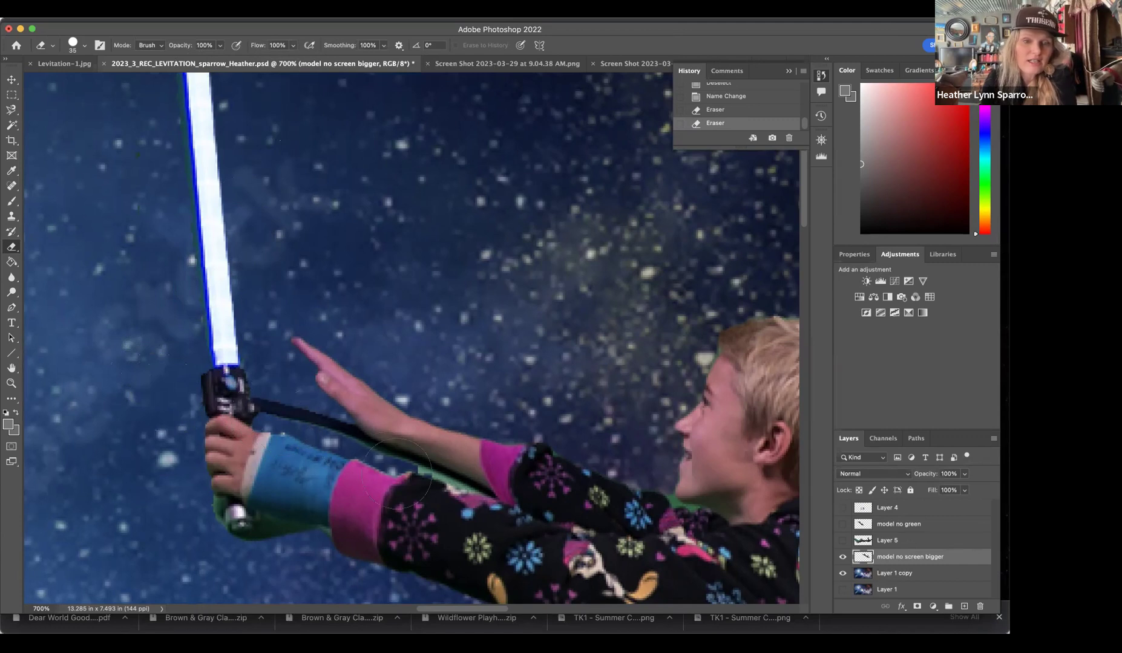
# - Reduce the Eraser to 19 px and erase the dark strap between the lightsaber hilt and the boy's open-handed arm
pyautogui.click(84, 45)
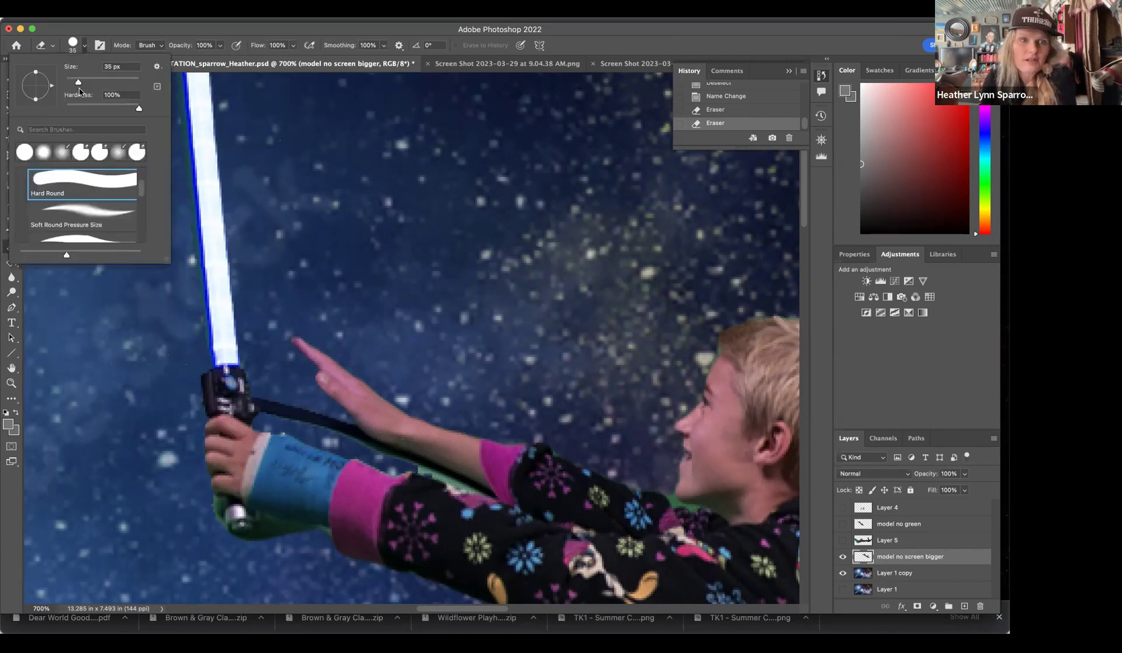
pyautogui.moveTo(78, 84); pyautogui.dragTo(72, 84)
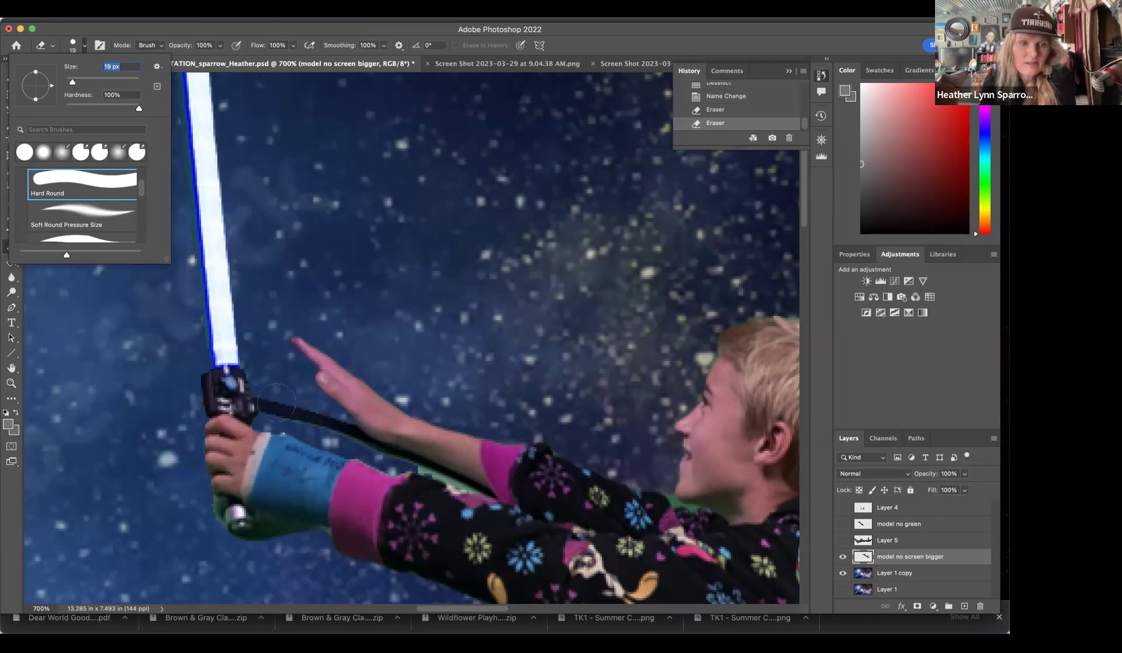
pyautogui.click(276, 403)
pyautogui.click(289, 412)
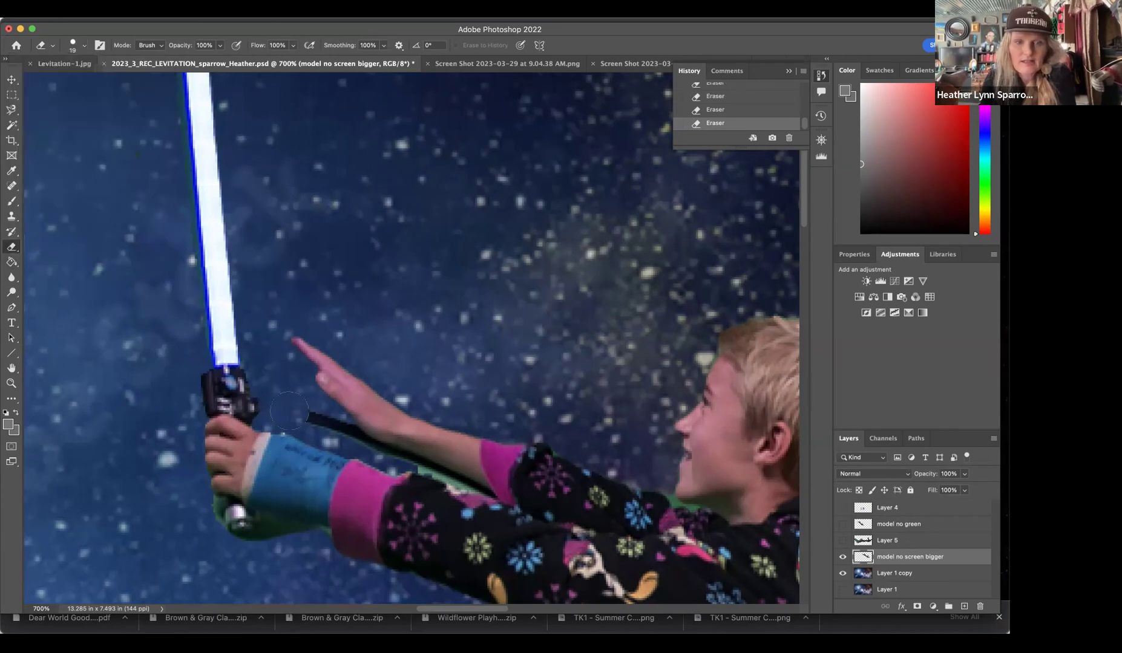
pyautogui.click(311, 417)
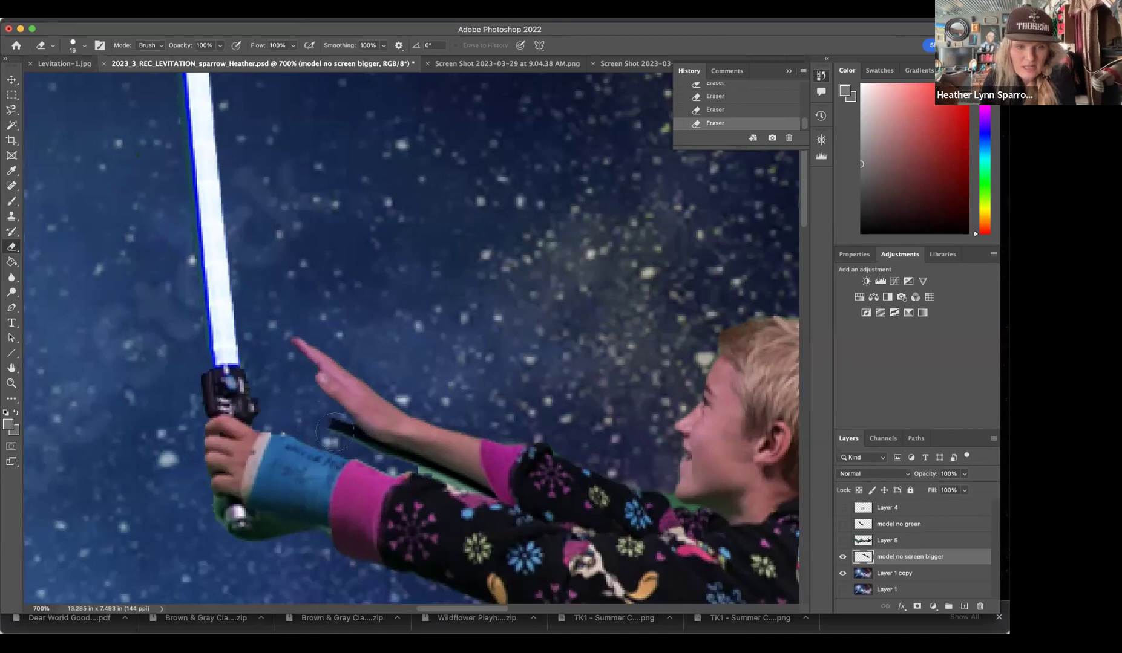
pyautogui.click(336, 433)
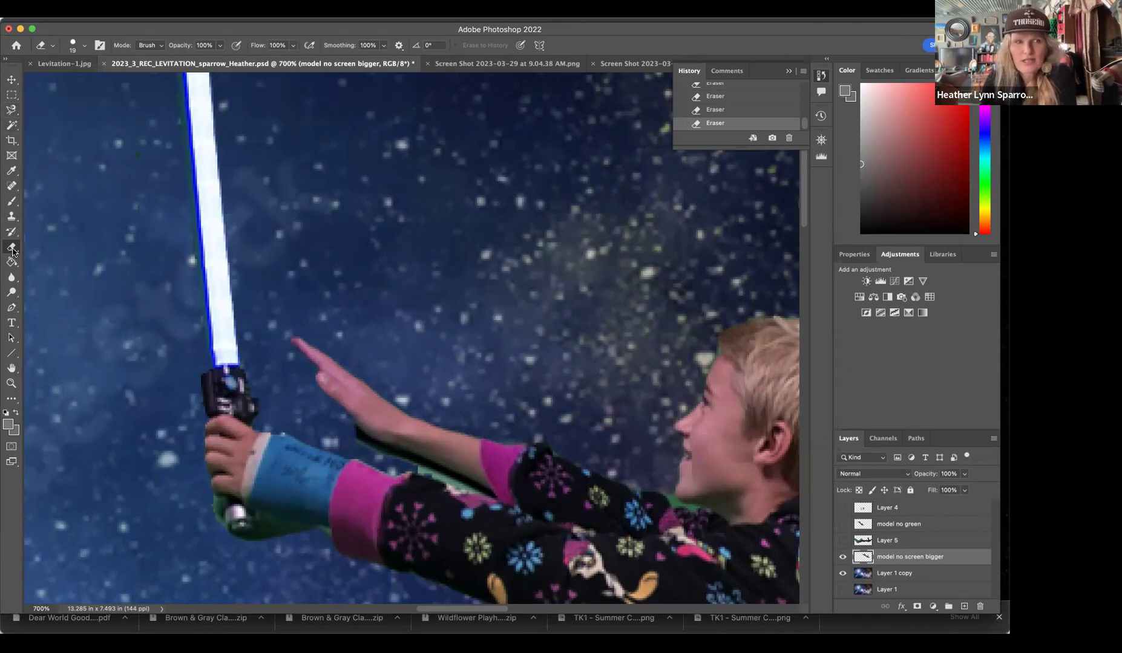
# - Select the remaining dark strap under the boy's open-handed forearm with the Magic Wand and delete it
pyautogui.click(10, 125)
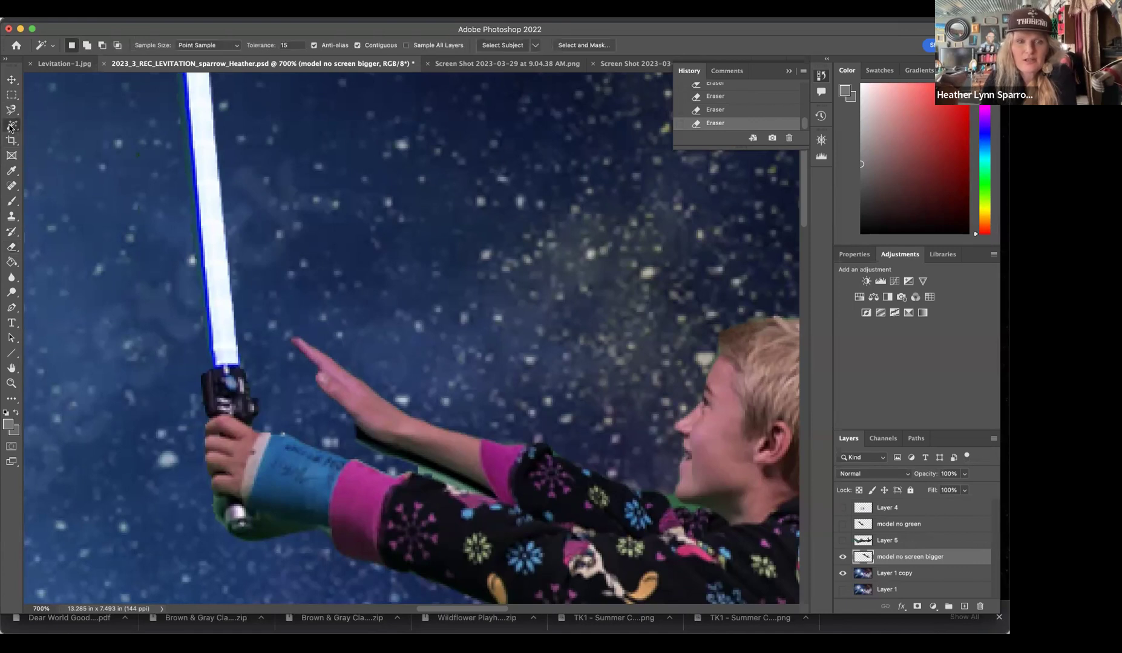
pyautogui.click(393, 452)
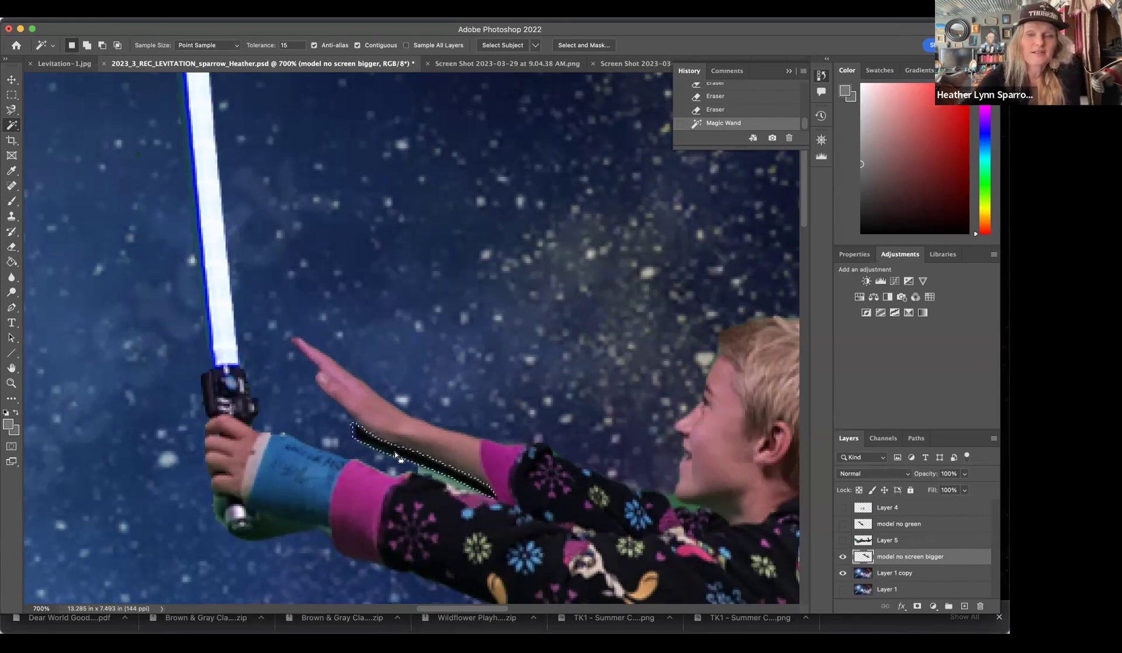
pyautogui.press('Delete')
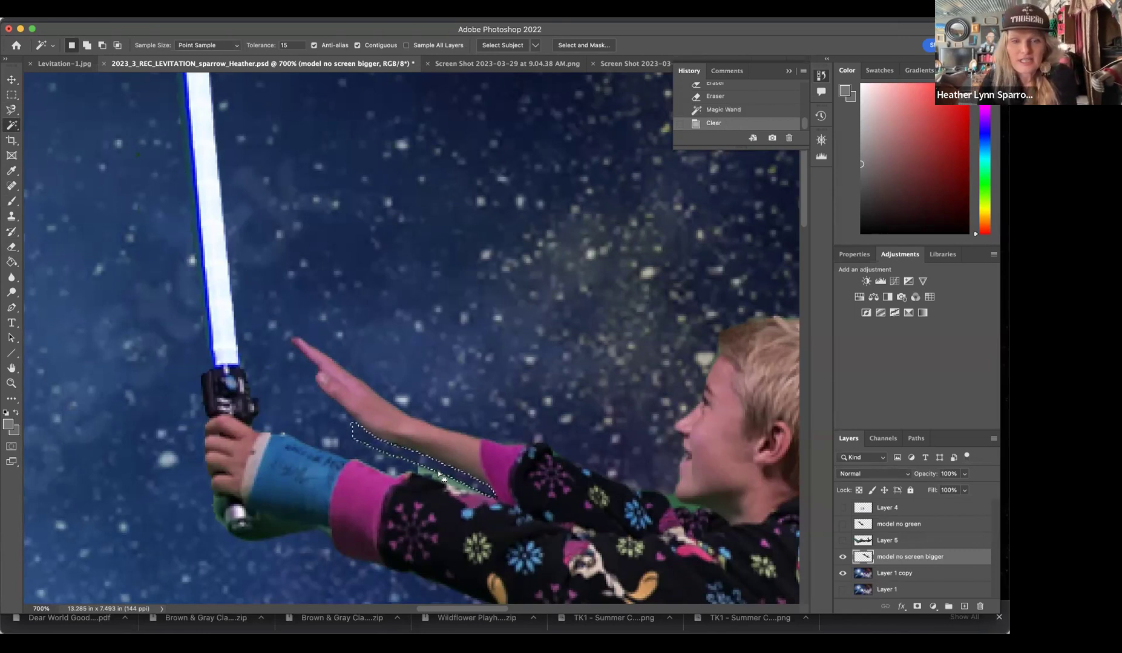
# - Select part of the green patch between the boy's sleeves with the Magic Wand, and set the Eraser size to 12 px
pyautogui.click(455, 487)
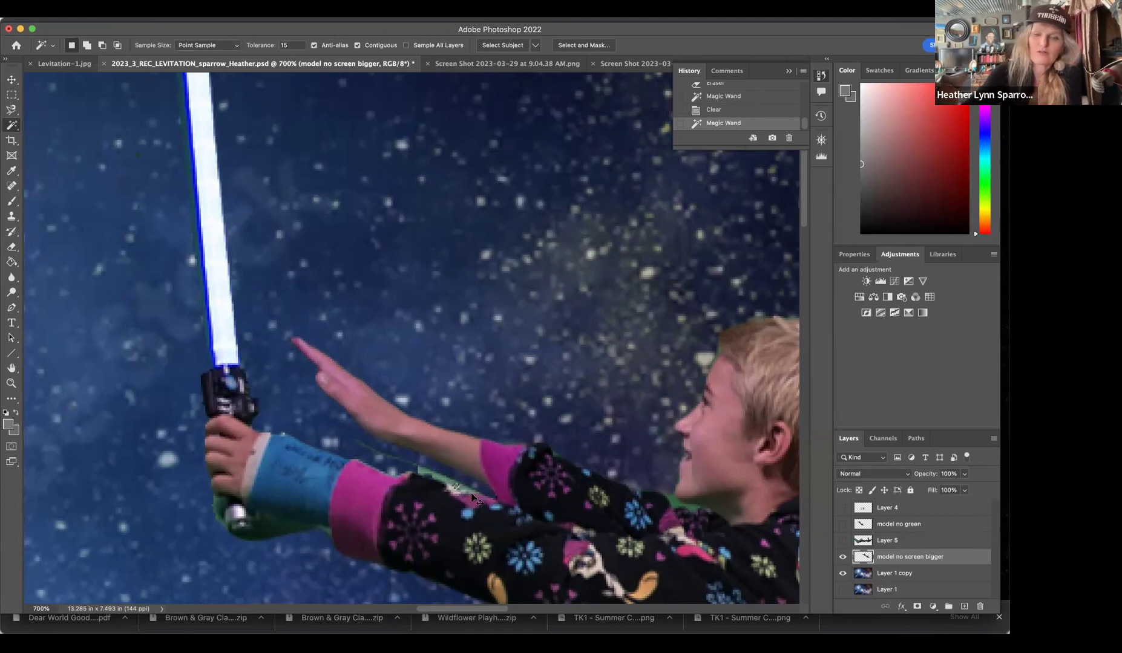
pyautogui.scroll(2, 471, 496)
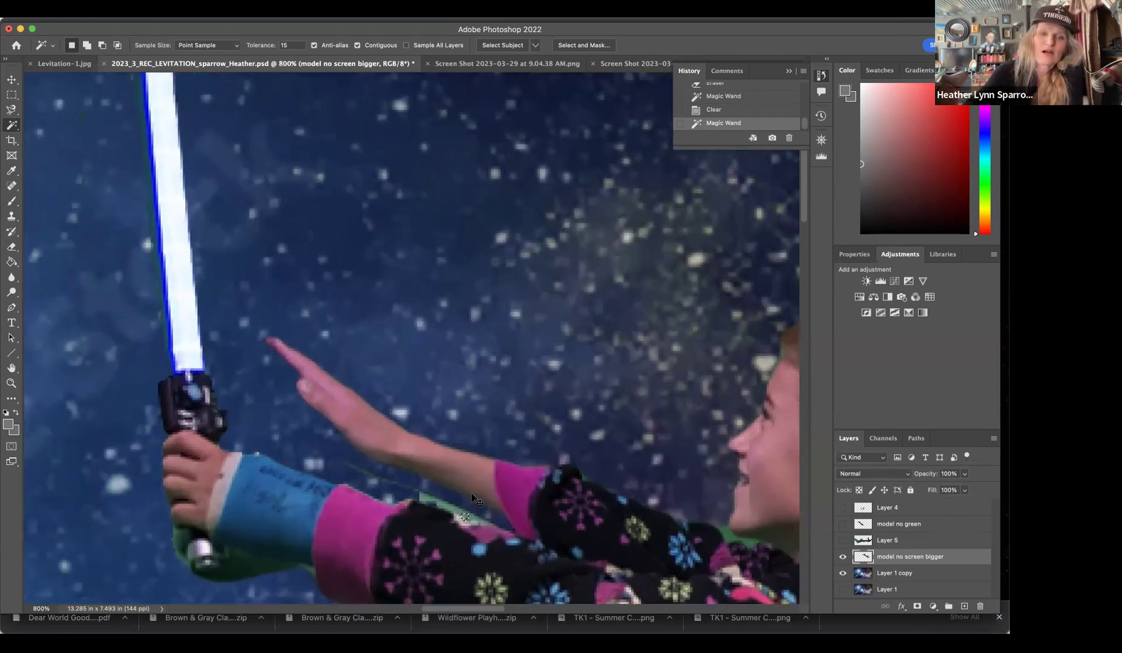
pyautogui.scroll(-5, 473, 497)
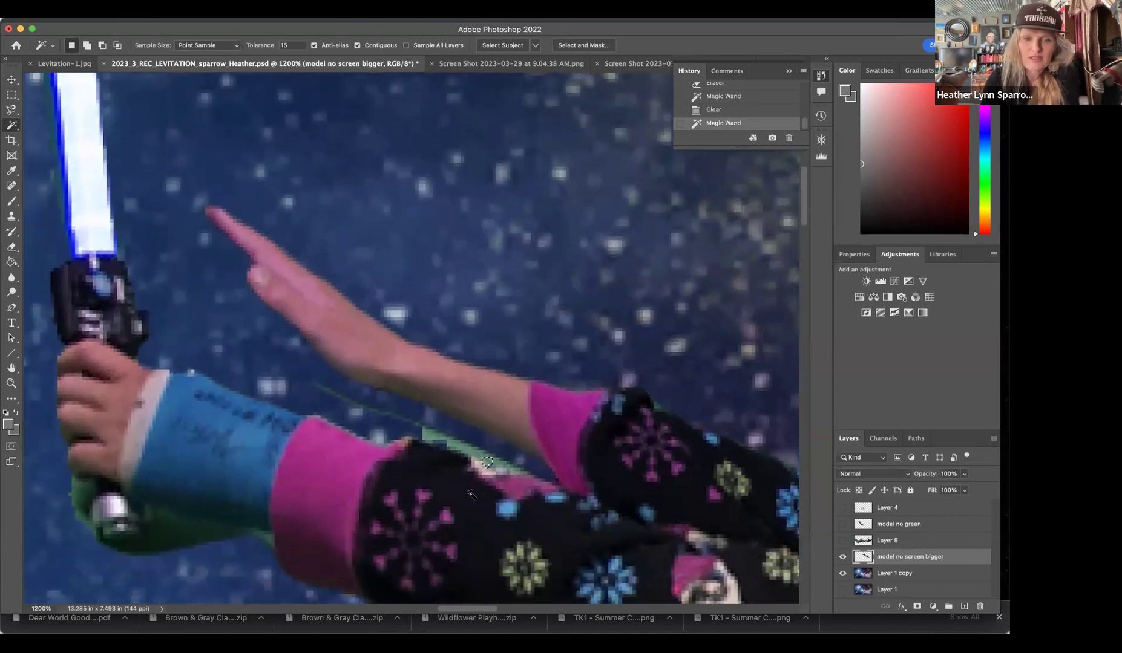
pyautogui.scroll(-2, 471, 494)
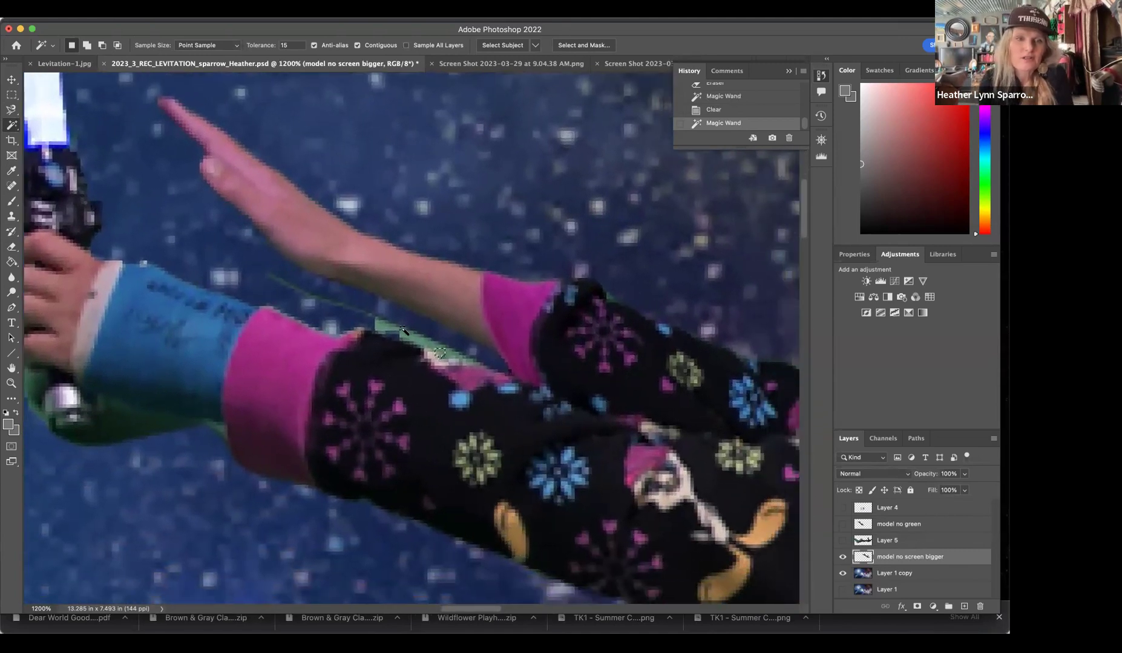
pyautogui.click(11, 248)
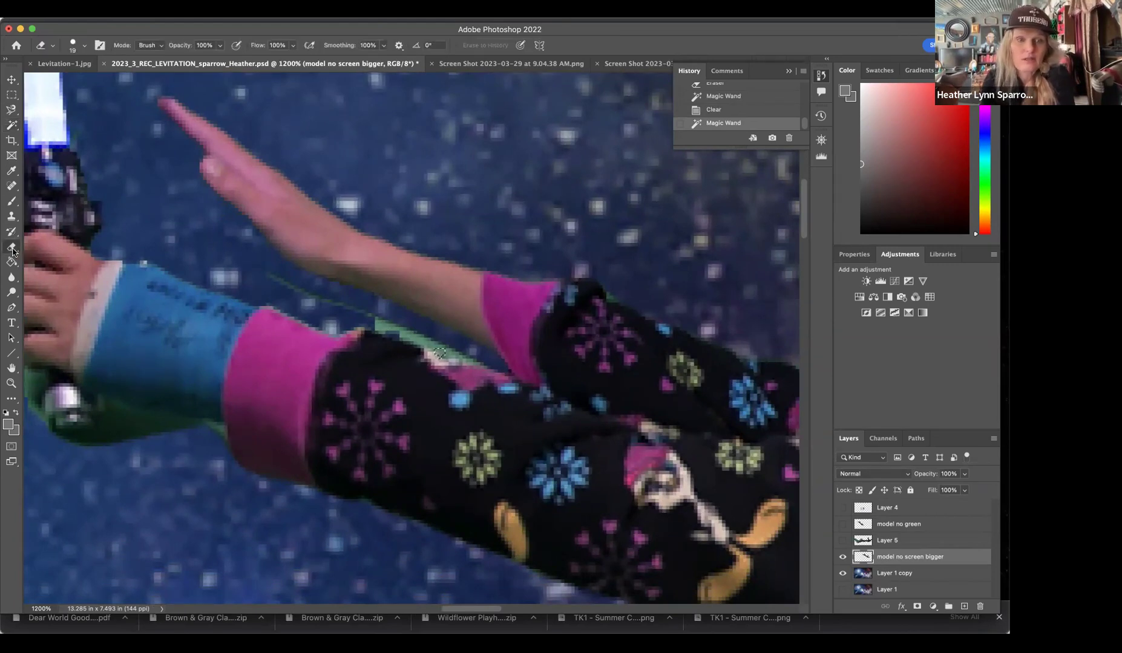
pyautogui.click(85, 45)
pyautogui.moveTo(72, 83); pyautogui.dragTo(71, 85)
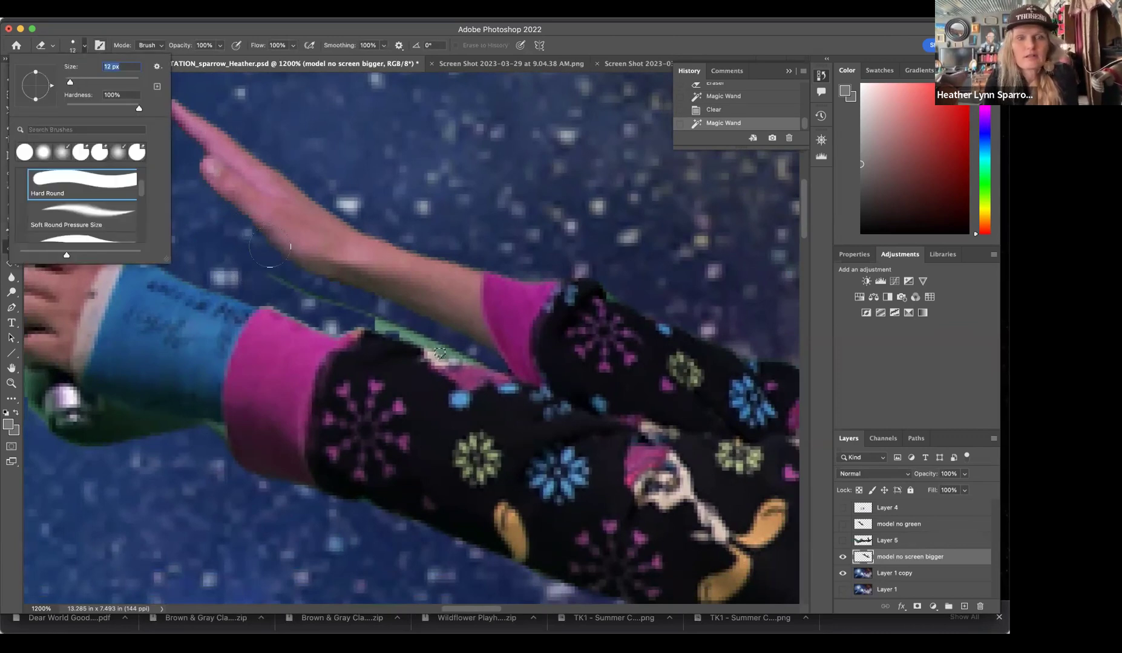
# - Reduce the Eraser size to 7 px and try to erase the thin green line between the arms
pyautogui.click(270, 274)
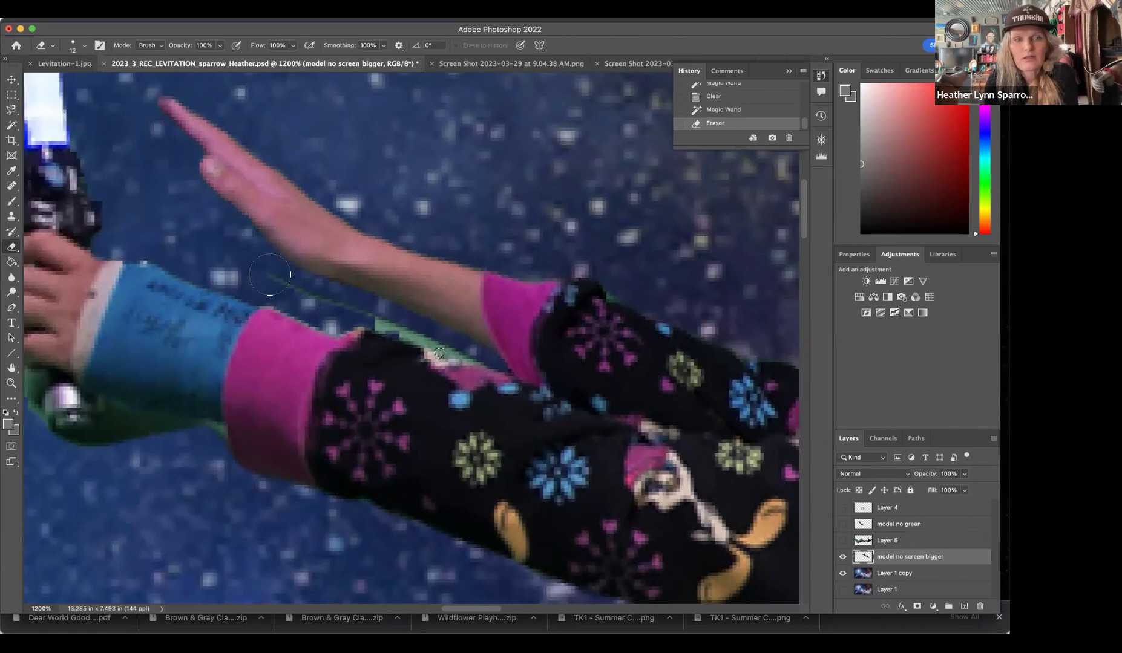
pyautogui.click(271, 287)
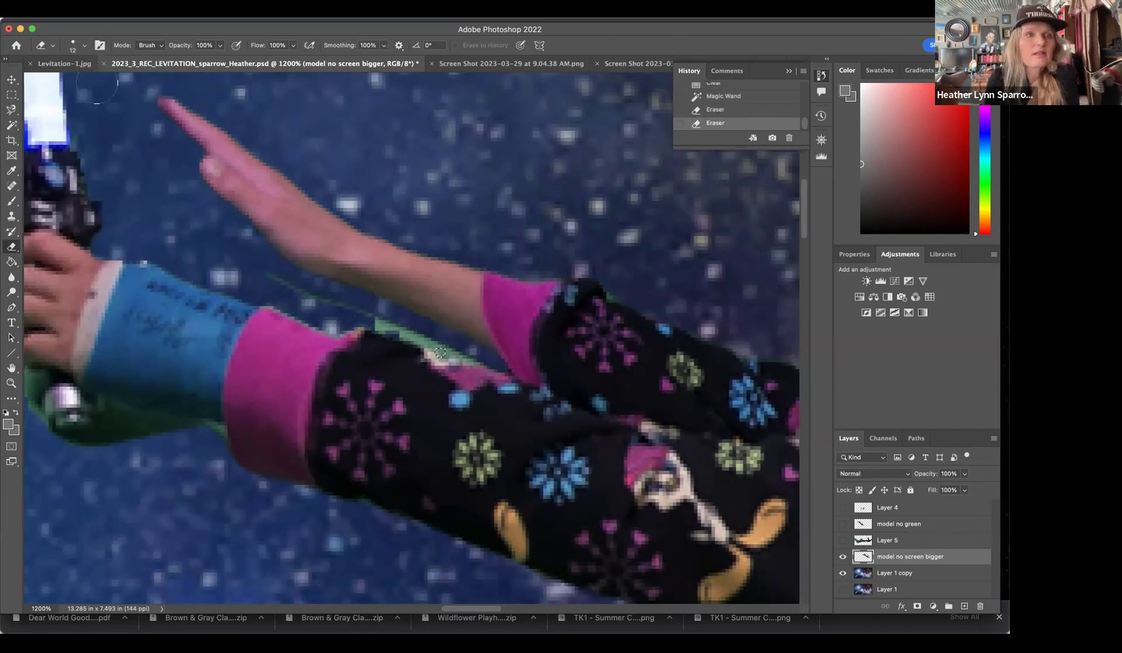
pyautogui.click(85, 46)
pyautogui.moveTo(71, 82); pyautogui.dragTo(68, 84)
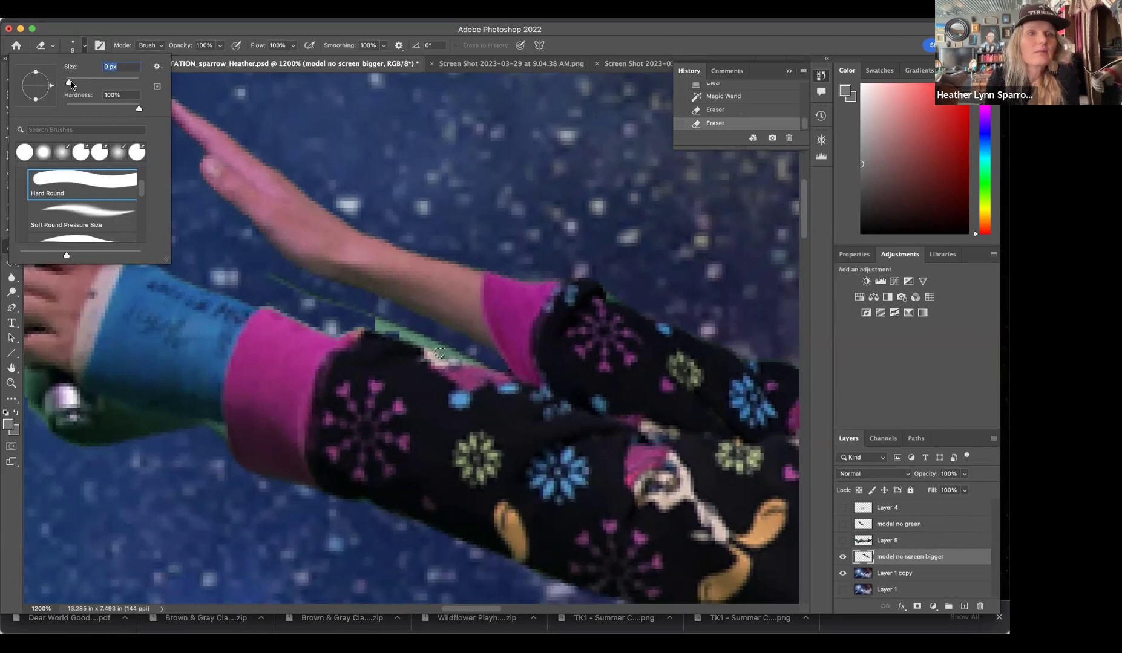
pyautogui.moveTo(68, 83); pyautogui.dragTo(68, 82)
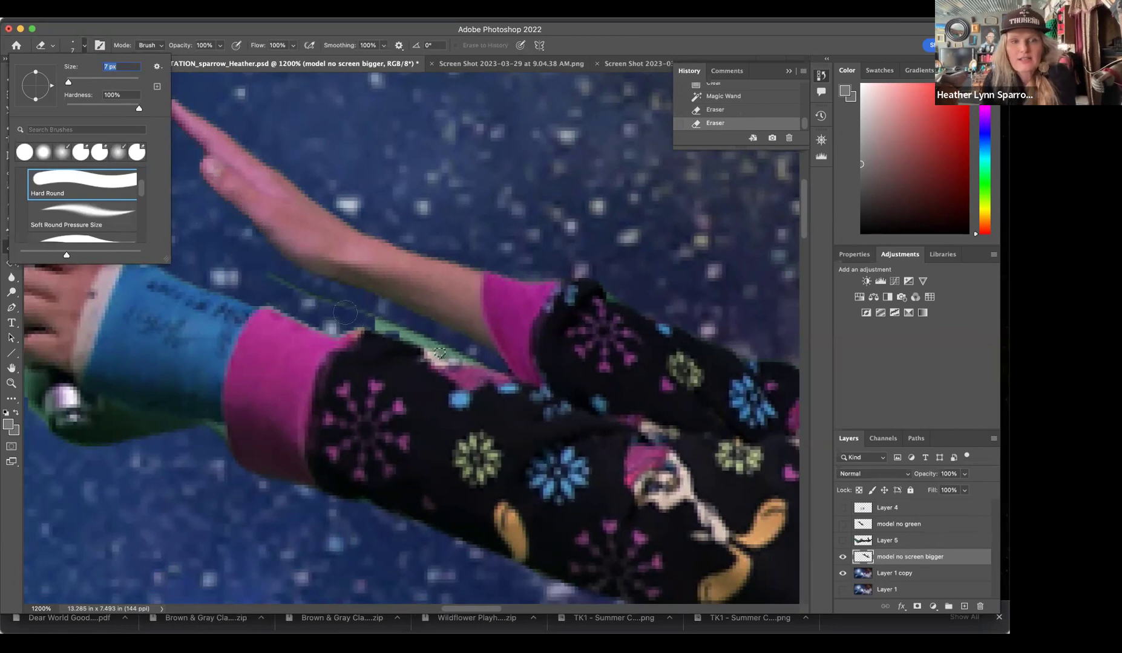
pyautogui.click(279, 282)
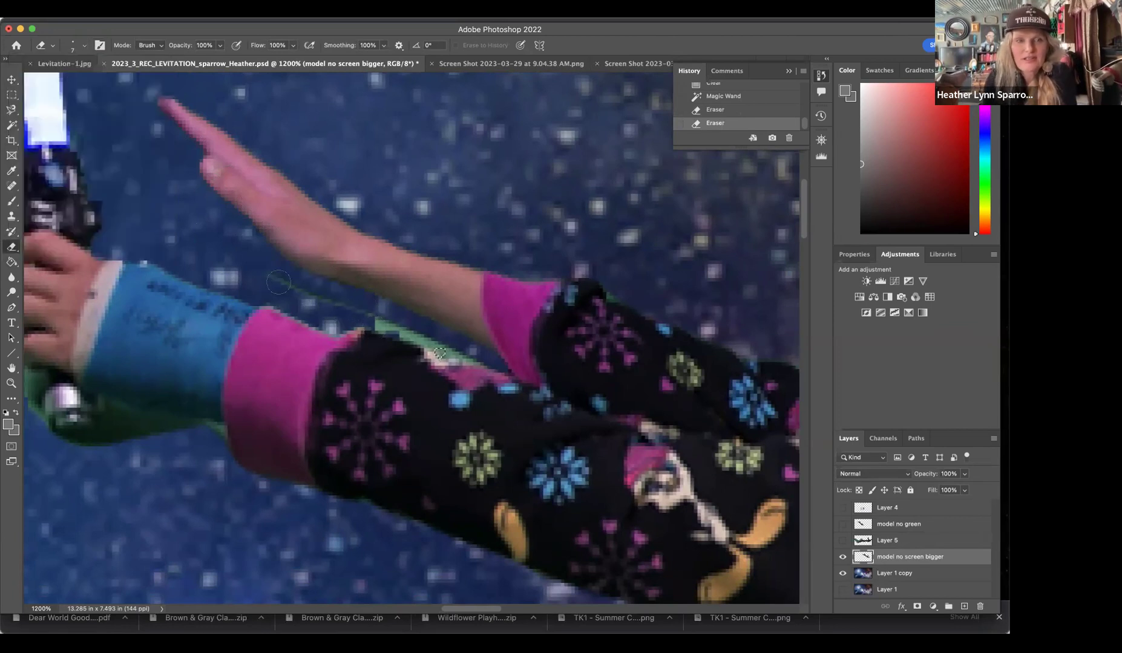
pyautogui.click(370, 314)
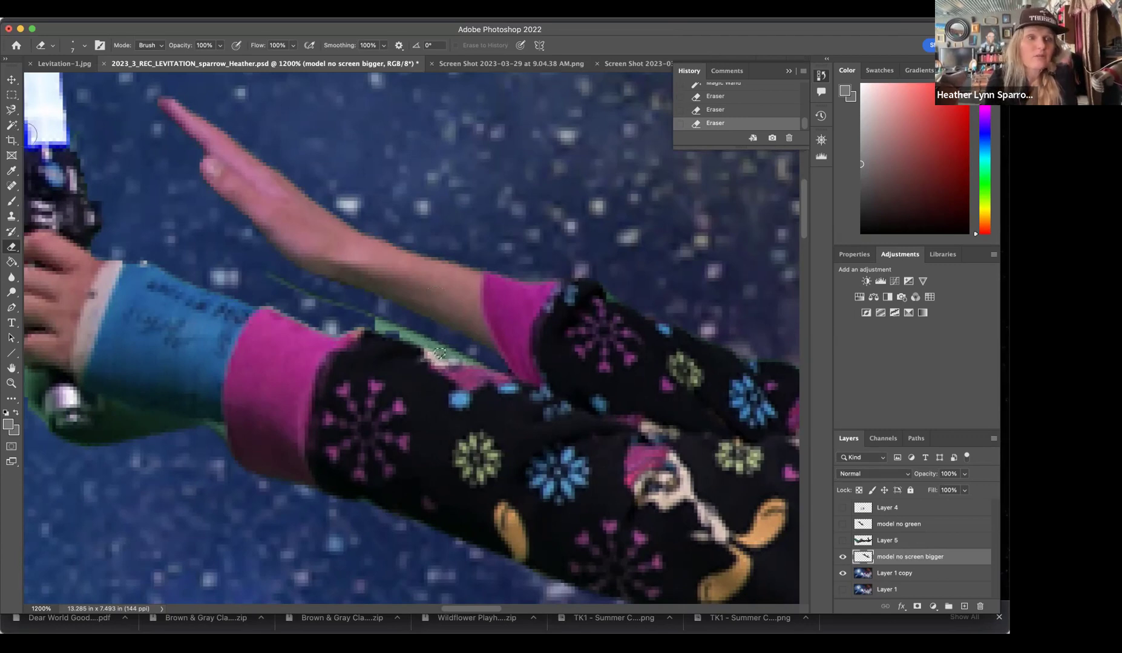
# - Clear the leftover Magic Wand selection and erase the green line and patch between the two arms
pyautogui.click(13, 125)
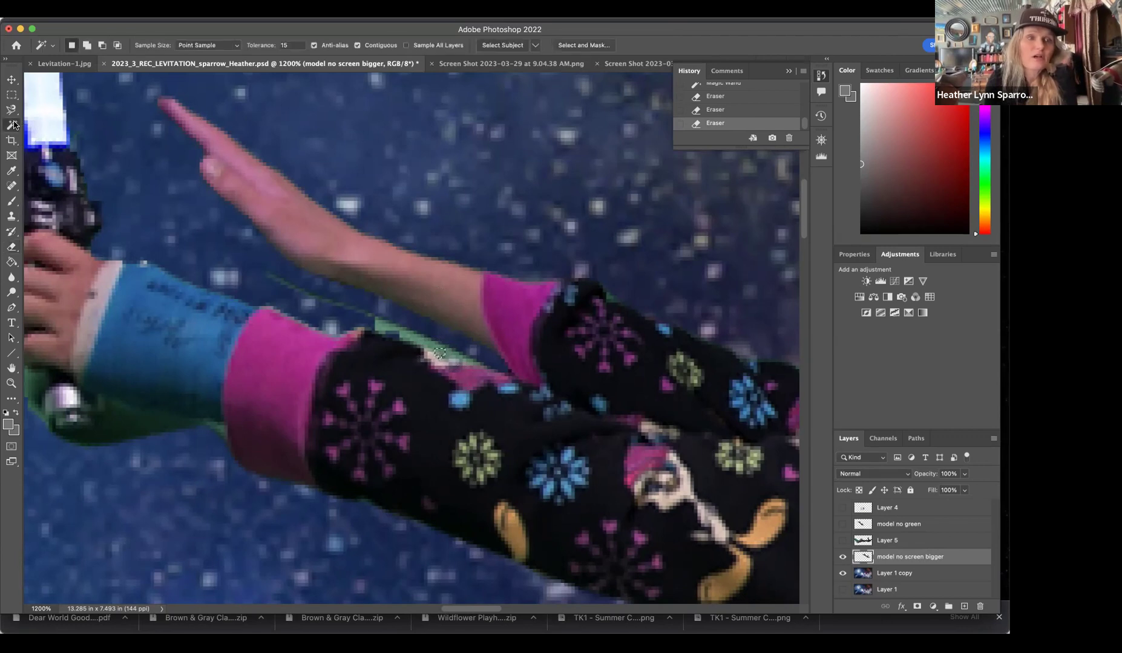
pyautogui.click(438, 350)
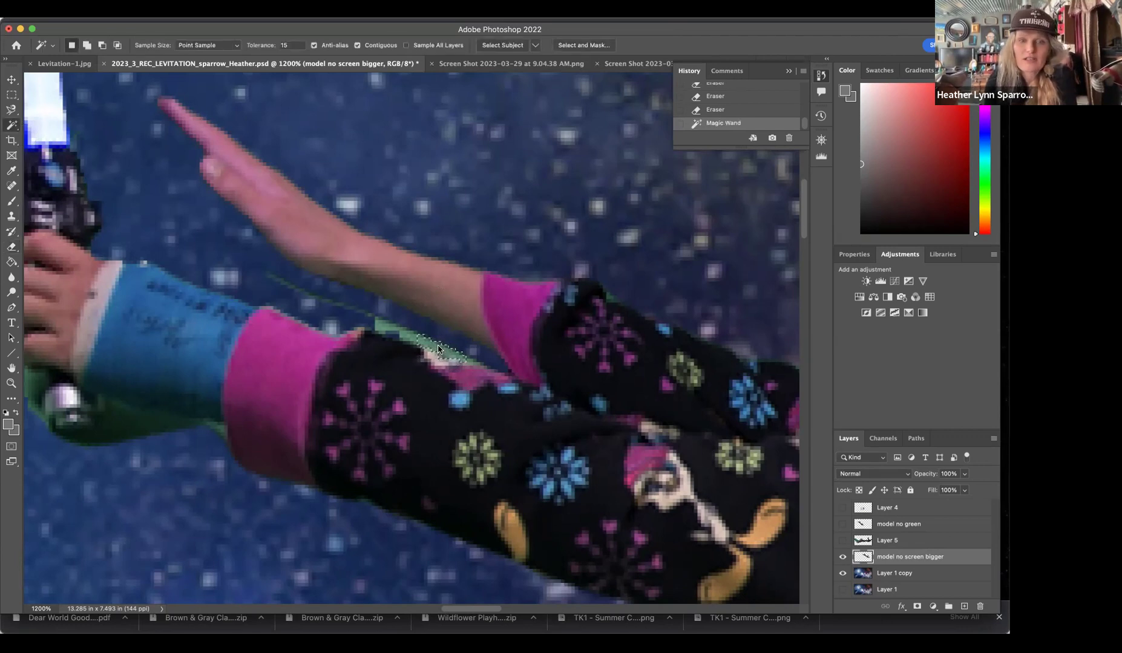
pyautogui.press('super+d')
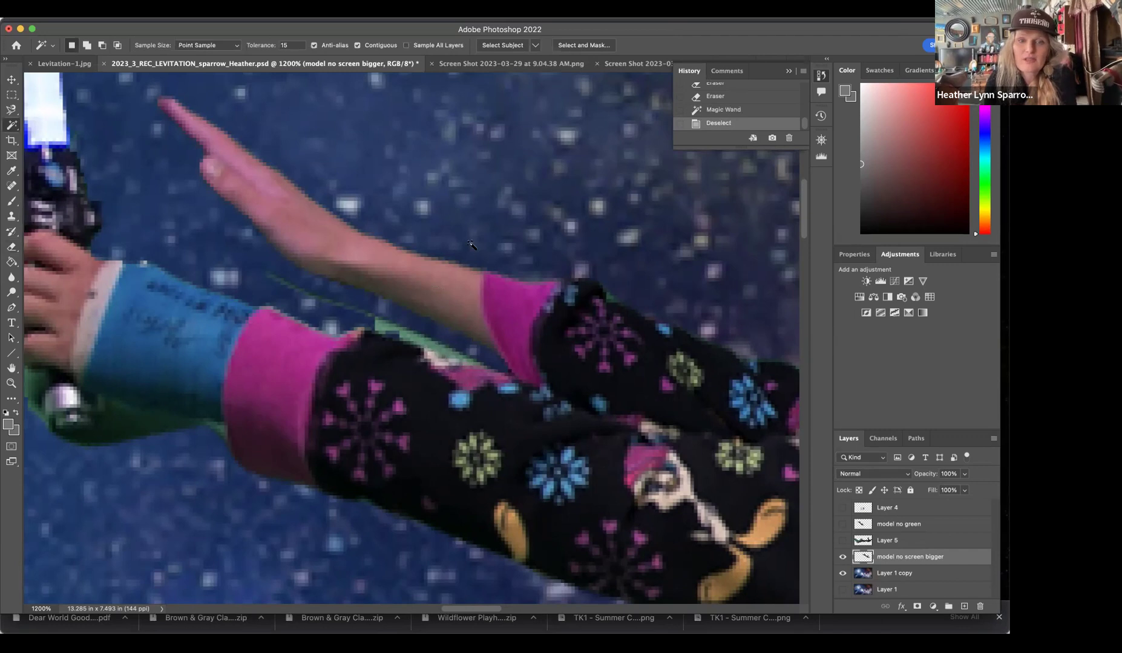
pyautogui.click(16, 245)
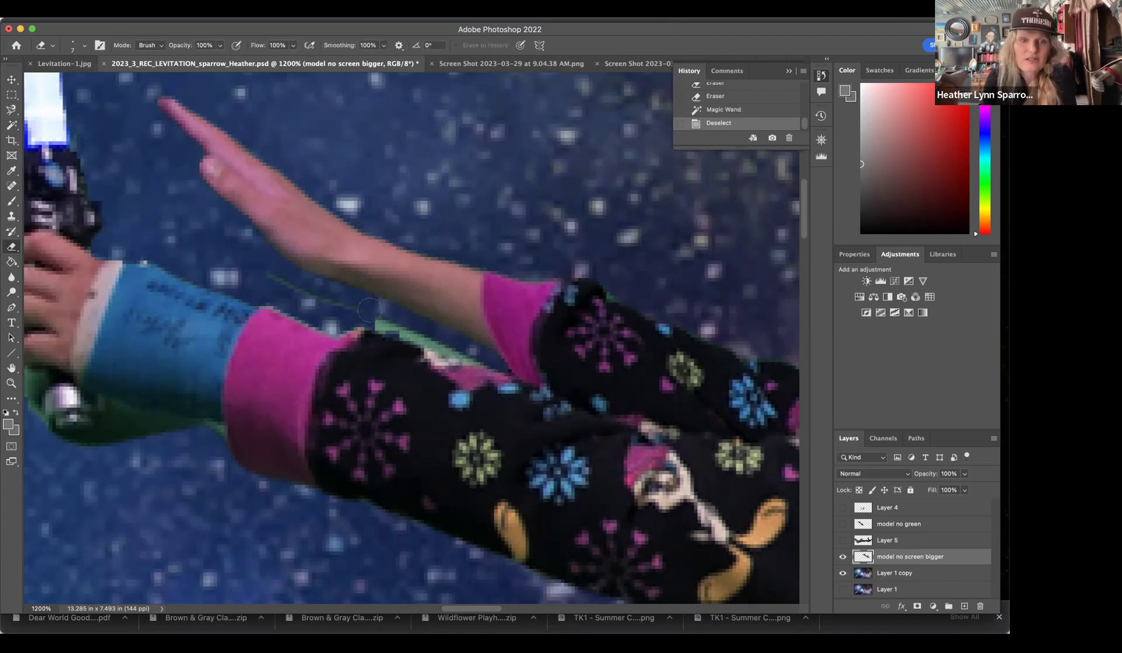
pyautogui.moveTo(263, 277)
pyautogui.mouseDown()
pyautogui.moveTo(479, 351)
pyautogui.moveTo(430, 336)
pyautogui.mouseUp()
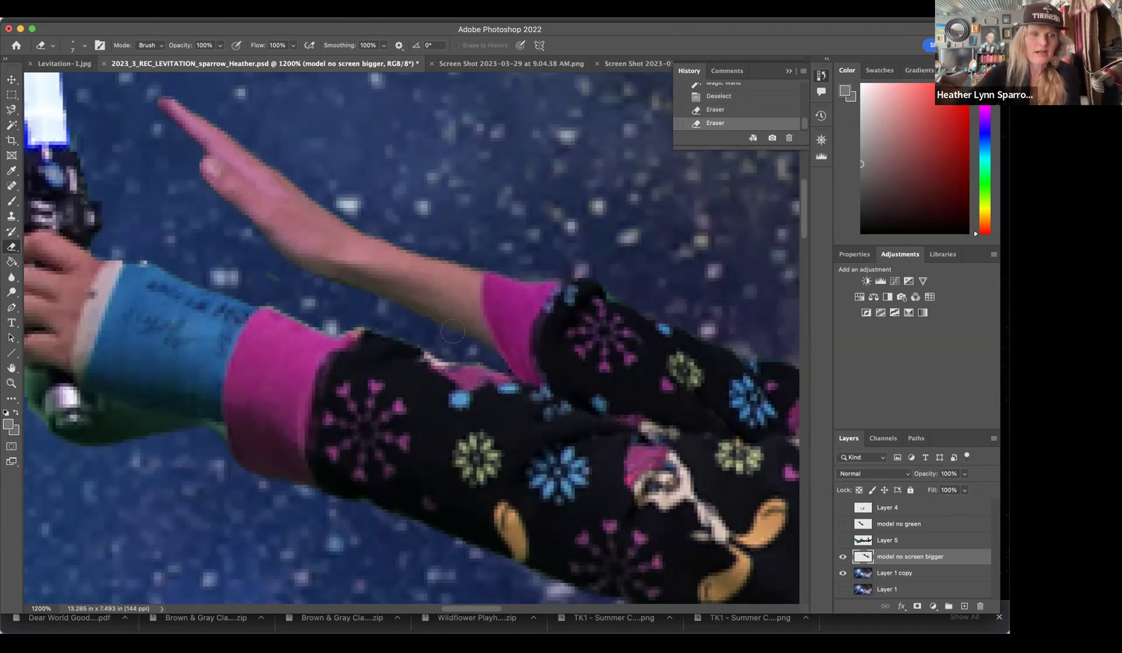
# - Erase the green remnants beneath the blue cast and around the lightsaber's lower end
pyautogui.hscroll(-5, 453, 331)
pyautogui.scroll(2, 452, 331)
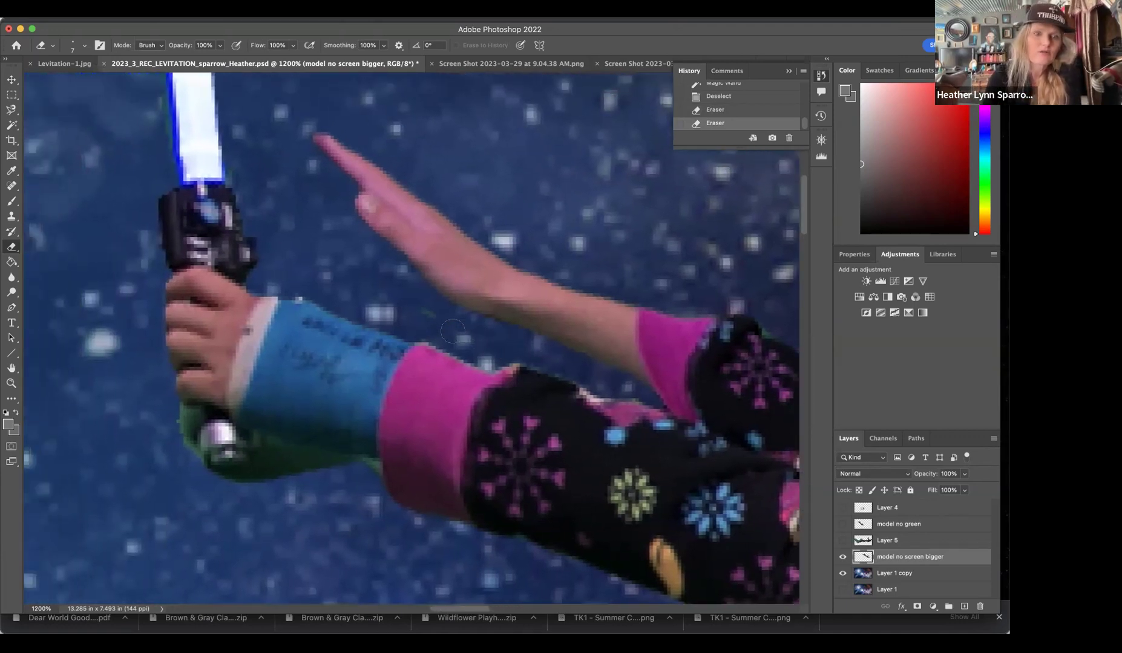
pyautogui.hscroll(-2, 452, 332)
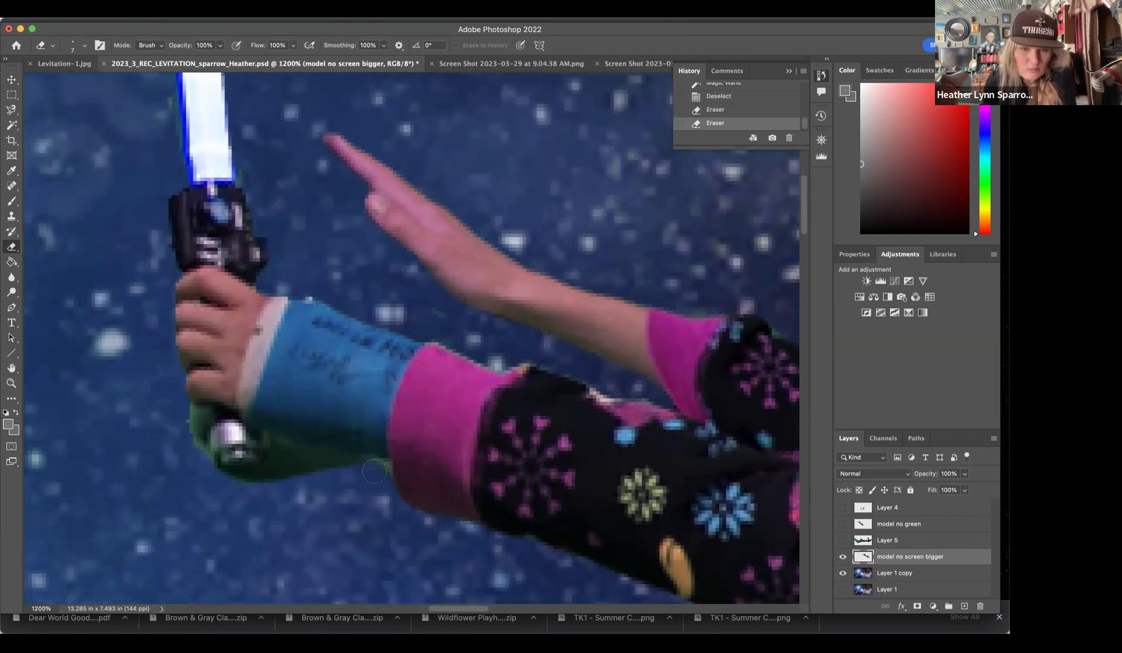
pyautogui.moveTo(343, 469)
pyautogui.mouseDown()
pyautogui.moveTo(273, 462)
pyautogui.moveTo(222, 484)
pyautogui.moveTo(303, 468)
pyautogui.moveTo(208, 478)
pyautogui.moveTo(192, 465)
pyautogui.moveTo(192, 419)
pyautogui.mouseUp()
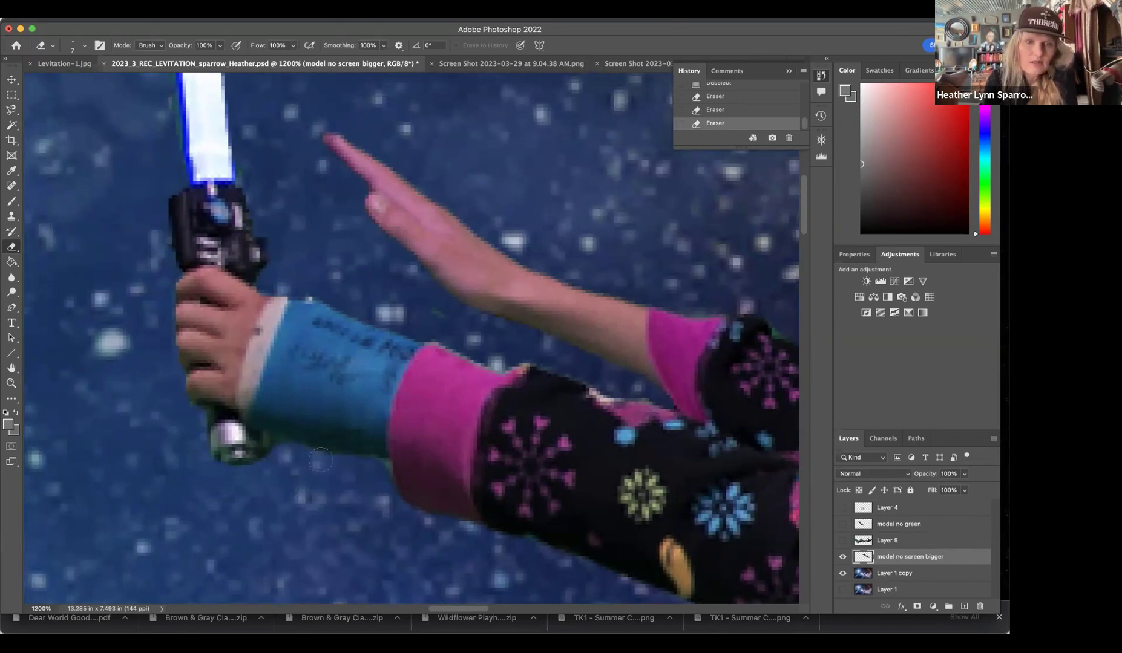
pyautogui.click(357, 467)
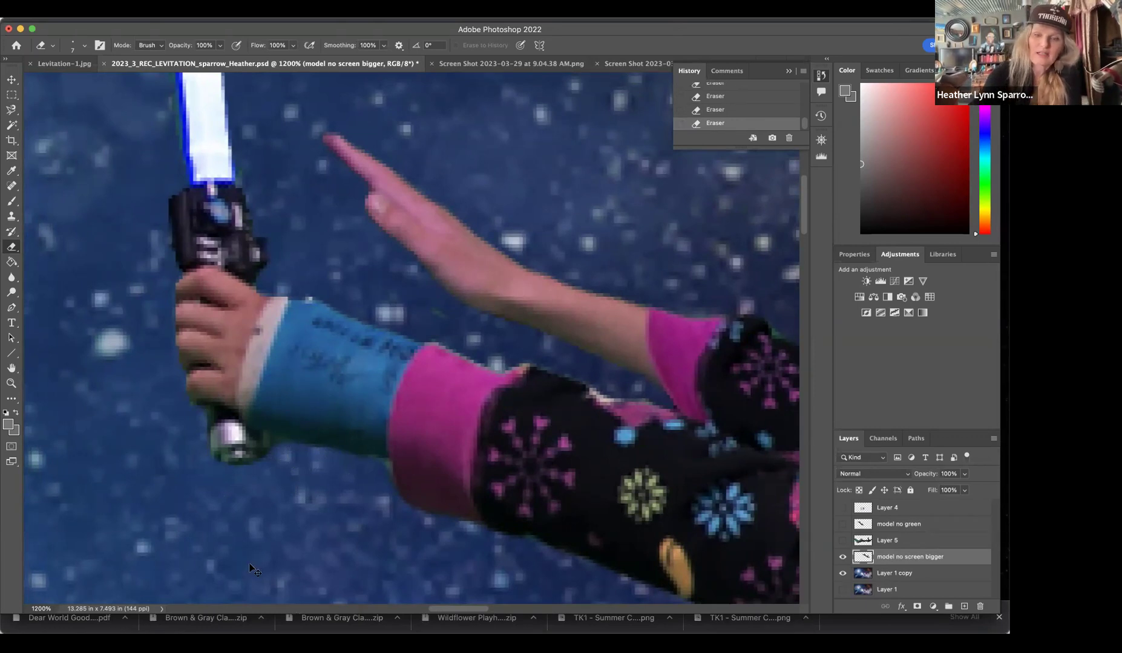
# - Examine the whole flying figure against the space background for remaining green areas
pyautogui.scroll(-5, 249, 564)
pyautogui.scroll(-1, 249, 565)
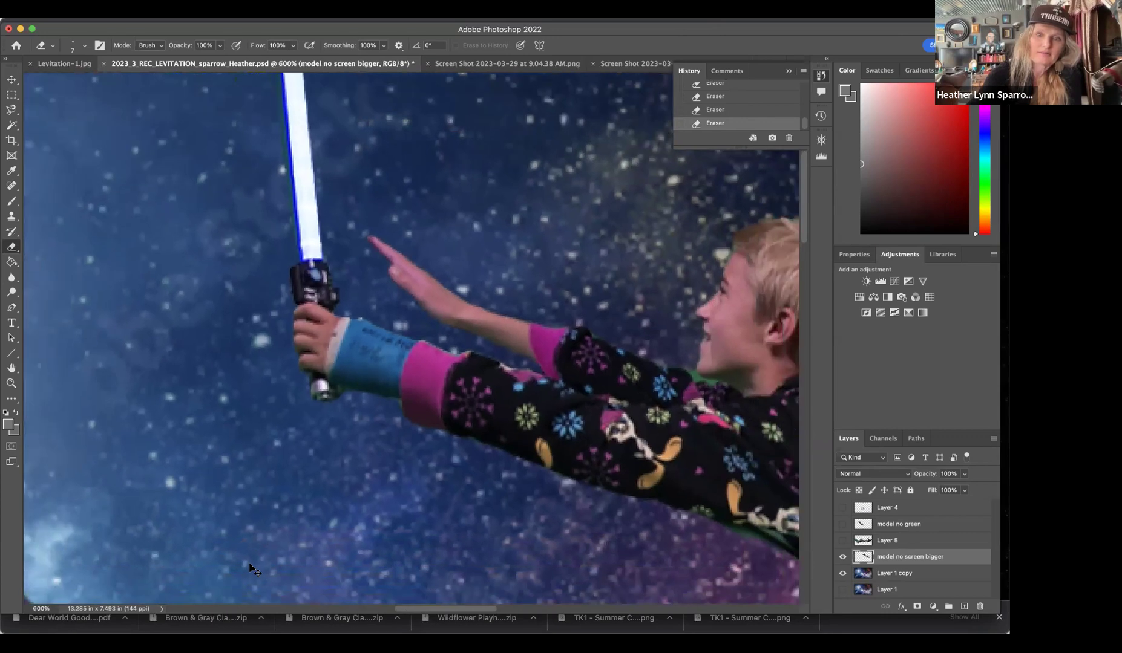
pyautogui.hscroll(10, 248, 564)
pyautogui.scroll(-2, 248, 564)
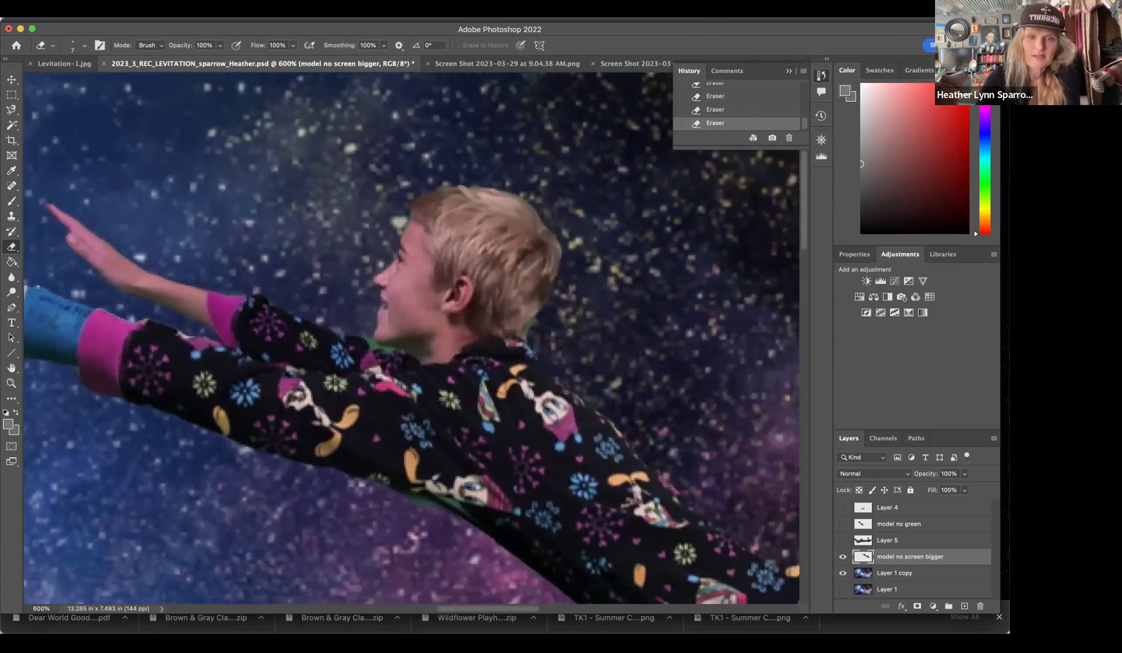
pyautogui.scroll(-5, 250, 569)
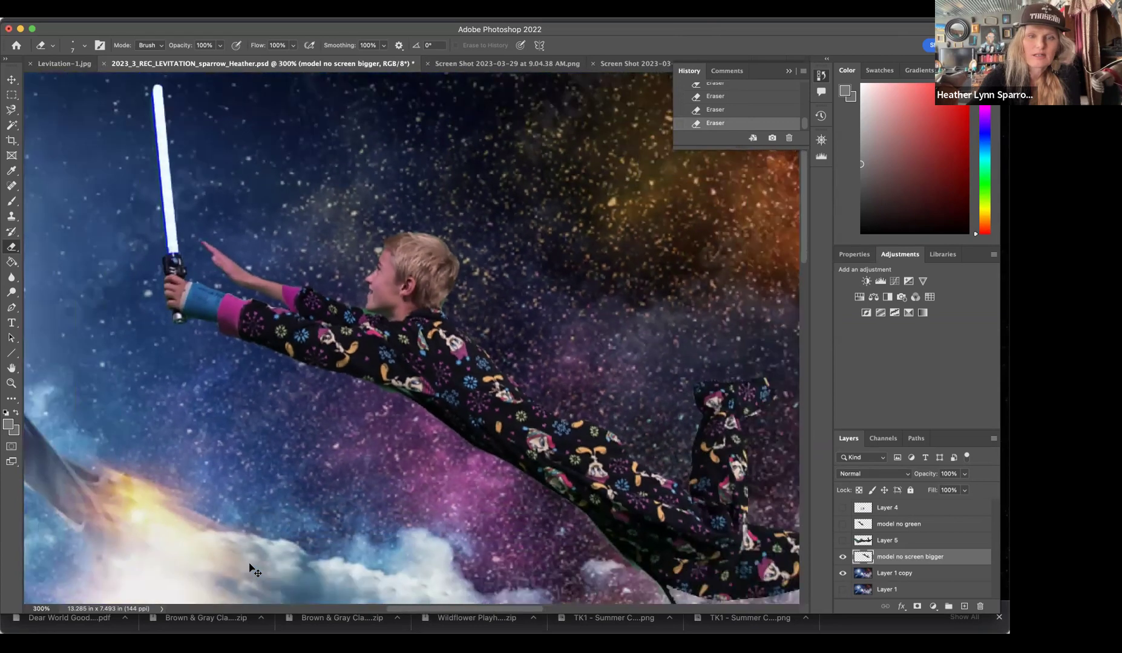
pyautogui.scroll(-2, 250, 566)
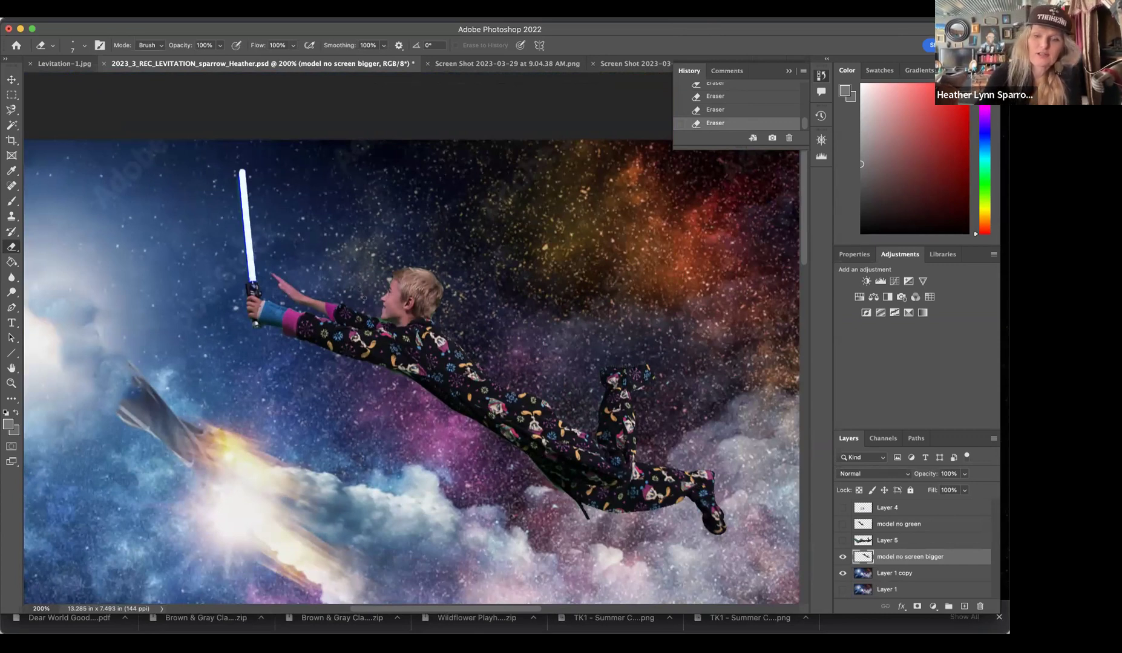
# - Remove the green patches between the boy's chin and shoulder with Magic Wand selections at tolerance 15, then deselect
pyautogui.scroll(5, 368, 304)
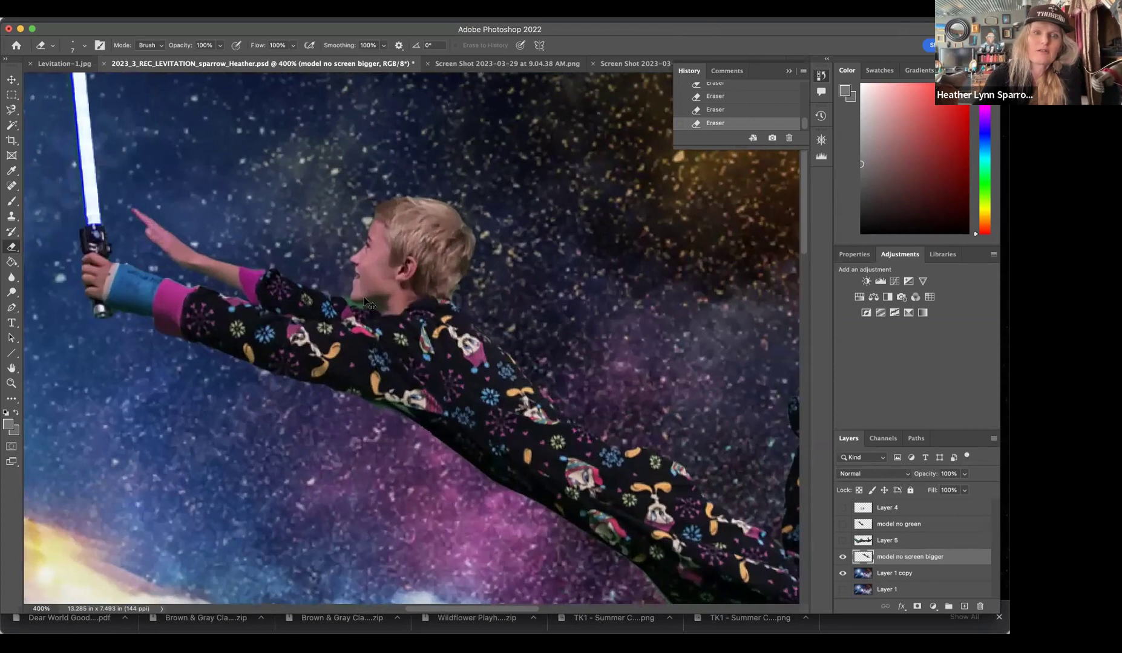
pyautogui.scroll(3, 368, 305)
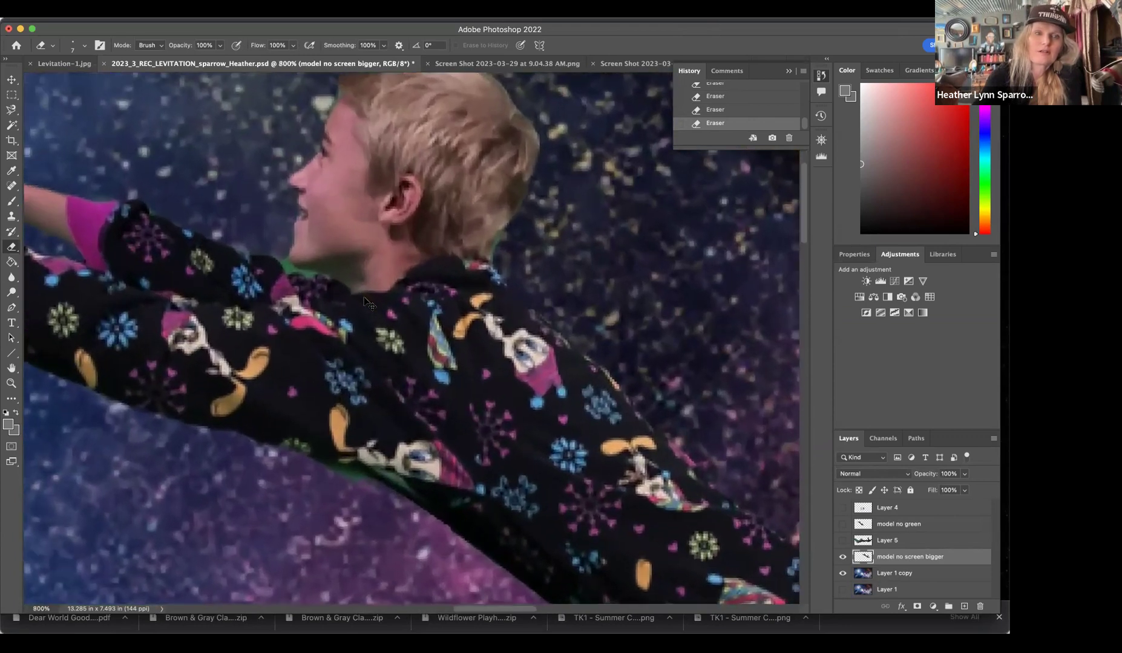
pyautogui.scroll(-2, 367, 304)
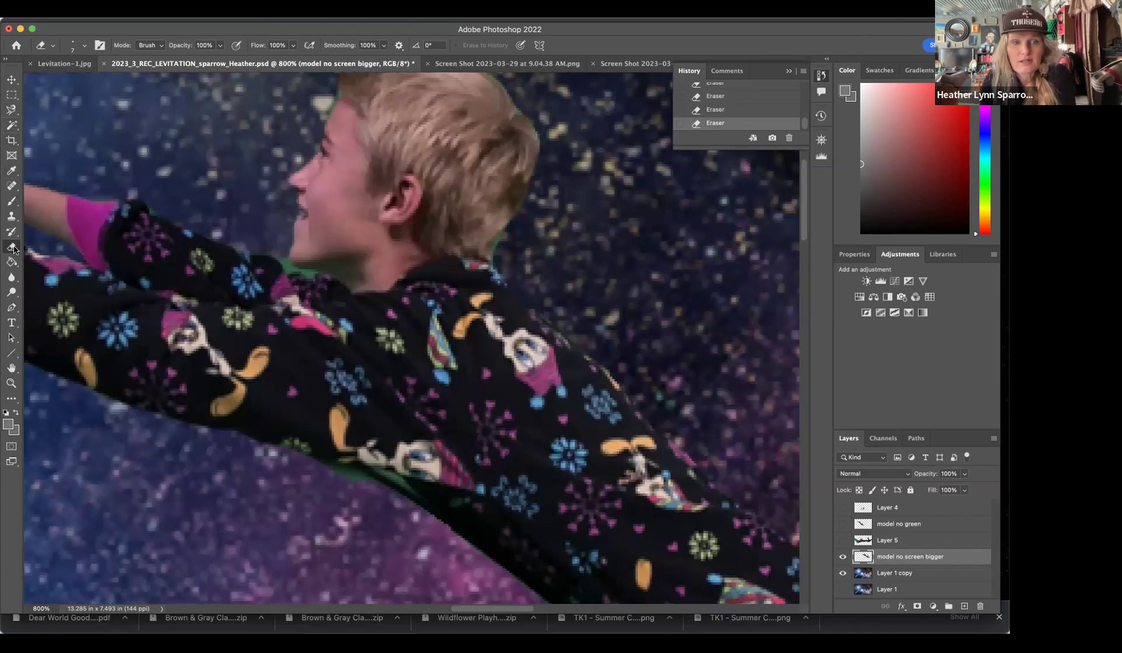
pyautogui.click(12, 129)
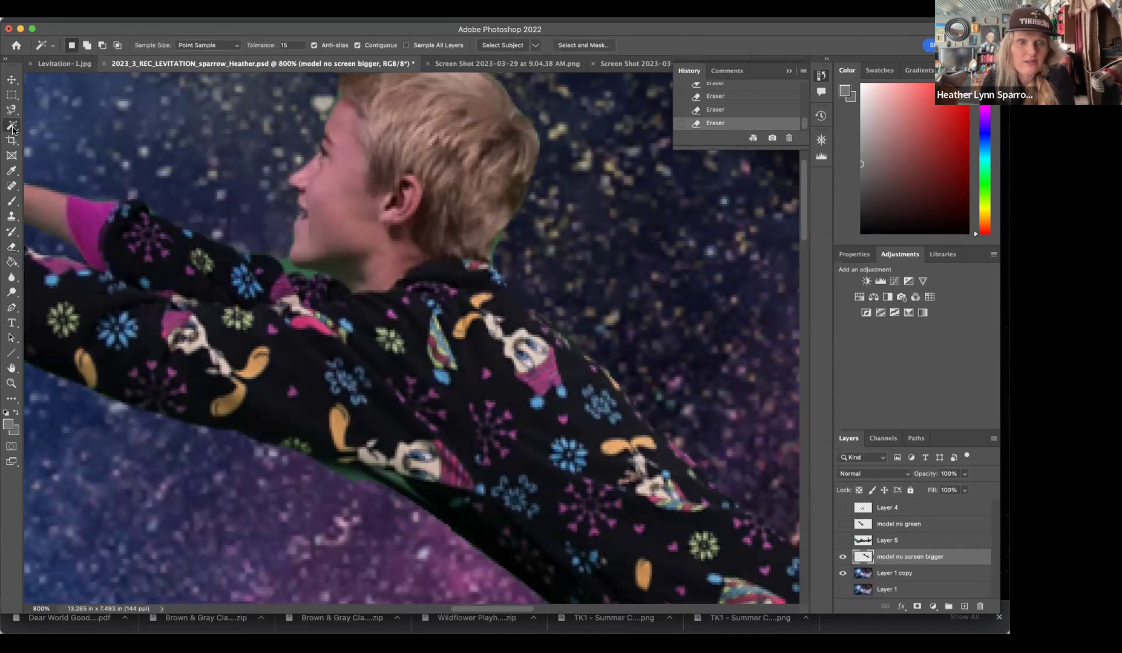
pyautogui.click(291, 270)
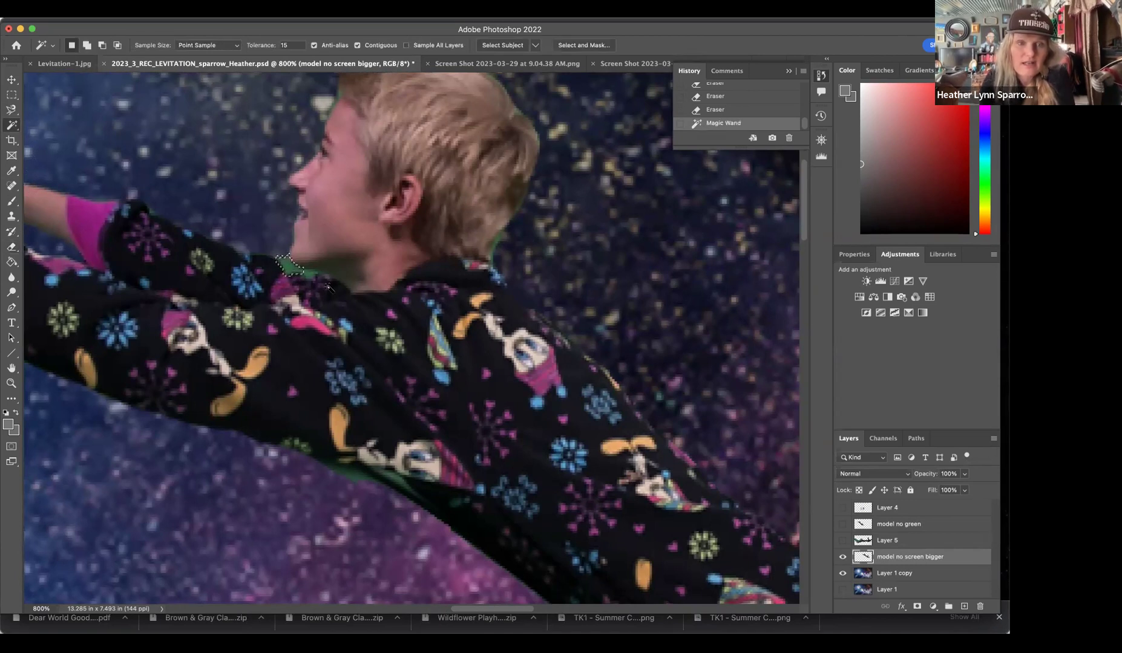
pyautogui.press('Delete')
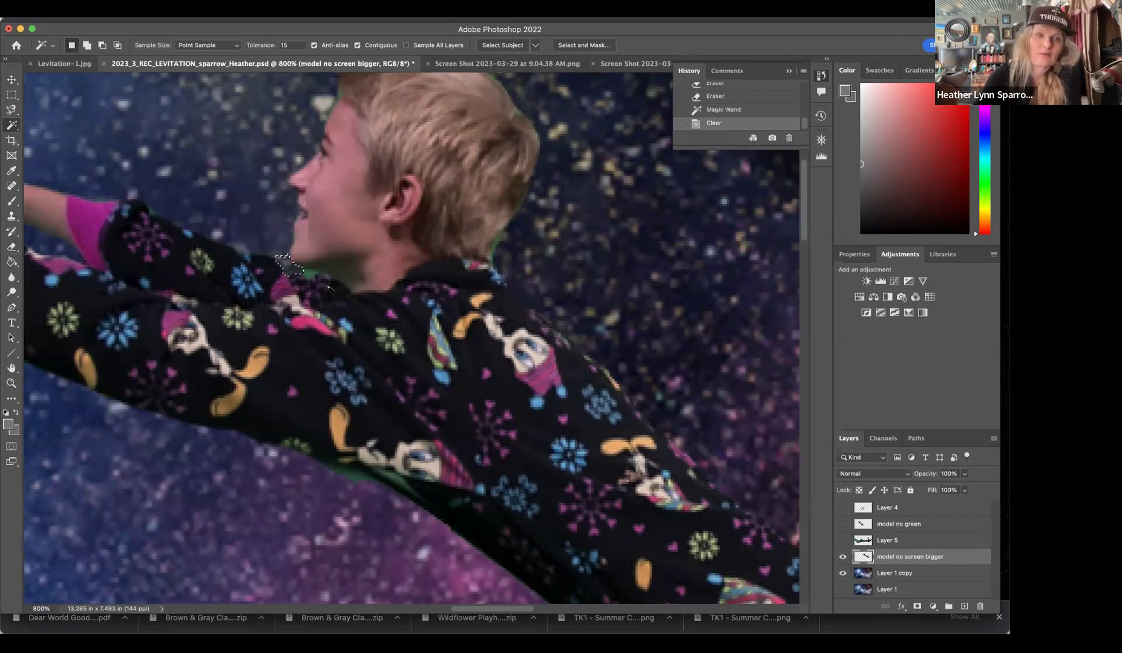
pyautogui.click(310, 275)
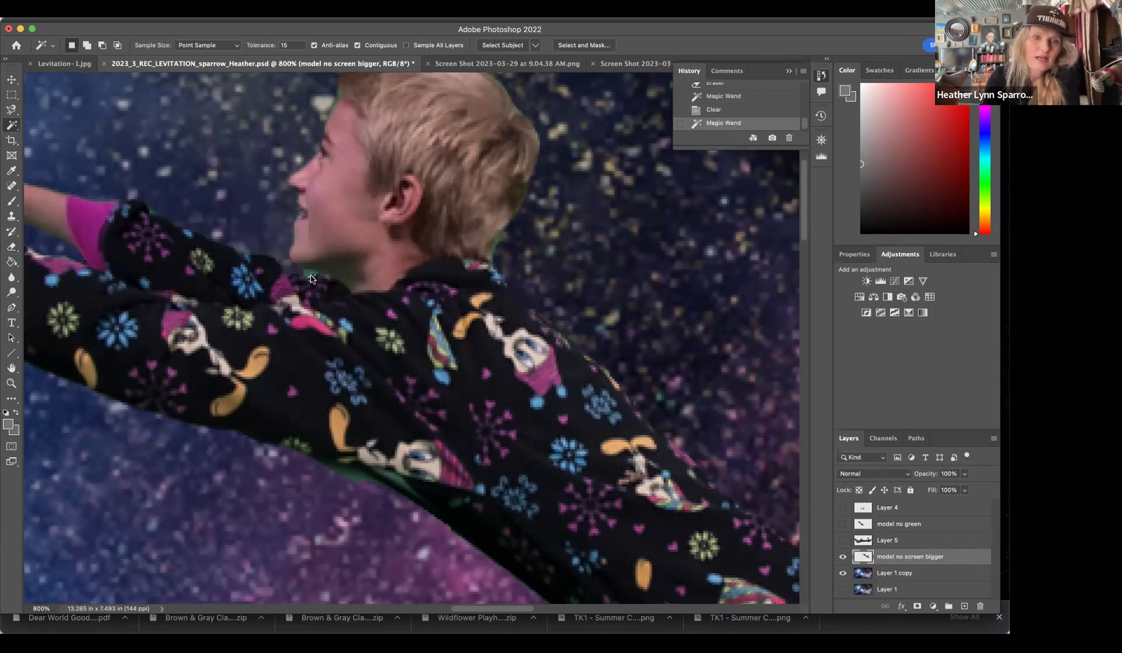
pyautogui.press('Delete')
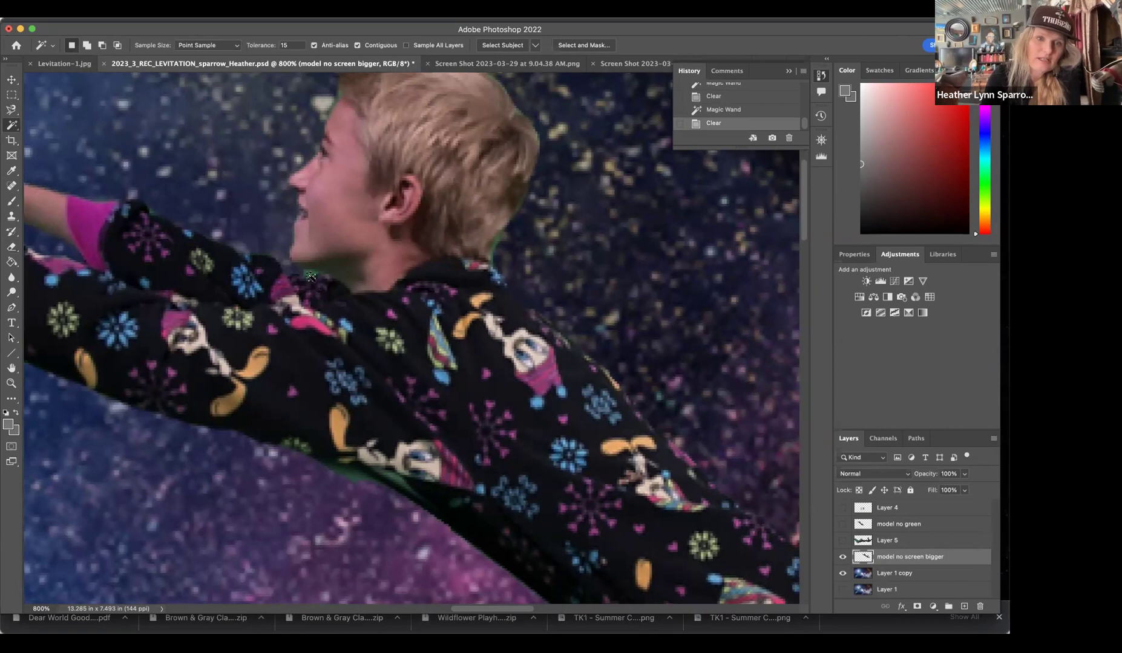
pyautogui.click(310, 275)
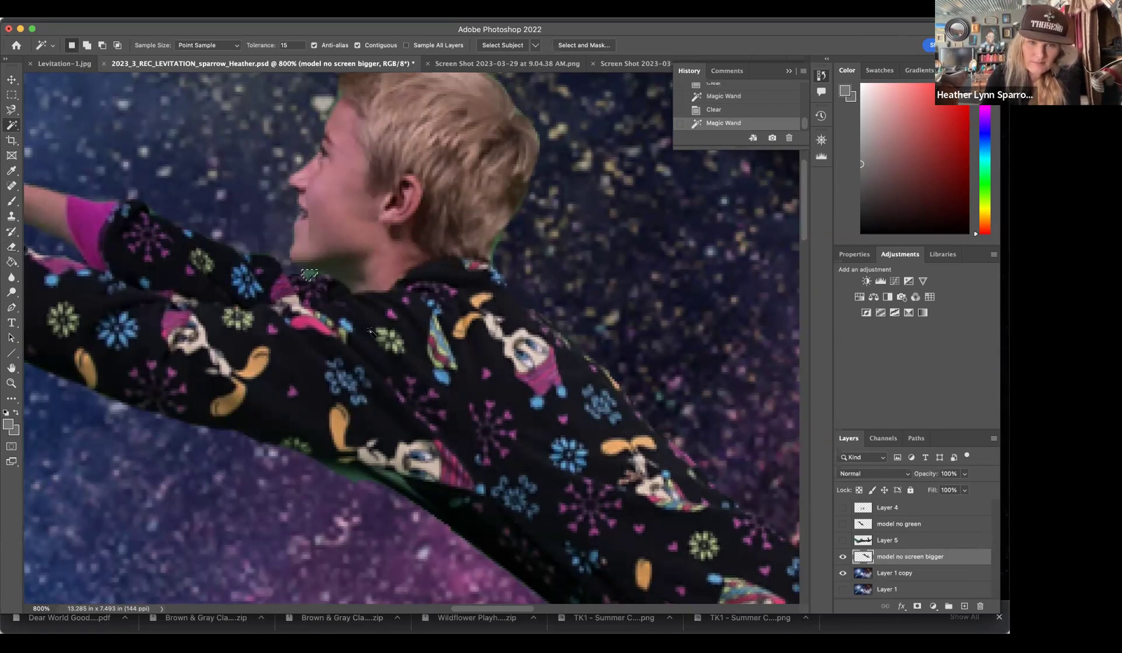
pyautogui.press('Delete')
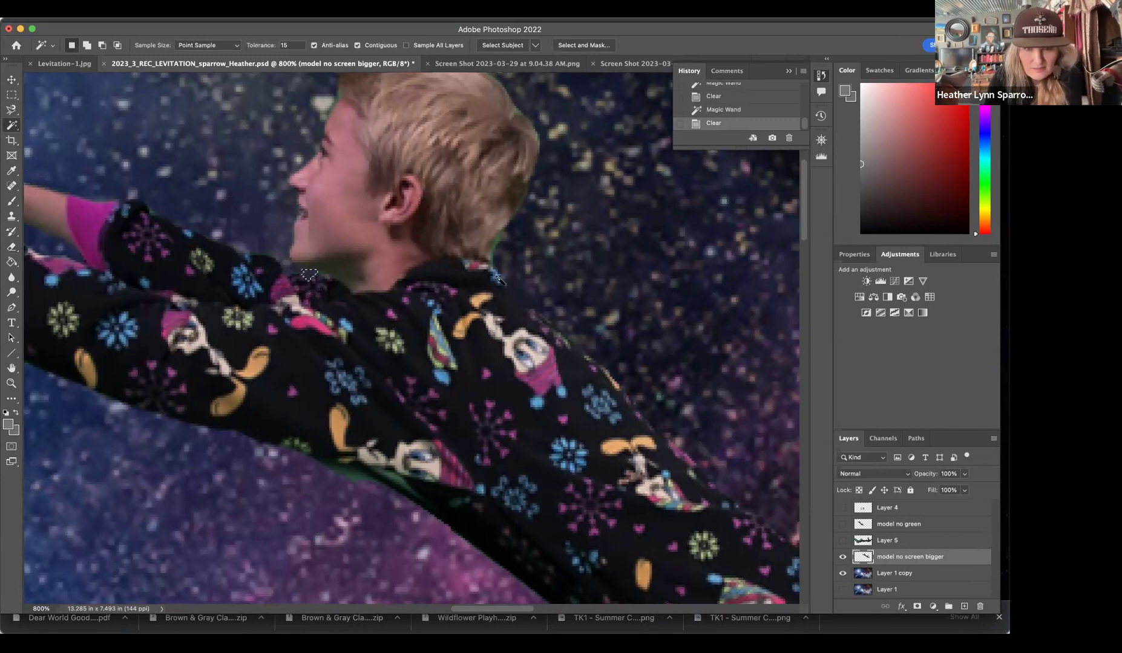
pyautogui.hotkey('ctrl', 'd')
# - Select the green fringe at the back of the boy's neck with the Magic Wand, delete it and deselect
pyautogui.click(493, 249)
pyautogui.press('Delete')
pyautogui.hotkey('ctrl', 'd')
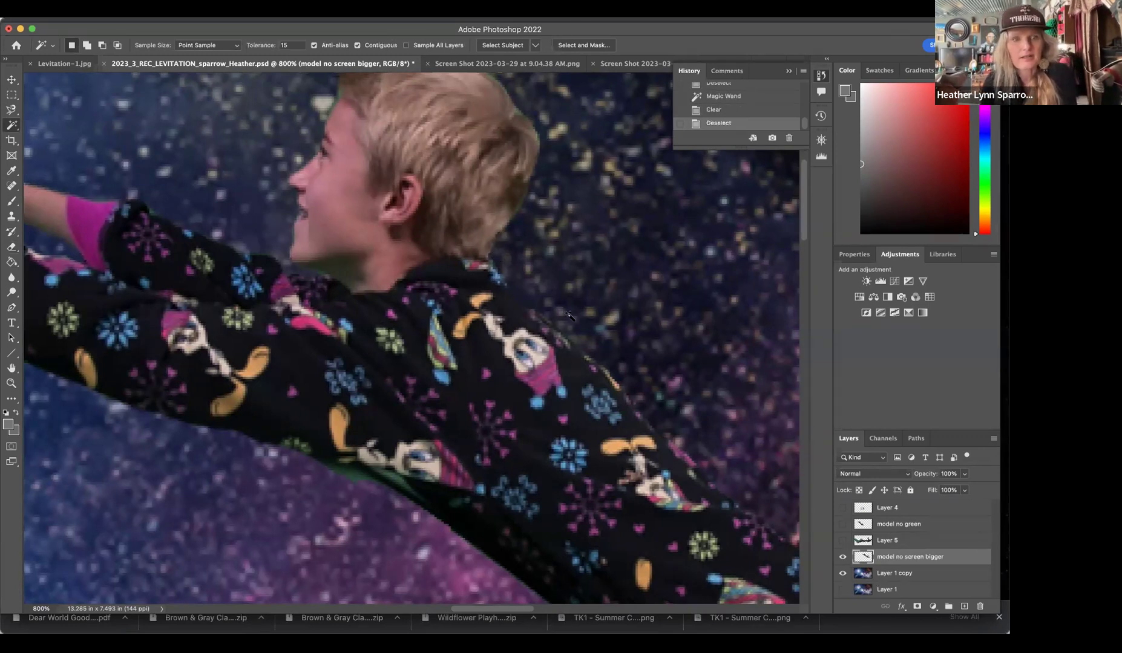
# - Review the cleaned edges around the head and body, then the full figure in the composite at 200%
pyautogui.hscroll(5, 569, 315)
pyautogui.scroll(3, 568, 315)
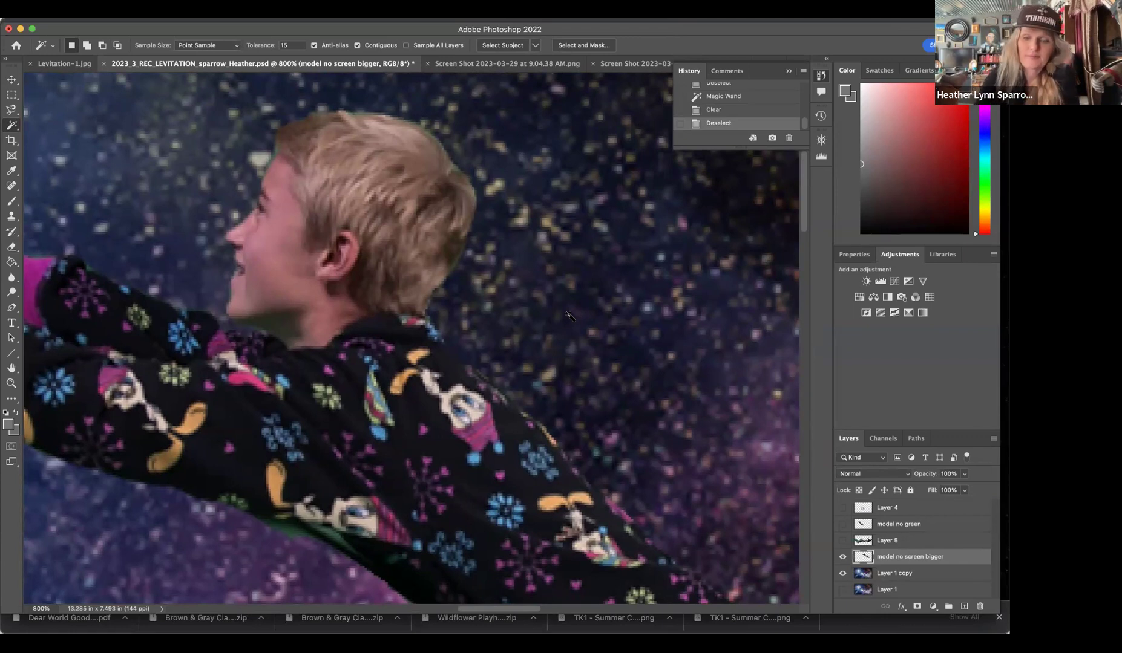
pyautogui.press('super+minus')
pyautogui.press('super+minus')
pyautogui.press('super+minus')
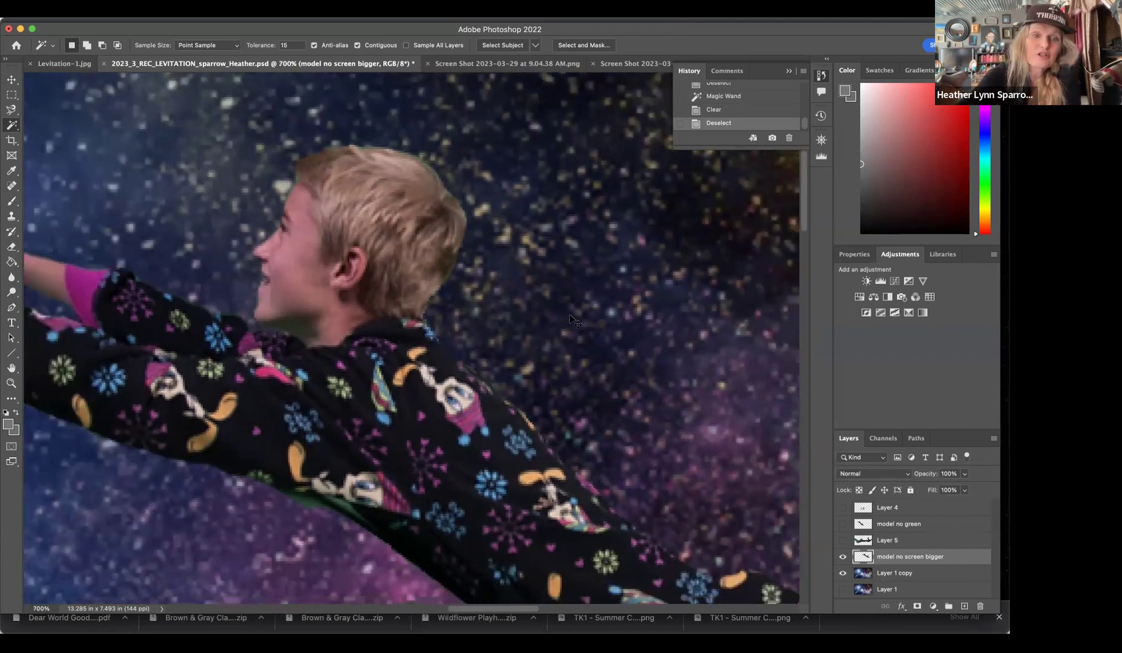
pyautogui.press('super+minus')
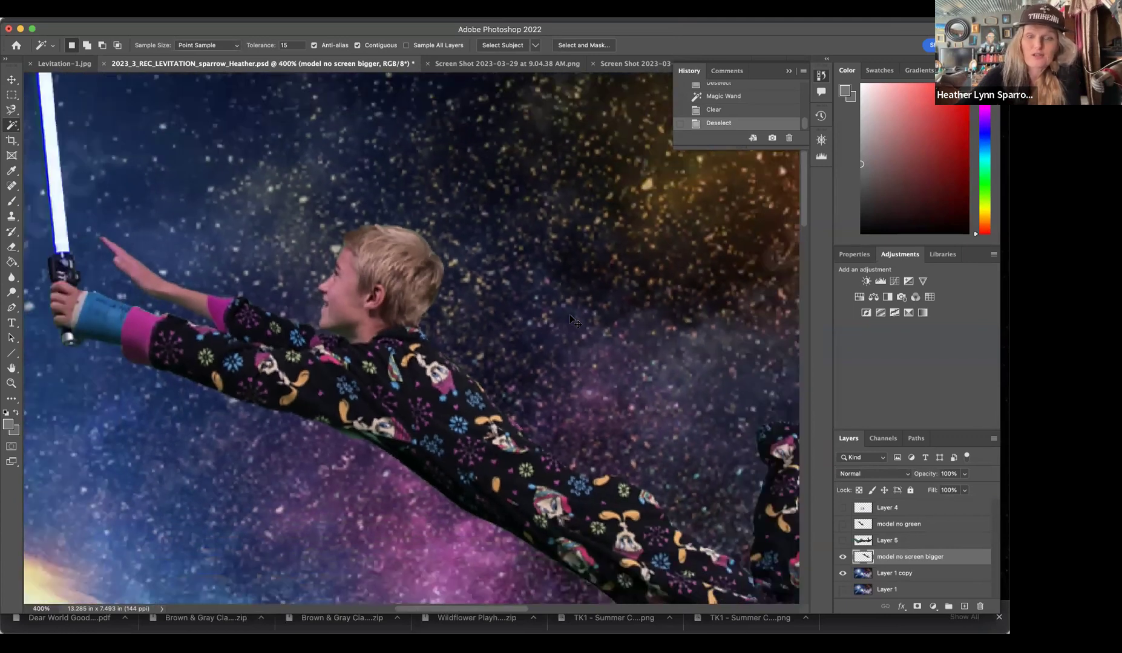
pyautogui.press('super+minus')
pyautogui.press('super+minus')
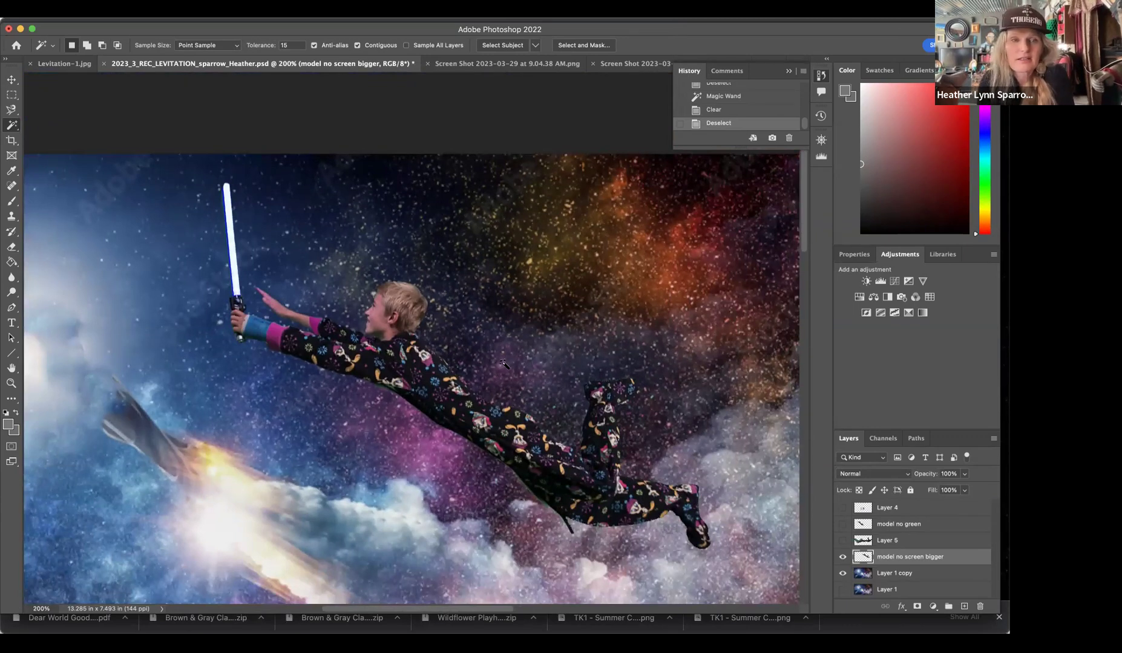
# - Review the whole flying-figure composite against the space background at 100%
pyautogui.click(12, 80)
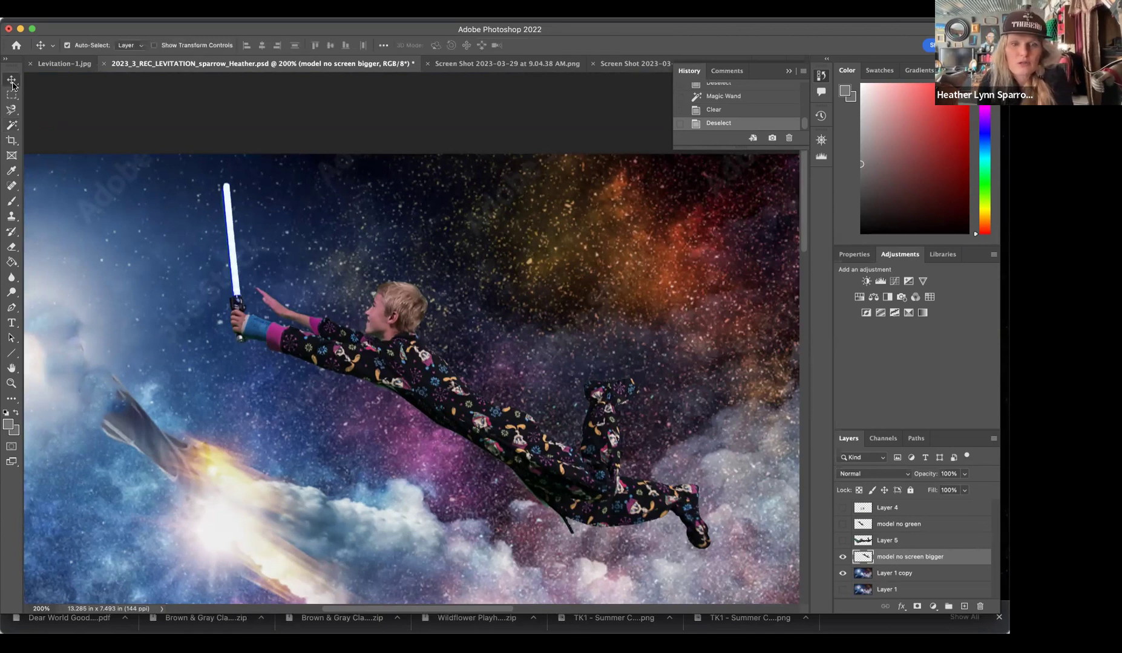
pyautogui.press('super')
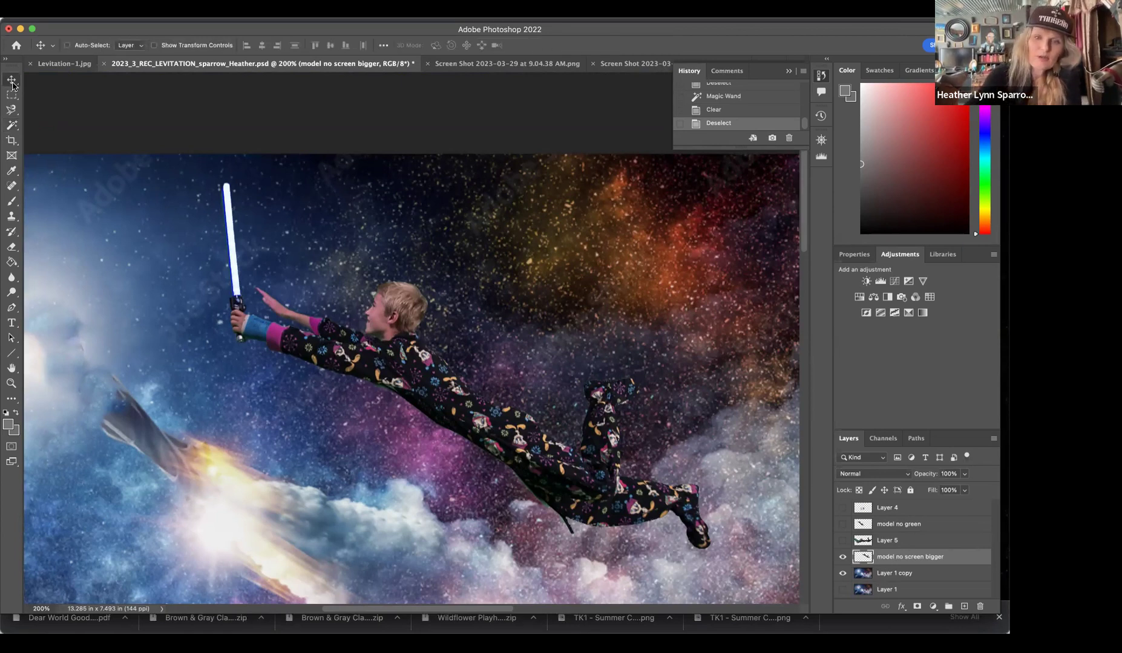
pyautogui.press('super+minus')
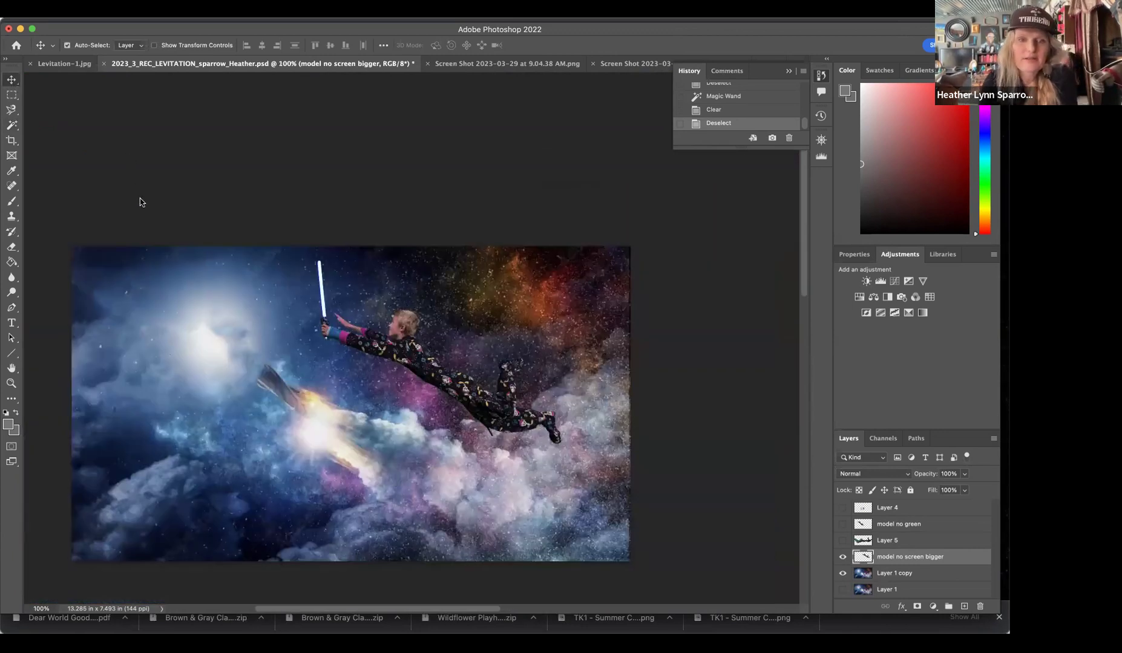
pyautogui.scroll(-3, 220, 347)
pyautogui.hscroll(-3, 220, 348)
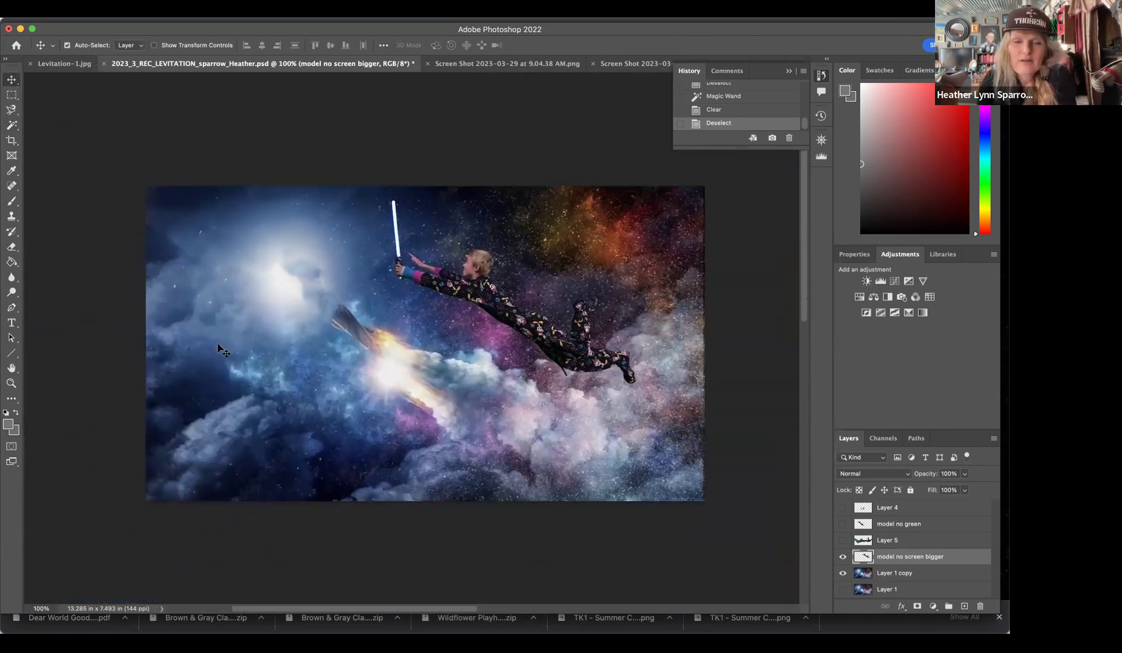
pyautogui.scroll(-1, 217, 342)
pyautogui.hscroll(-1, 217, 342)
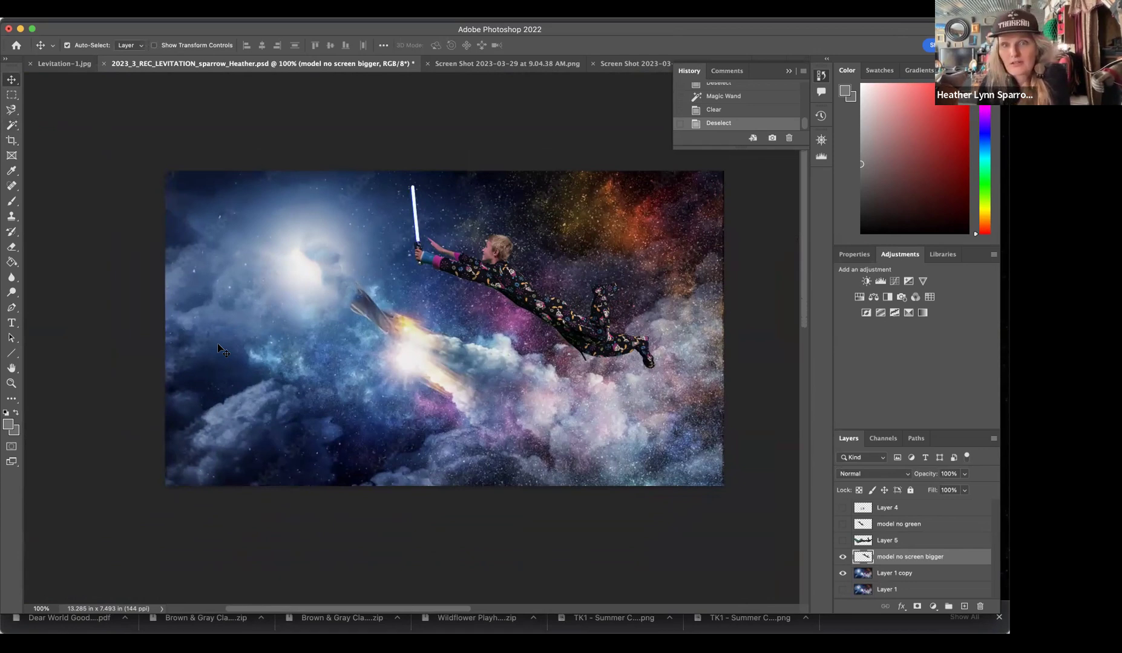
# - Look through the open city skyline and lightning backdrop screenshots, then return to the levitation composite
pyautogui.click(478, 64)
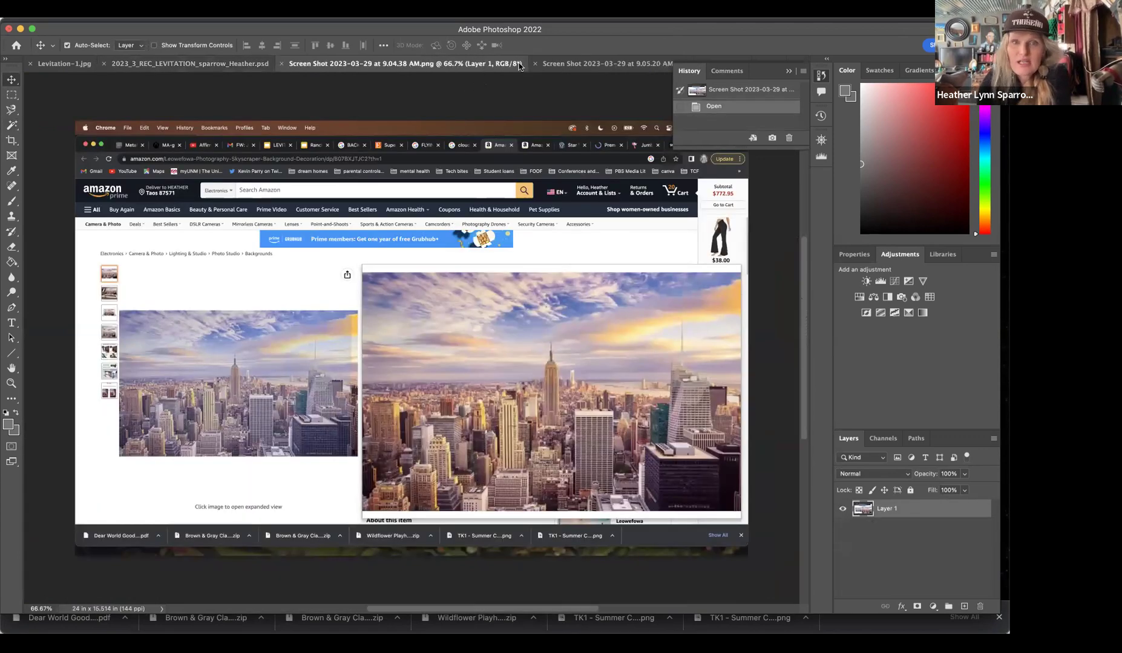
pyautogui.click(598, 64)
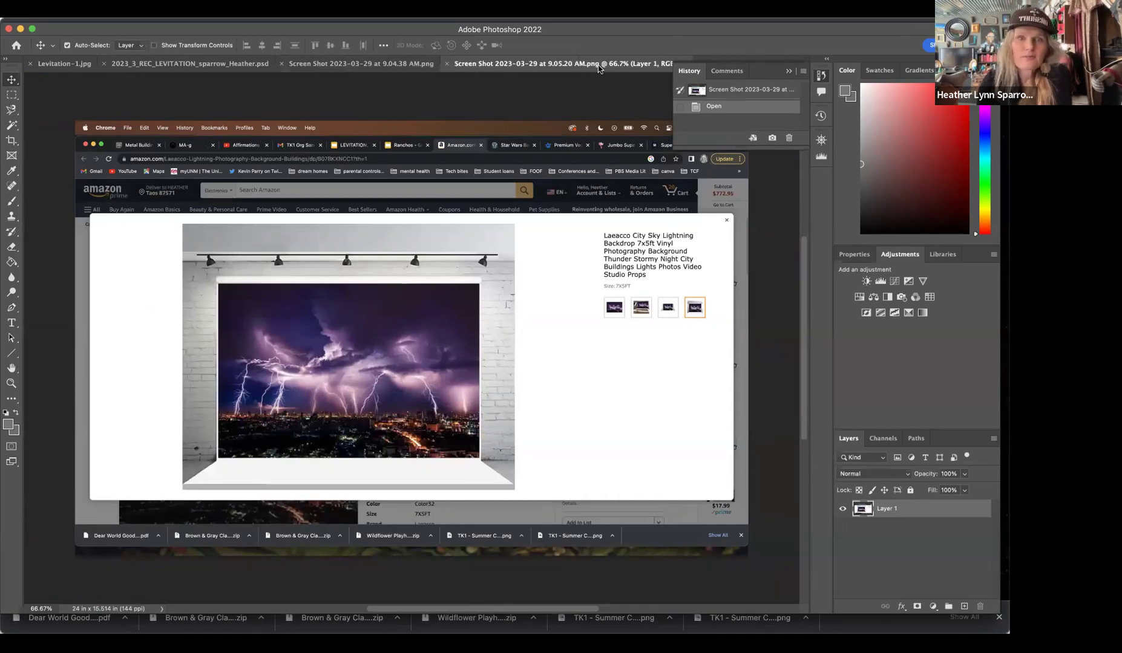
pyautogui.click(418, 64)
pyautogui.click(230, 64)
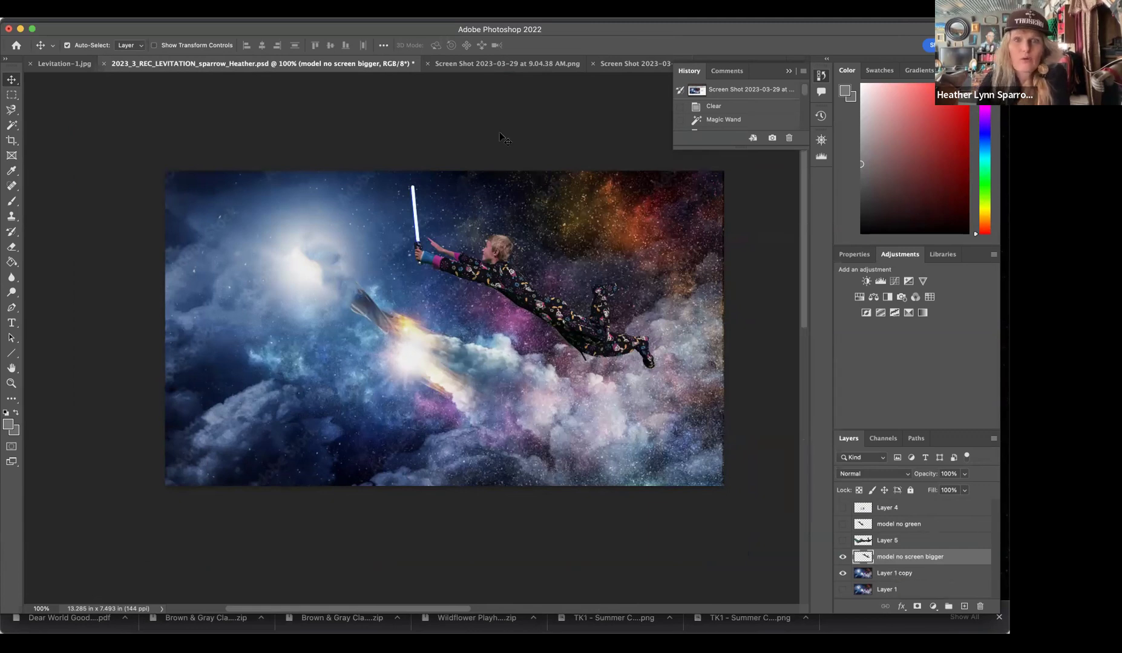
# - Copy the large city skyline picture from the 9.04.38 AM screenshot using a rectangular selection and paste it into the levitation composite
pyautogui.click(497, 66)
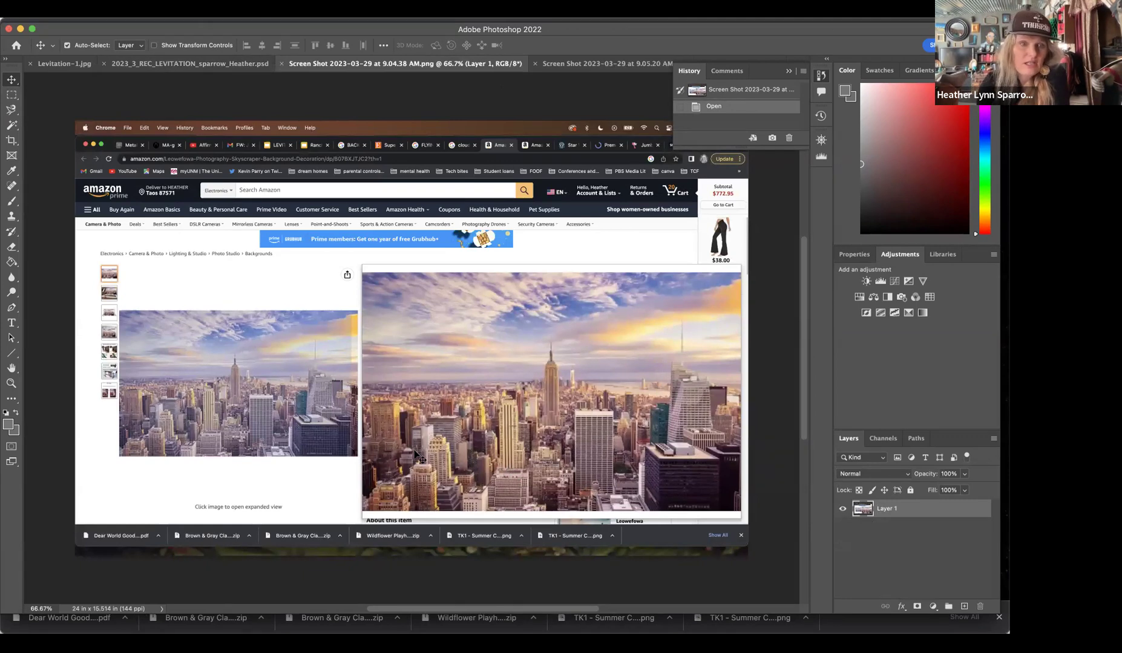
pyautogui.click(10, 95)
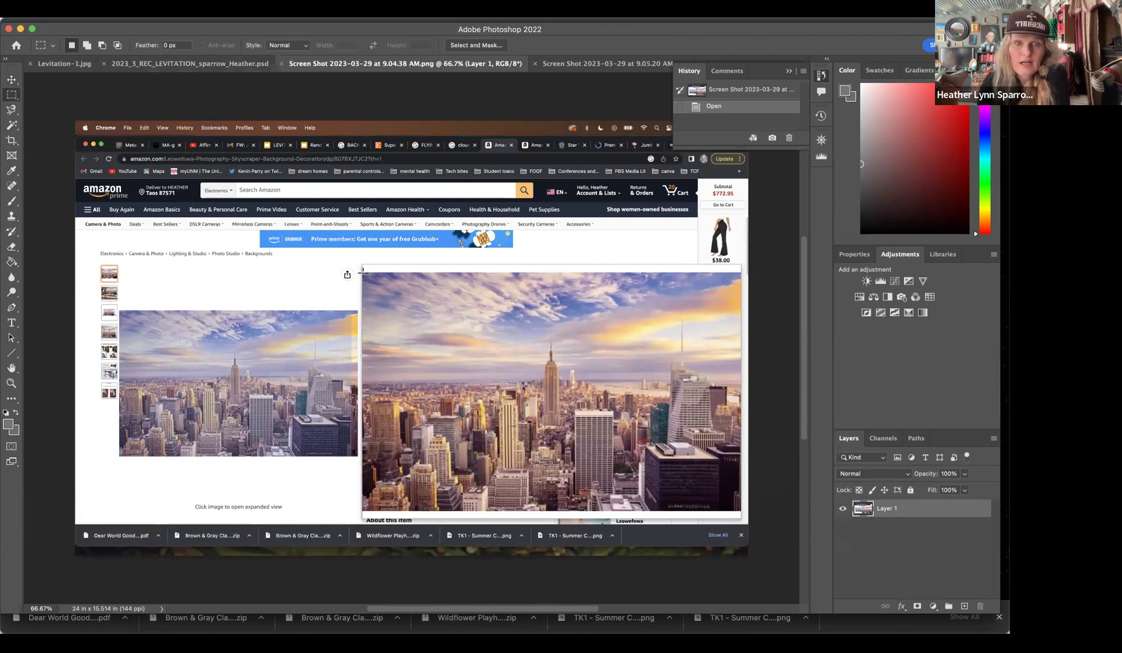
pyautogui.moveTo(363, 271); pyautogui.dragTo(739, 514)
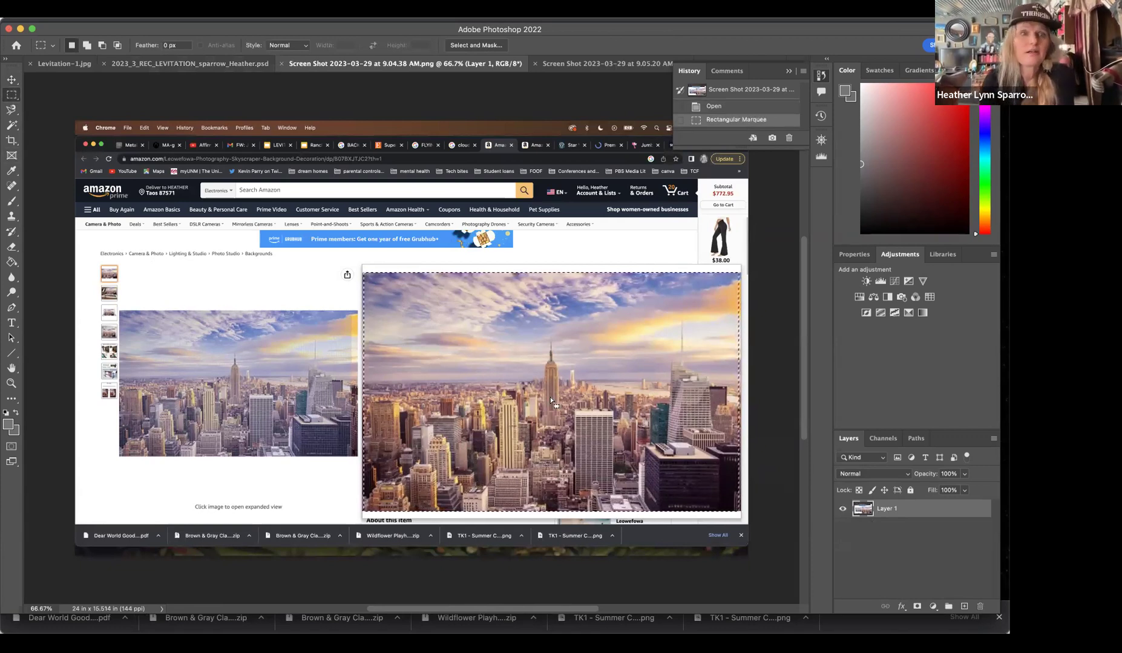
pyautogui.click(221, 64)
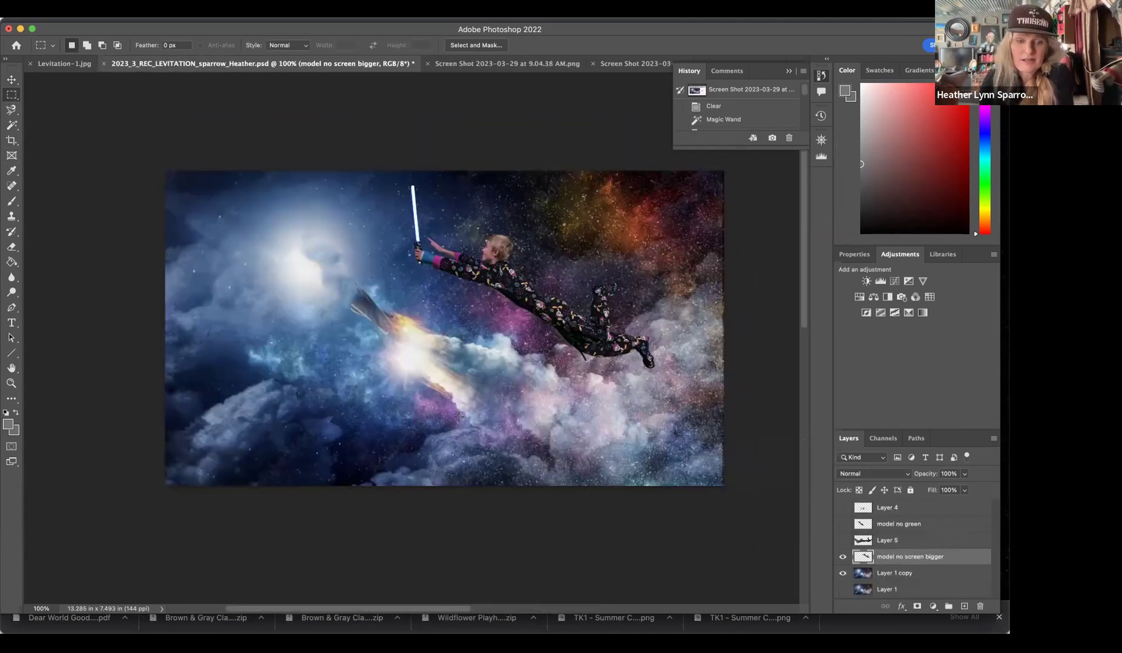
pyautogui.press('super+v')
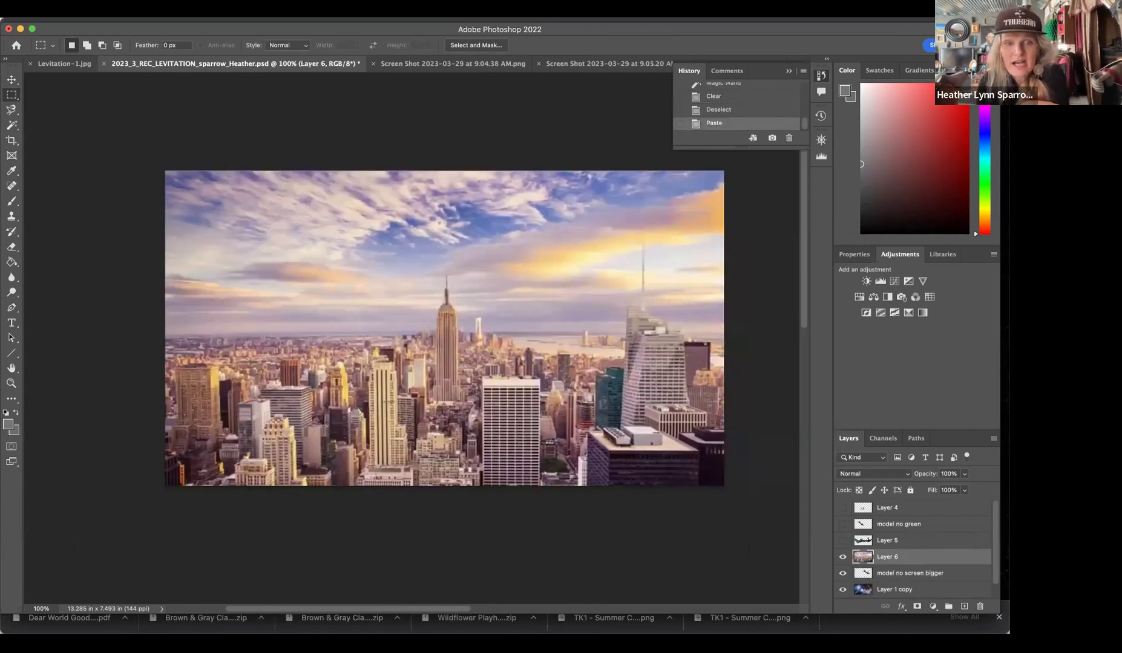
# - Rename the pasted skyline layer "city scape"
pyautogui.doubleClick(887, 556)
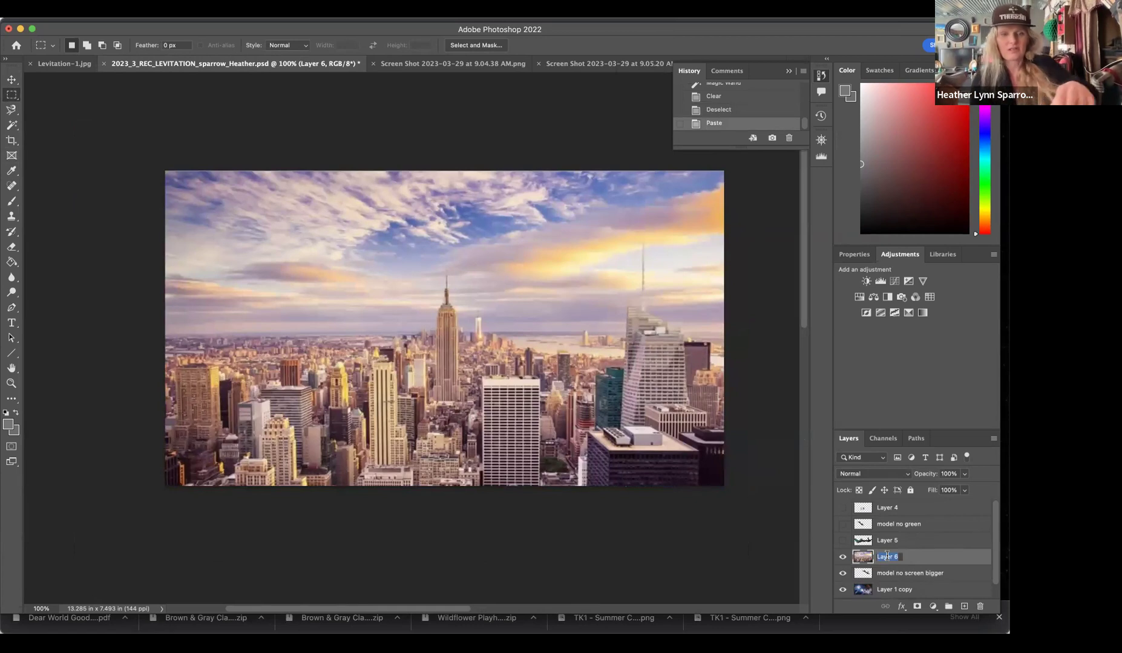
pyautogui.write('city')
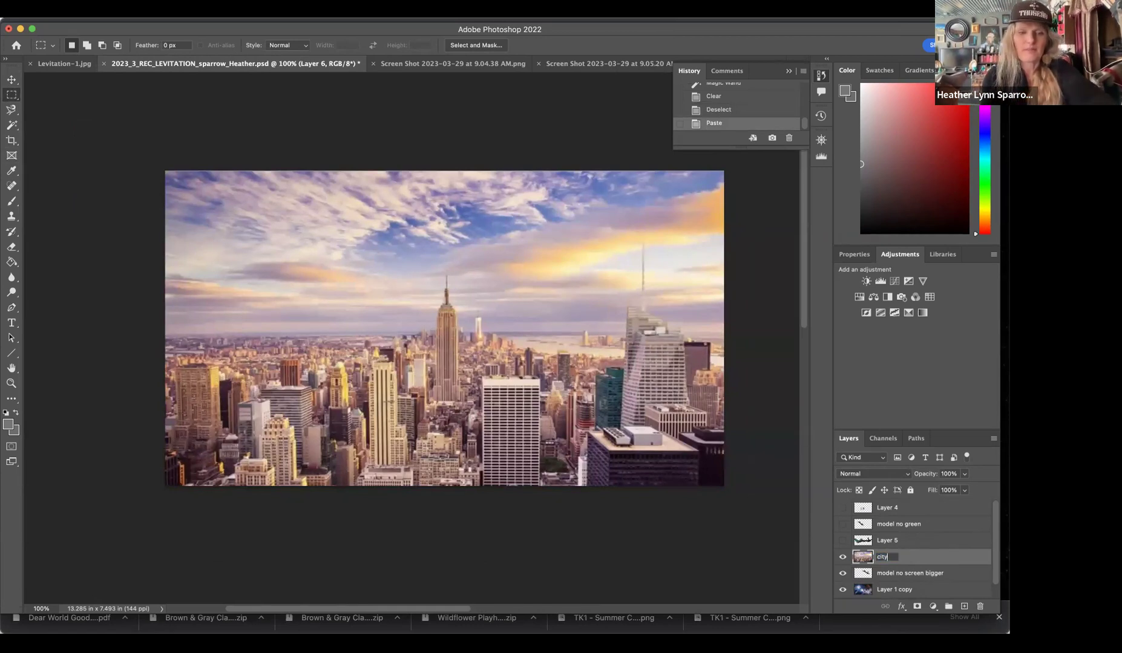
pyautogui.write(' scape')
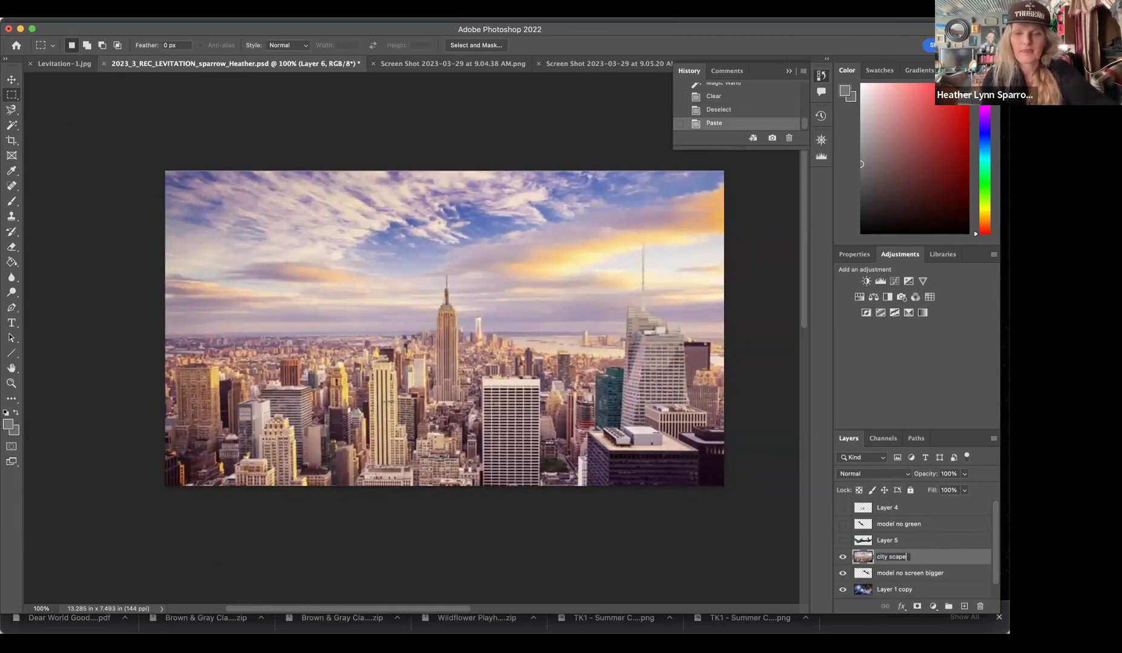
pyautogui.press('Return')
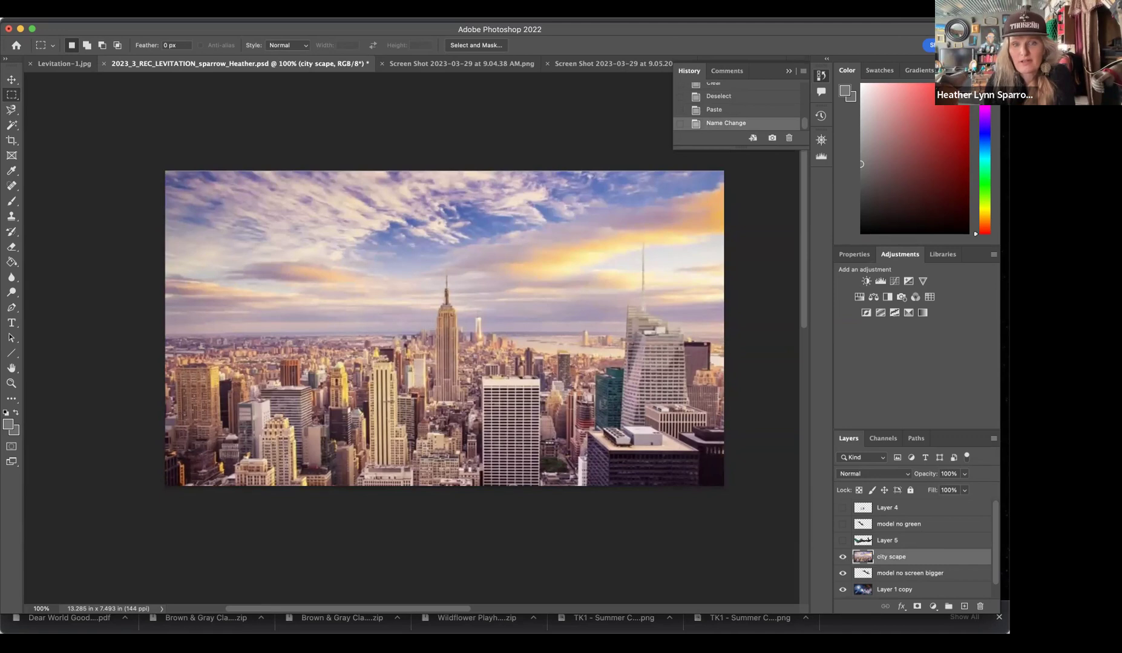
# - Hide and show the city scape layer, try it beneath the "model no screen bigger" layer, and put it back above
pyautogui.click(842, 556)
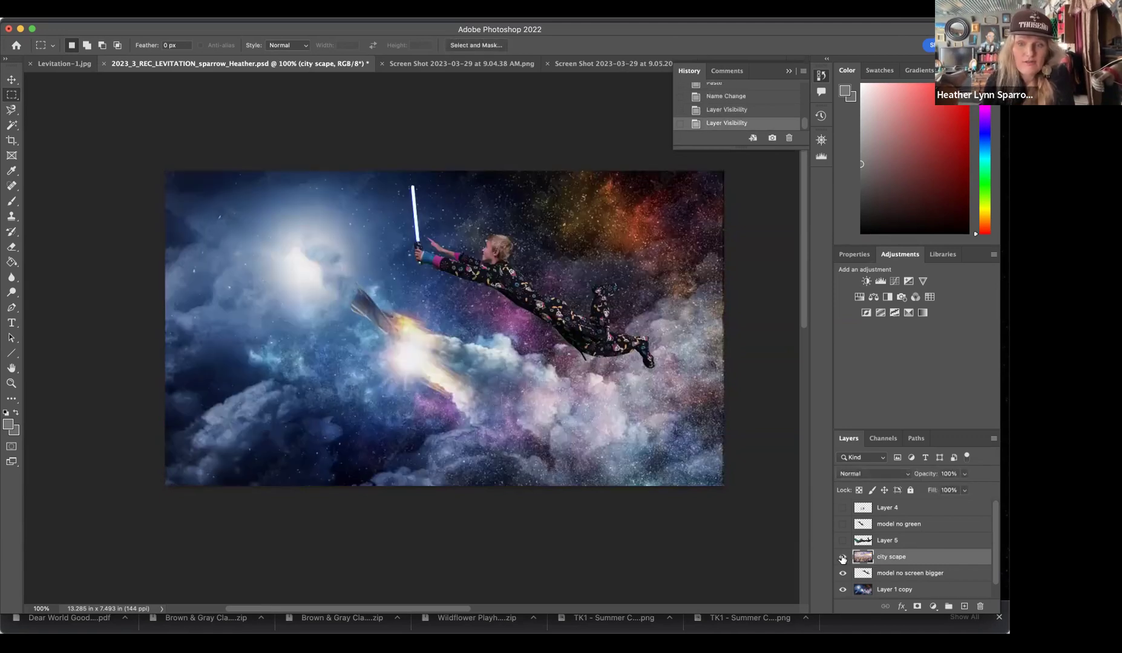
pyautogui.click(842, 556)
pyautogui.moveTo(916, 561); pyautogui.dragTo(916, 585)
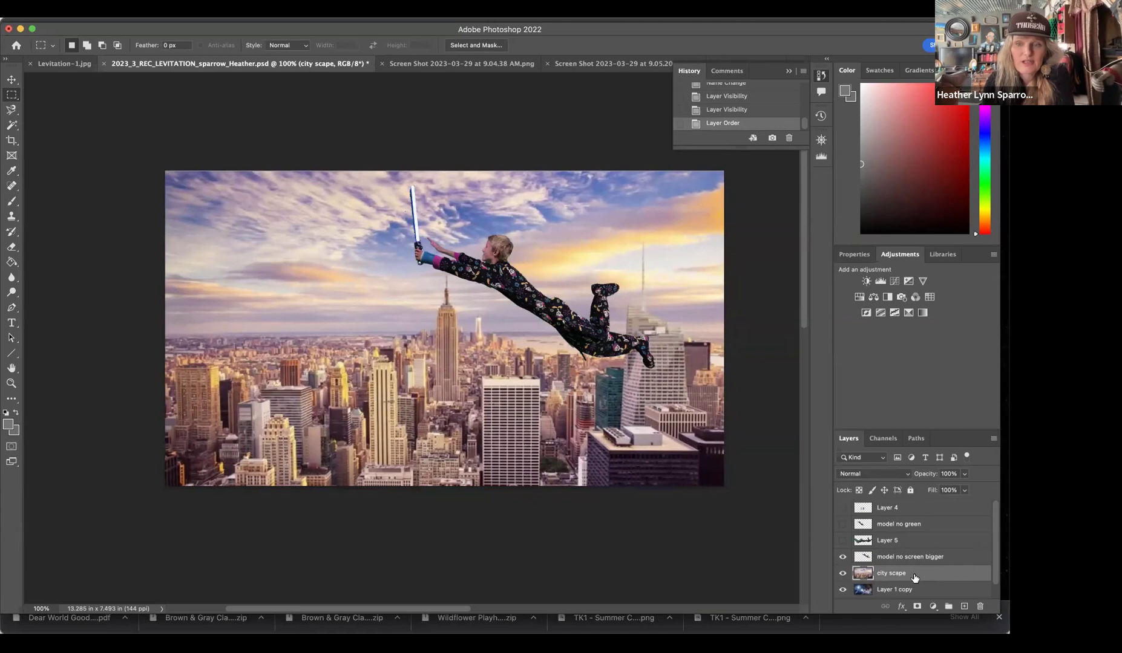
pyautogui.moveTo(914, 579); pyautogui.dragTo(913, 559)
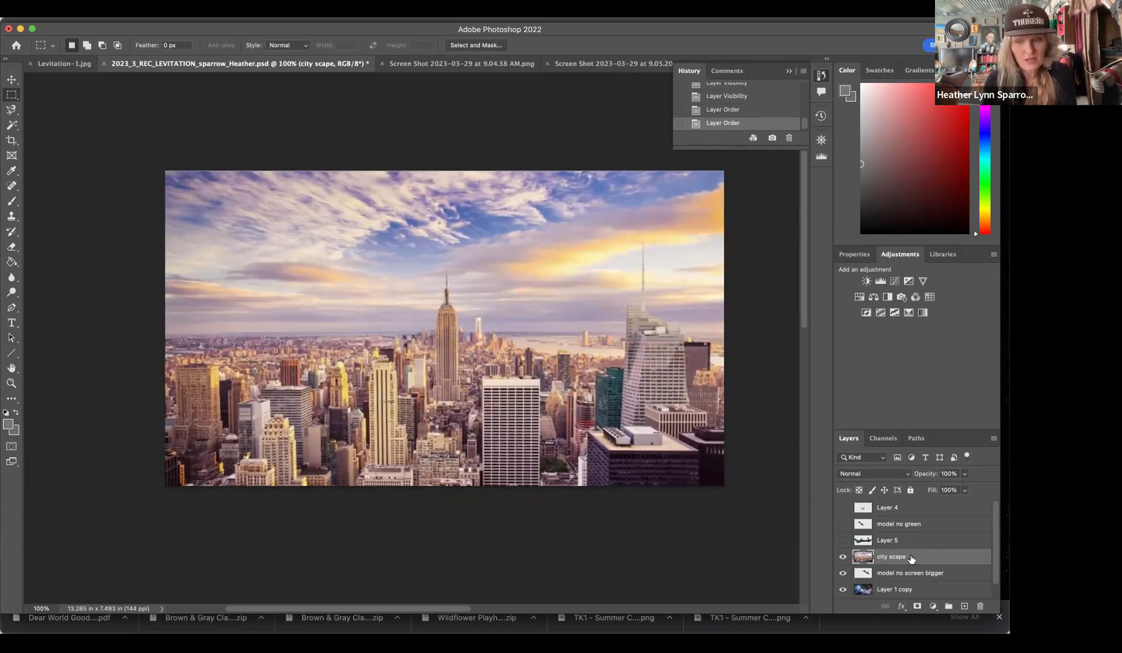
# - Compare the image with the city scape layer hidden and shown, and move the layer directly below "model no screen bigger"
pyautogui.click(842, 557)
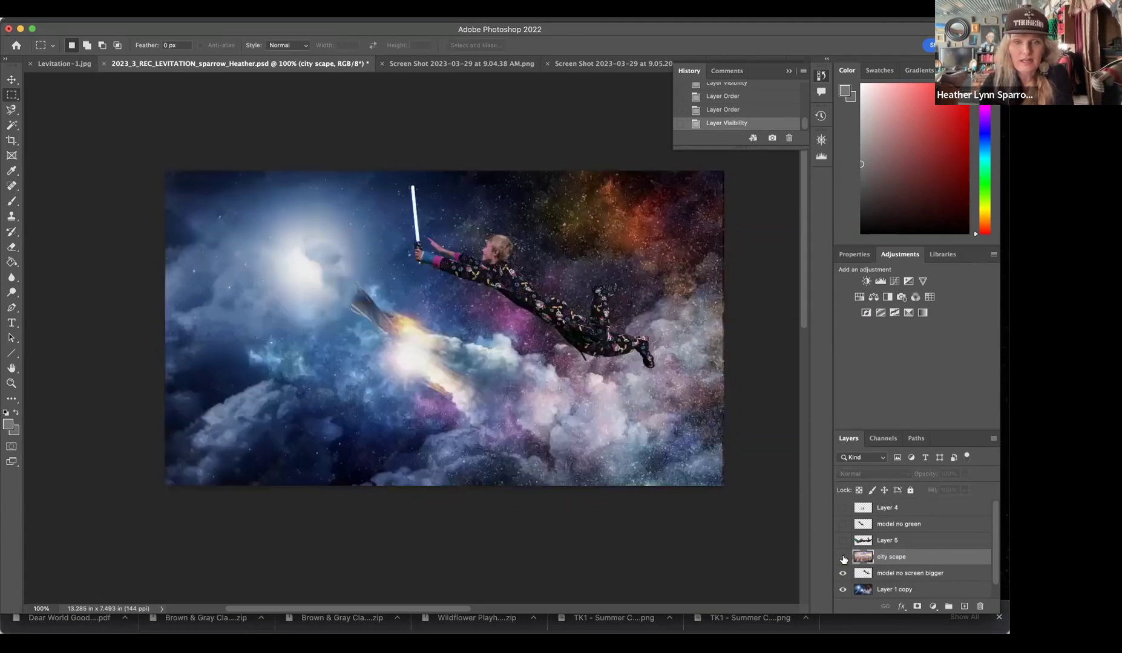
pyautogui.click(843, 558)
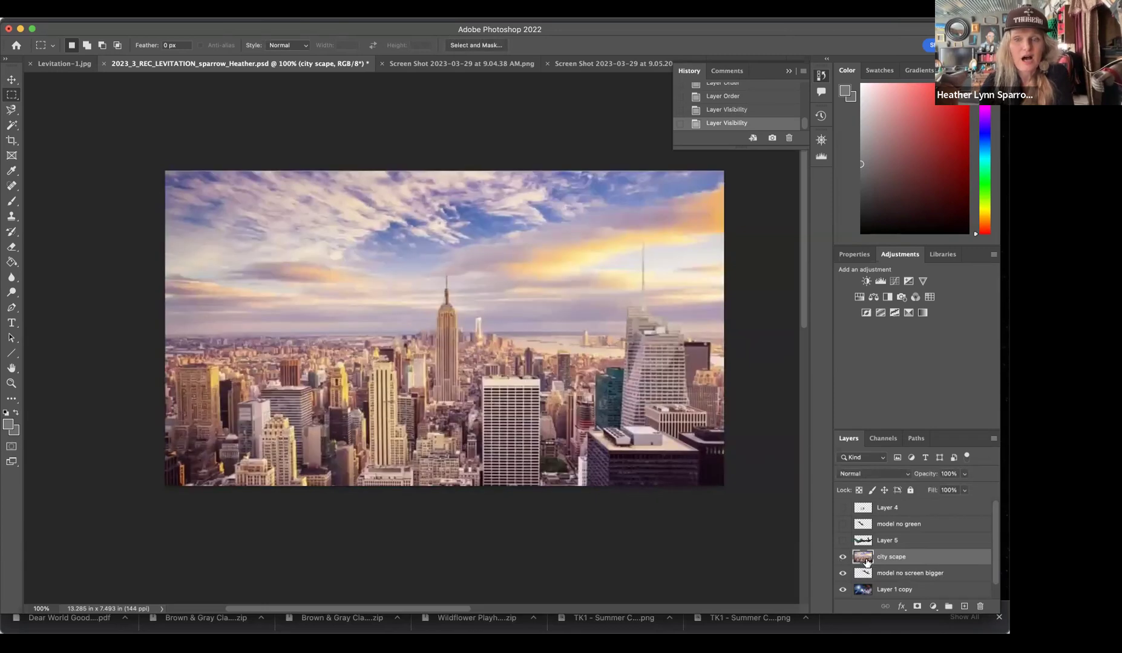
pyautogui.moveTo(917, 558); pyautogui.dragTo(914, 587)
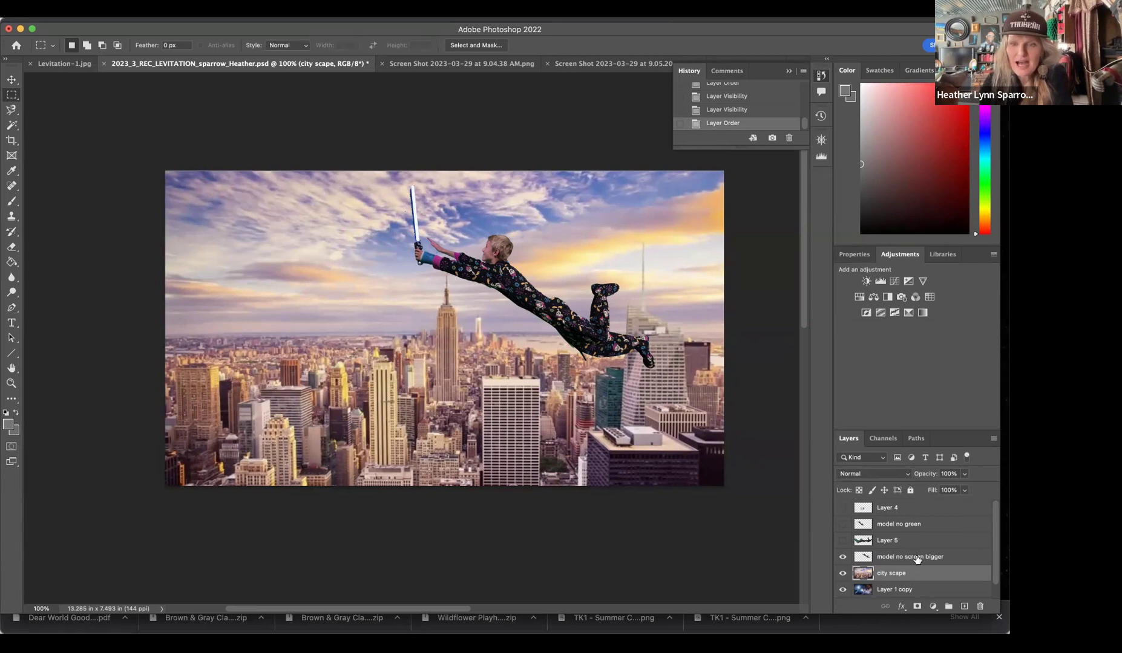
# - Erase the stray dark strand hanging below the figure's hip on the "model no screen bigger" layer with a hard round 35 px Eraser
pyautogui.click(953, 559)
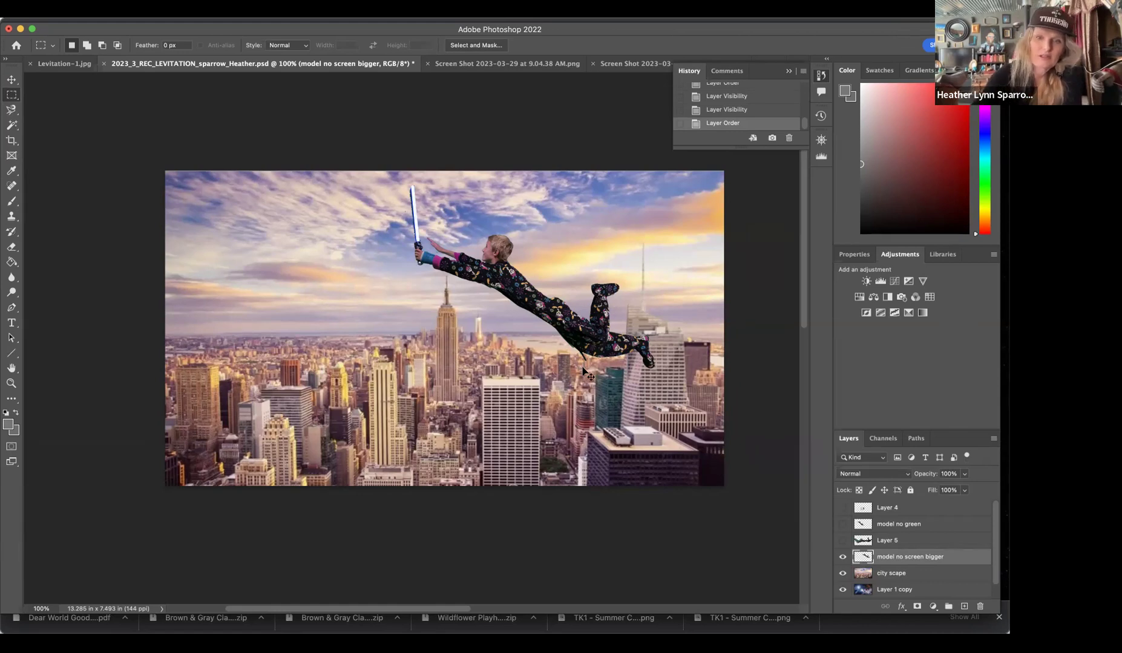
pyautogui.press('super+plus')
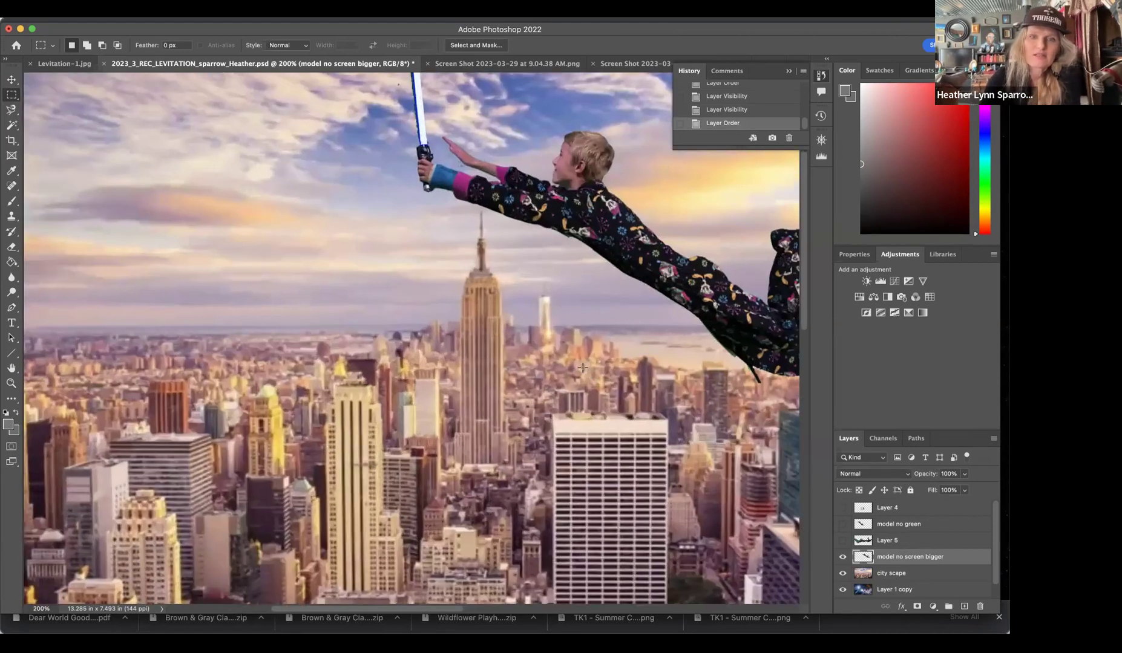
pyautogui.hscroll(10, 582, 367)
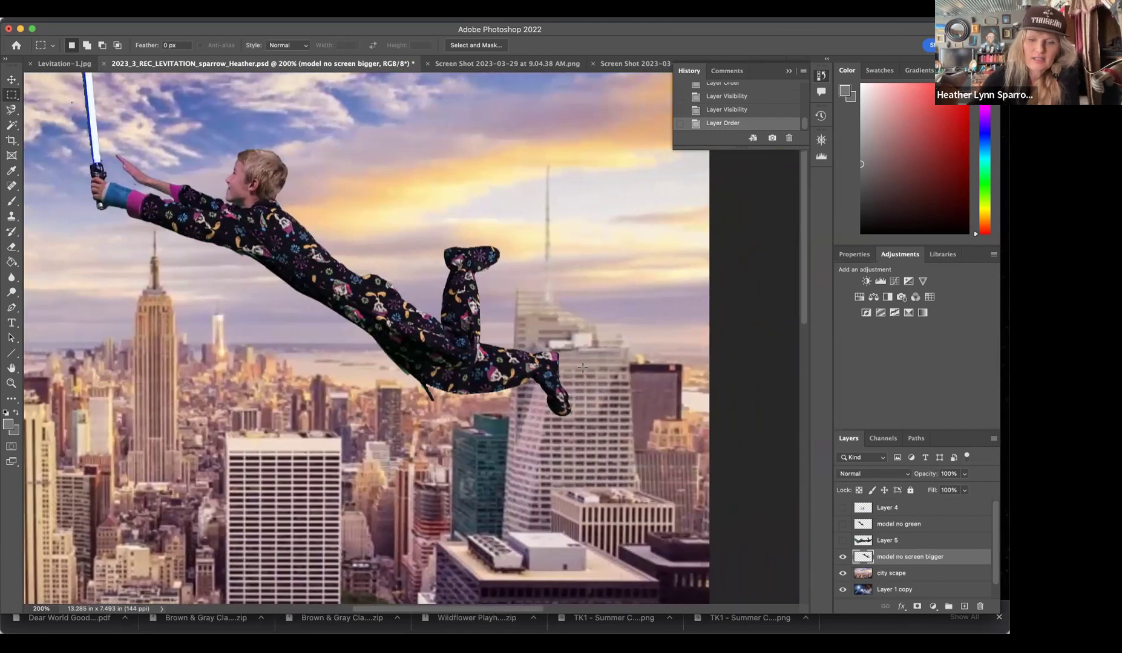
pyautogui.press('super+plus')
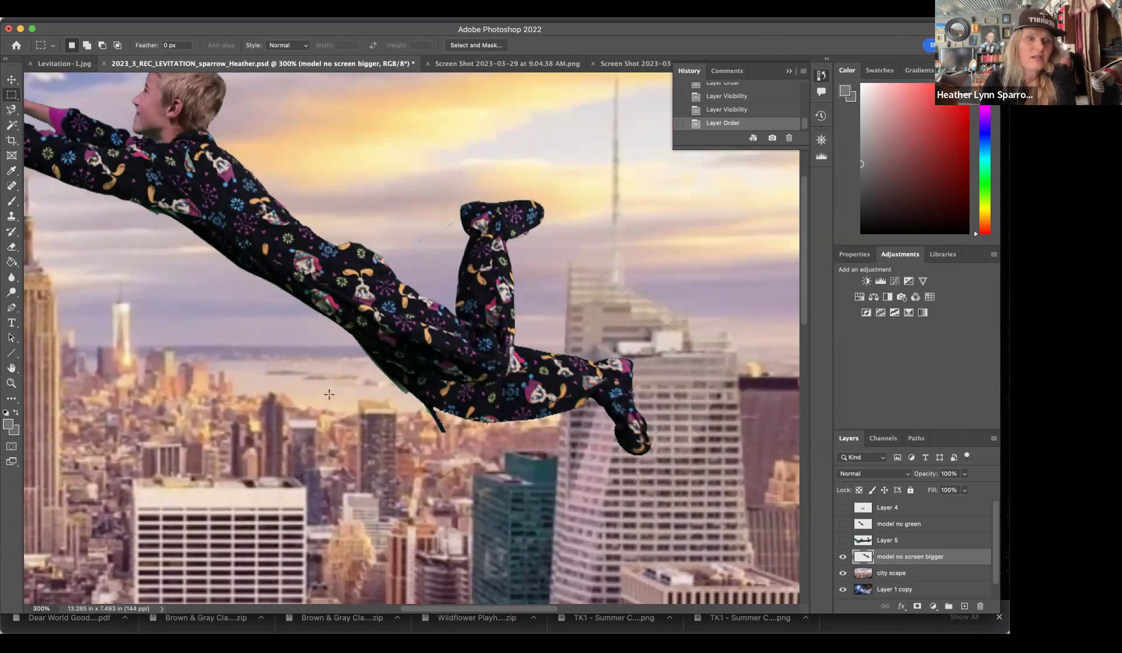
pyautogui.click(12, 248)
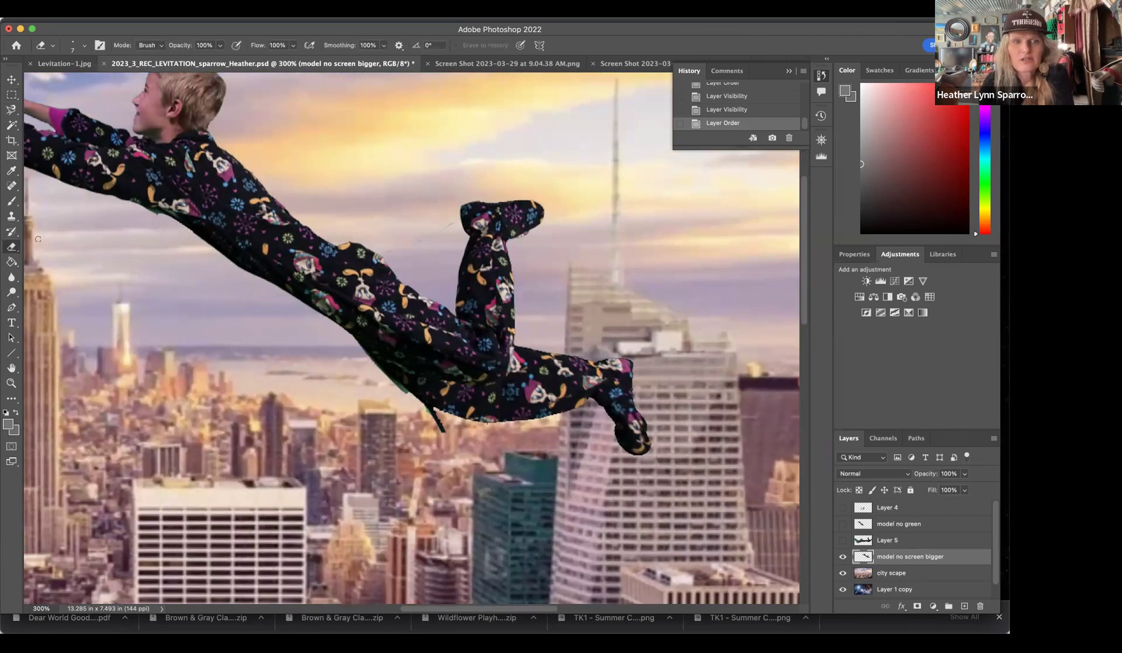
pyautogui.click(85, 47)
pyautogui.moveTo(68, 83); pyautogui.dragTo(79, 85)
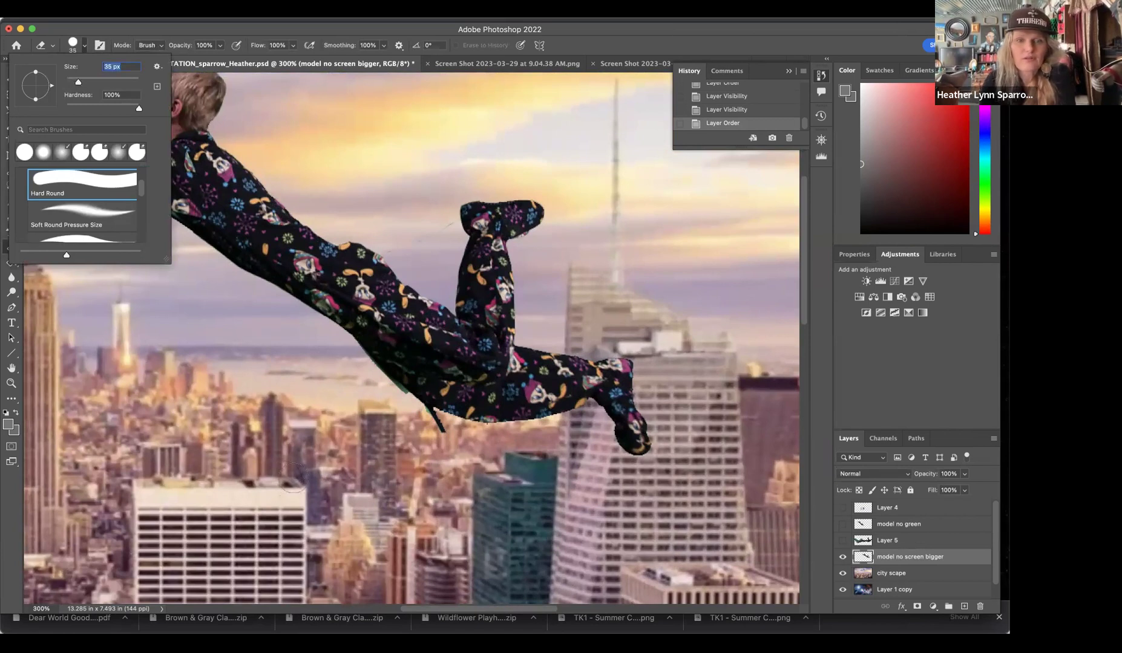
pyautogui.click(441, 445)
pyautogui.click(441, 435)
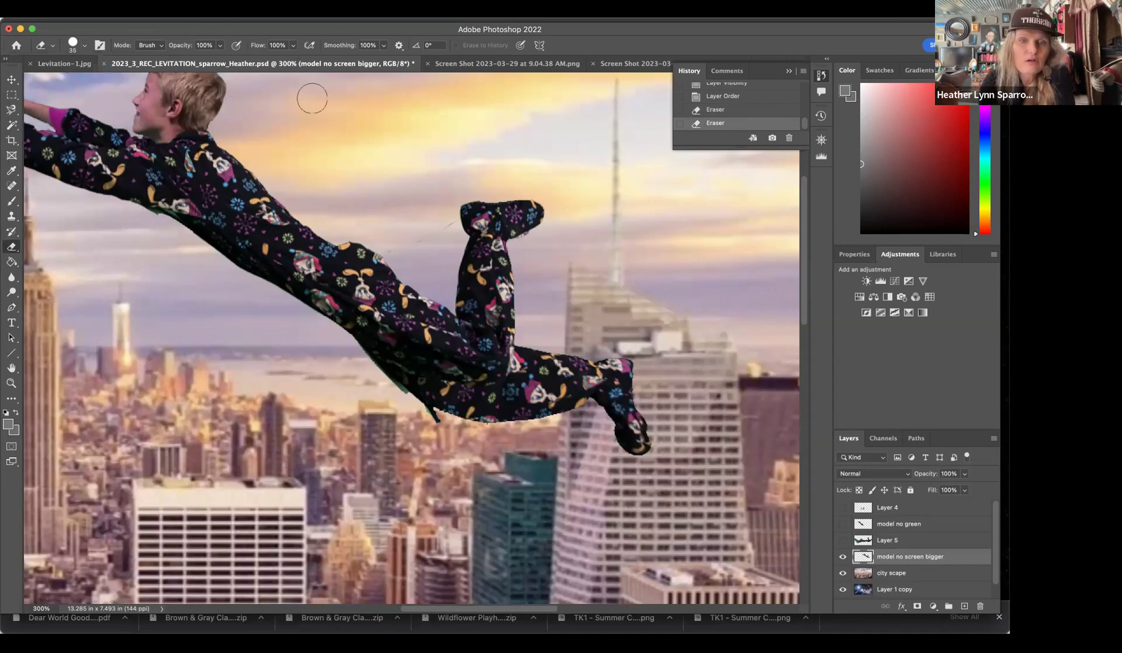
pyautogui.click(433, 432)
pyautogui.click(433, 431)
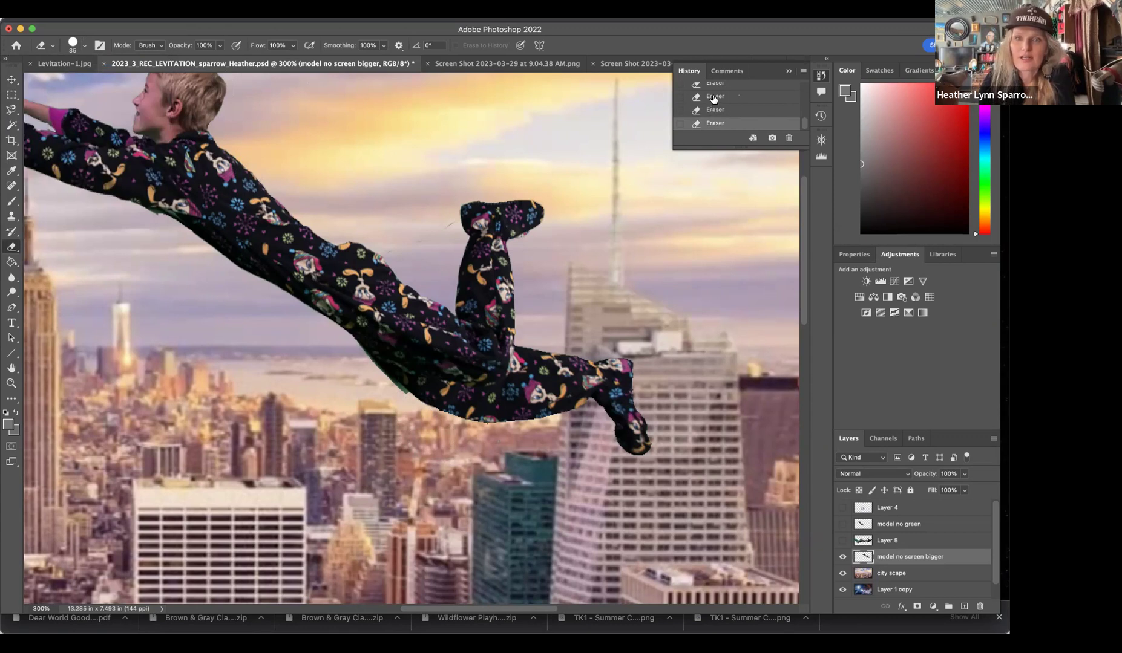
# - Try erasing the dark green remnants below the figure's hip with the 35 px Eraser, stepping back in the history after each attempt
pyautogui.scroll(1, 714, 99)
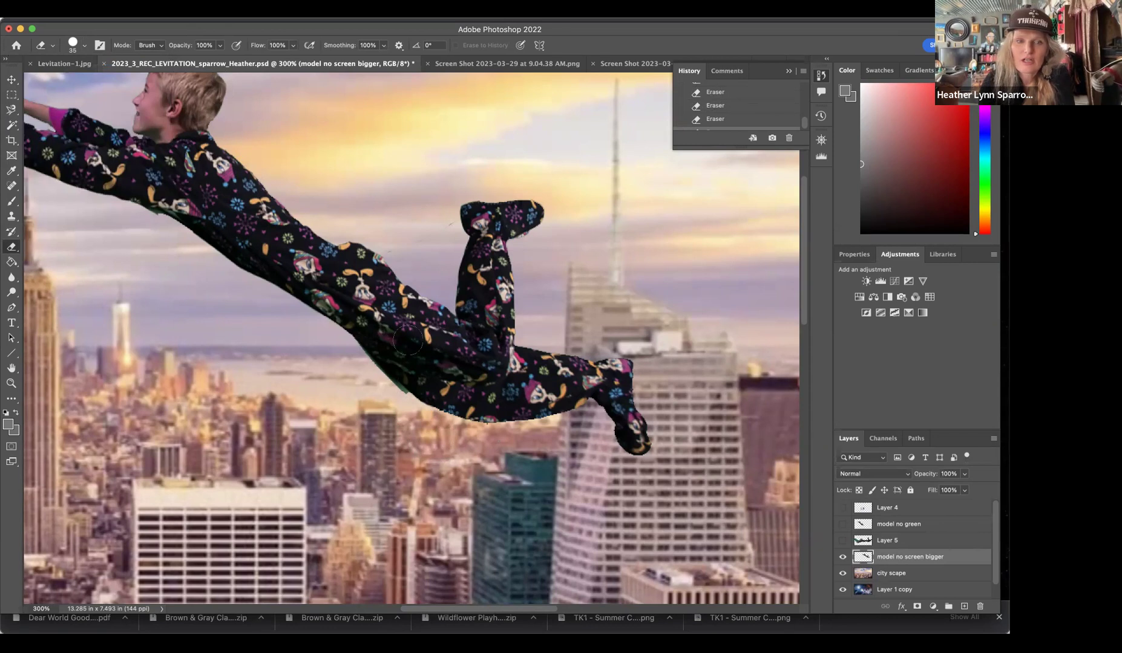
pyautogui.click(413, 394)
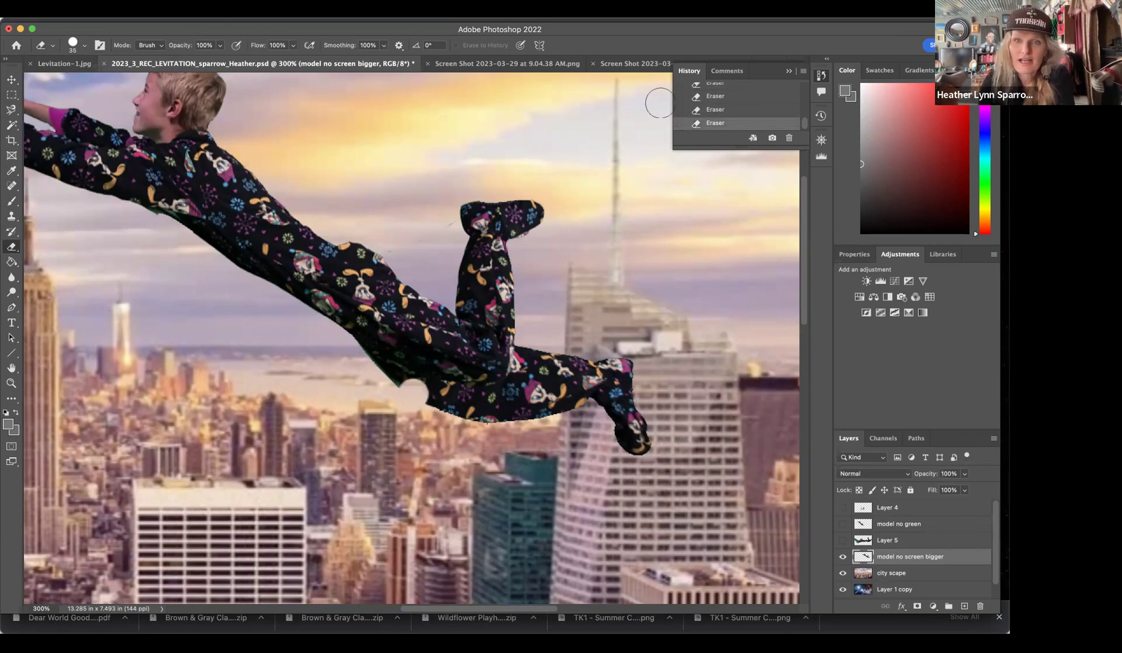
pyautogui.click(722, 110)
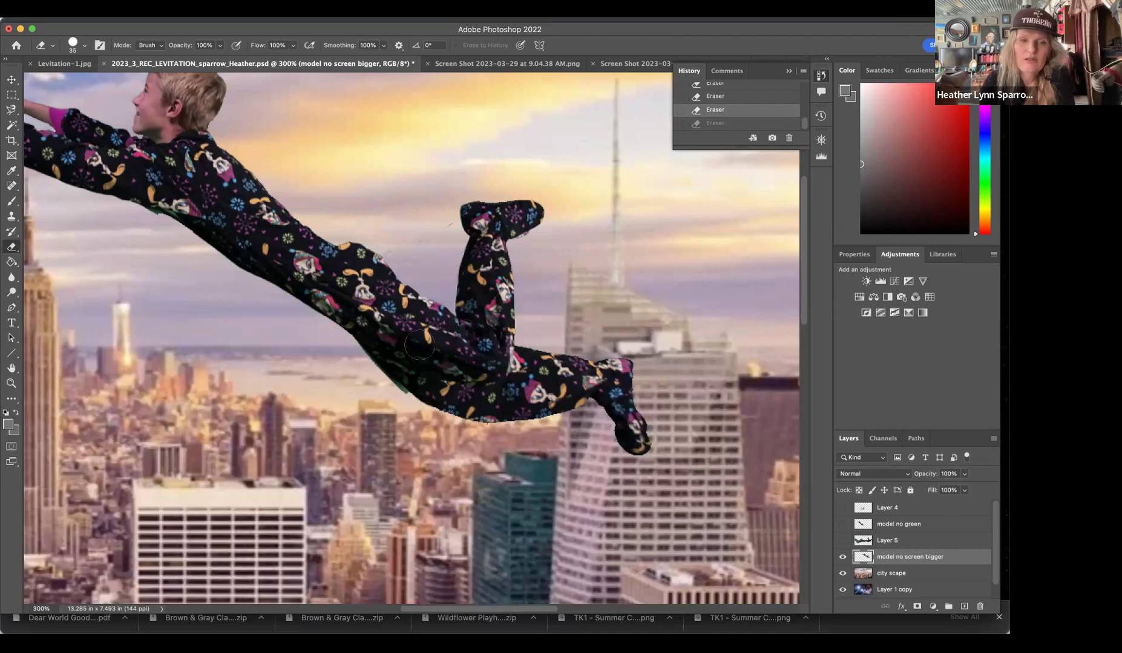
pyautogui.click(408, 381)
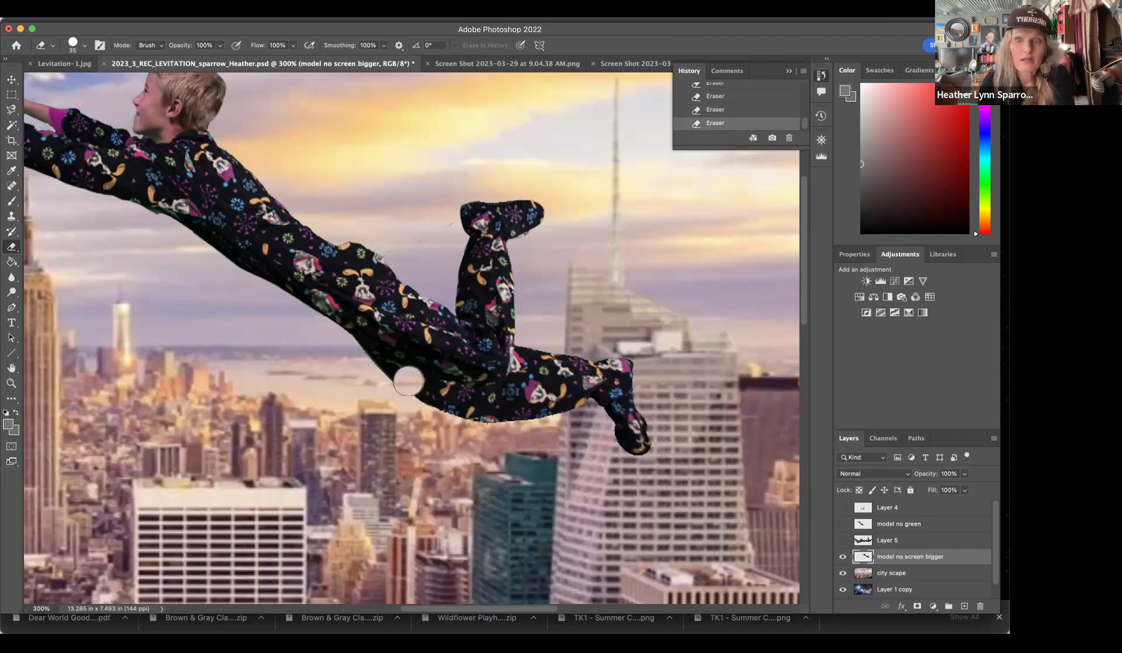
pyautogui.click(723, 114)
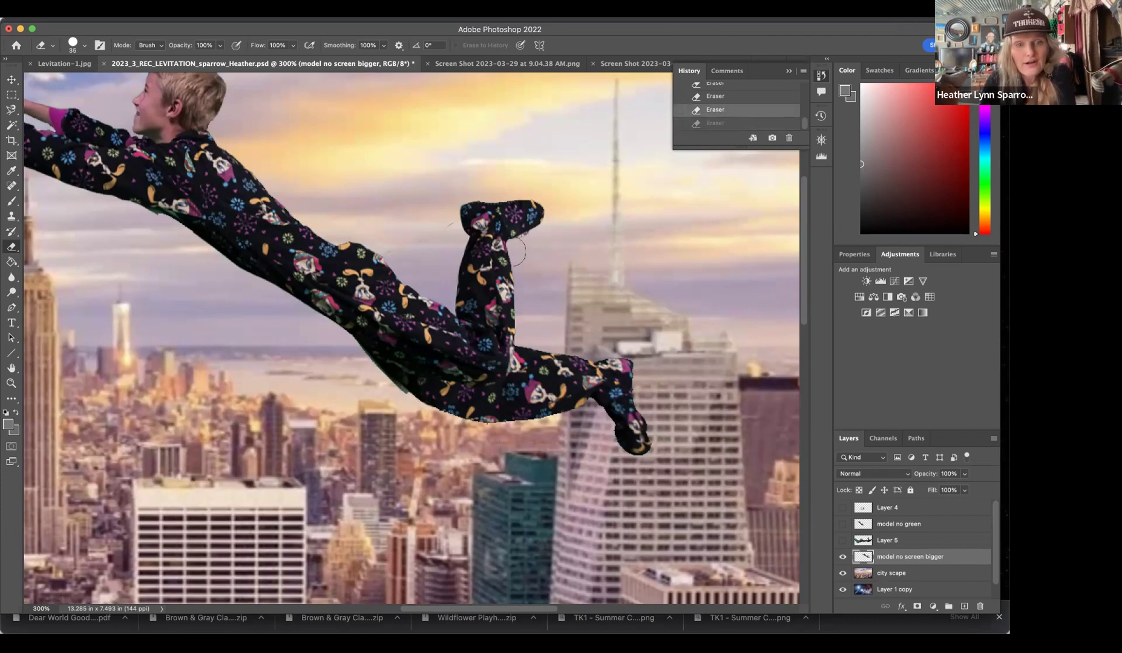
pyautogui.click(401, 389)
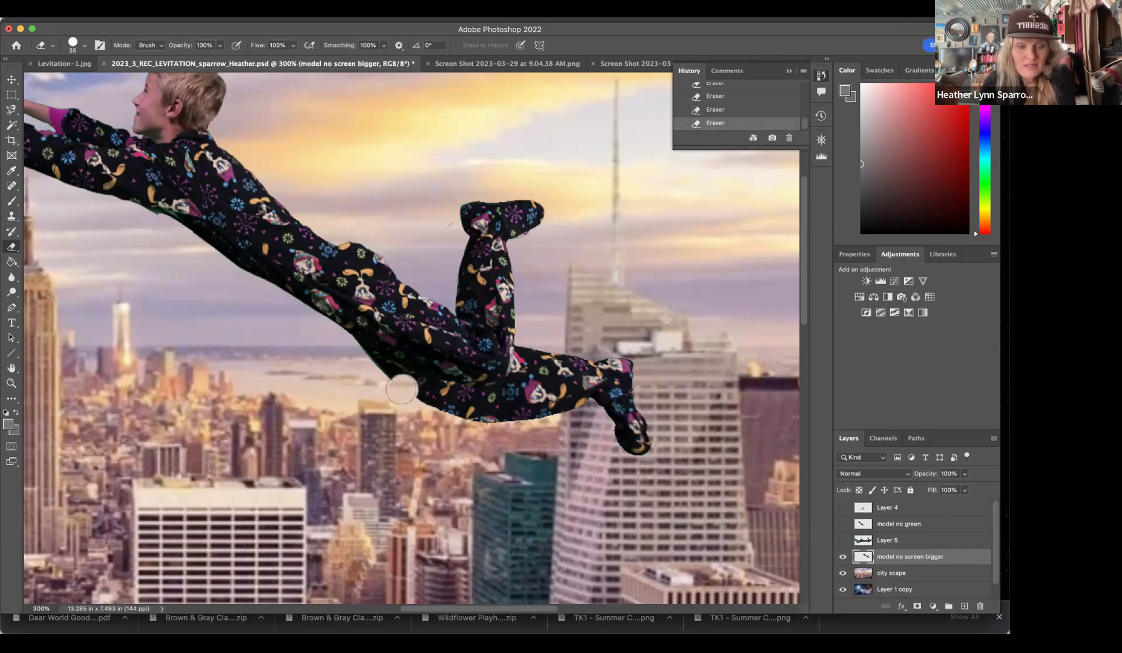
pyautogui.press('super+z')
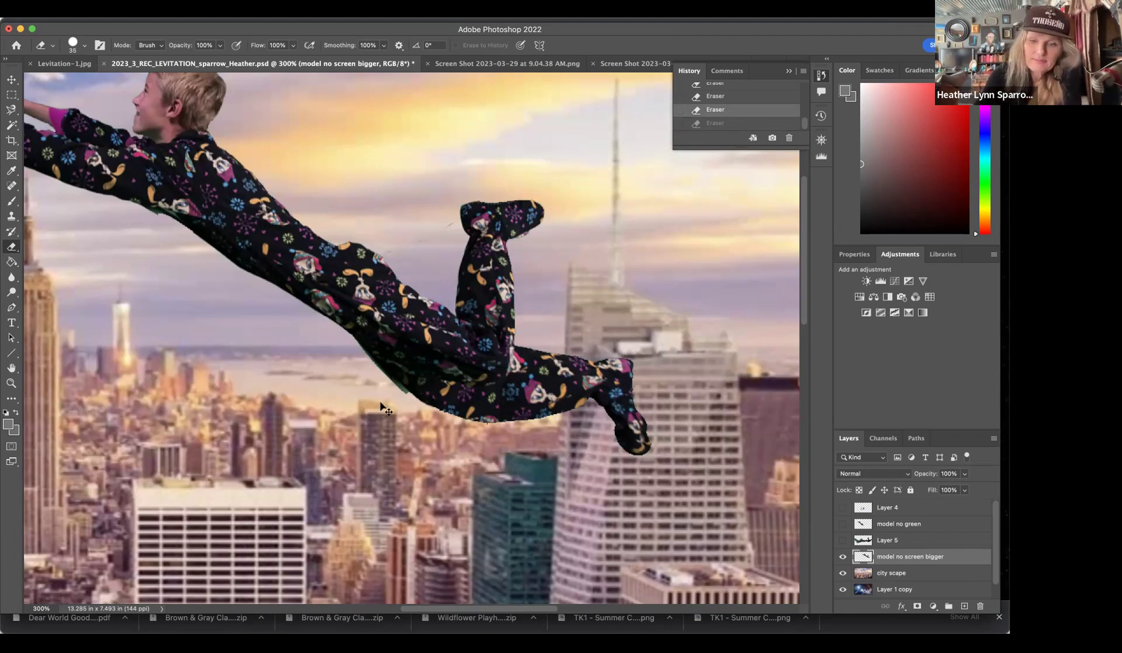
# - Erase the stray thin strands beside the figure's raised foot and above the lower back on the "model no screen bigger" layer
pyautogui.press('super+equal')
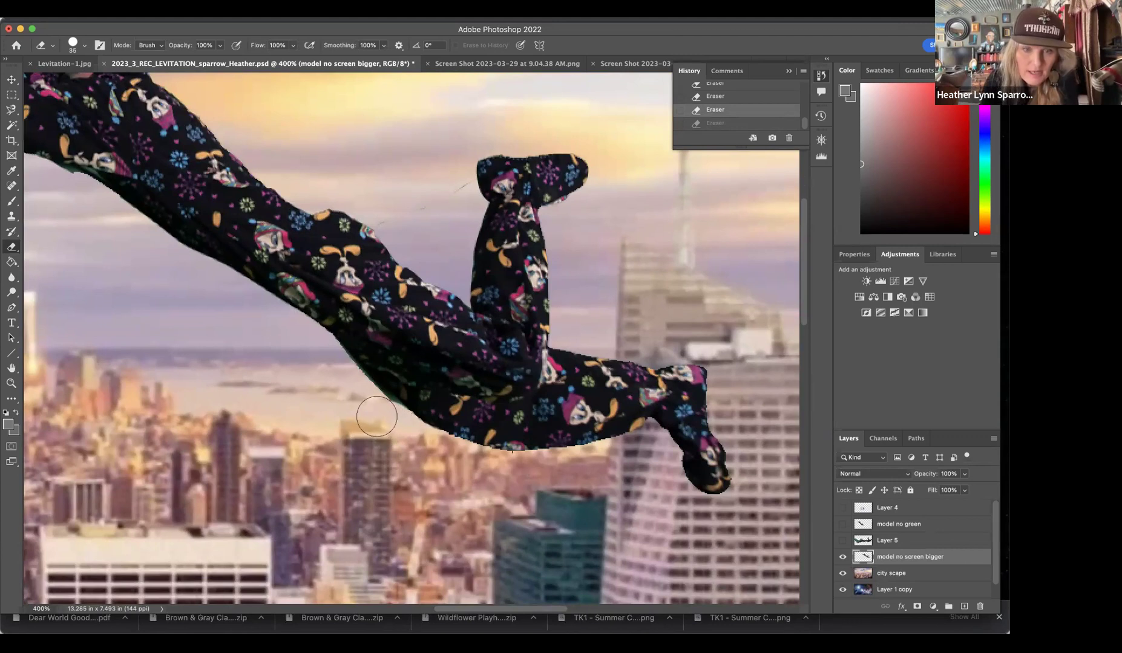
pyautogui.press('super+shift+z')
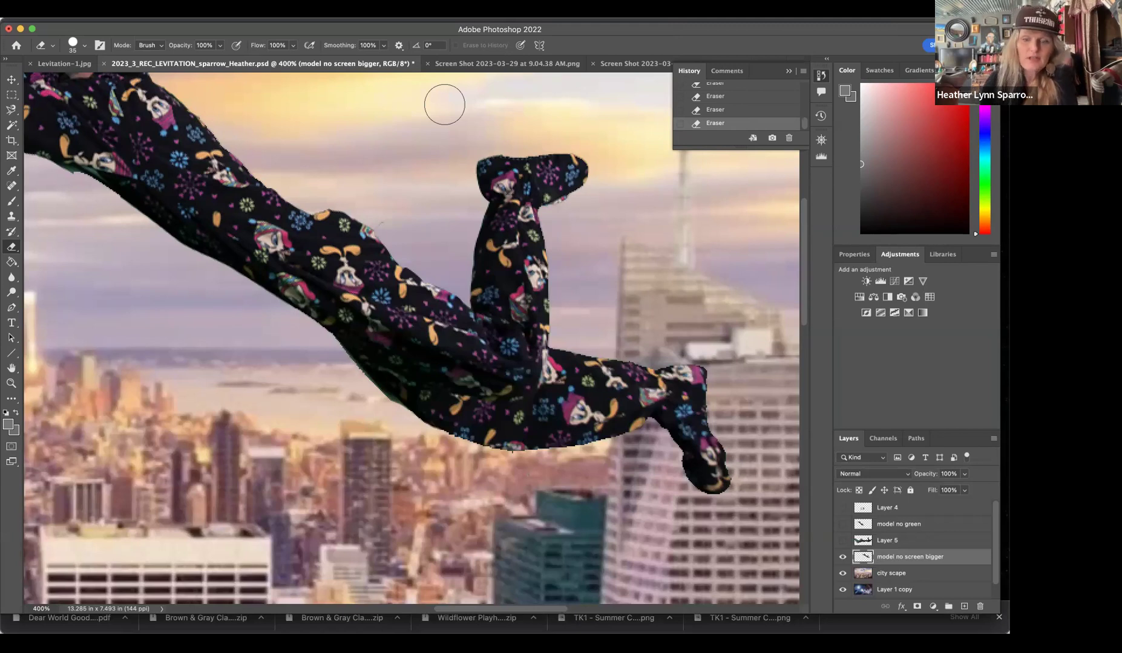
pyautogui.press('super+equal')
pyautogui.press('super+equal')
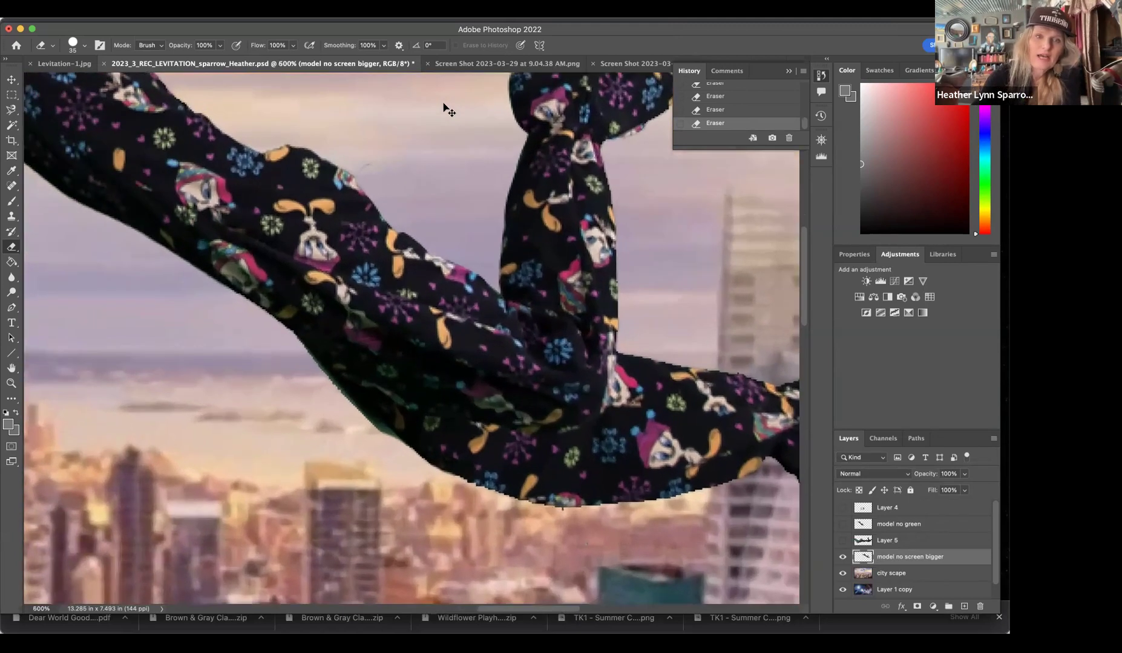
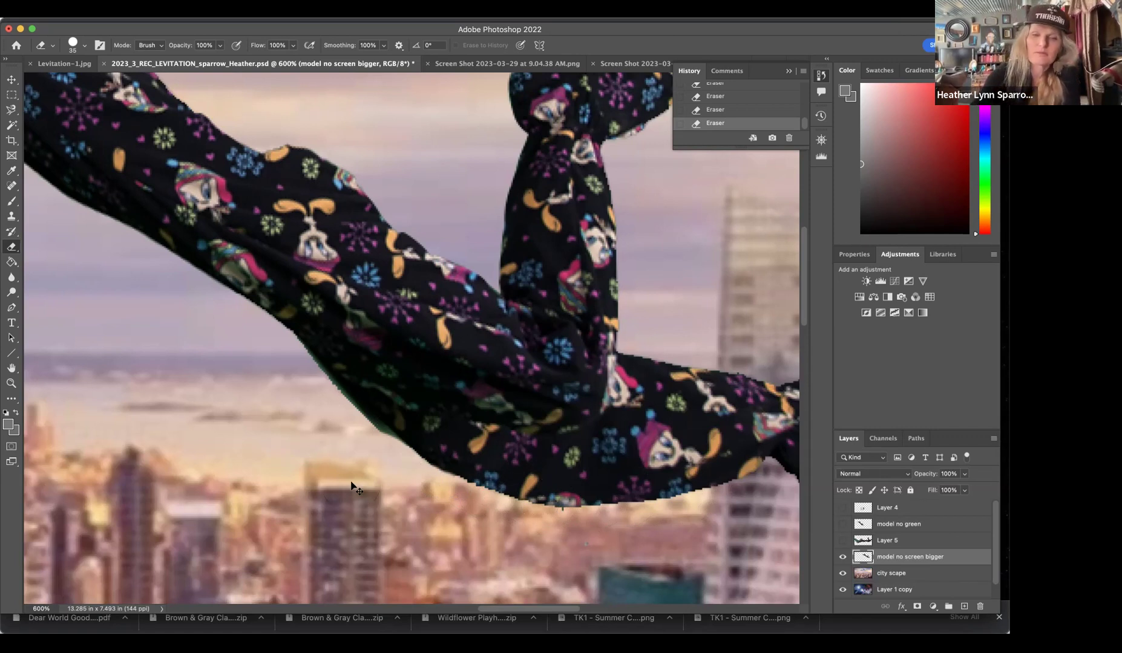
# - View the whole composite and start a Free Transform on the "model no screen bigger" layer
pyautogui.press('super+minus')
pyautogui.press('super+minus')
pyautogui.press('super+minus')
pyautogui.press('super+minus')
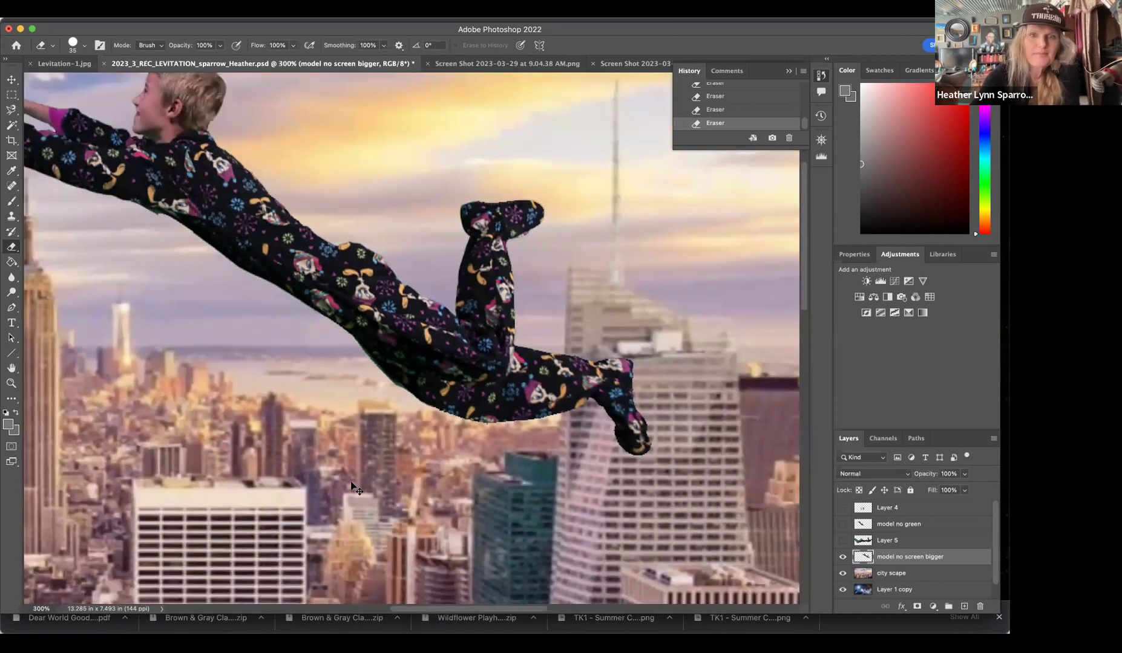
pyautogui.press('super+minus')
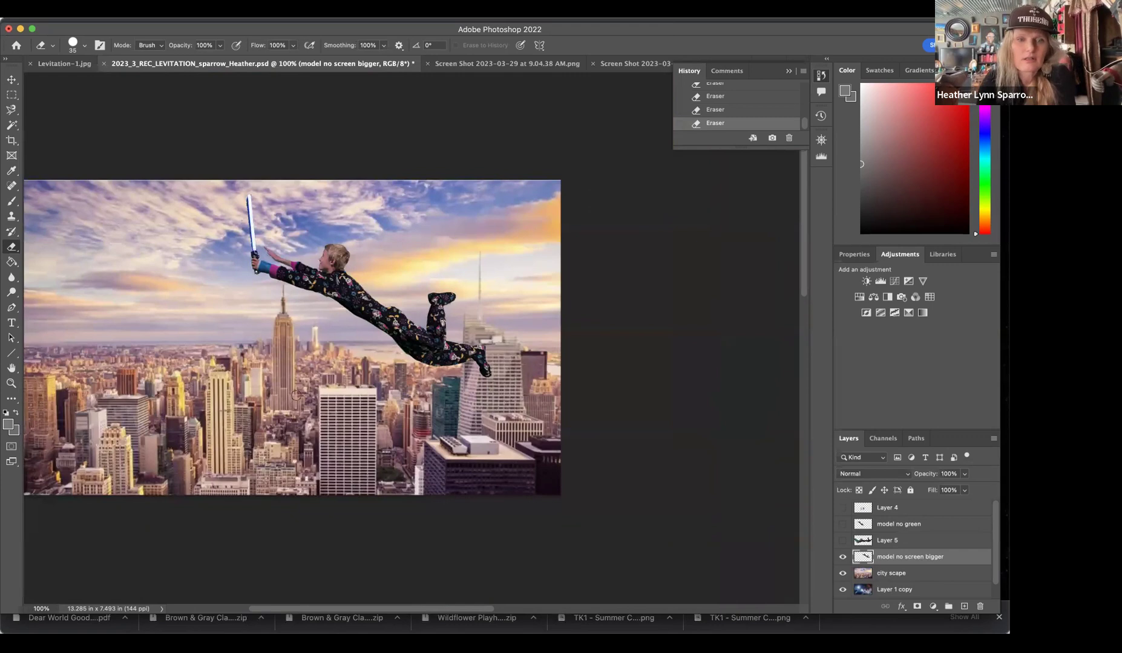
pyautogui.hscroll(-3, 359, 337)
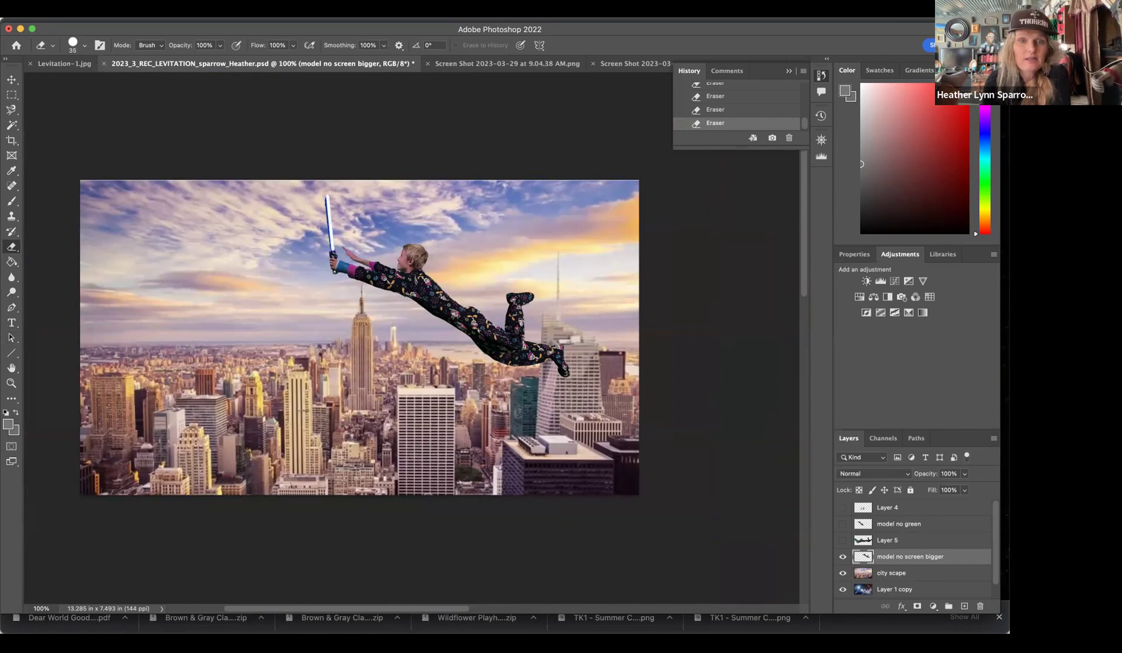
pyautogui.click(118, 9)
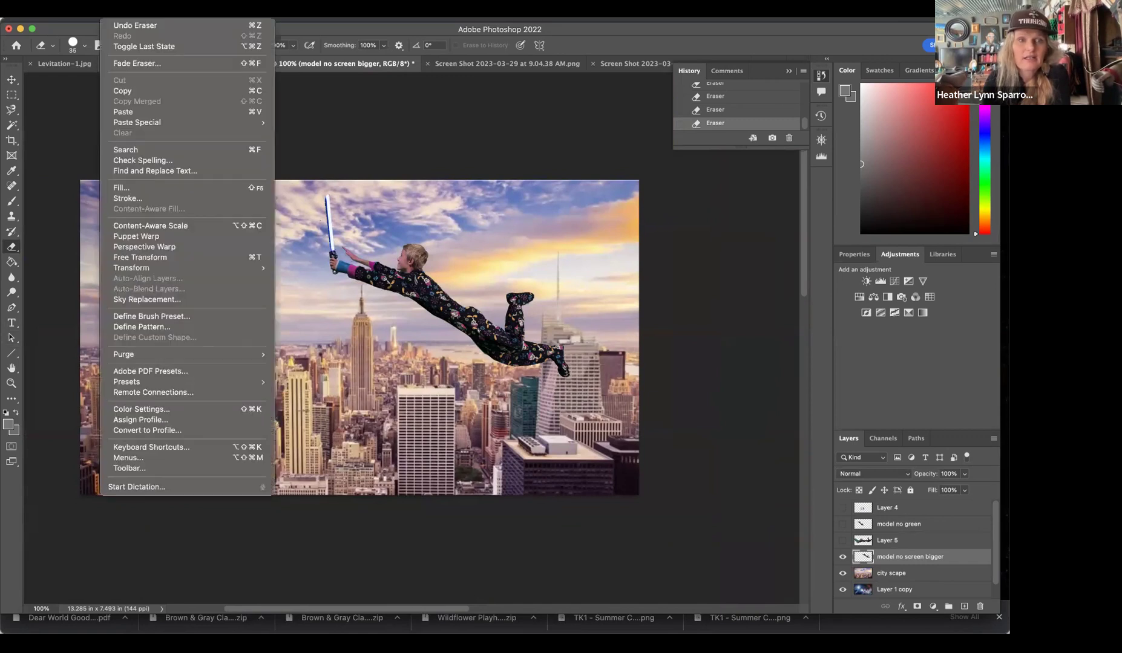
pyautogui.click(160, 257)
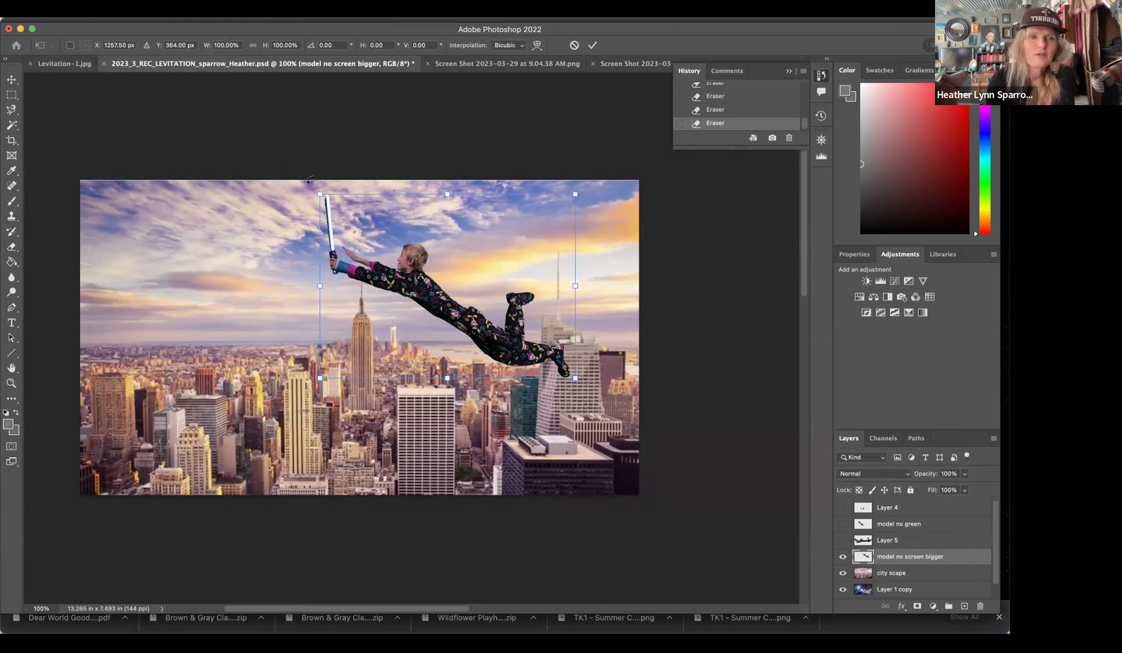
# - Try resizing the figure to 96.11% and stretching its width to 104.80% with unlinked proportions, and undo both changes
pyautogui.click(253, 47)
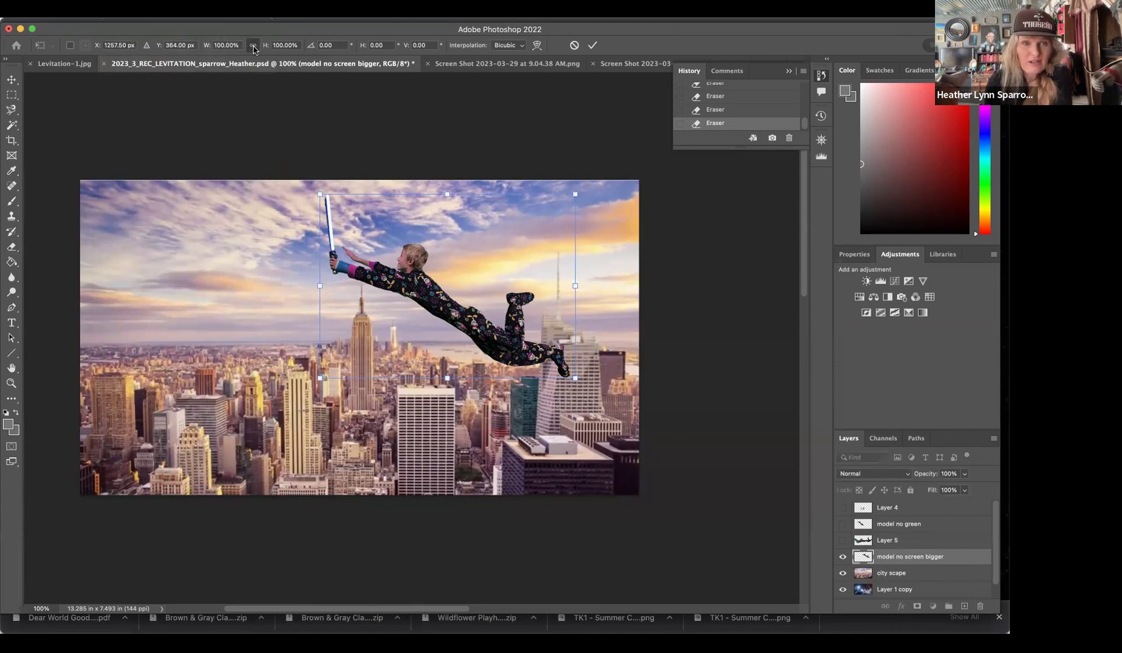
pyautogui.moveTo(573, 197)
pyautogui.mouseDown()
pyautogui.moveTo(500, 235)
pyautogui.moveTo(626, 185)
pyautogui.moveTo(509, 255)
pyautogui.moveTo(579, 231)
pyautogui.moveTo(491, 264)
pyautogui.moveTo(600, 192)
pyautogui.moveTo(574, 217)
pyautogui.mouseUp()
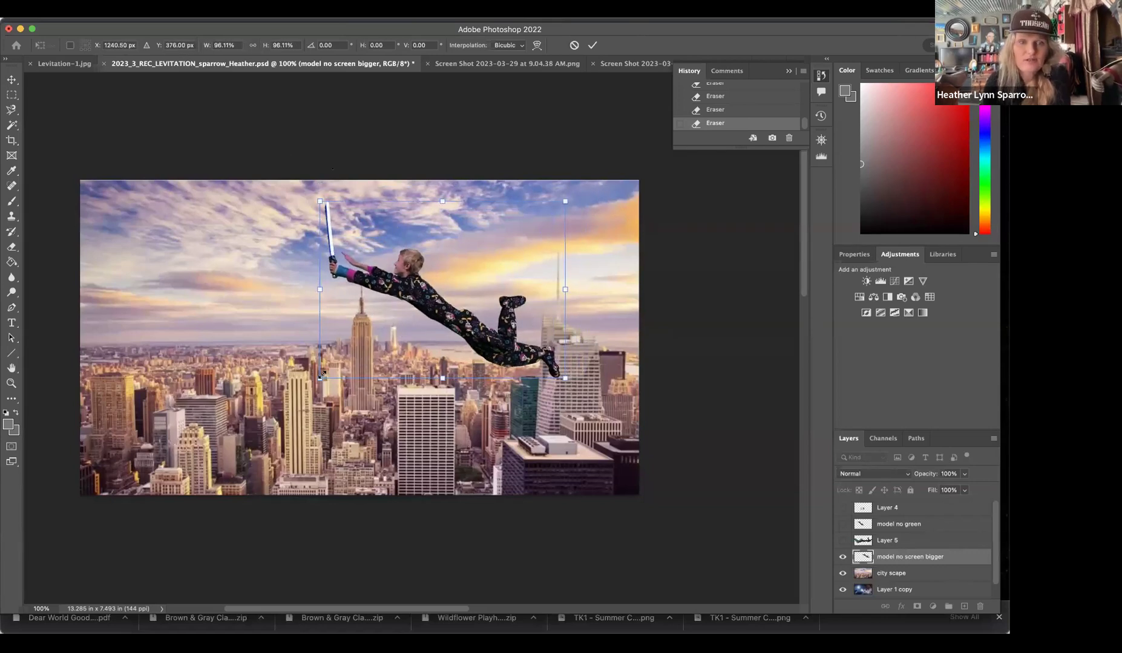
pyautogui.moveTo(319, 291); pyautogui.dragTo(297, 310)
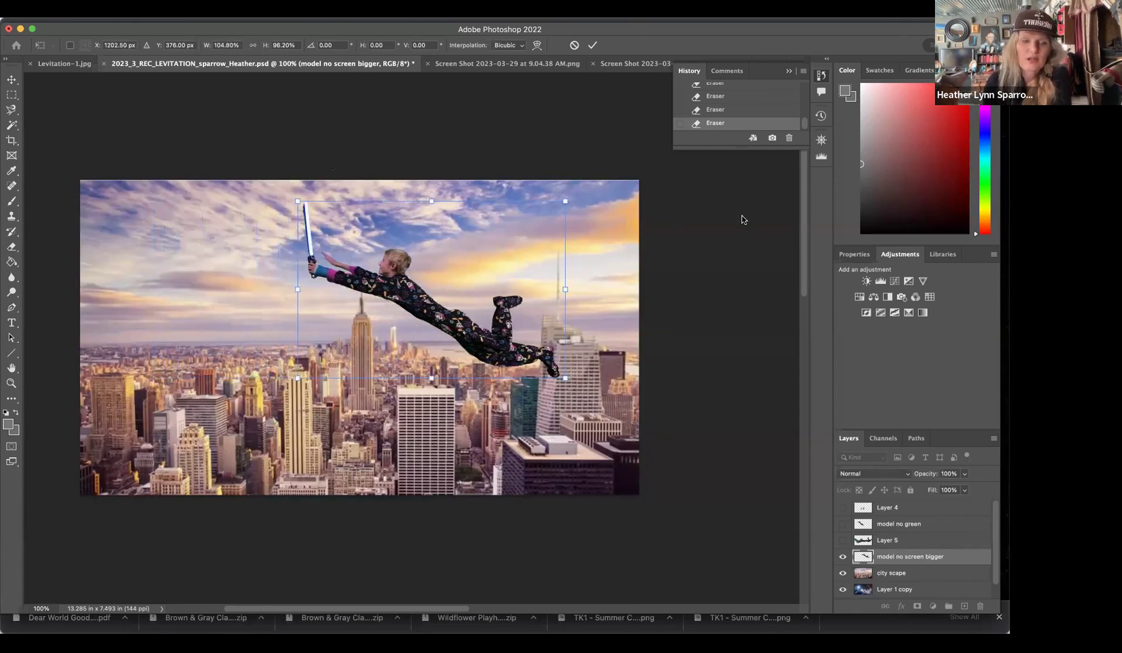
pyautogui.press('super+z')
pyautogui.press('super+z')
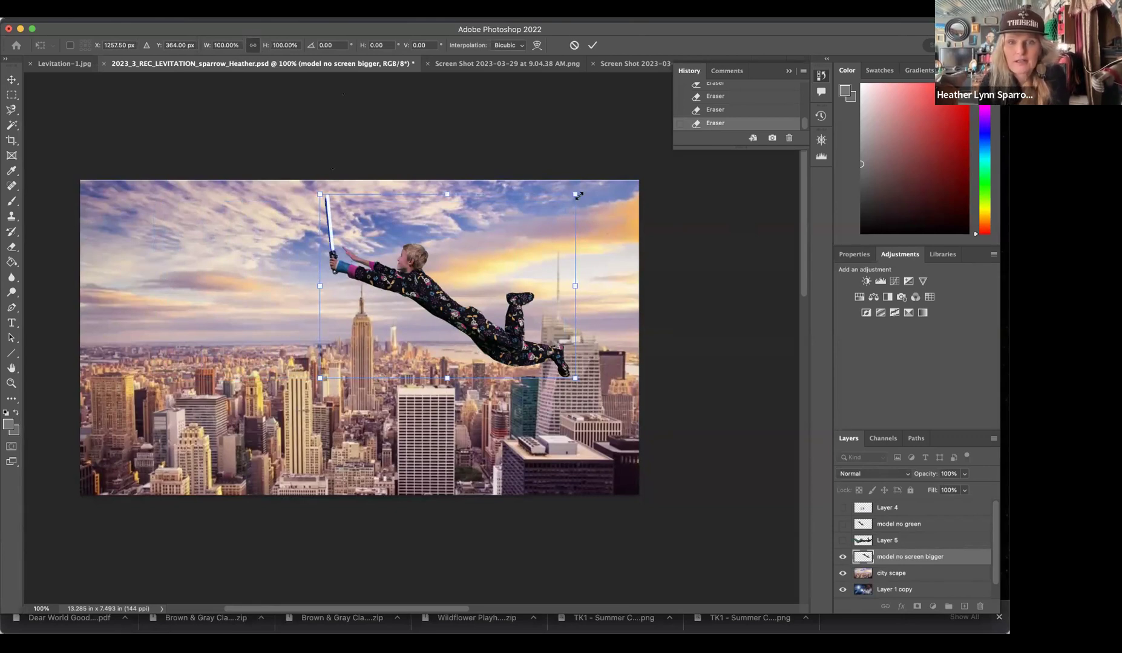
# - Scale the figure proportionally to about 84%, rotate it about -23.5° so it flies nearly level, and apply the transform
pyautogui.moveTo(577, 193); pyautogui.dragTo(547, 249)
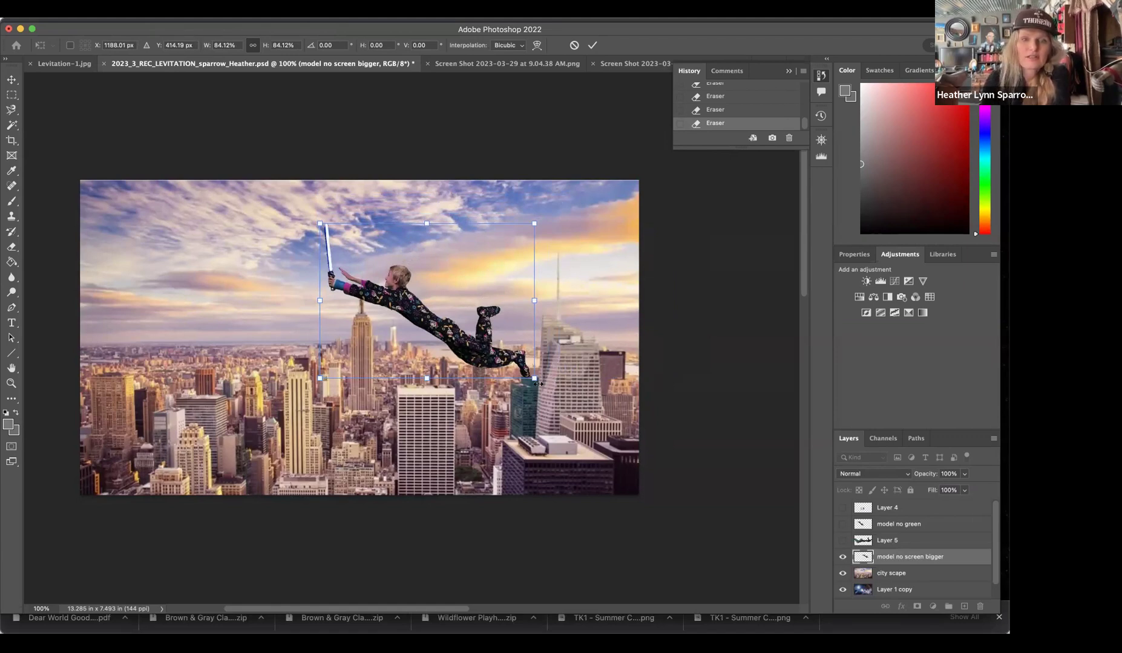
pyautogui.moveTo(543, 381); pyautogui.dragTo(577, 331)
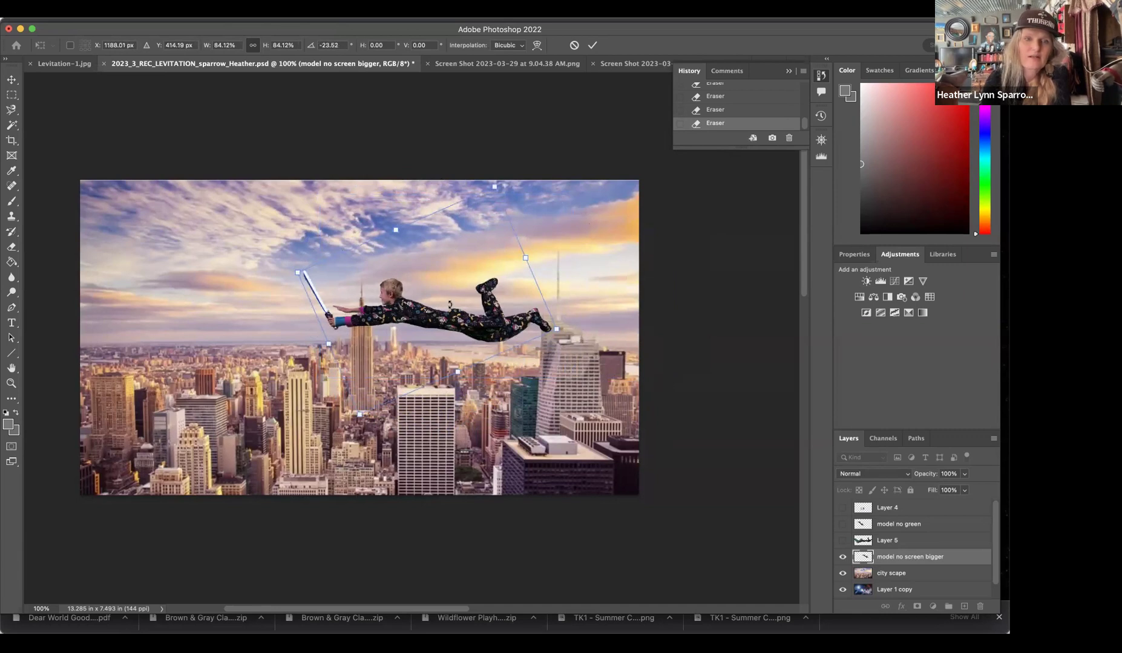
pyautogui.press('Return')
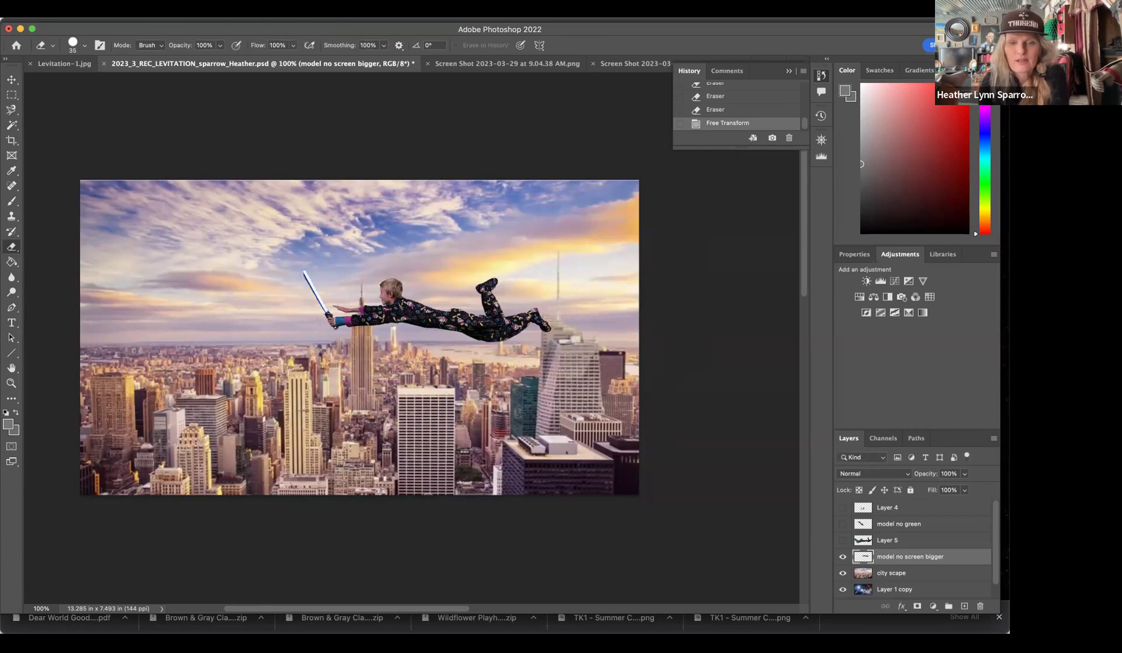
# - Switch to the web browser, close the Gmail tab, and return to Photoshop
pyautogui.click(748, 624)
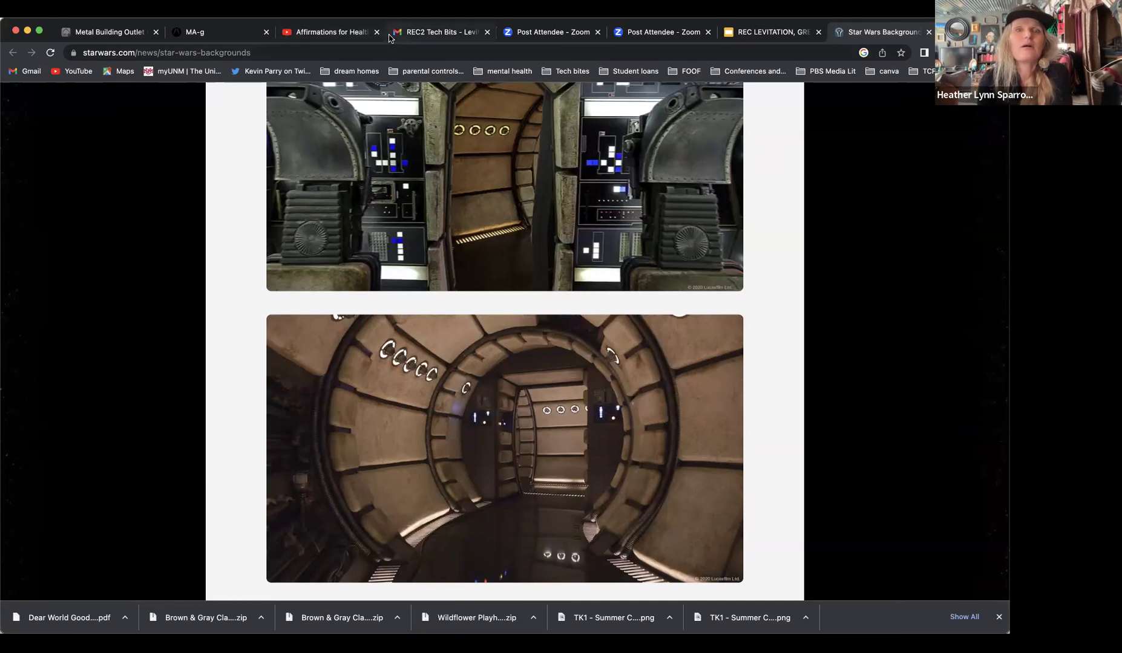
pyautogui.click(424, 32)
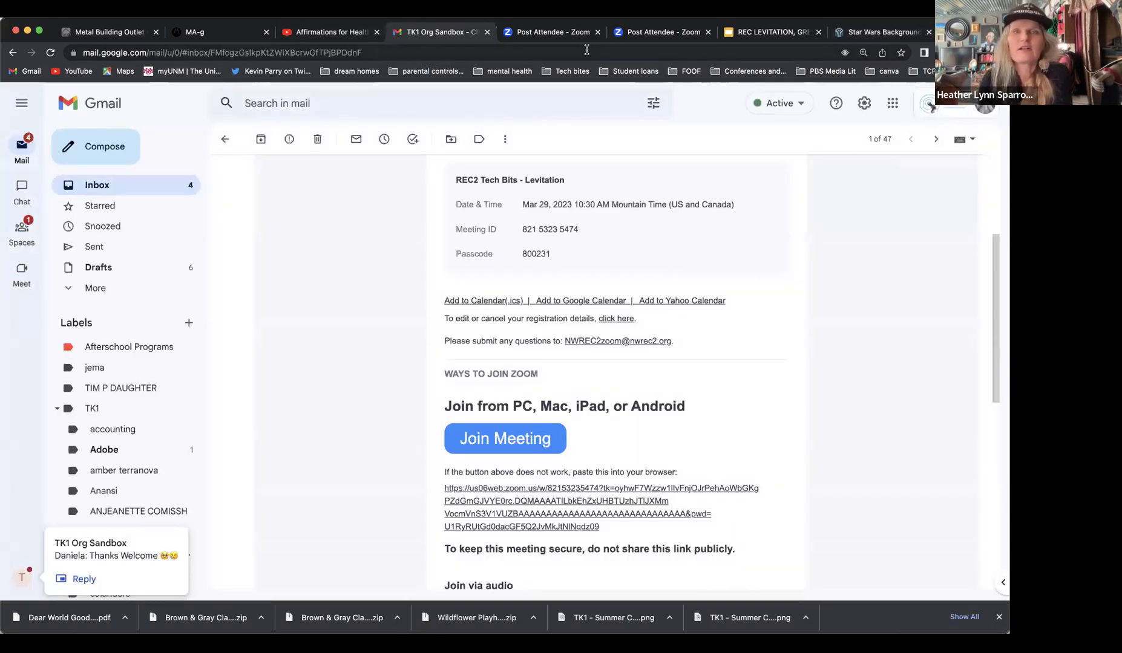
pyautogui.click(356, 33)
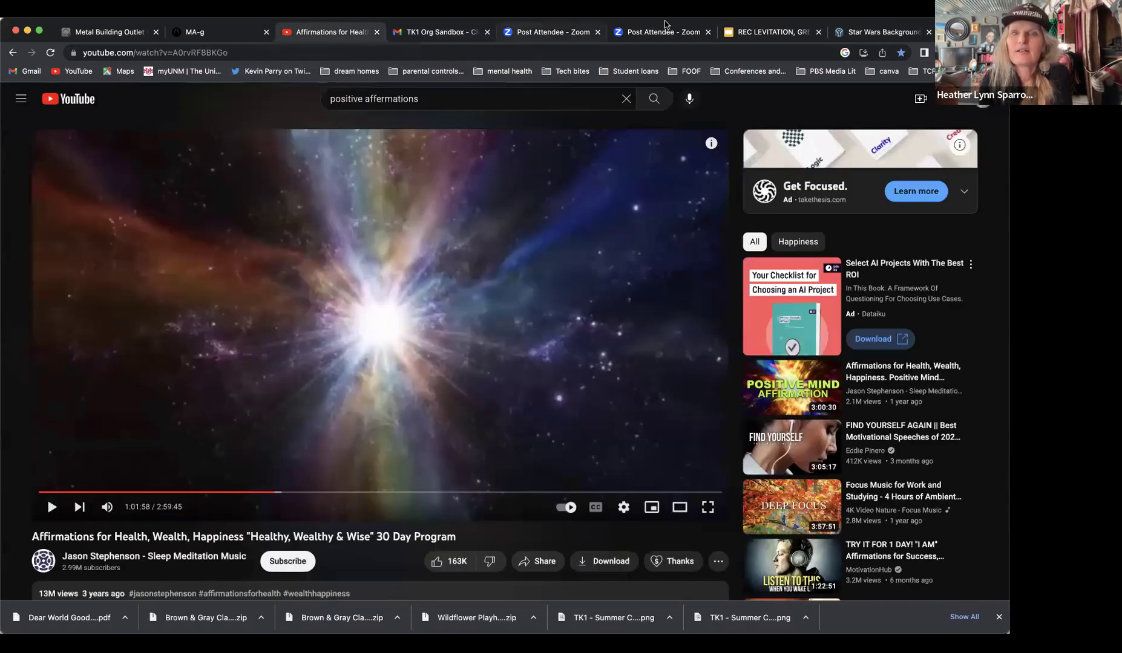
pyautogui.click(664, 33)
pyautogui.click(756, 34)
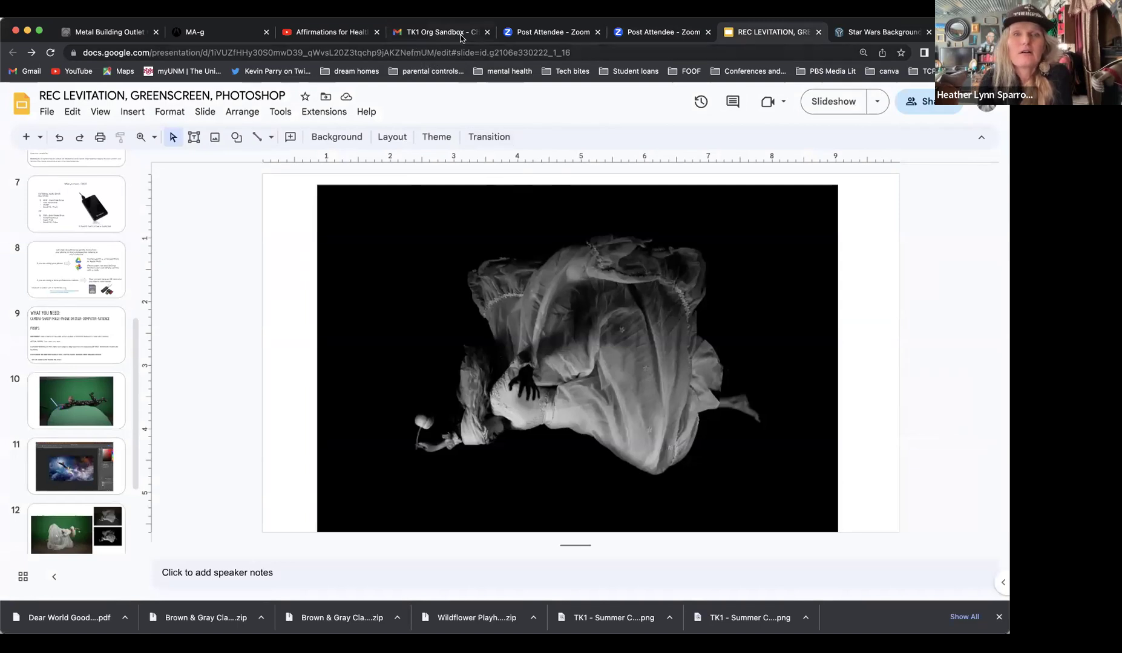
pyautogui.click(487, 32)
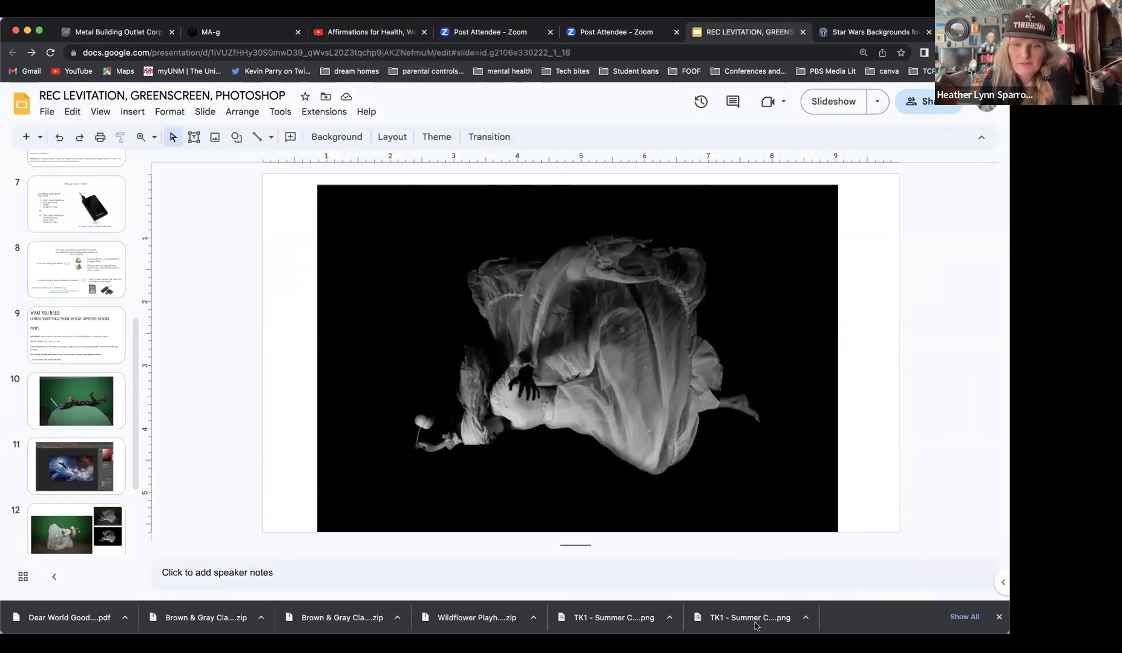
pyautogui.press('super+Tab')
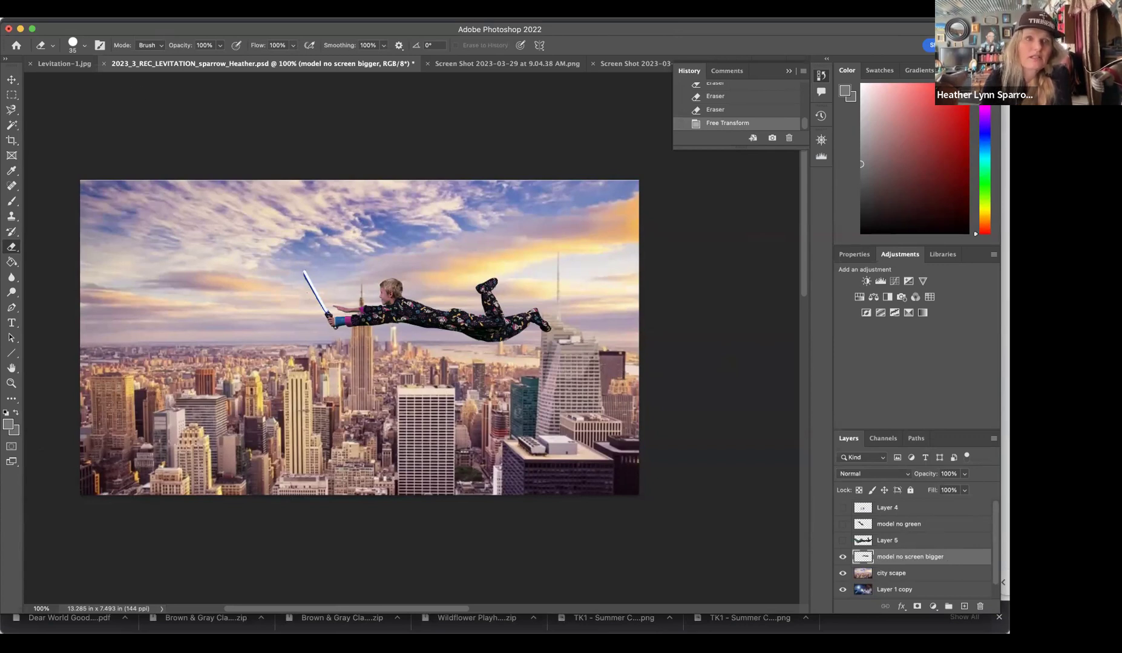
# - Duplicate the figure layer as "model no screen bigger copy_2" and move the copy into the upper-left sky above the city
pyautogui.click(176, 8)
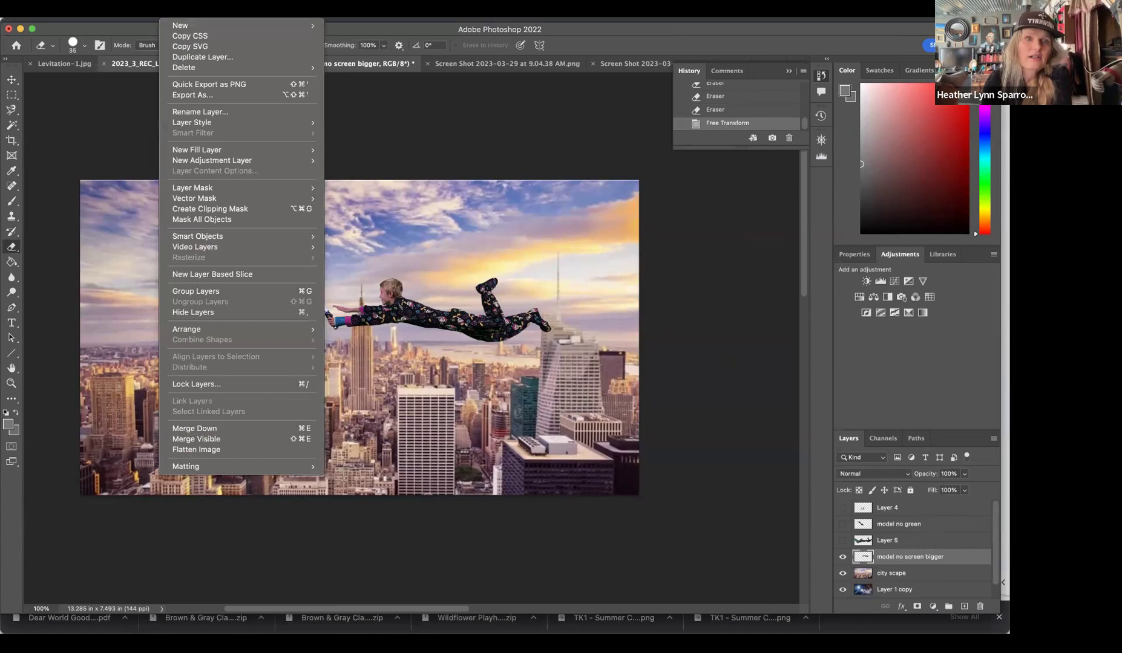
pyautogui.click(182, 58)
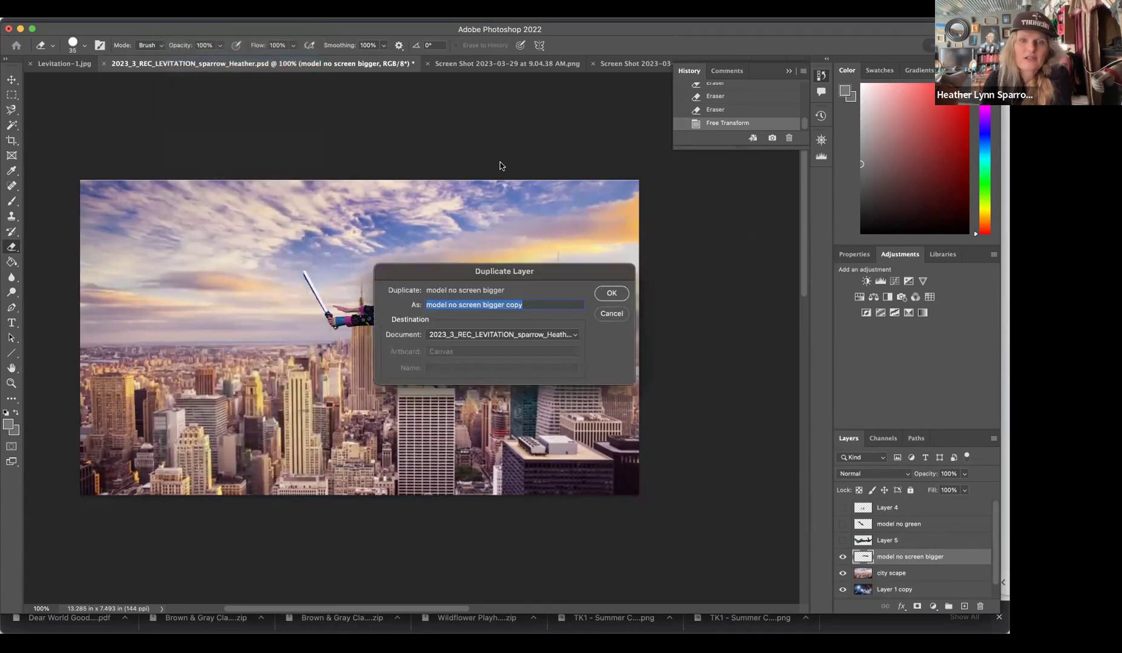
pyautogui.click(521, 307)
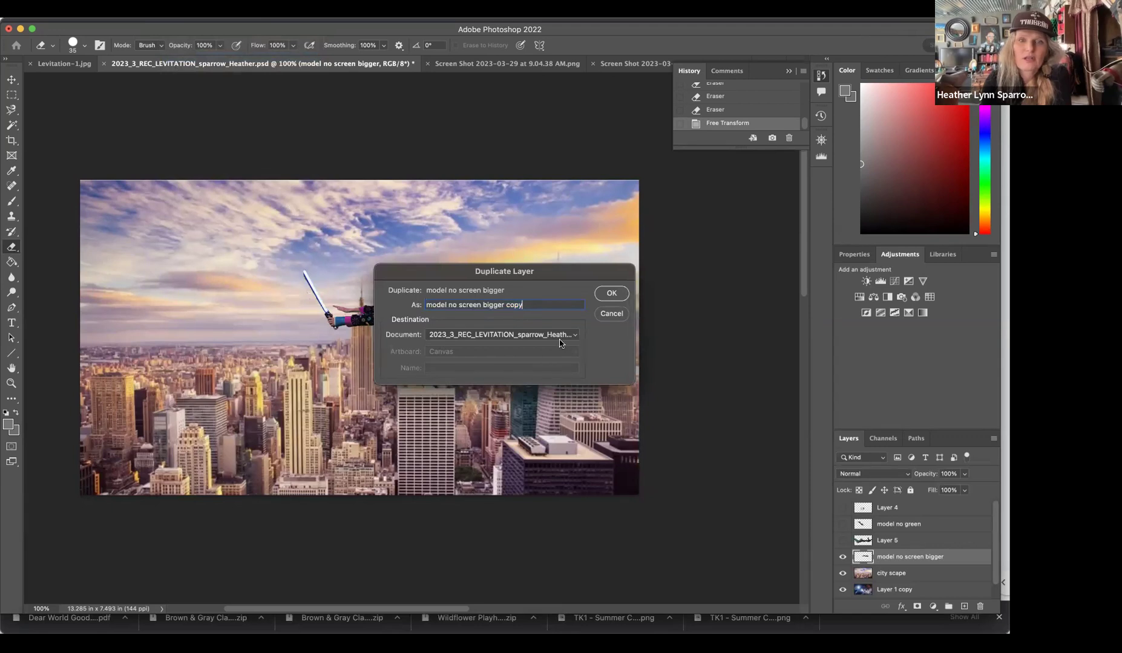
pyautogui.write('2')
pyautogui.press('Return')
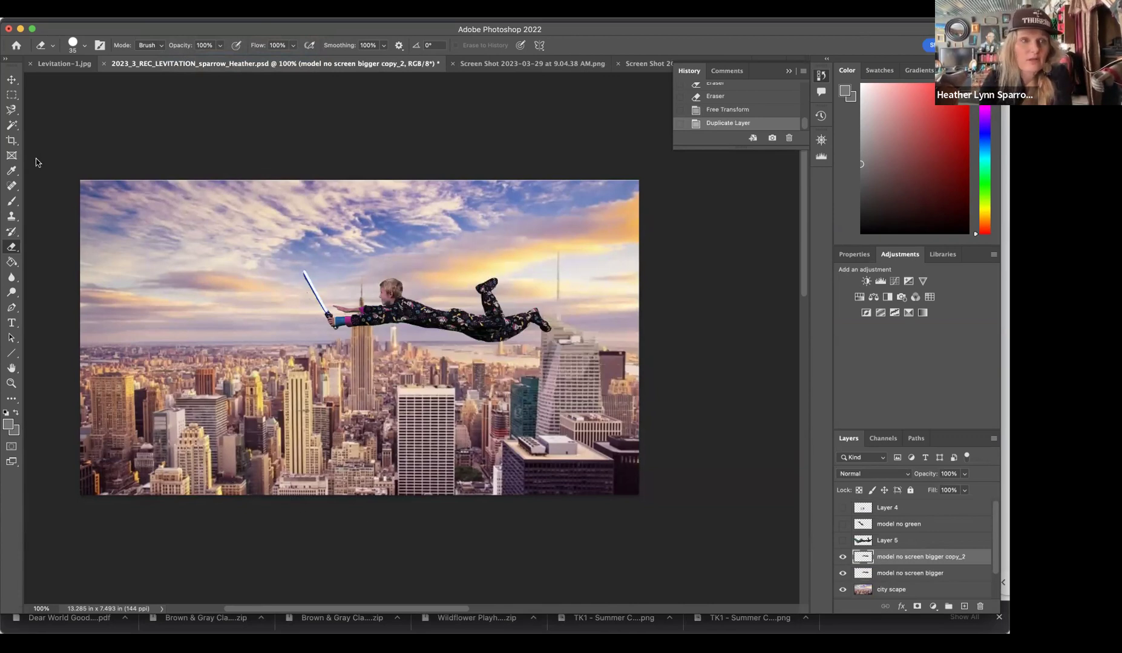
pyautogui.click(11, 81)
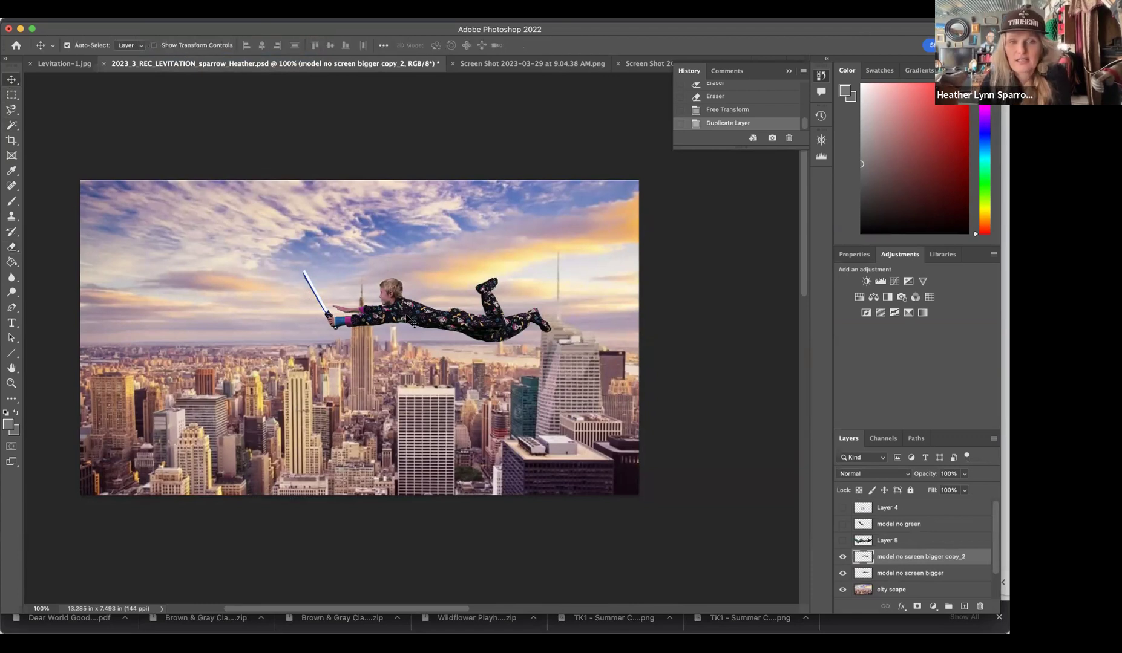
pyautogui.moveTo(412, 322); pyautogui.dragTo(201, 252)
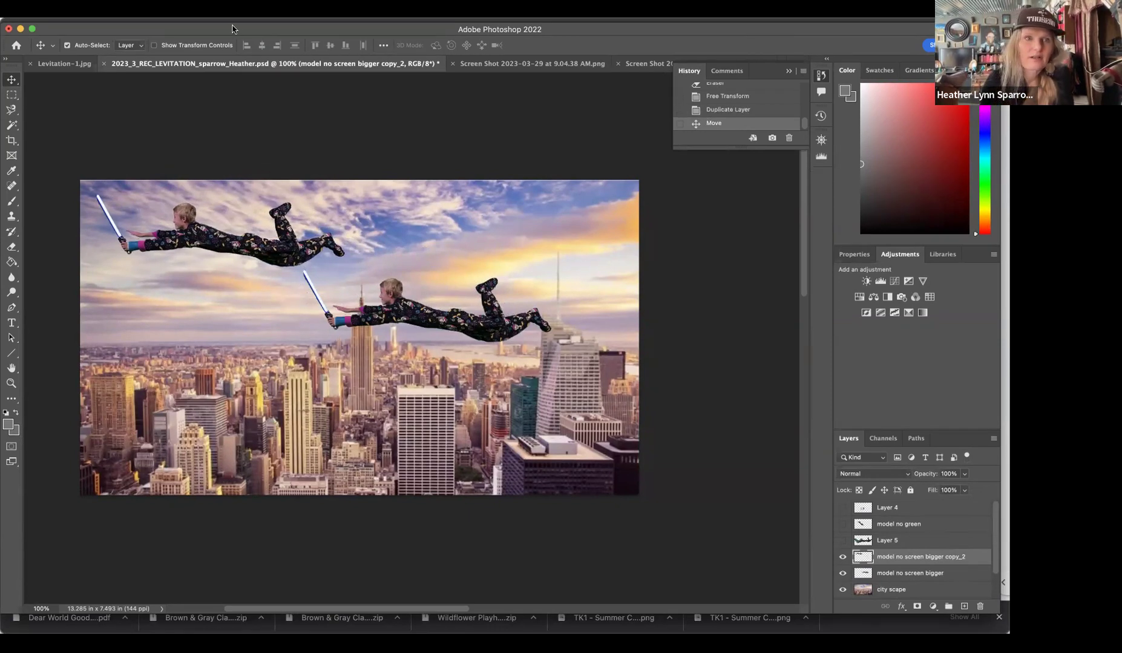
# - Duplicate the upper-left figure's layer as "model no screen bigger copy_2 copy" in the same document
pyautogui.click(175, 9)
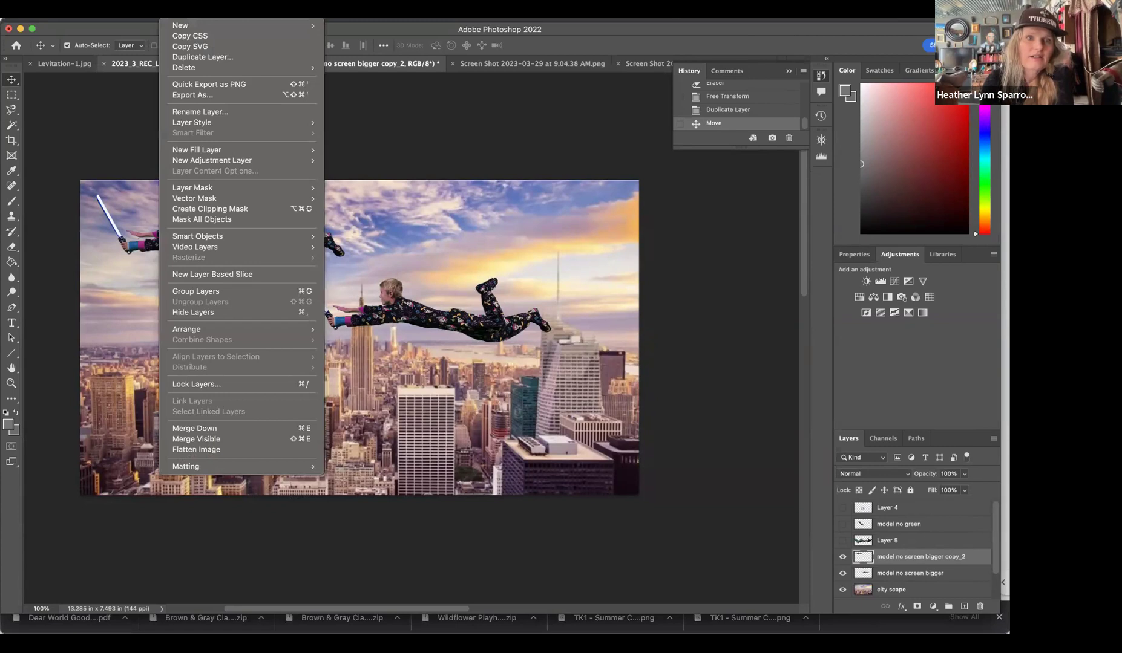
pyautogui.click(203, 56)
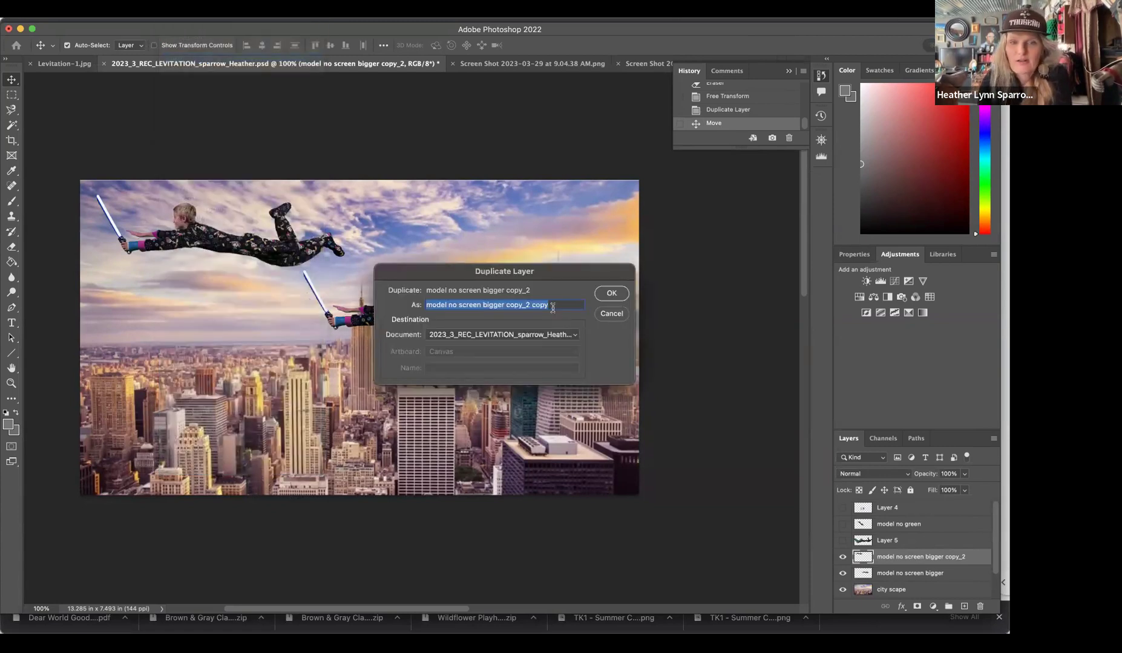
pyautogui.click(553, 308)
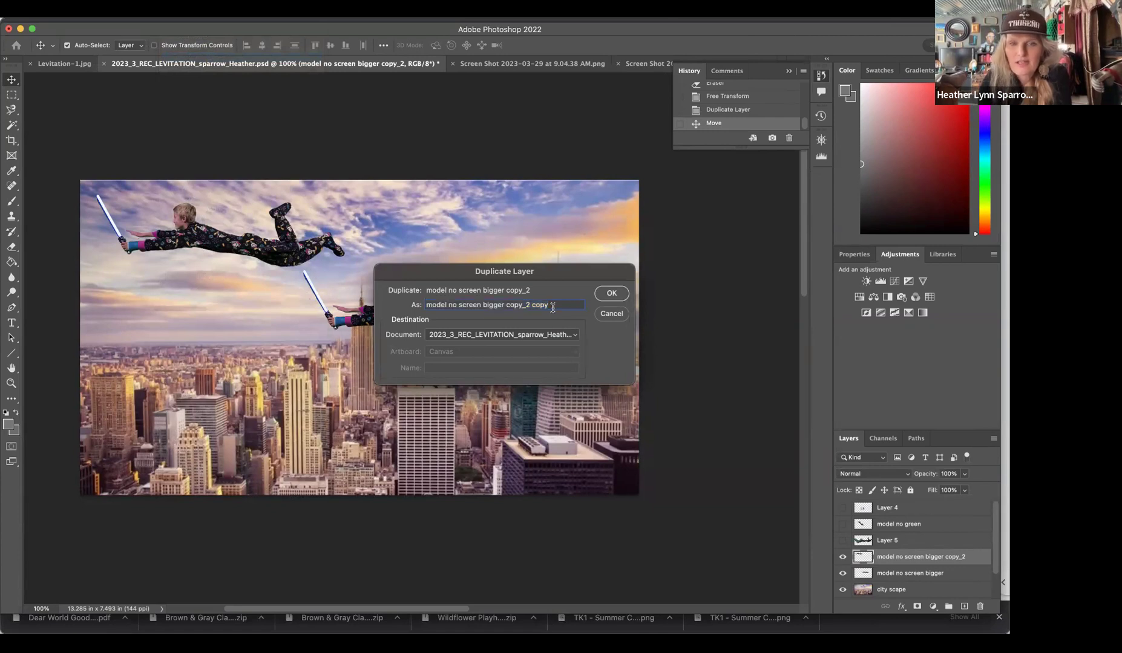
pyautogui.click(611, 293)
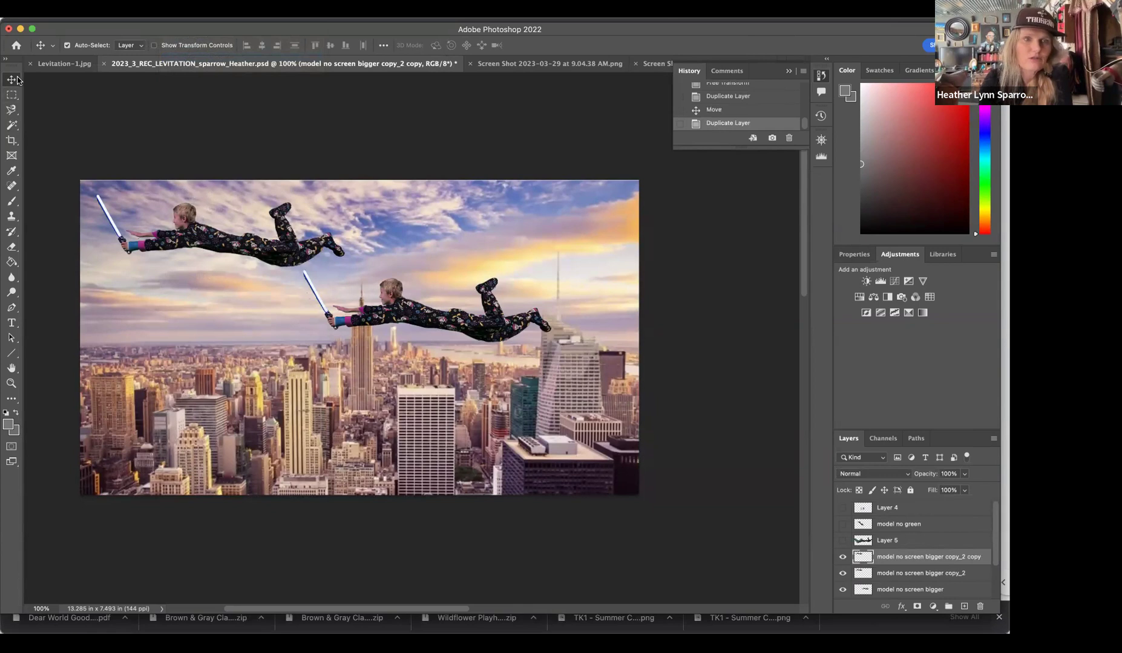
# - Reposition the original figure slightly lower and to the left above the skyline, and move the new copy into the upper-right sky
pyautogui.moveTo(411, 311); pyautogui.dragTo(448, 346)
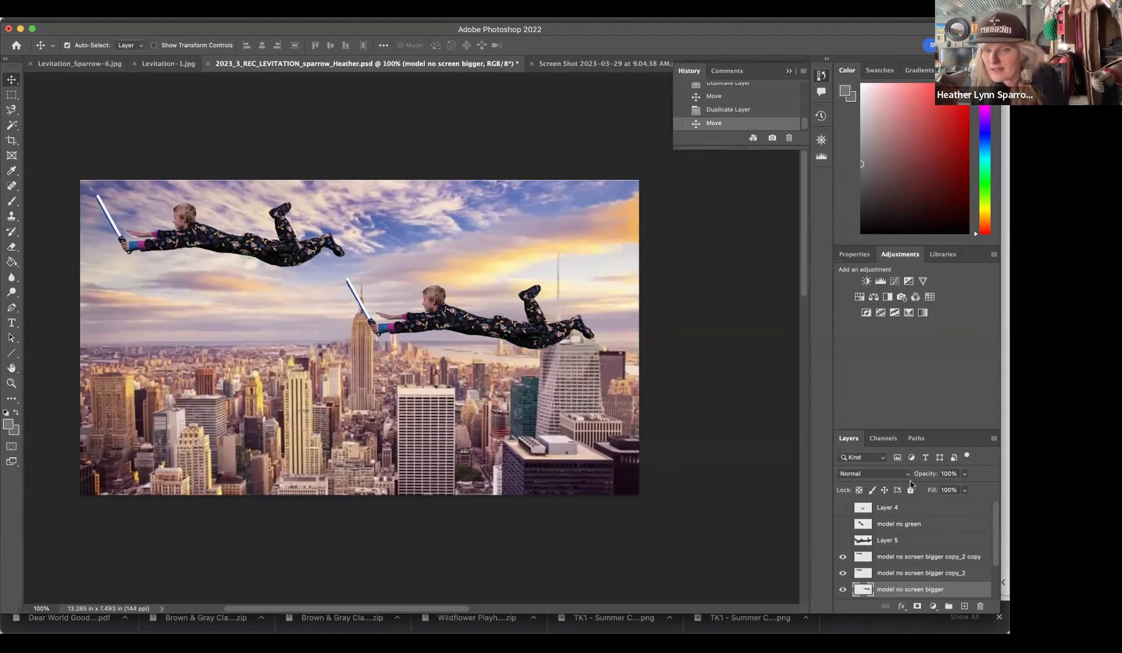
pyautogui.click(942, 578)
pyautogui.moveTo(524, 332); pyautogui.dragTo(459, 339)
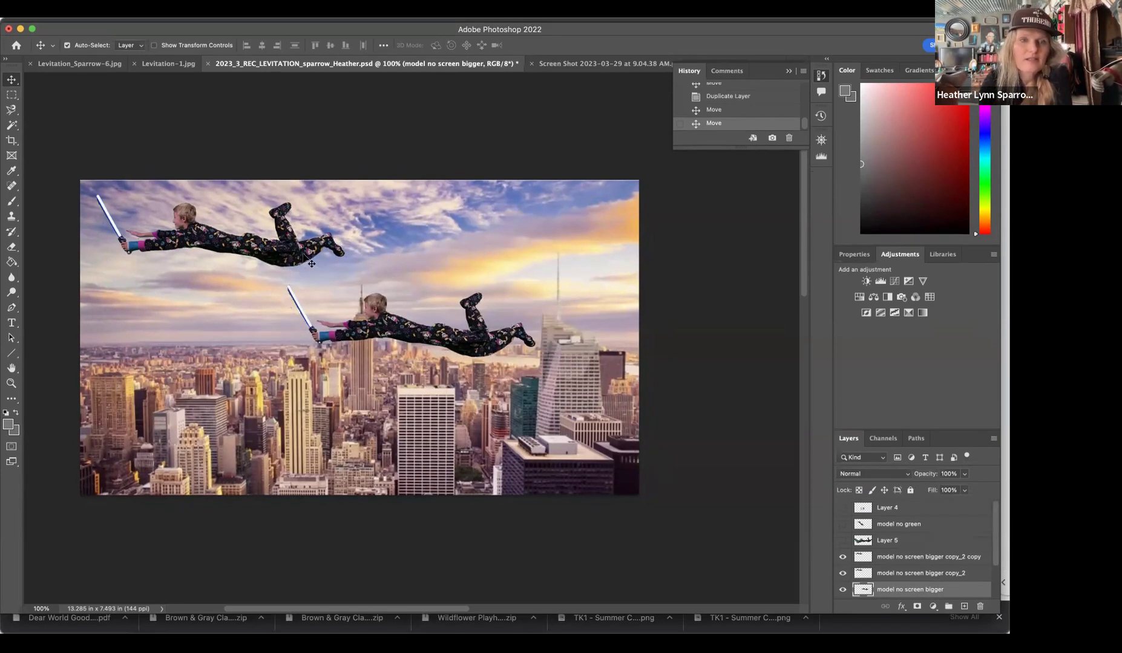
pyautogui.click(311, 268)
pyautogui.moveTo(311, 263); pyautogui.dragTo(588, 280)
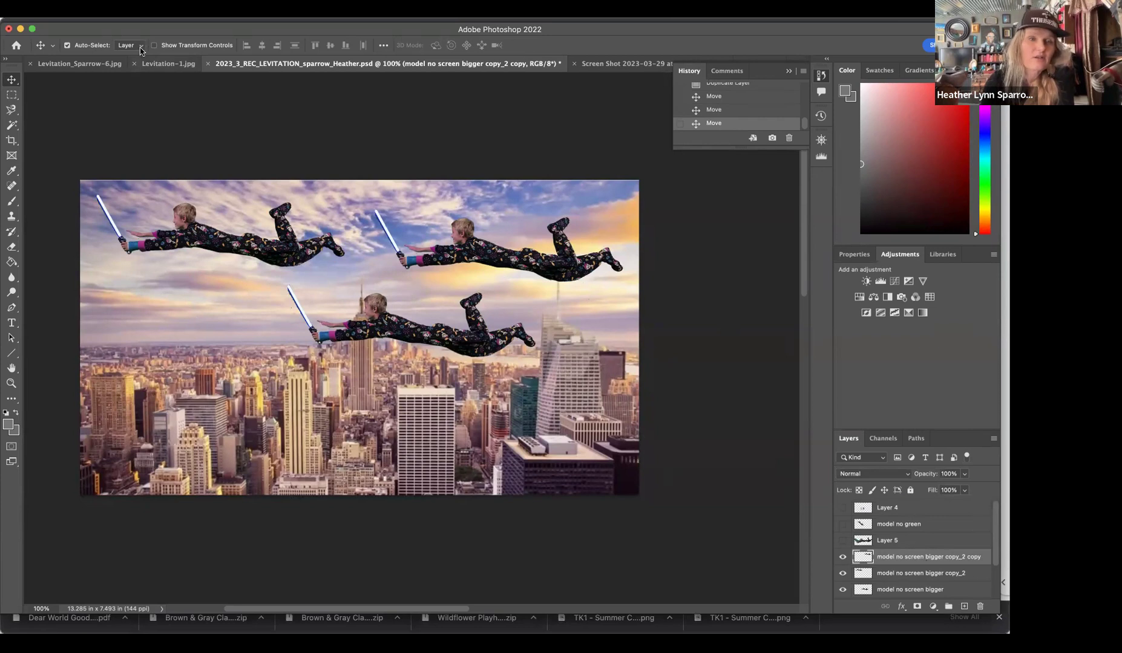
# - Try rotating the upper-right figure about 178.88° so it flies upside down, and undo the rotation
pyautogui.click(109, 8)
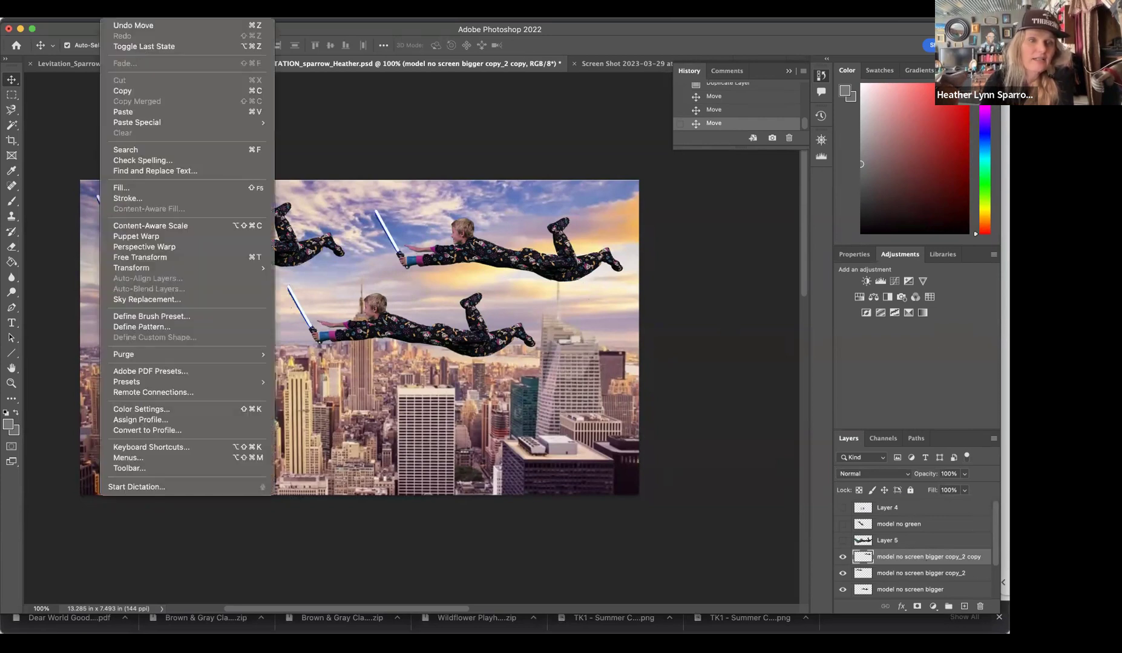
pyautogui.click(156, 258)
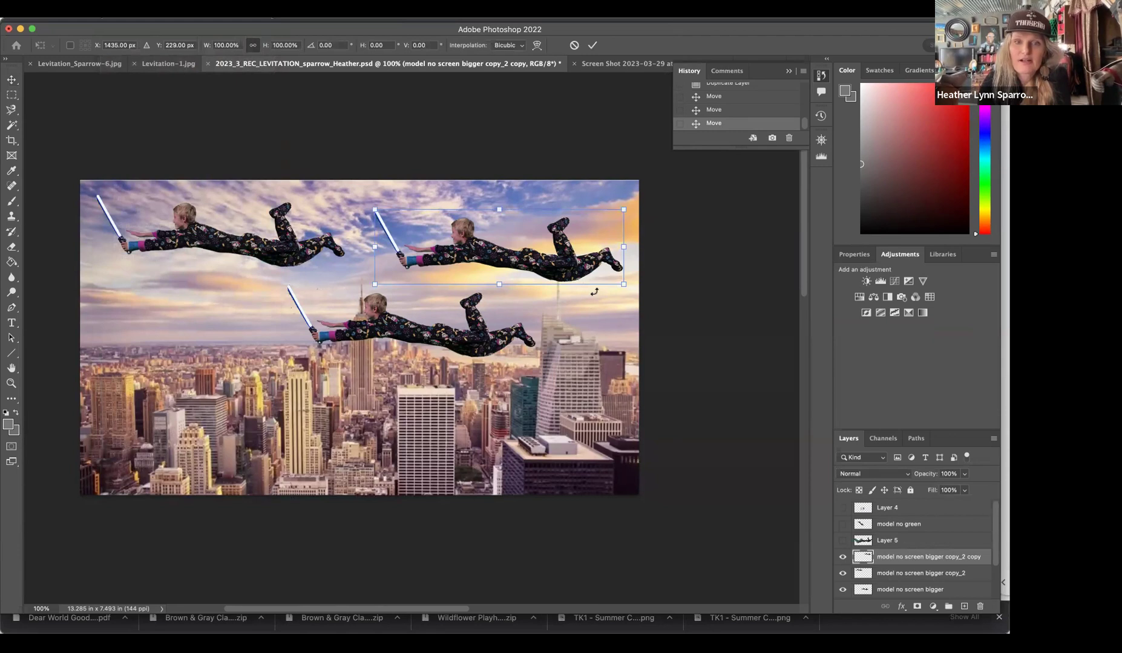
pyautogui.moveTo(623, 301); pyautogui.dragTo(280, 159)
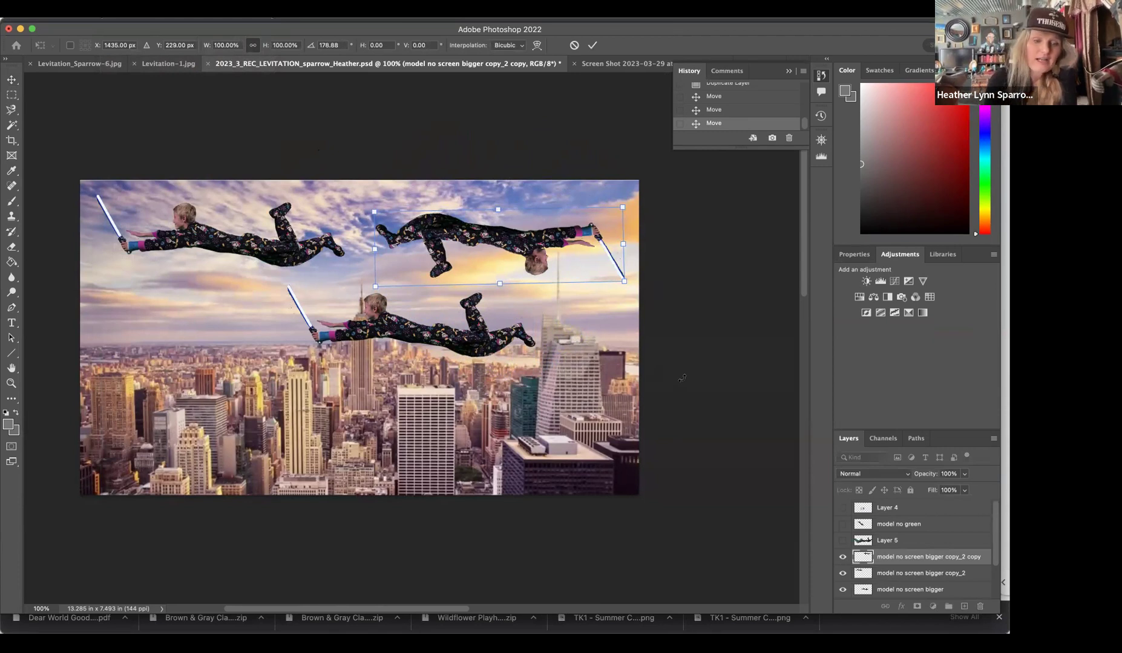
pyautogui.press('super+z')
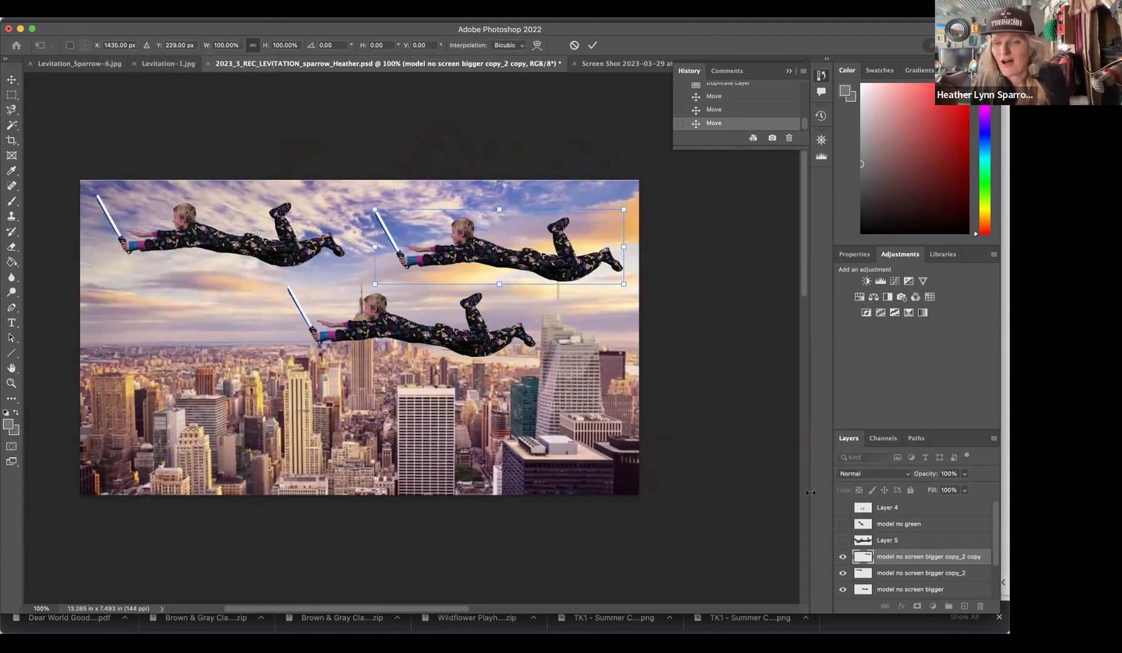
# - Hide both figure copies and move the original "model no screen bigger" figure up into the sky above the central skyscraper
pyautogui.click(841, 557)
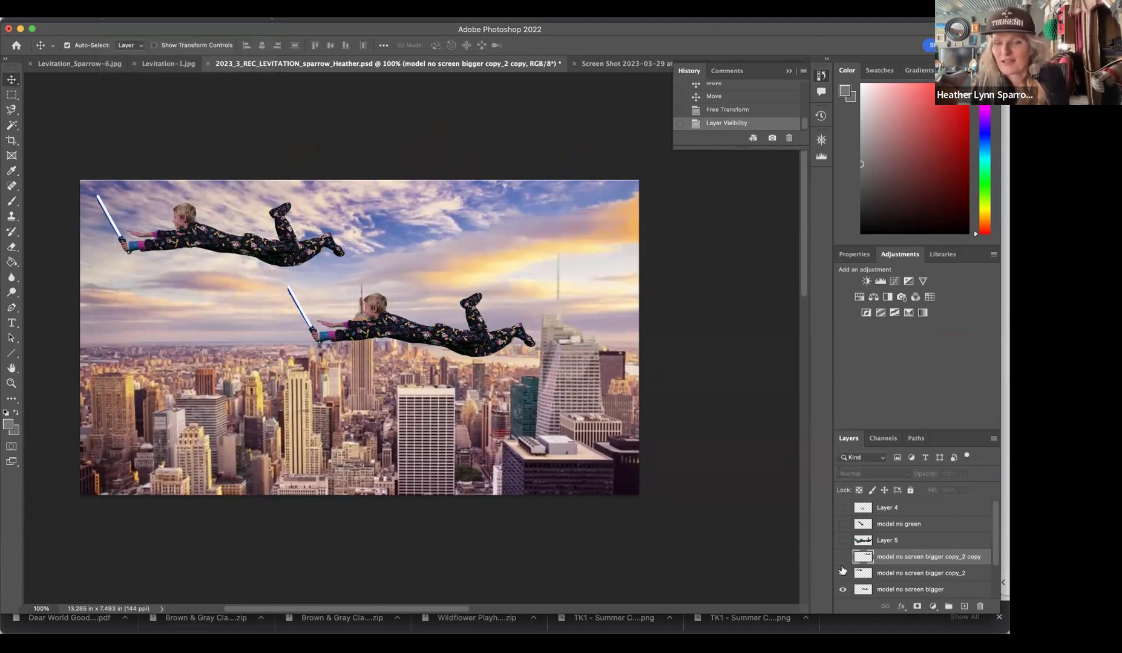
pyautogui.click(846, 574)
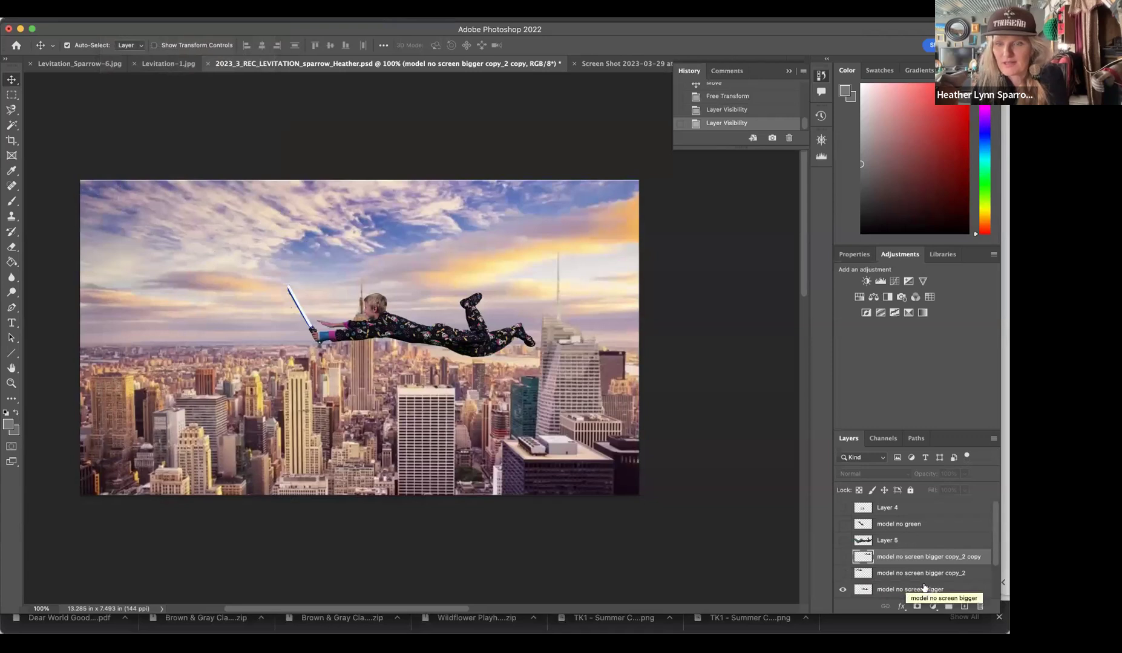
pyautogui.click(924, 588)
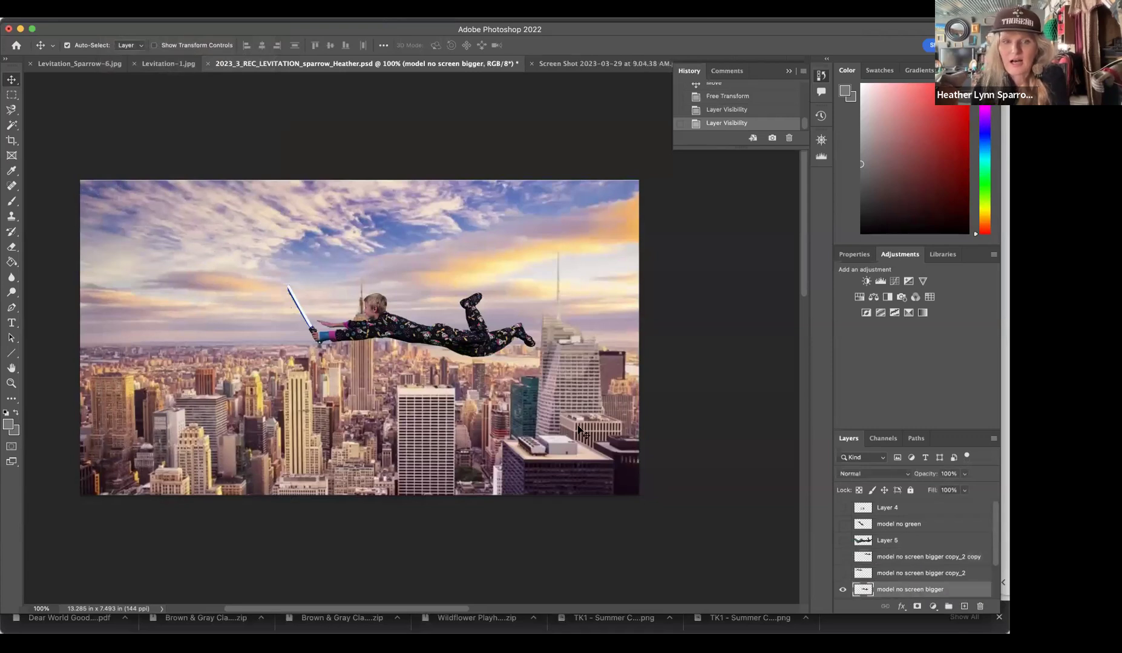
pyautogui.moveTo(460, 340); pyautogui.dragTo(489, 291)
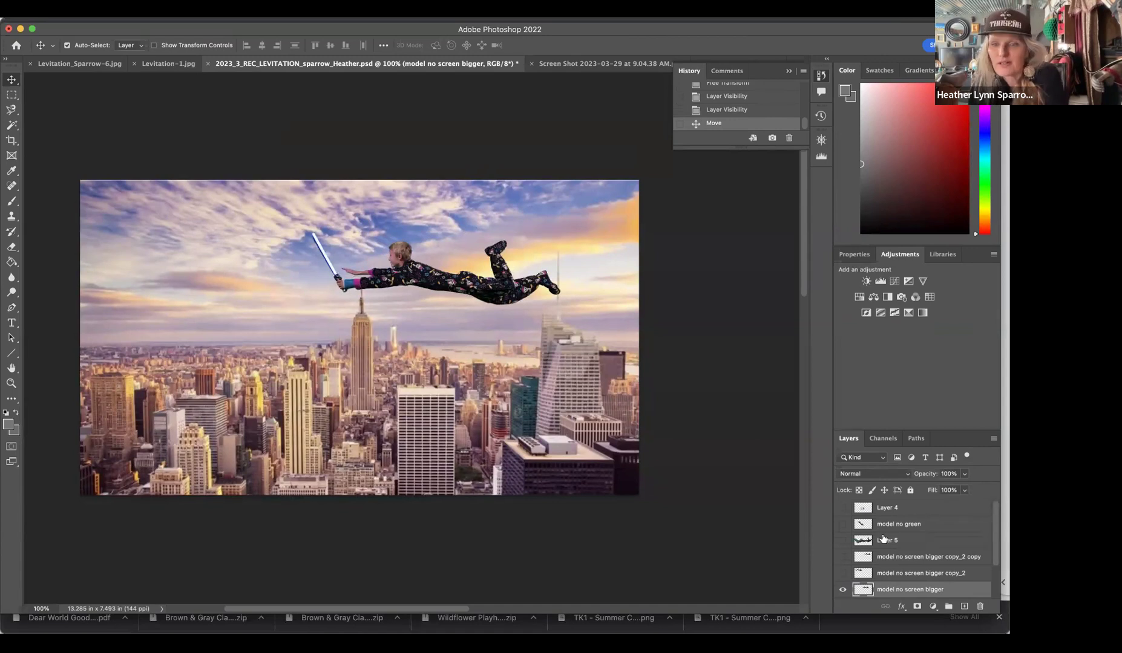
# - Hide the "city scape" and "Layer 1 copy" backgrounds, and show and select "Layer 1" with the flying businessman
pyautogui.scroll(-2, 883, 538)
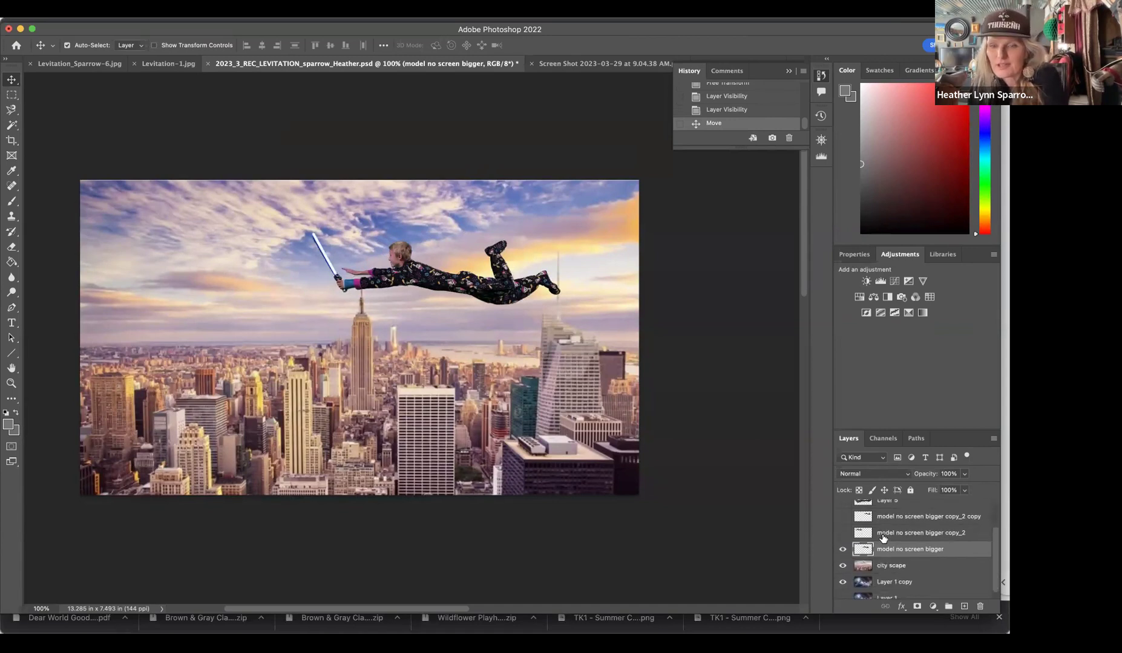
pyautogui.click(842, 567)
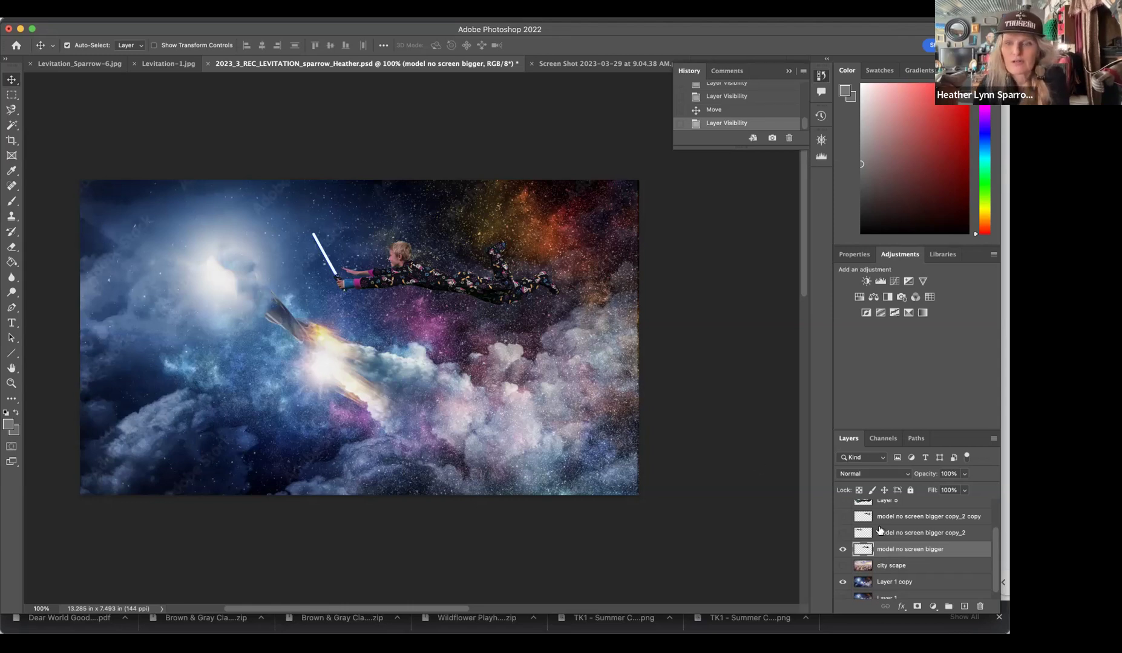
pyautogui.click(914, 585)
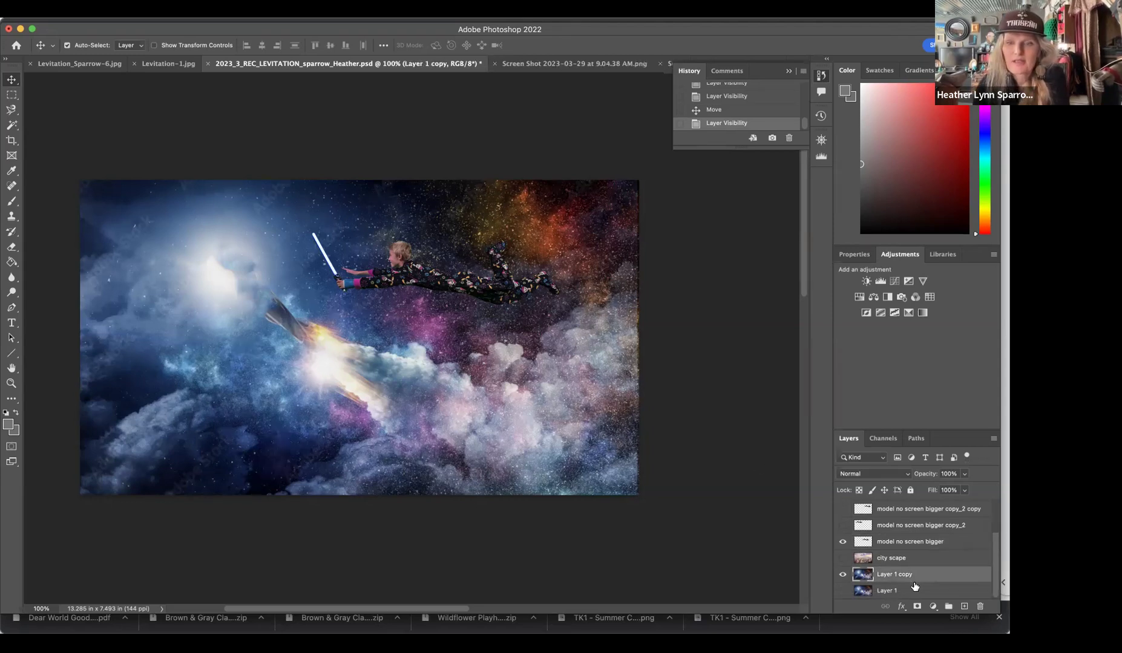
pyautogui.click(841, 575)
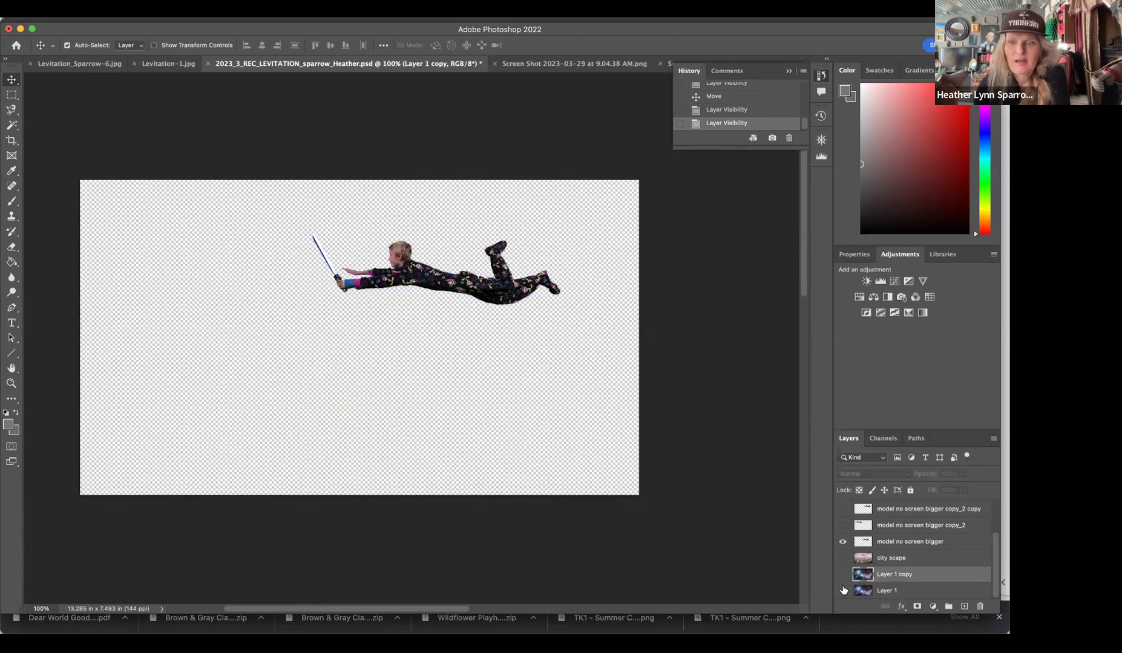
pyautogui.click(842, 591)
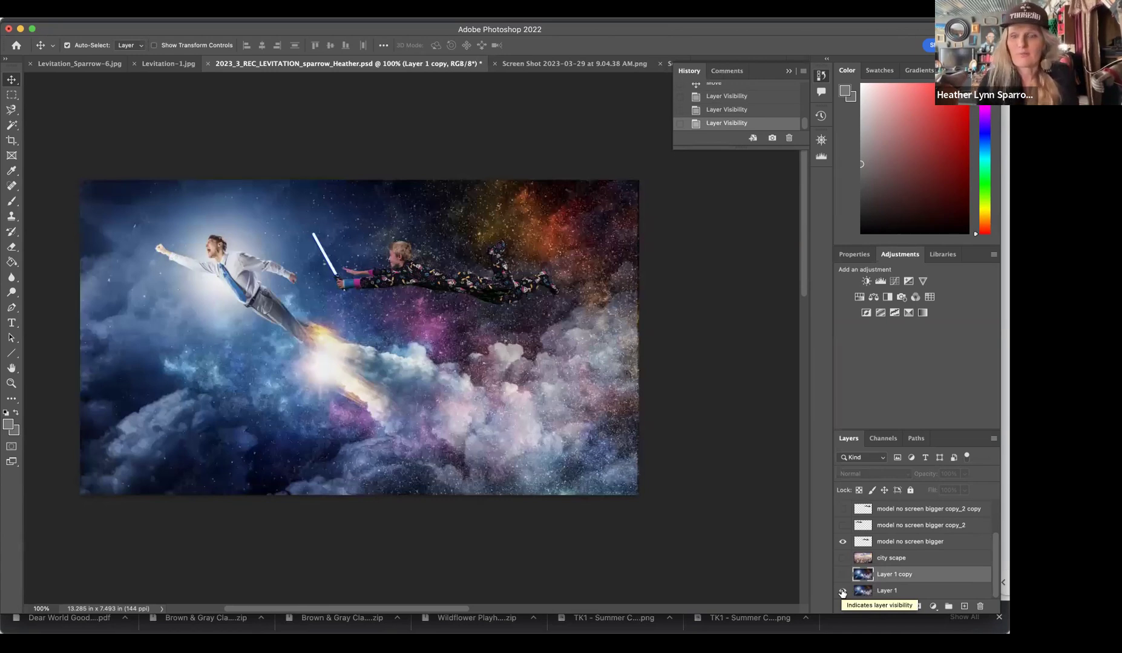
pyautogui.click(906, 590)
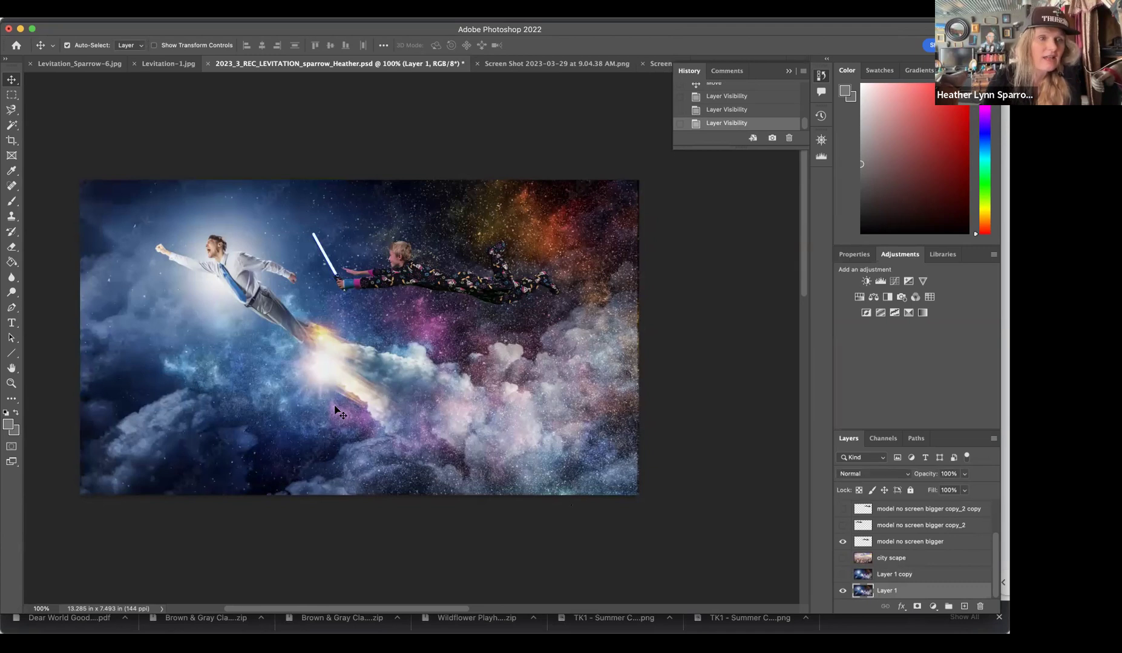
# - Paint away the businessman's arms and head on Layer 1 with the content-aware Spot Healing Brush at size 62
pyautogui.click(12, 187)
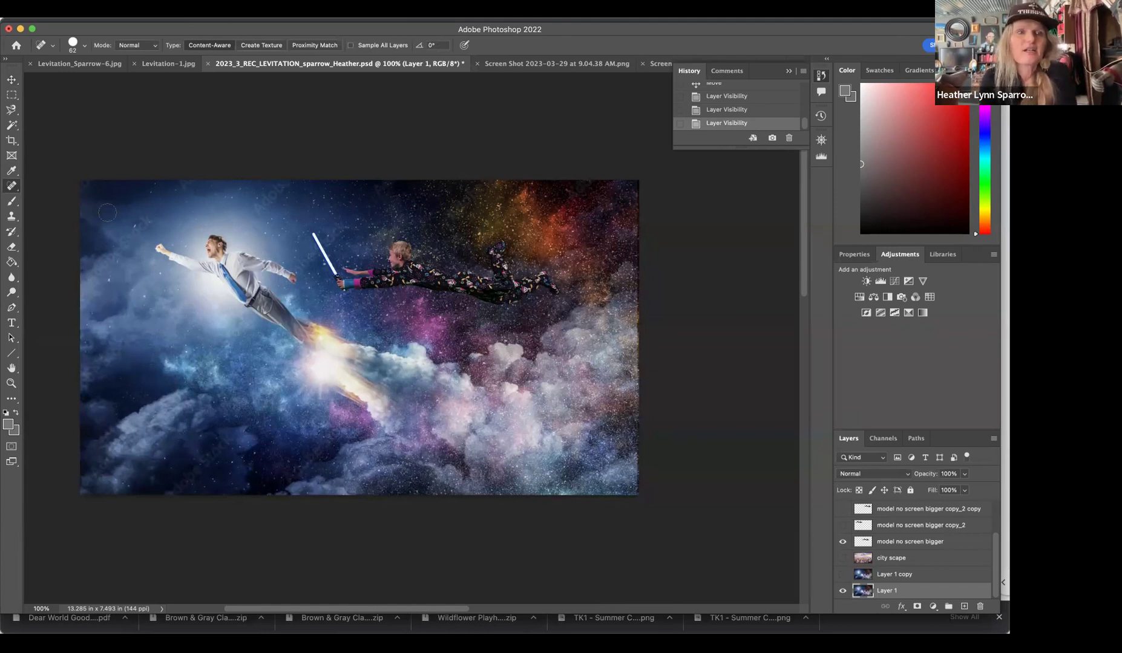
pyautogui.click(158, 247)
pyautogui.moveTo(159, 247); pyautogui.dragTo(210, 270)
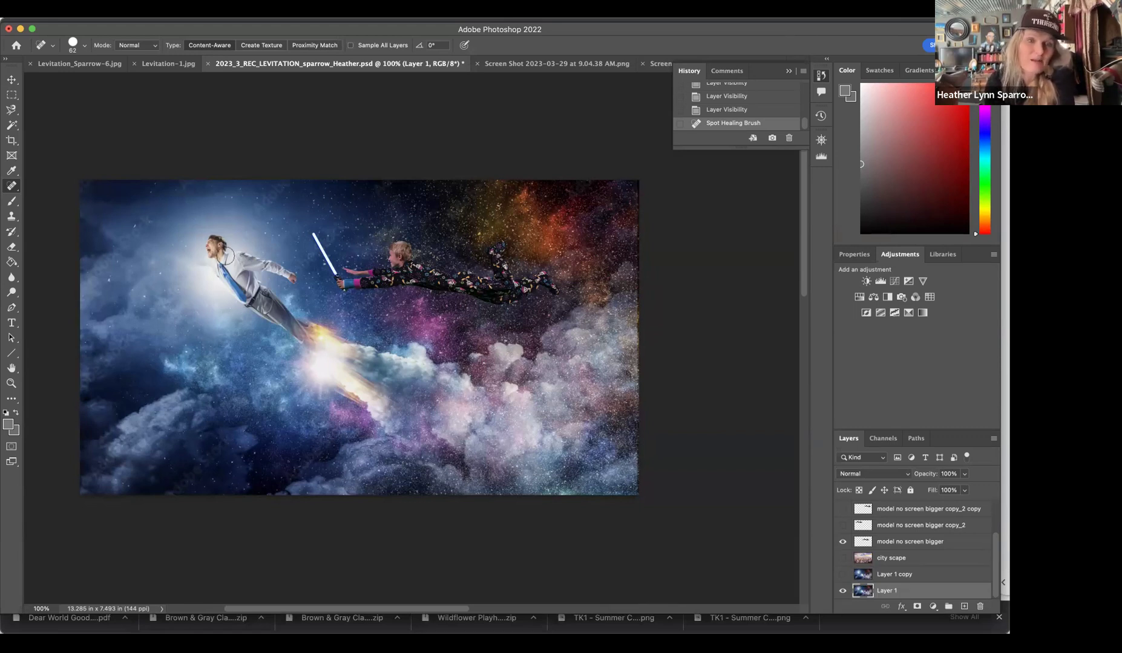
pyautogui.moveTo(294, 277)
pyautogui.mouseDown()
pyautogui.moveTo(234, 260)
pyautogui.moveTo(256, 259)
pyautogui.moveTo(227, 264)
pyautogui.mouseUp()
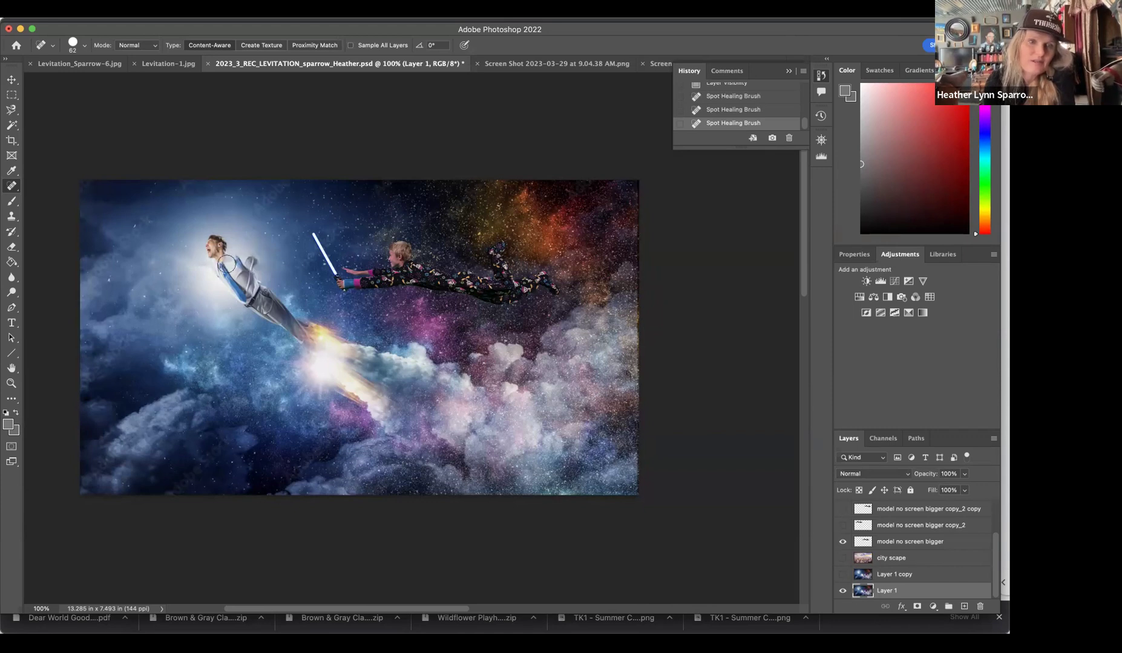
pyautogui.moveTo(210, 242)
pyautogui.mouseDown()
pyautogui.moveTo(211, 259)
pyautogui.moveTo(221, 253)
pyautogui.mouseUp()
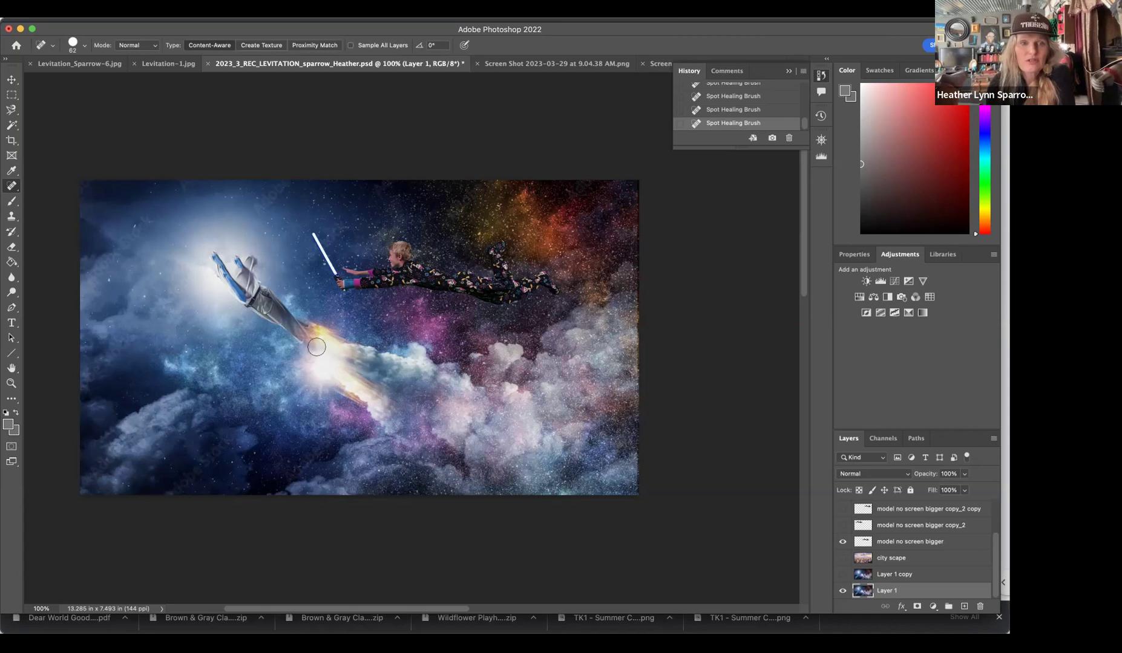
# - Hide Layer 1, show "Layer 1 copy", and move the "model no screen bigger" figure over the remaining legs and flame trail
pyautogui.click(842, 590)
pyautogui.click(841, 576)
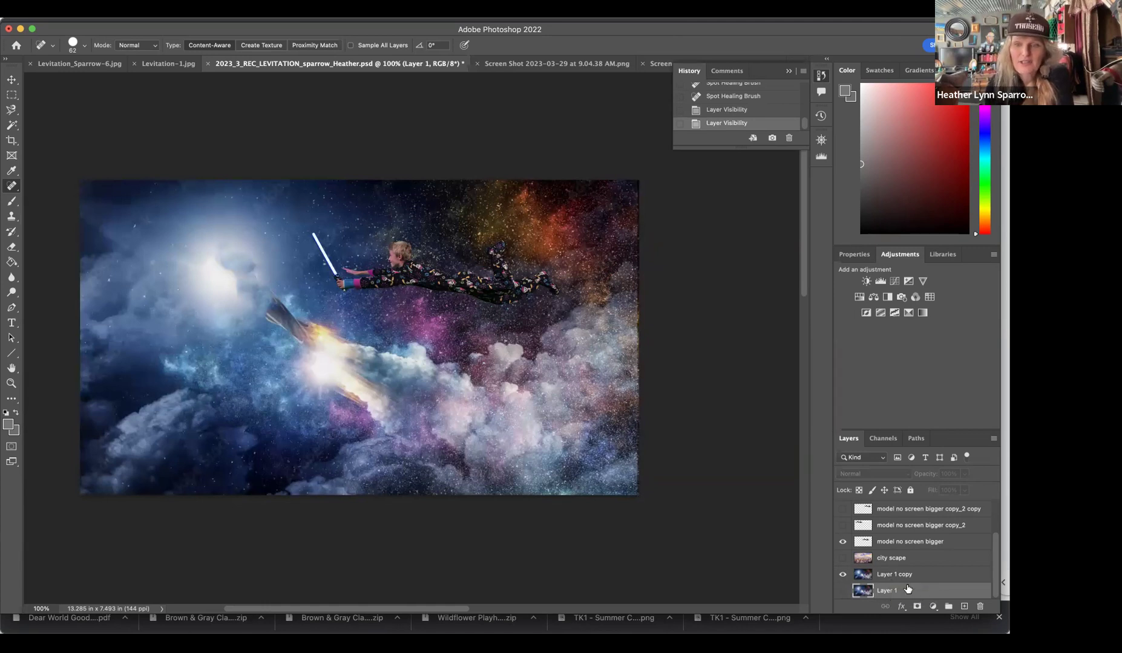
pyautogui.click(896, 548)
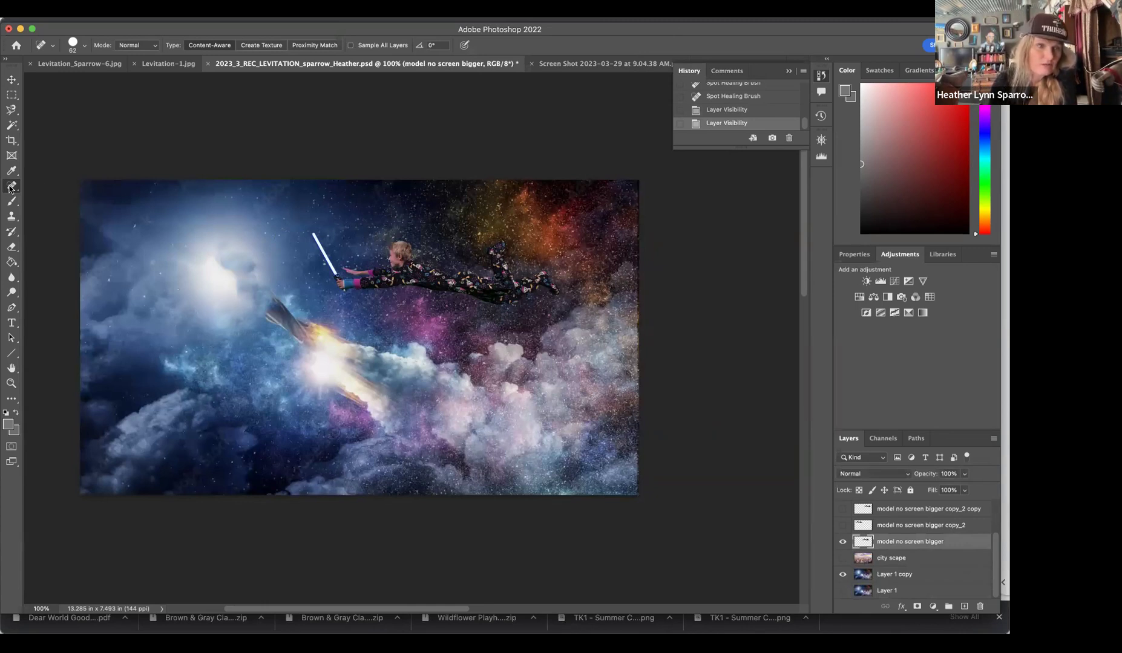
pyautogui.click(11, 81)
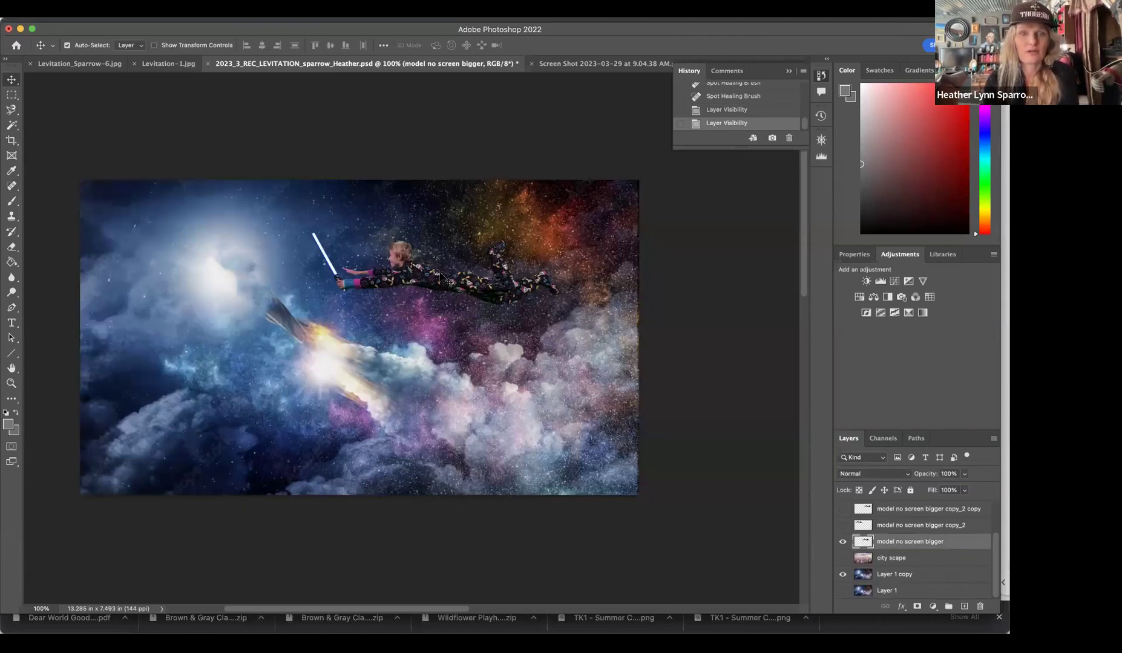
pyautogui.moveTo(440, 275); pyautogui.dragTo(284, 330)
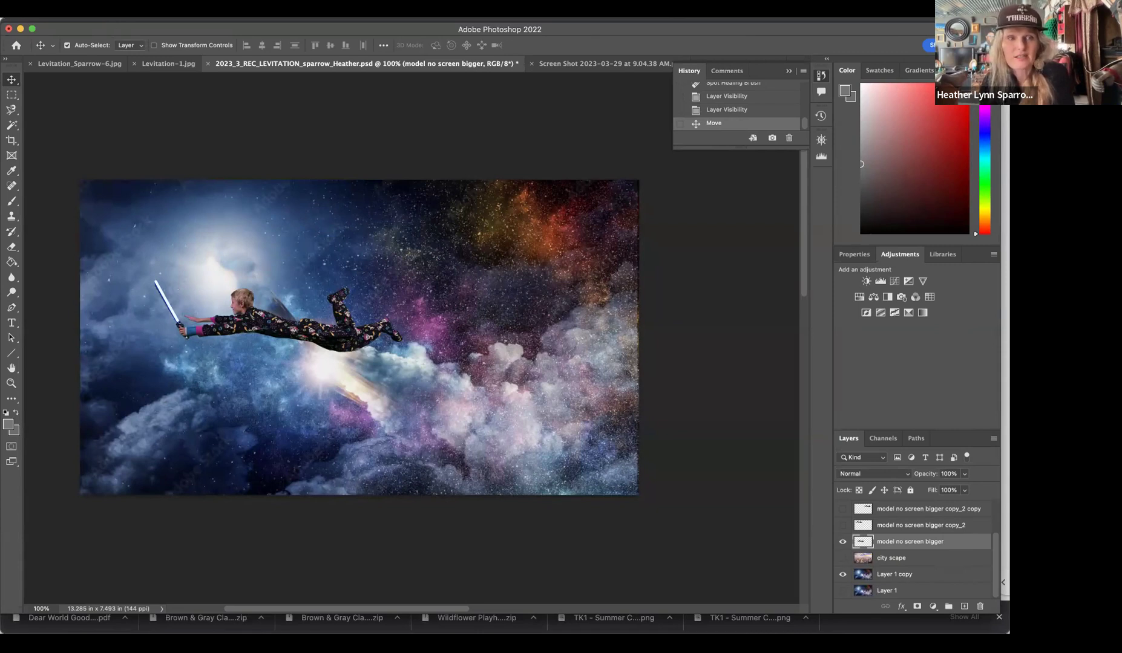
# - Rotate the figure about 33.18° with Free Transform so it flies diagonally upward along the flame trail, and apply the transform
pyautogui.click(110, 9)
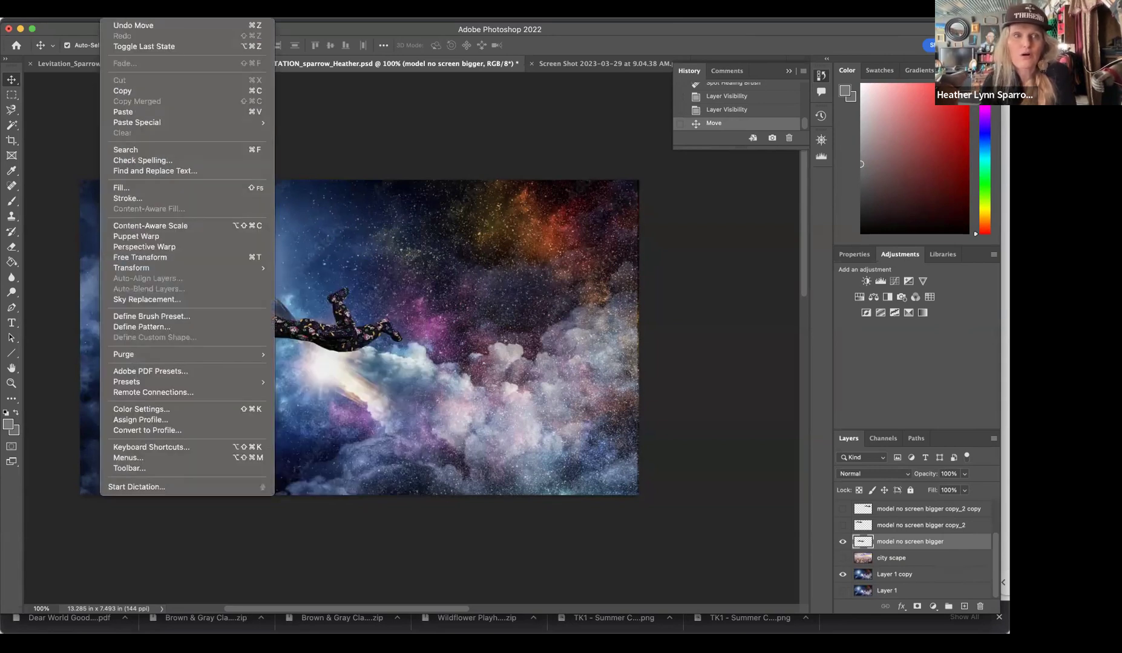
pyautogui.press('Escape')
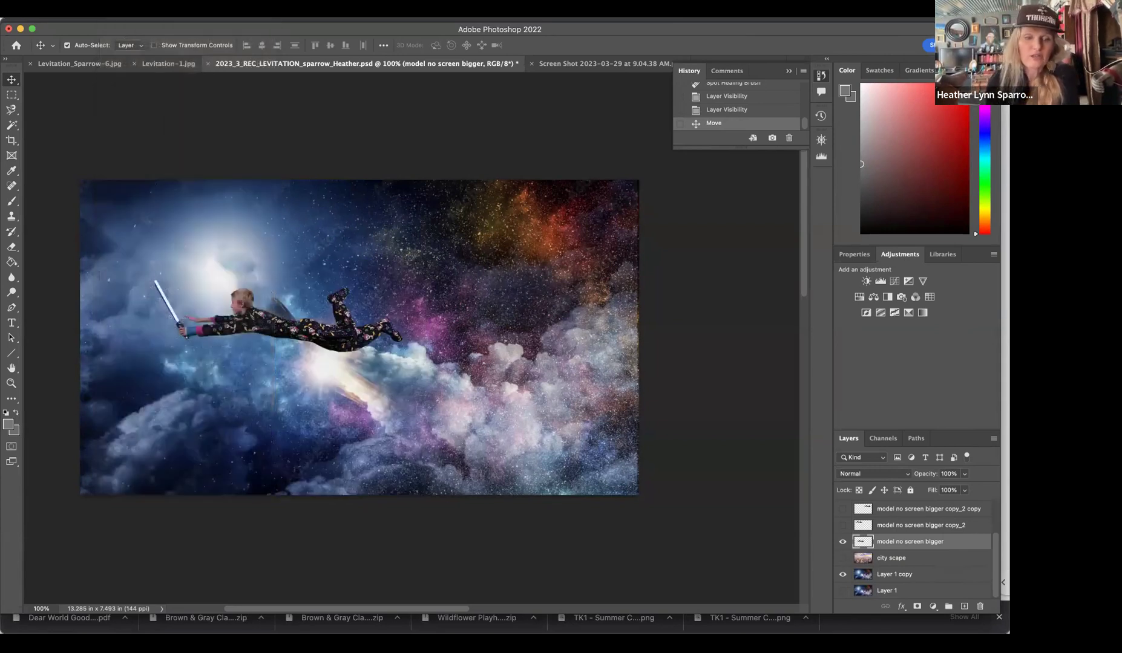
pyautogui.press('super')
pyautogui.press('super+t')
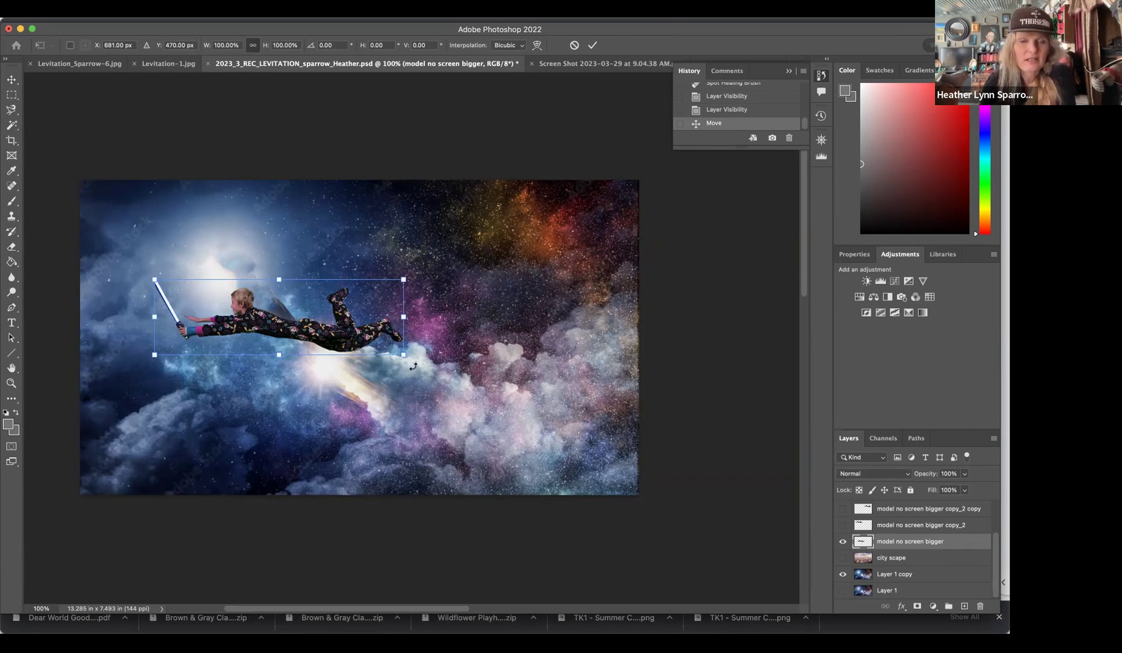
pyautogui.moveTo(413, 368); pyautogui.dragTo(368, 439)
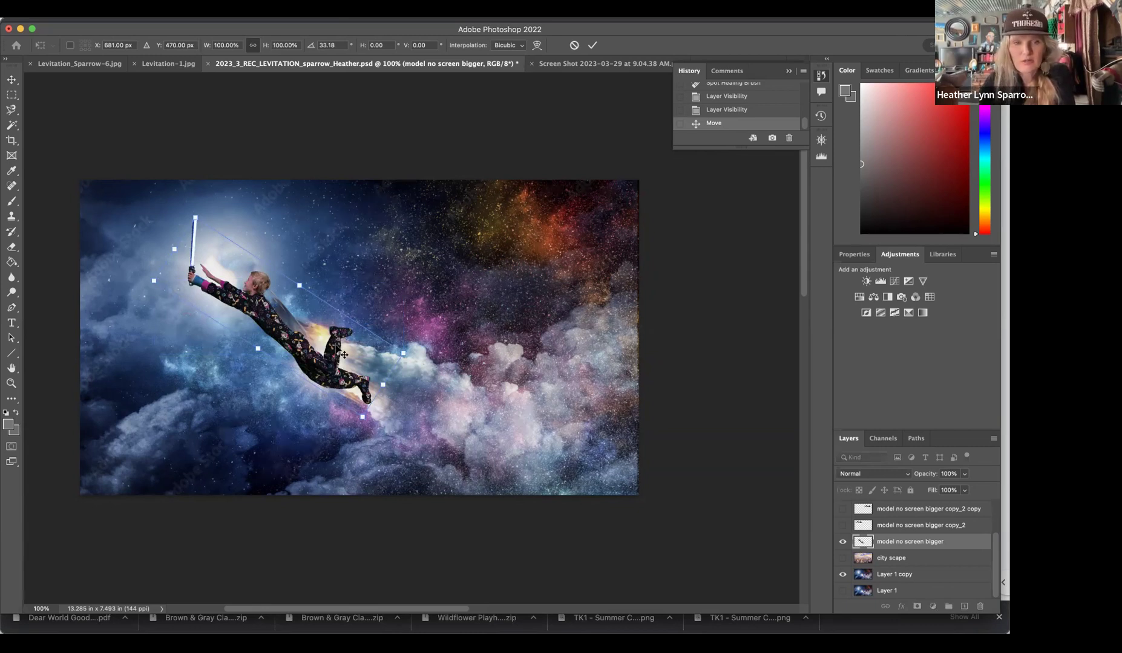
pyautogui.press('Return')
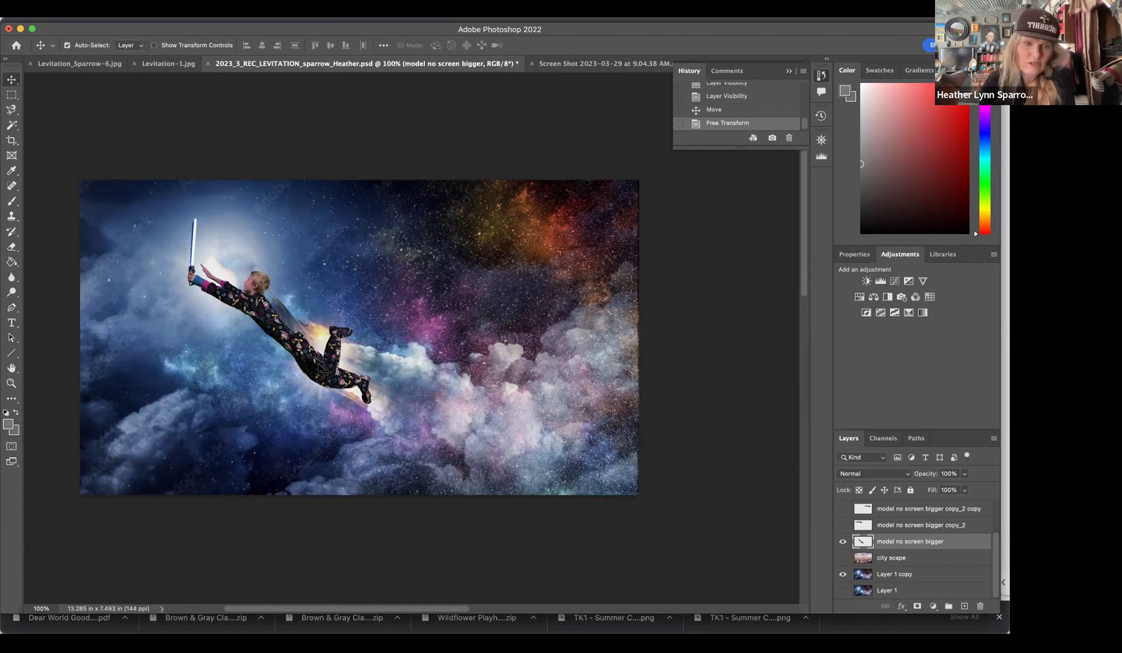
pyautogui.moveTo(321, 365); pyautogui.dragTo(323, 368)
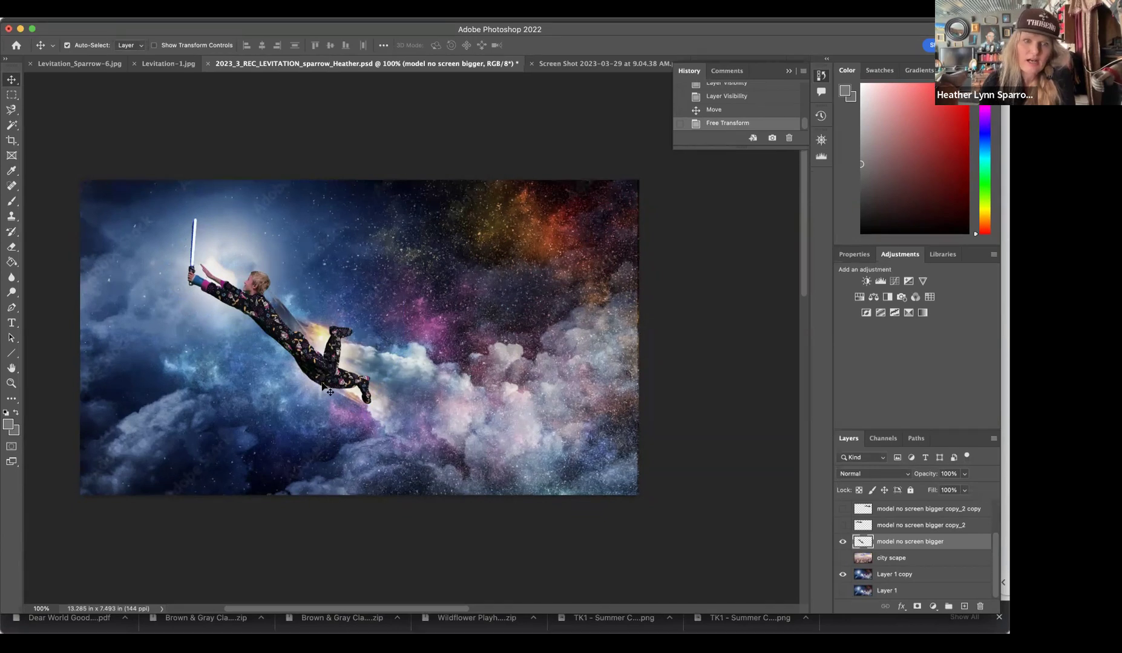
# - Move the "model no screen bigger" figure slightly up and left, toward the bright glow
pyautogui.click(12, 95)
pyautogui.click(12, 81)
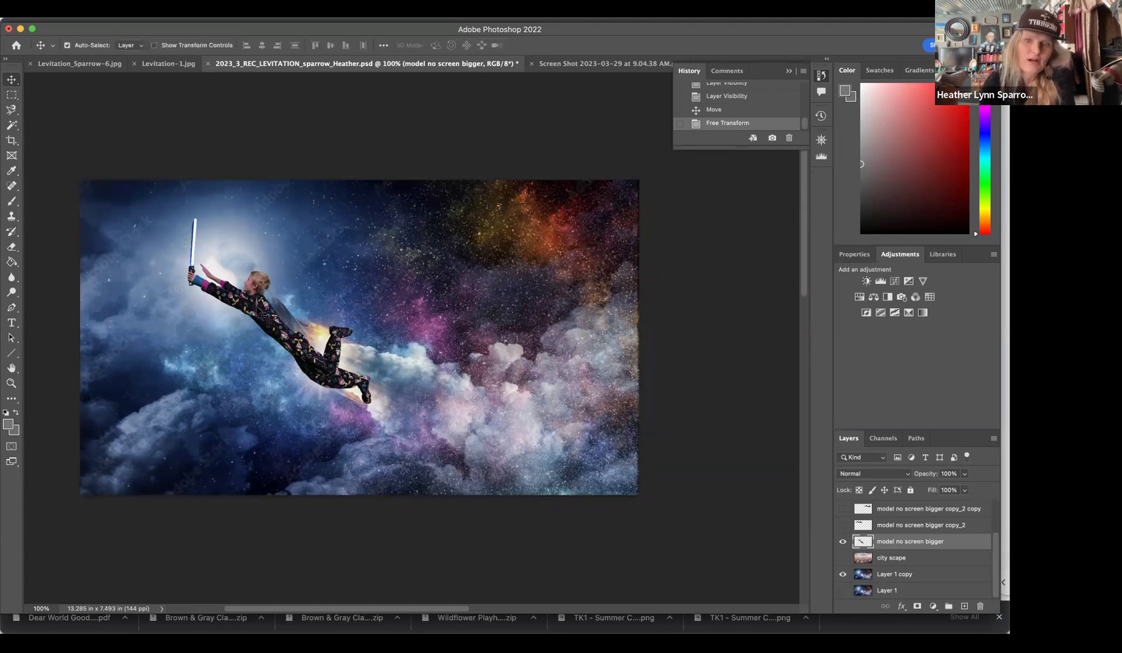
pyautogui.moveTo(257, 308)
pyautogui.mouseDown()
pyautogui.moveTo(265, 301)
pyautogui.moveTo(248, 289)
pyautogui.mouseUp()
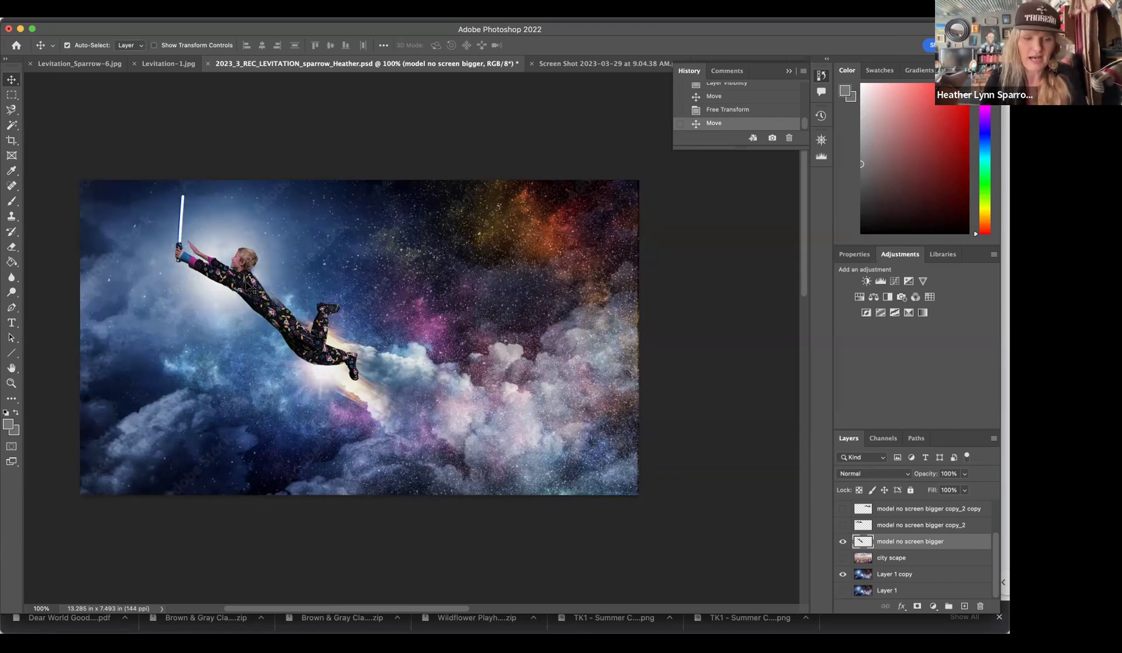
# - Enlarge the figure to about 123.56% with Free Transform, extending it down and to the left, and apply the transform
pyautogui.press('super')
pyautogui.press('super+t')
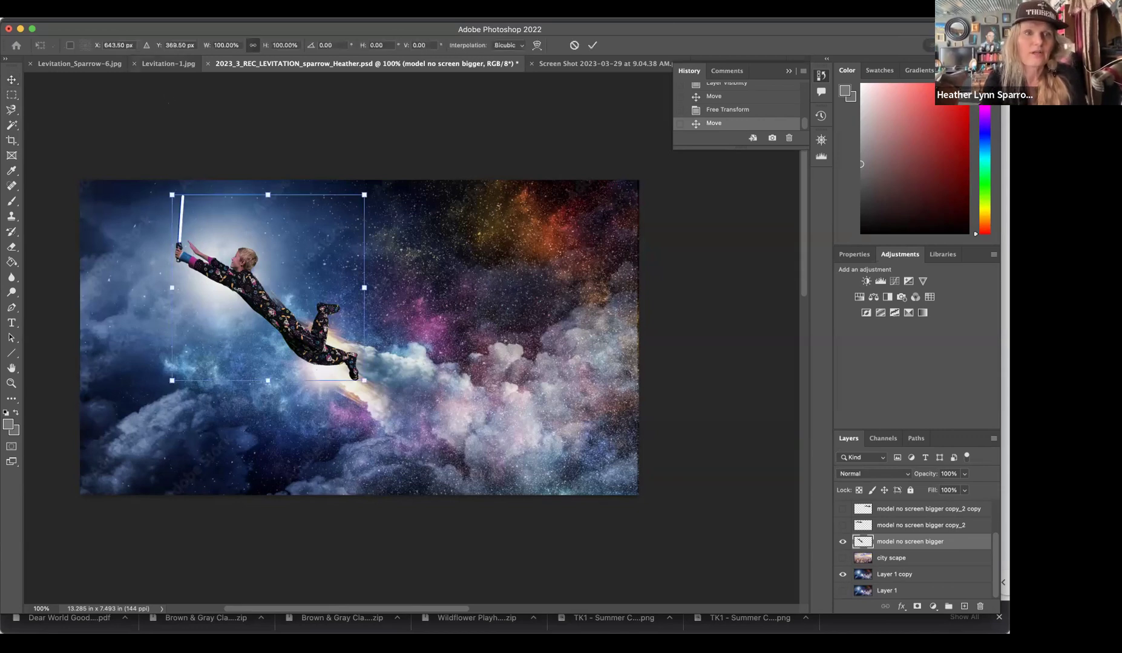
pyautogui.click(105, 12)
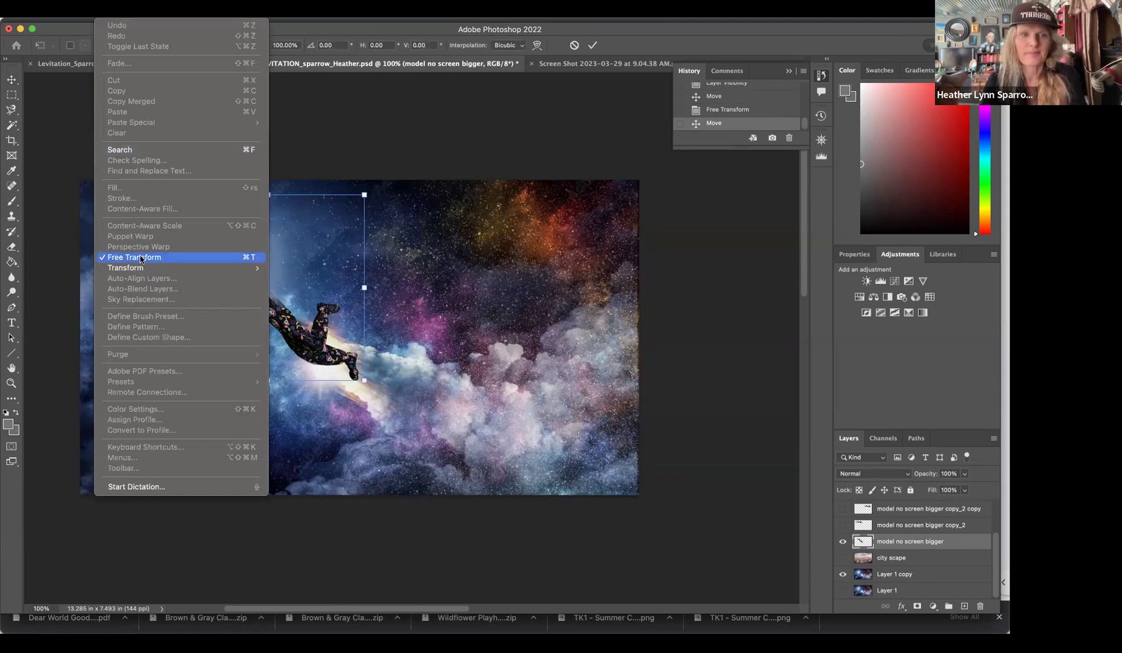
pyautogui.moveTo(143, 270)
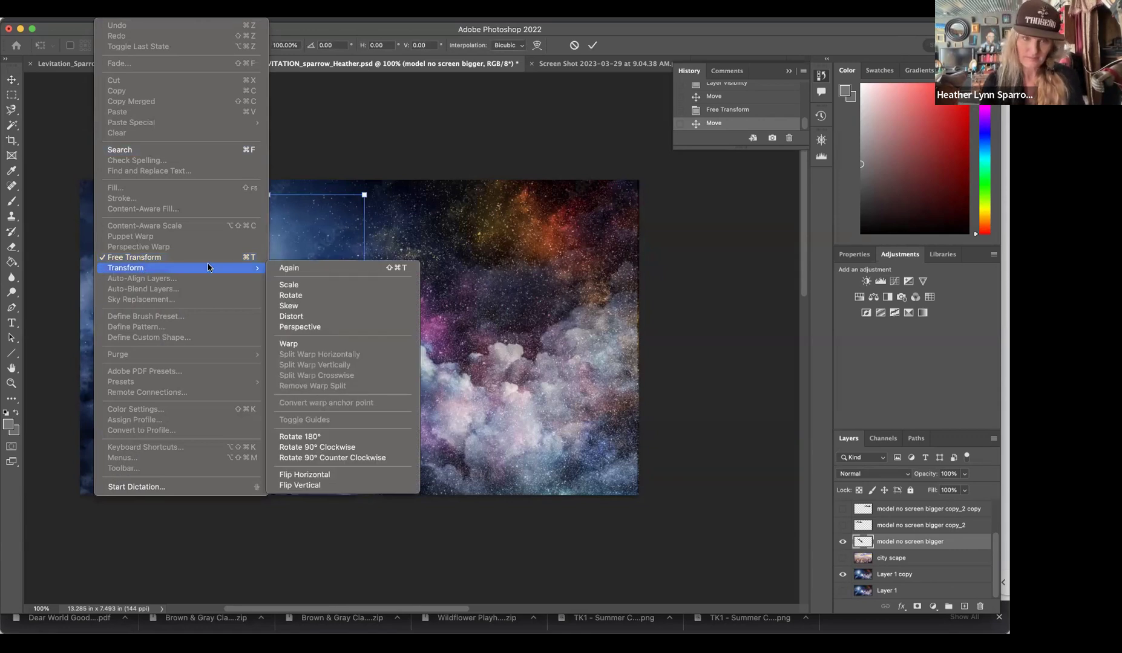
pyautogui.click(317, 461)
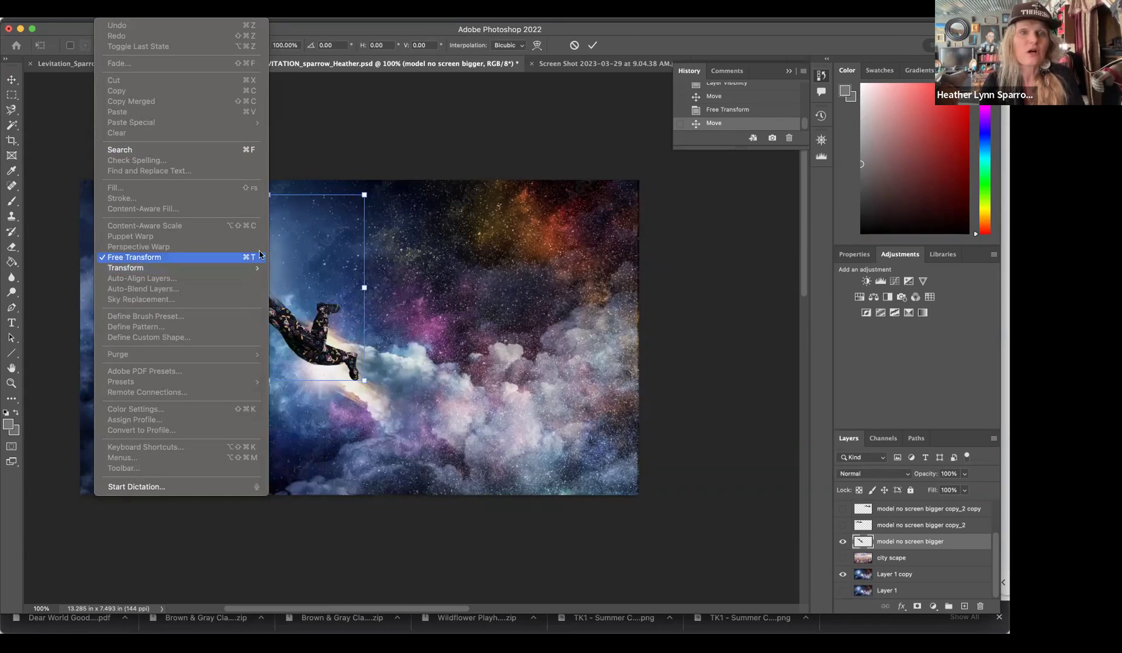
pyautogui.click(459, 124)
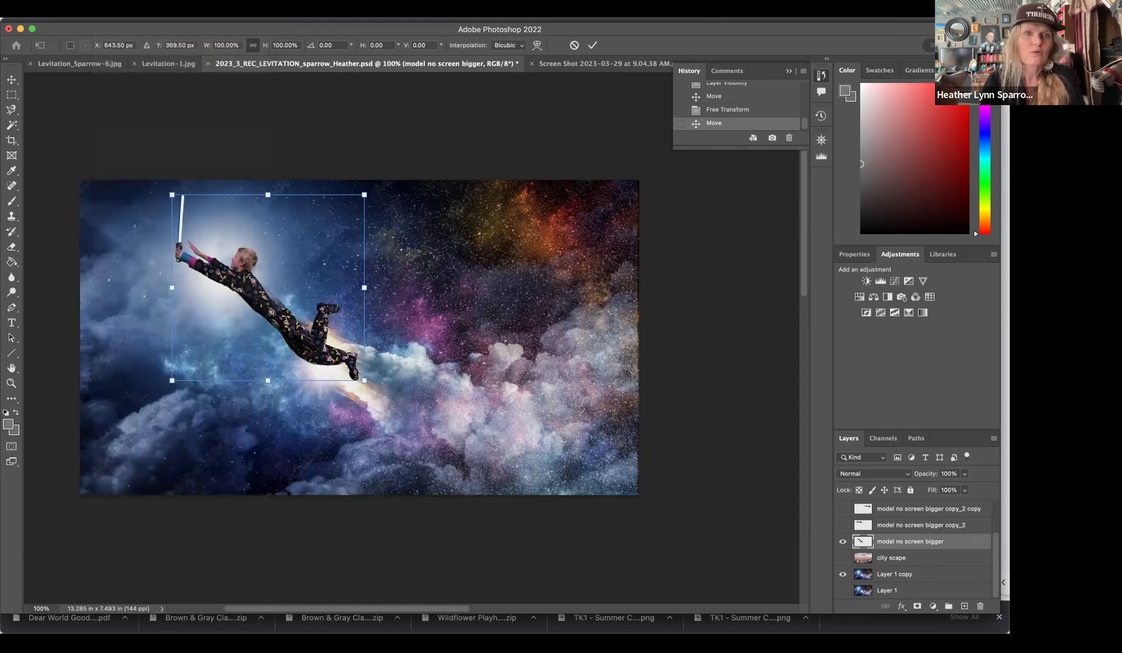
pyautogui.click(253, 45)
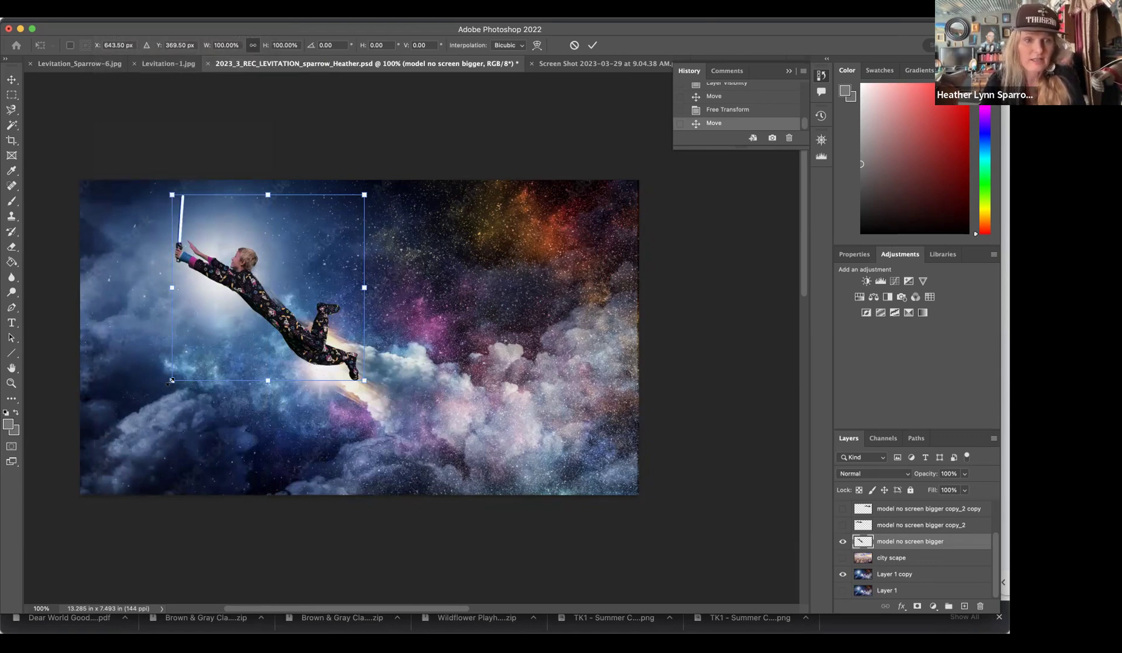
pyautogui.moveTo(172, 381); pyautogui.dragTo(129, 429)
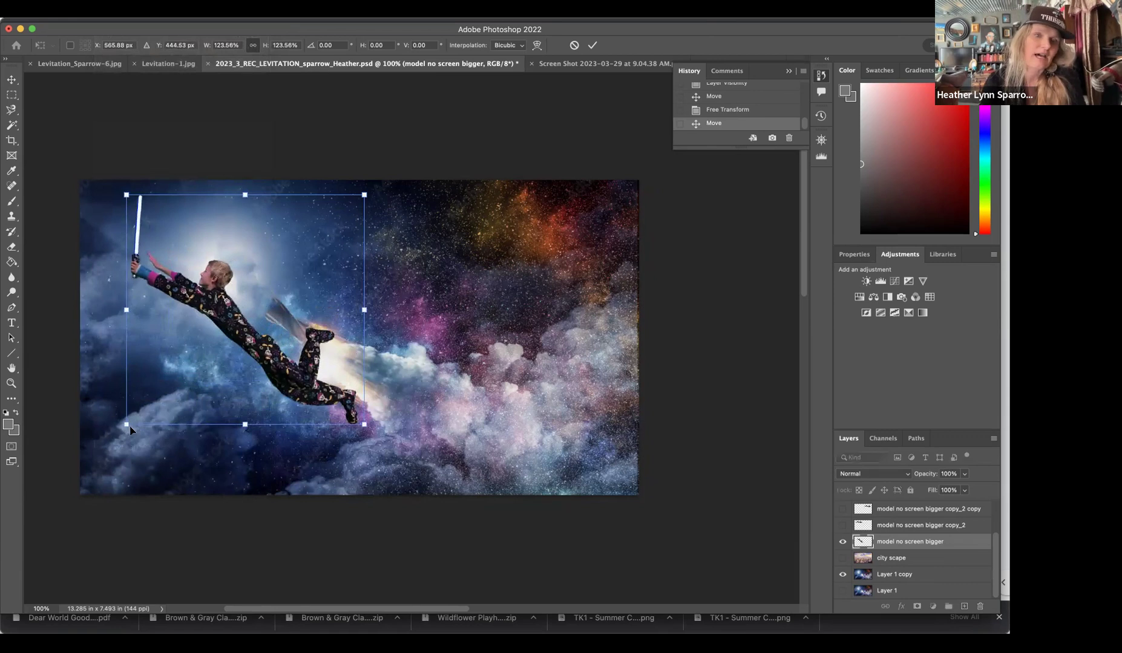
pyautogui.press('Return')
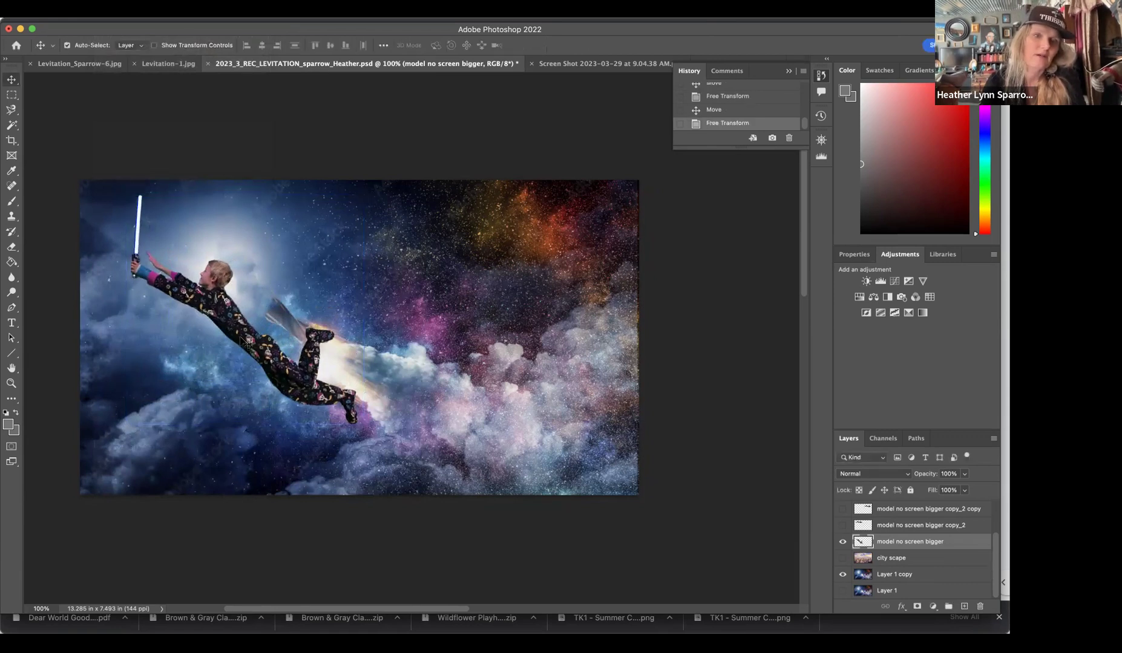
# - Move the figure up and right over the flame trail, then scale it to about 89.63% with a 0.04° rotation and apply
pyautogui.moveTo(245, 341); pyautogui.dragTo(271, 314)
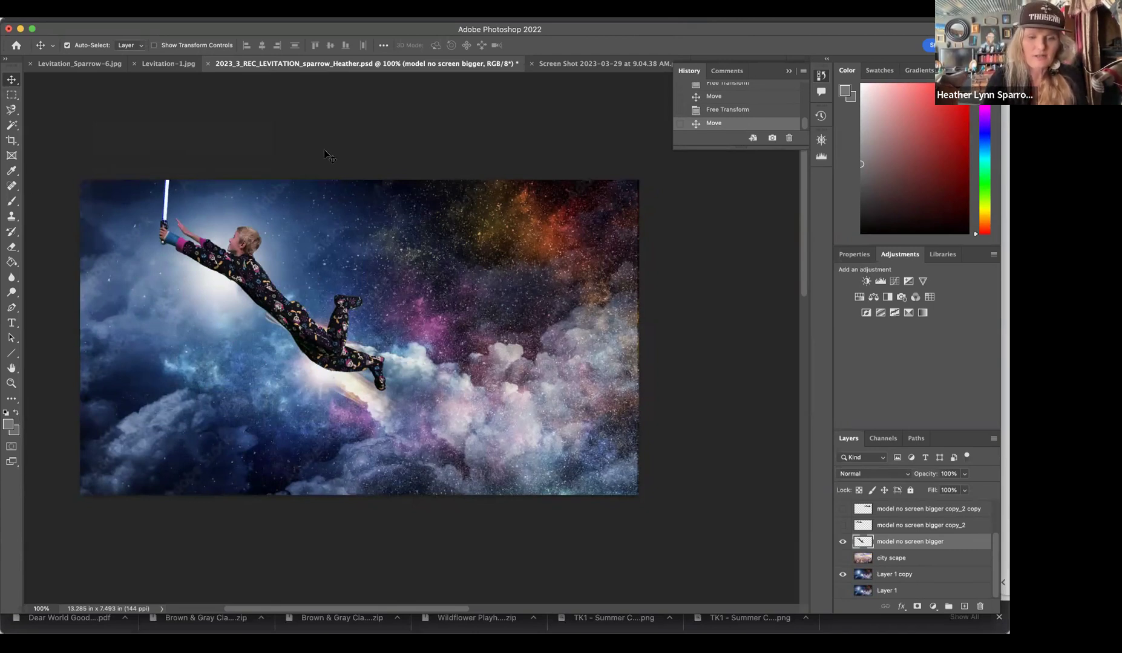
pyautogui.press('super+t')
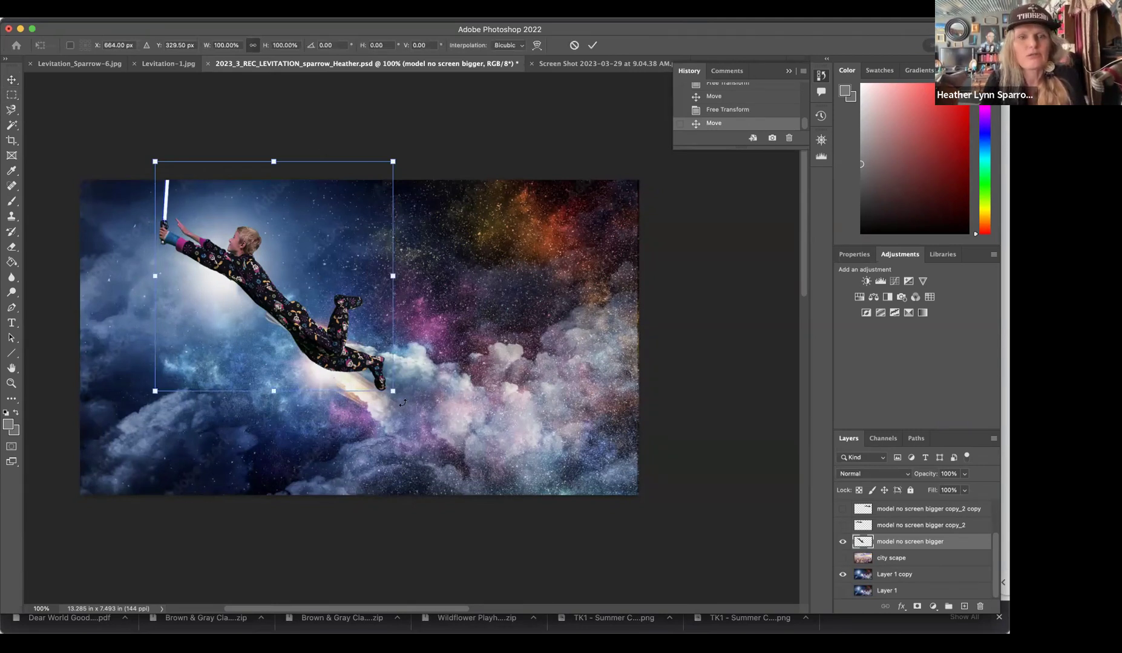
pyautogui.moveTo(402, 402)
pyautogui.mouseDown()
pyautogui.moveTo(421, 388)
pyautogui.moveTo(399, 405)
pyautogui.mouseUp()
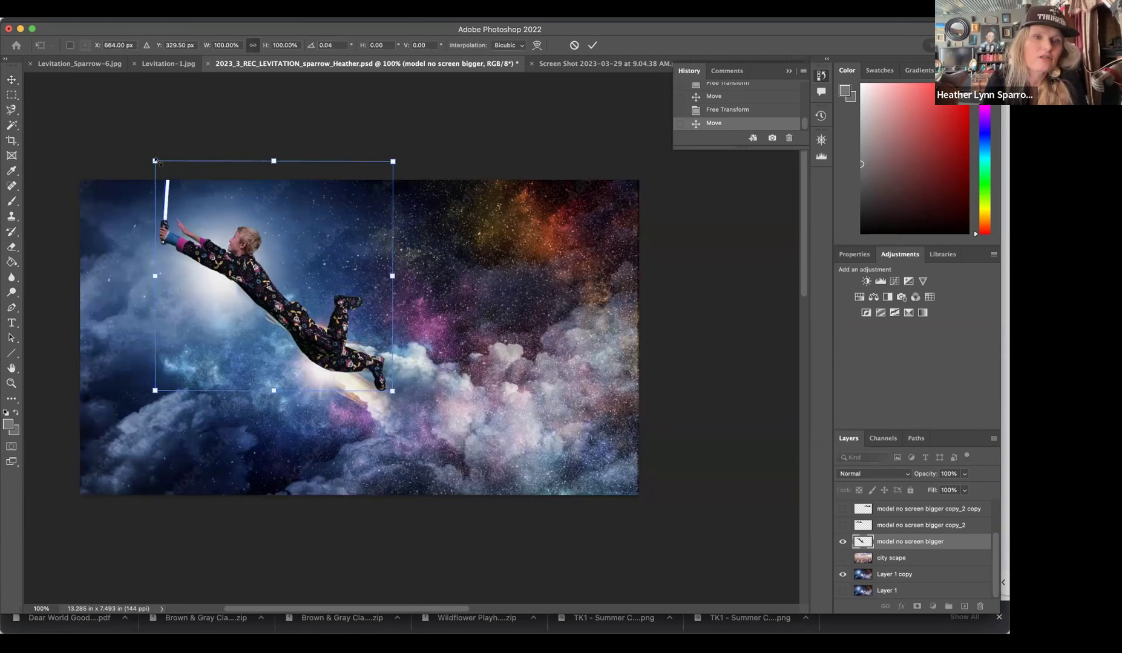
pyautogui.moveTo(161, 164); pyautogui.dragTo(183, 190)
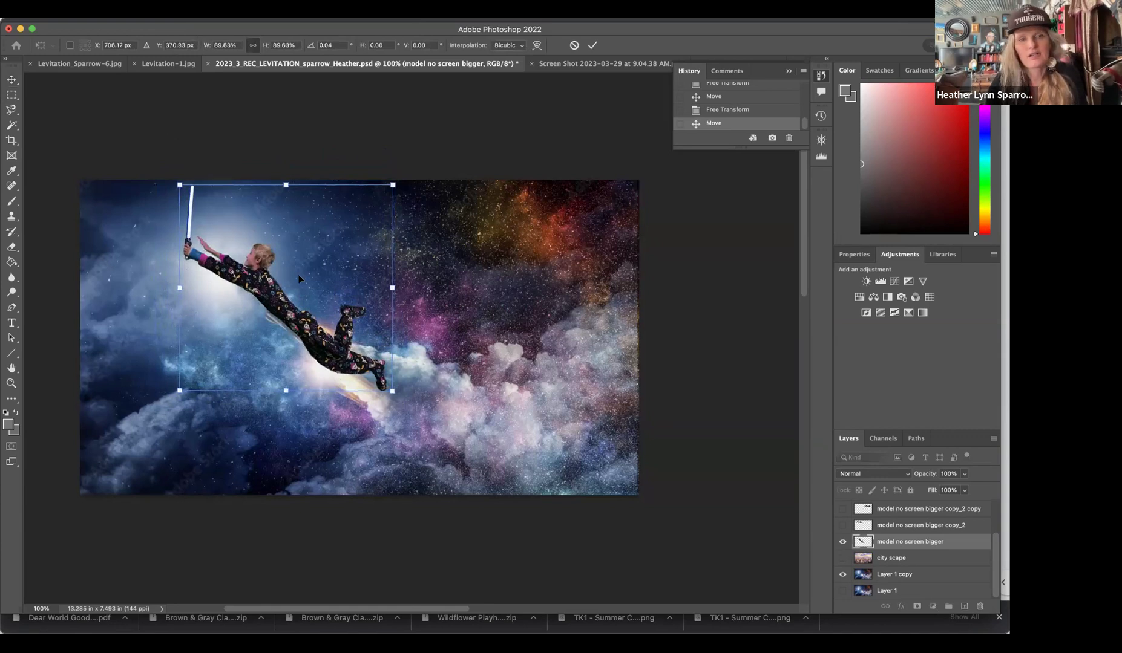
pyautogui.press('Return')
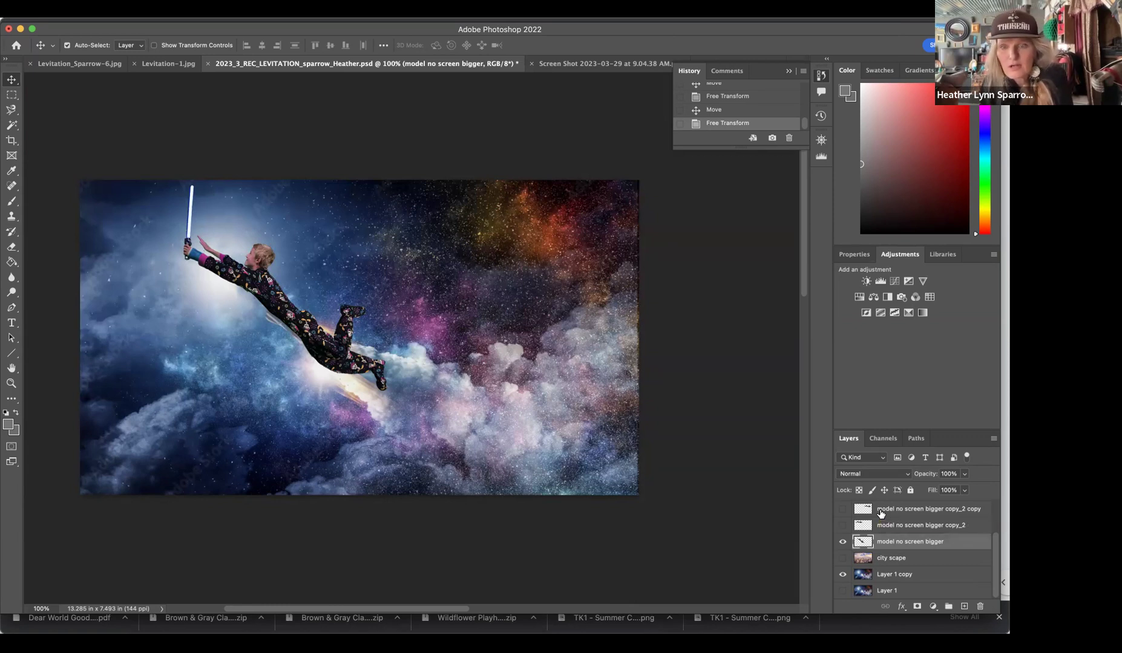
# - Hide the figure and paint away the businessman's remains above the flame on "Layer 1 copy" with the content-aware Spot Healing Brush at size 62
pyautogui.click(843, 542)
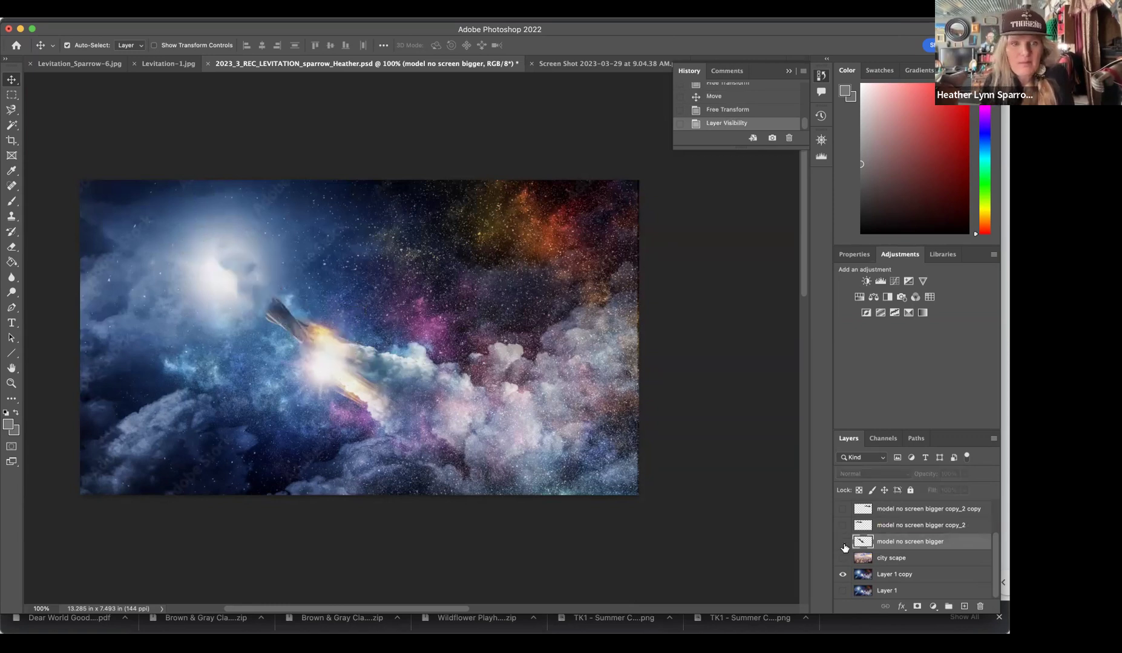
pyautogui.click(896, 574)
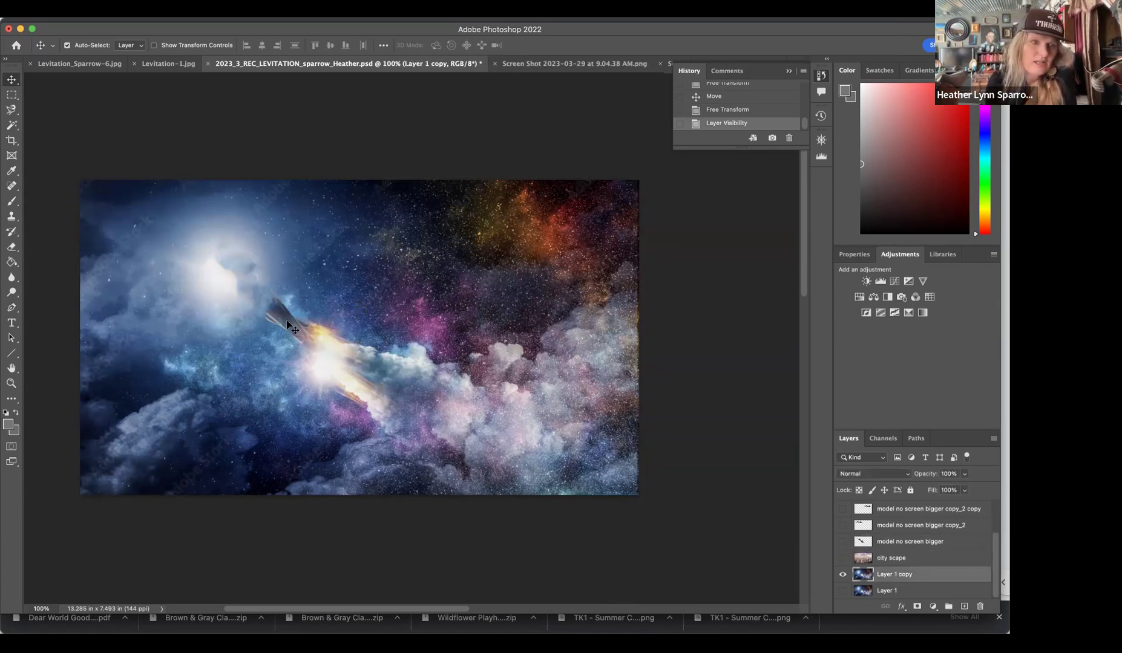
pyautogui.click(12, 187)
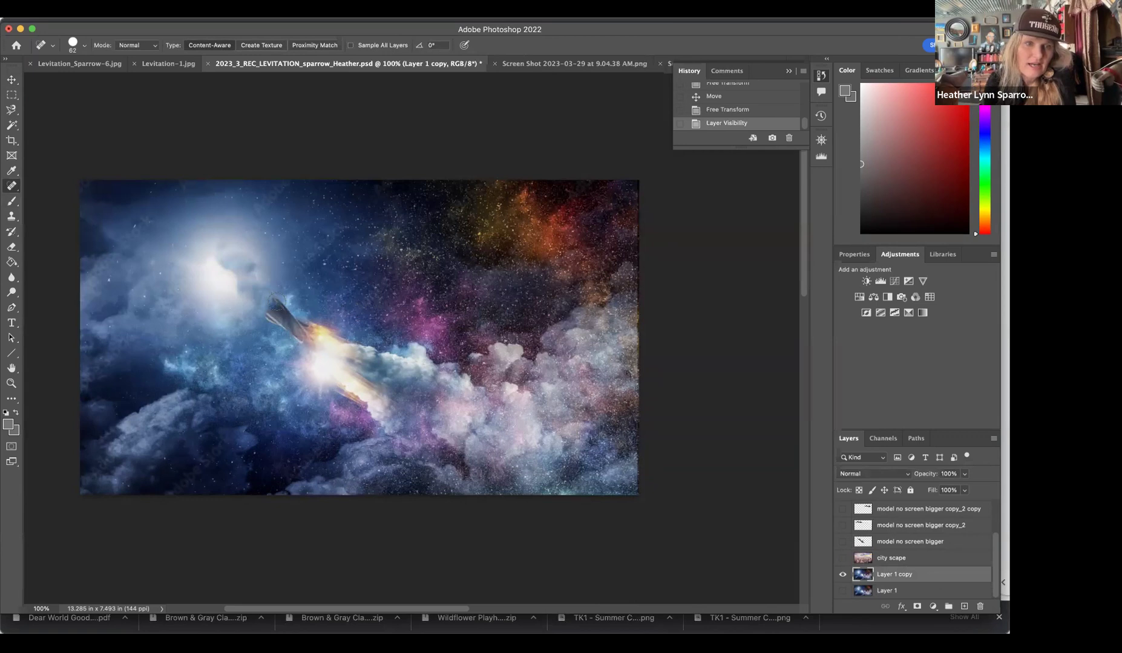
pyautogui.moveTo(276, 305); pyautogui.dragTo(280, 320)
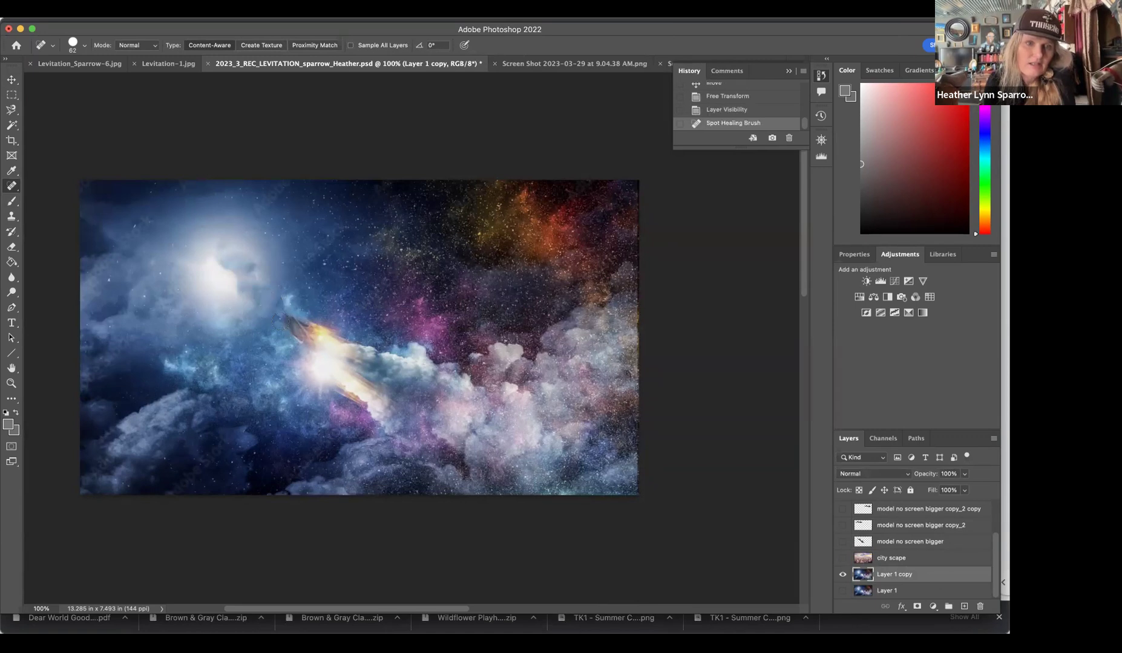
pyautogui.moveTo(288, 325); pyautogui.dragTo(298, 332)
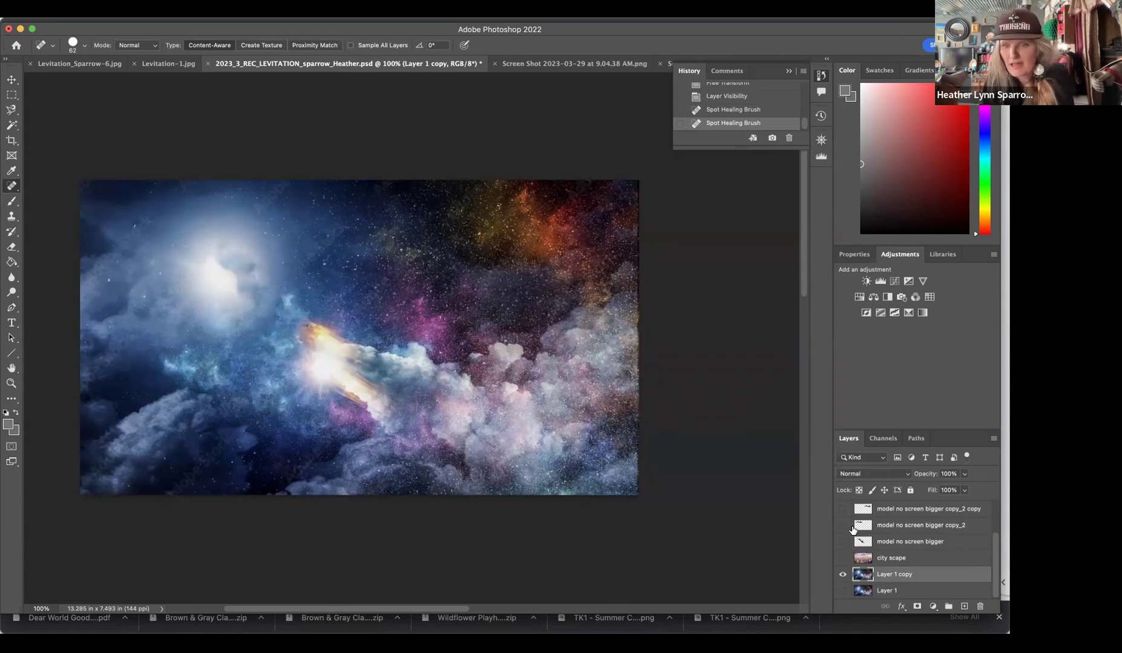
pyautogui.click(843, 542)
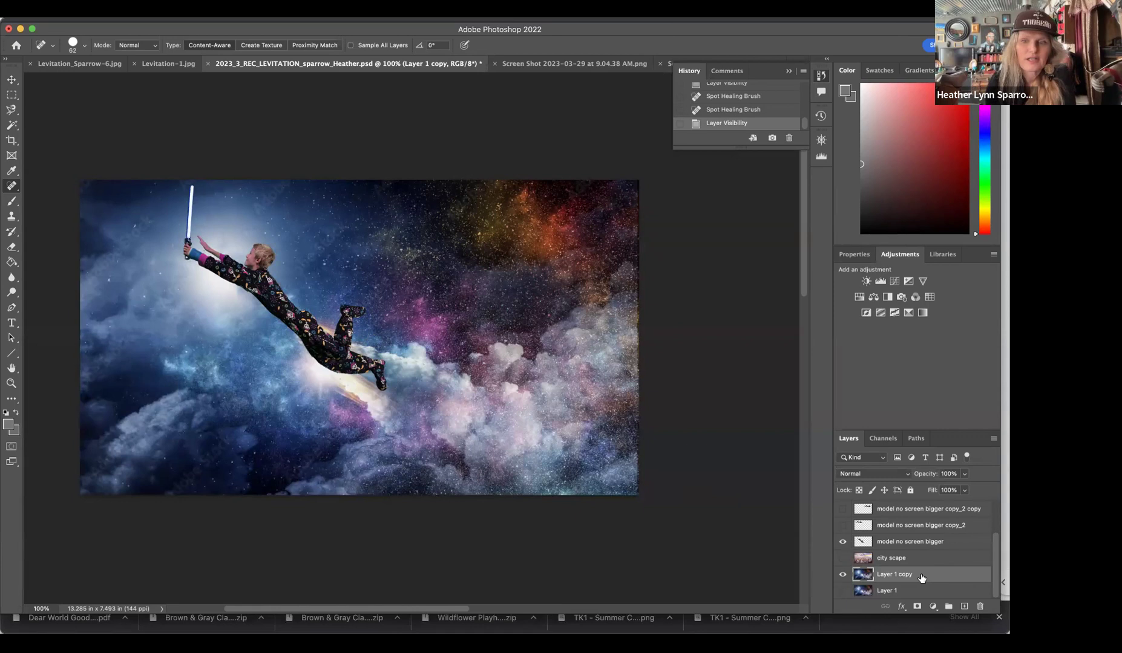
pyautogui.click(843, 542)
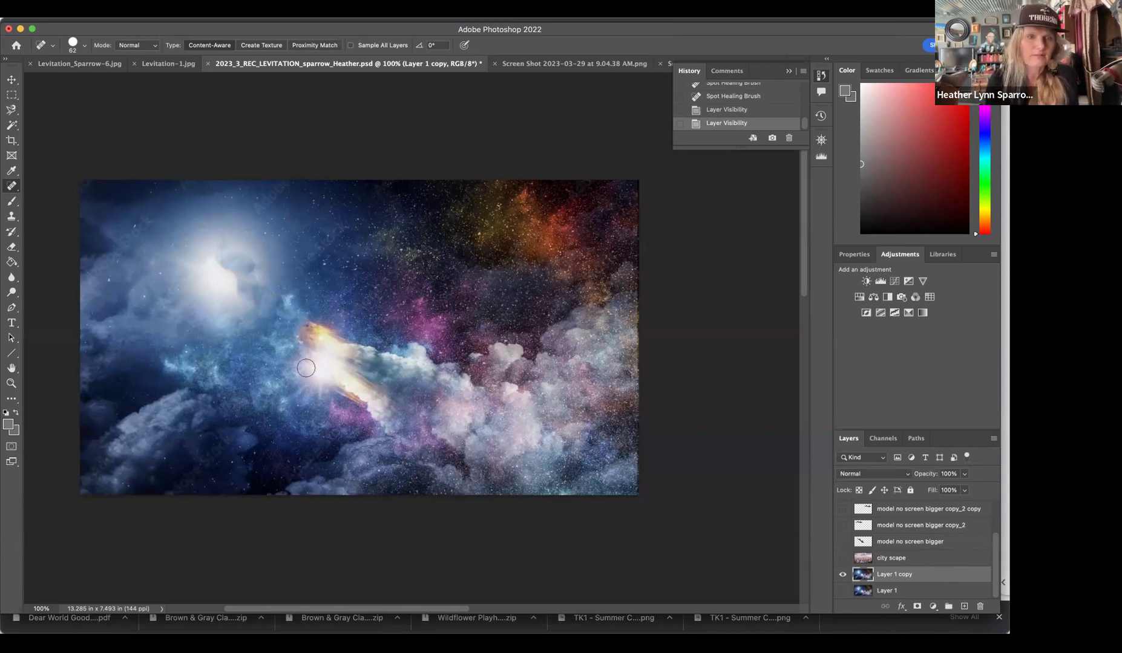
# - Select the flame burst on "Layer 1 copy" with a rectangular marquee, then copy and paste it onto a new layer
pyautogui.click(12, 95)
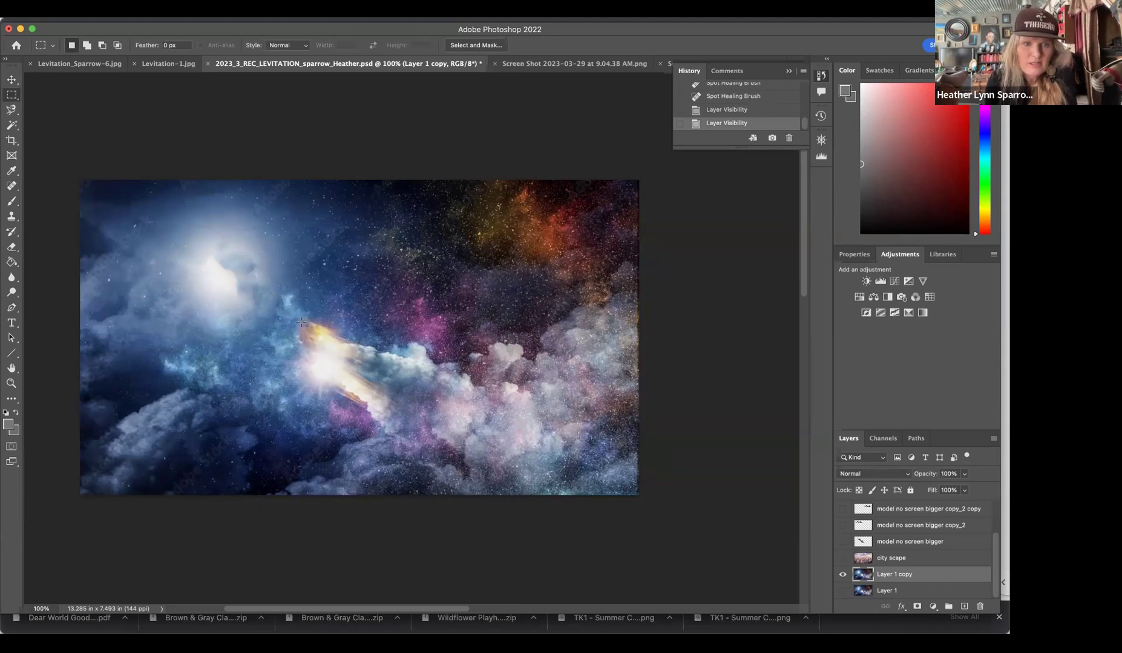
pyautogui.moveTo(294, 320); pyautogui.dragTo(382, 412)
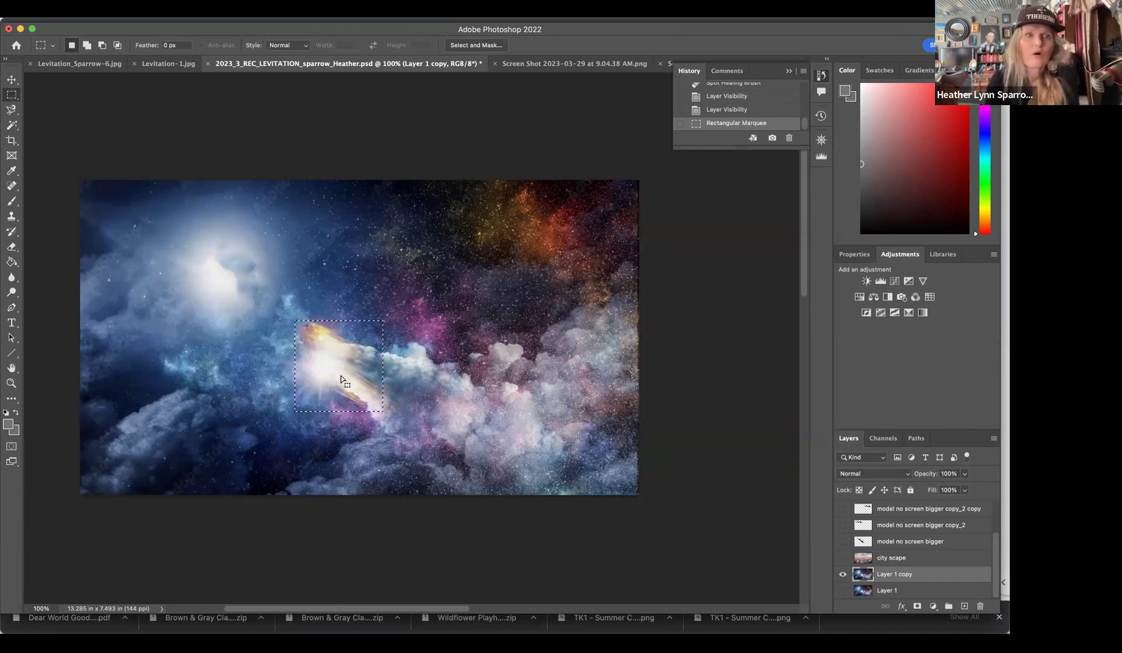
pyautogui.click(112, 9)
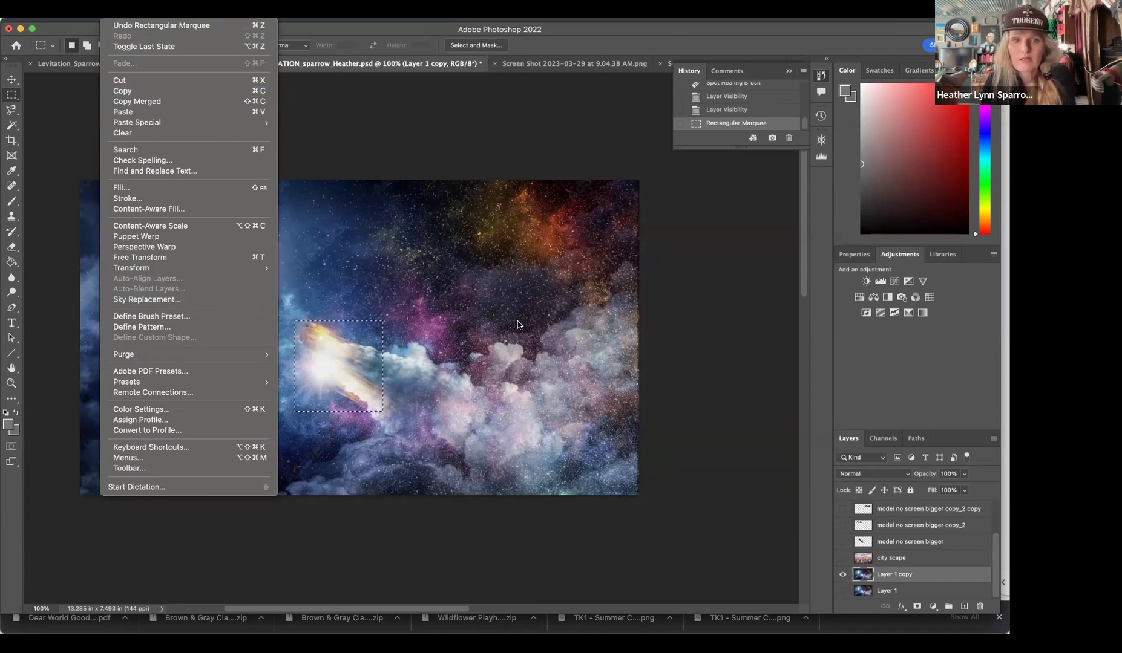
pyautogui.click(327, 358)
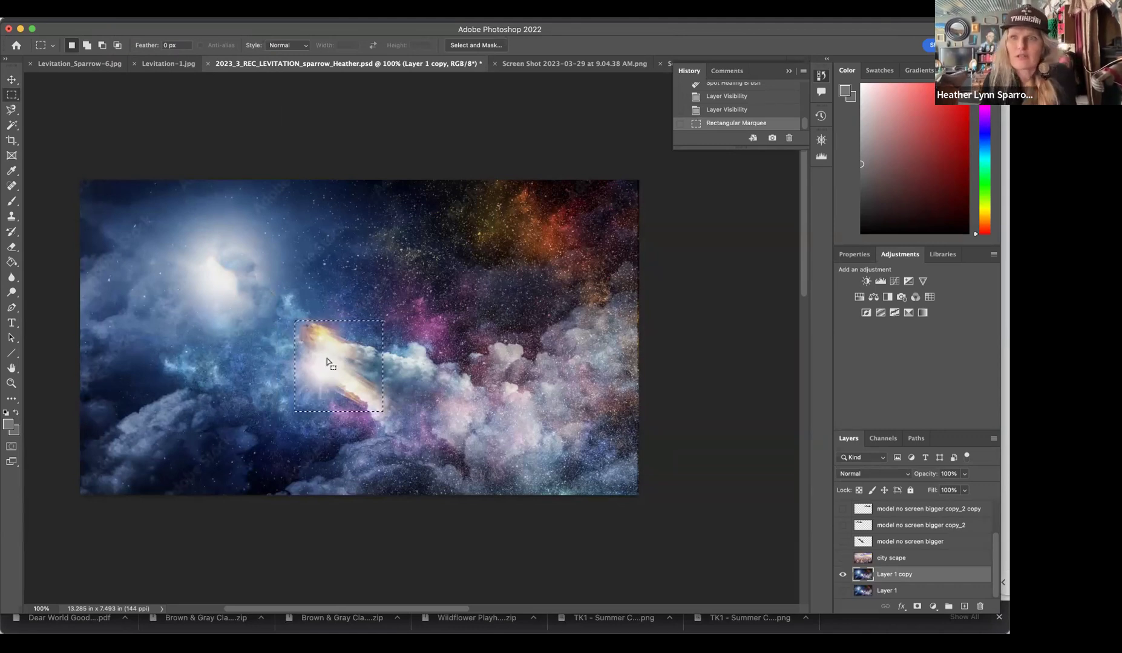
pyautogui.press('super+c')
pyautogui.press('super+v')
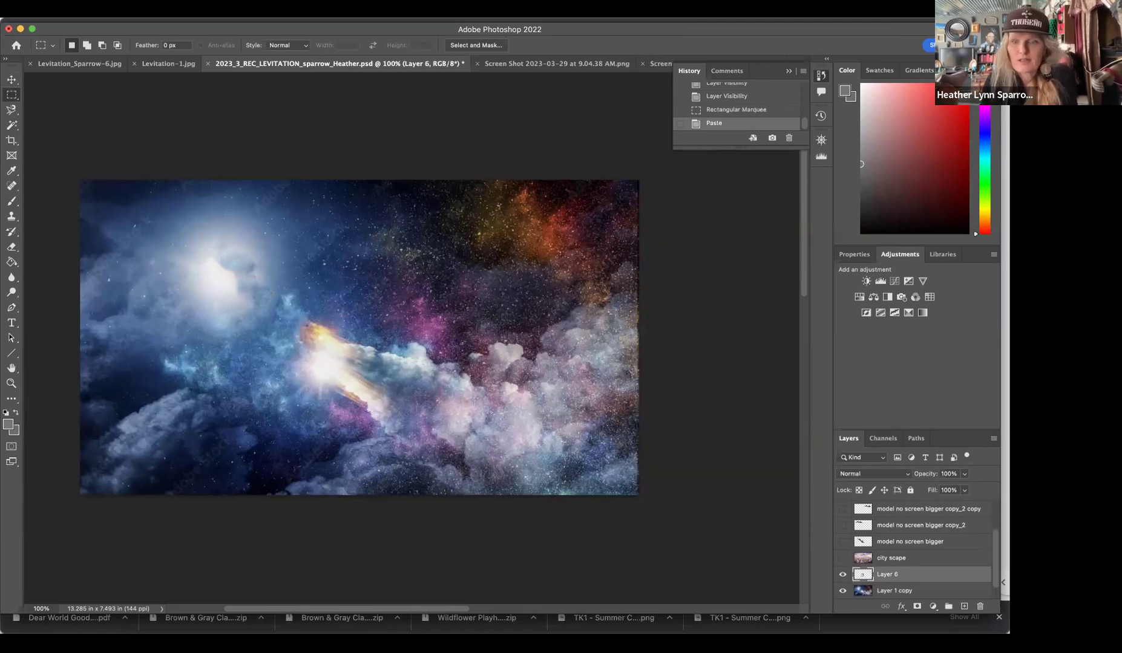
# - Show the "model no screen bigger" figure and move the pasted flame layer above it in the layer stack
pyautogui.click(843, 541)
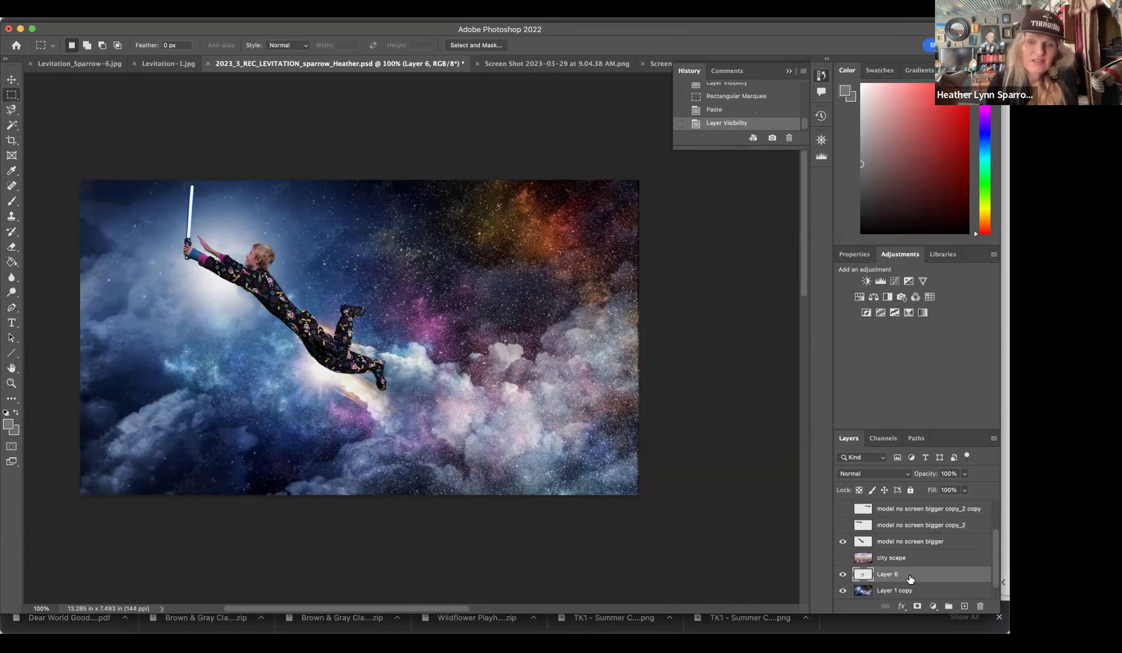
pyautogui.moveTo(910, 579); pyautogui.dragTo(899, 543)
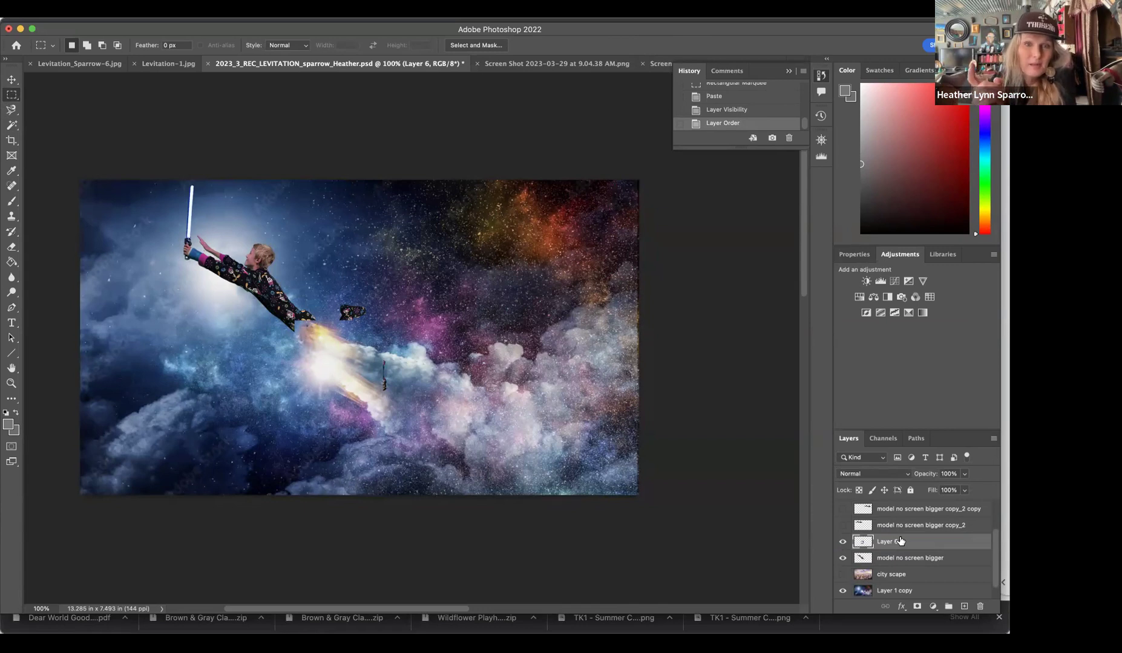
# - Set the pasted flame layer's opacity to 97% and its fill opacity to 82% in the blending options
pyautogui.doubleClick(937, 543)
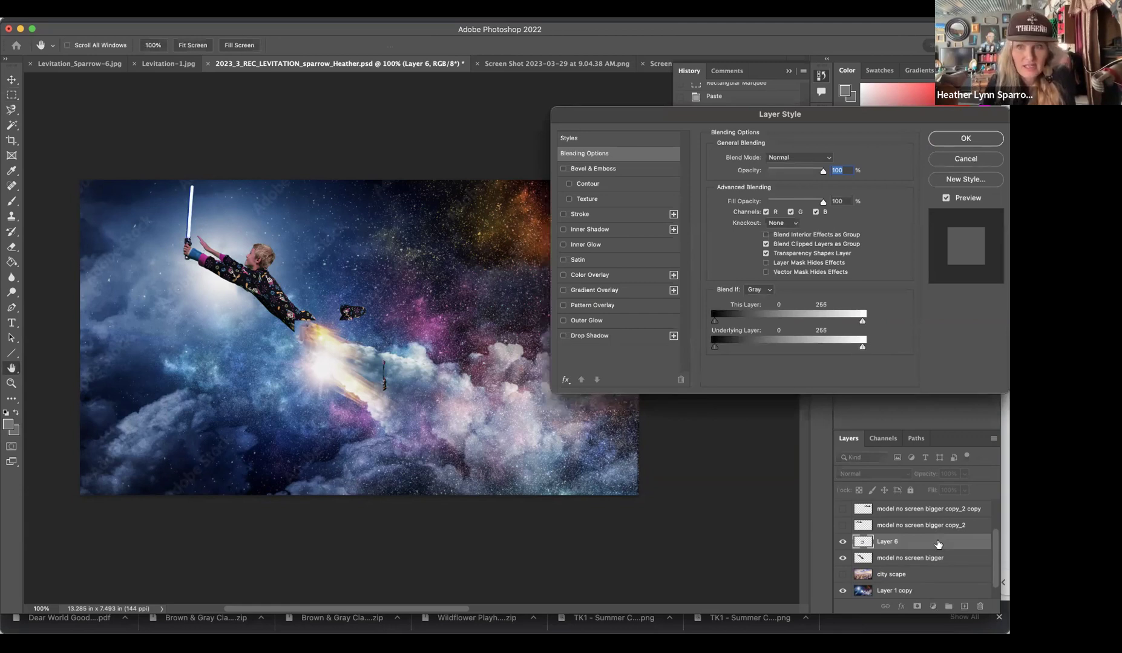
pyautogui.click(962, 139)
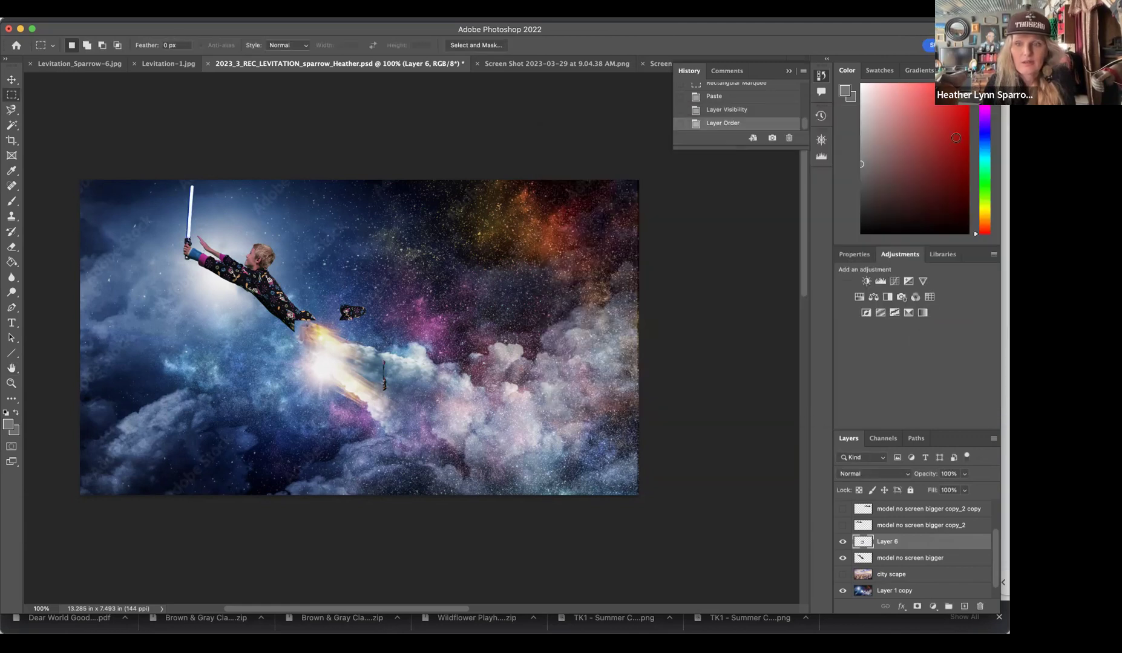
pyautogui.doubleClick(960, 546)
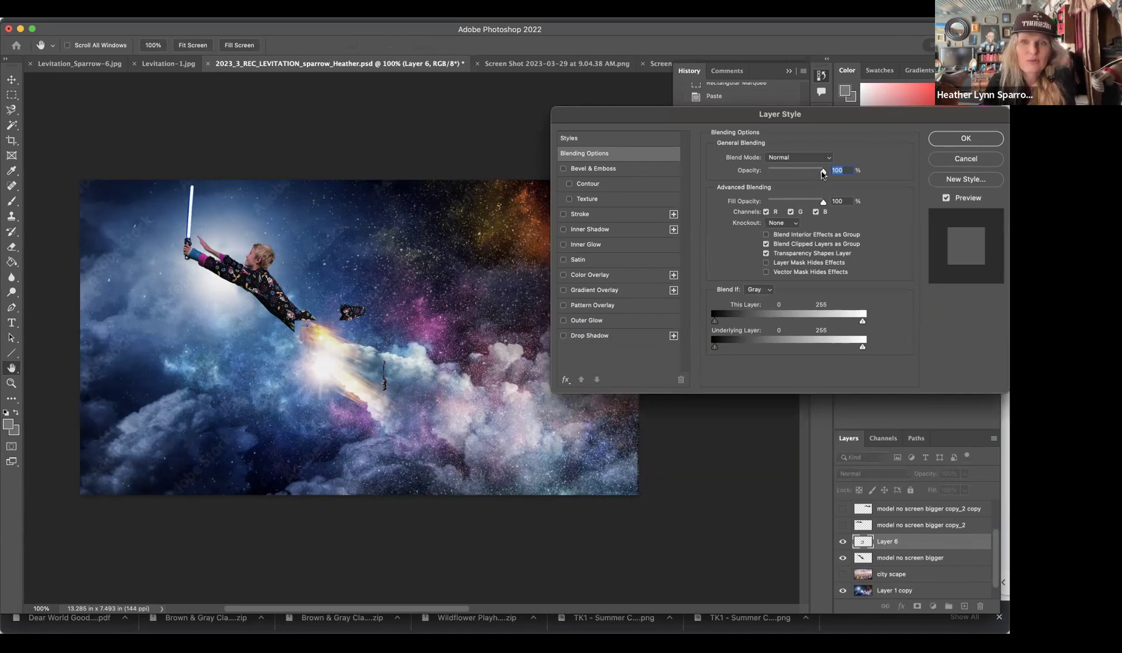
pyautogui.moveTo(822, 173); pyautogui.dragTo(821, 174)
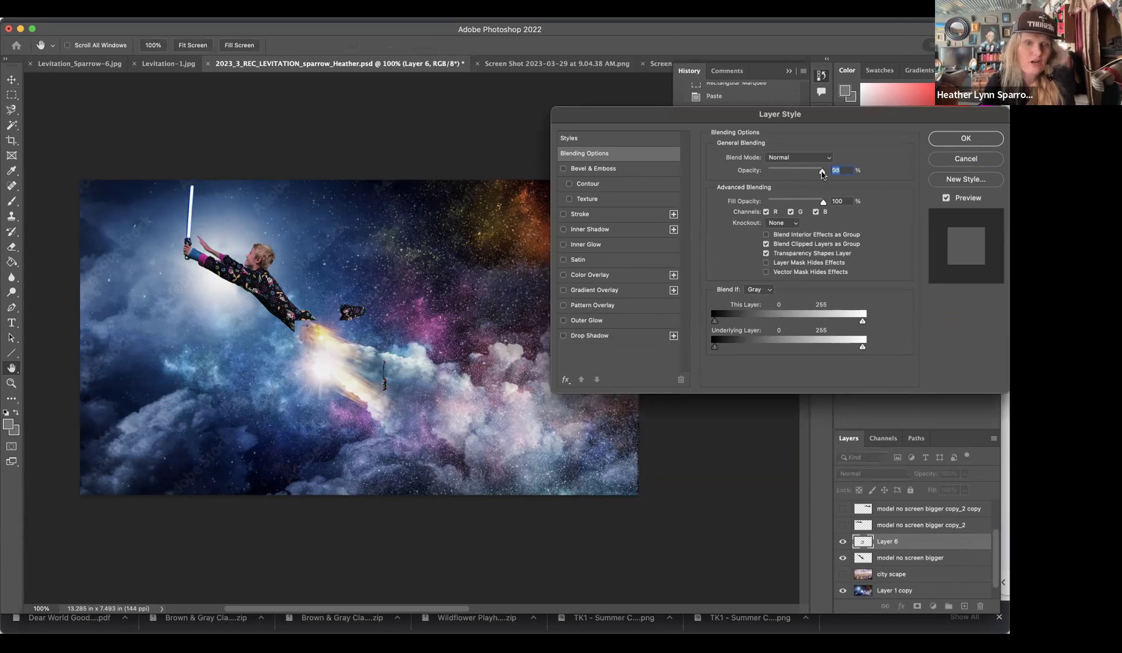
pyautogui.moveTo(820, 173)
pyautogui.mouseDown()
pyautogui.moveTo(768, 180)
pyautogui.moveTo(802, 179)
pyautogui.mouseUp()
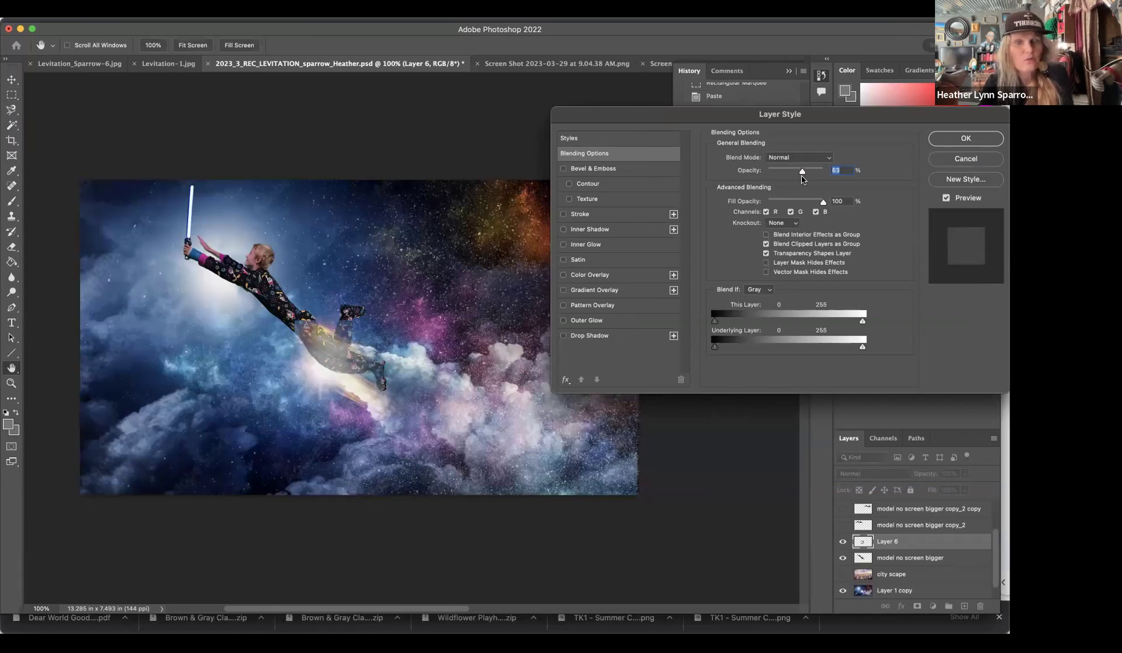
pyautogui.moveTo(802, 179); pyautogui.dragTo(828, 175)
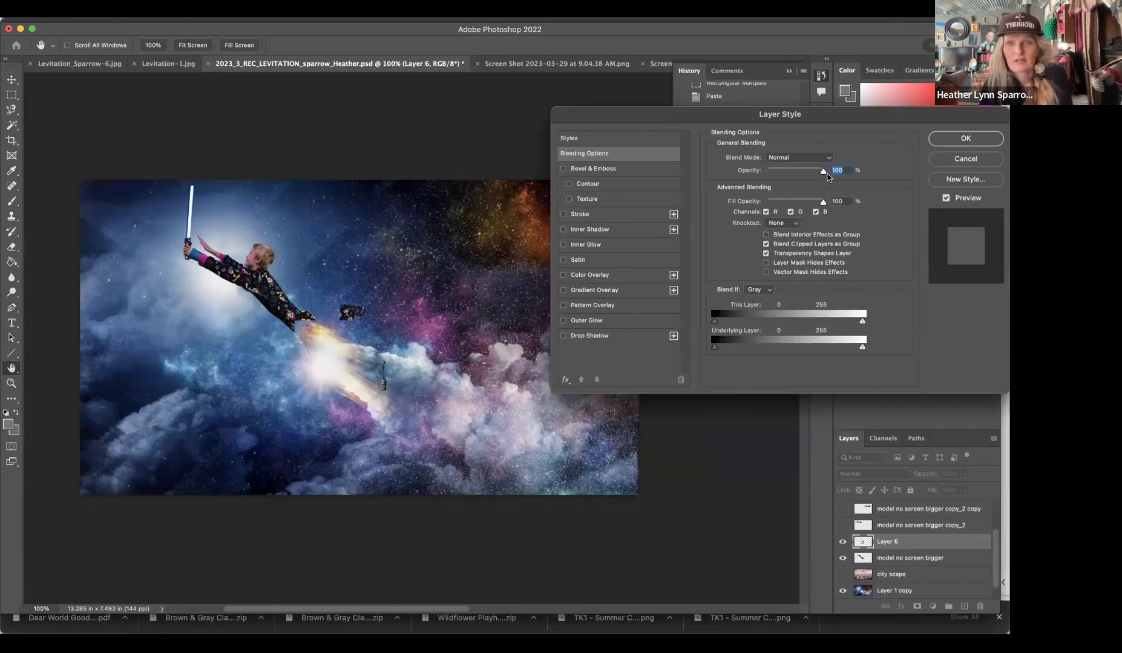
pyautogui.moveTo(823, 203); pyautogui.dragTo(822, 174)
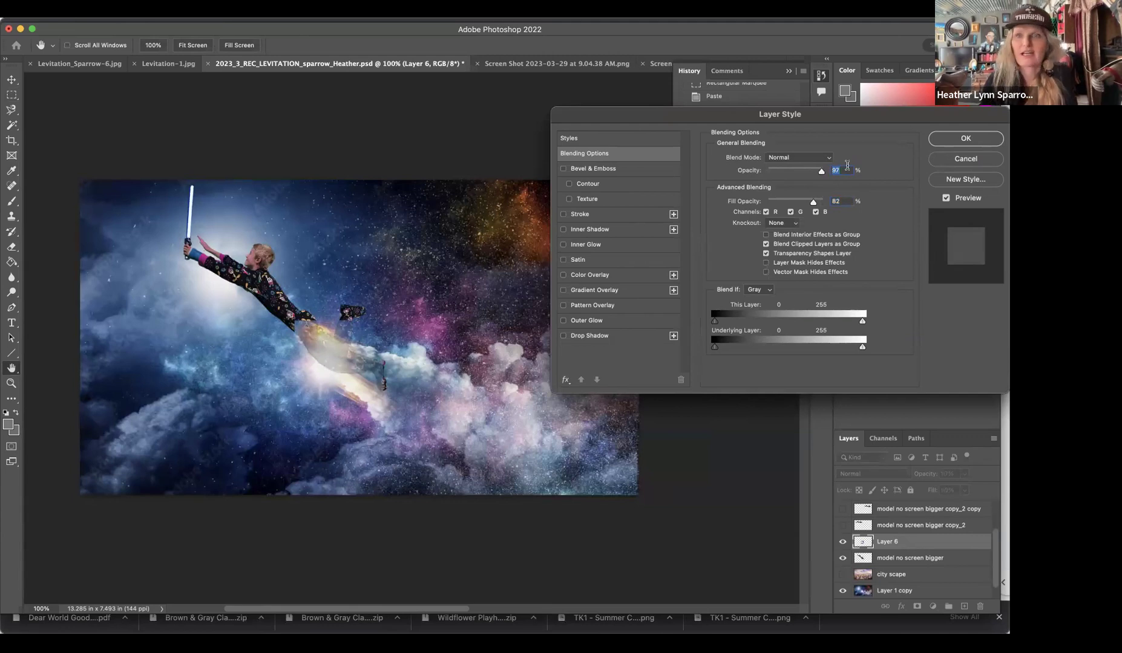
pyautogui.click(944, 138)
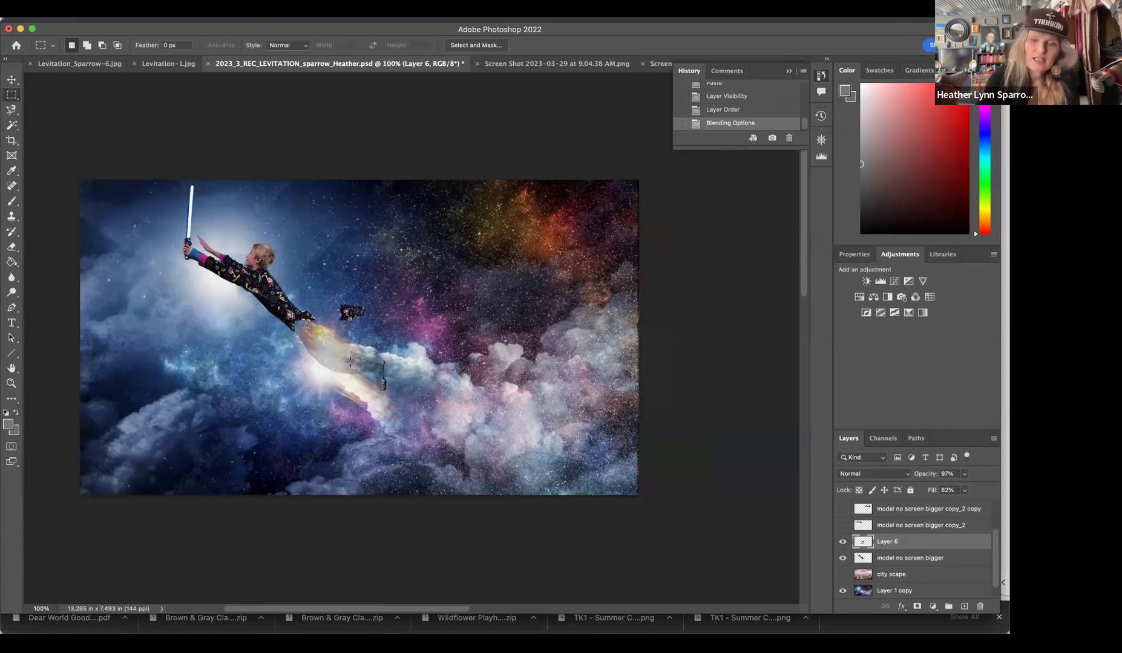
# - Rename the pasted flame layer "background small" and shift it slightly down and right to cover the lower foot
pyautogui.press('super+equal')
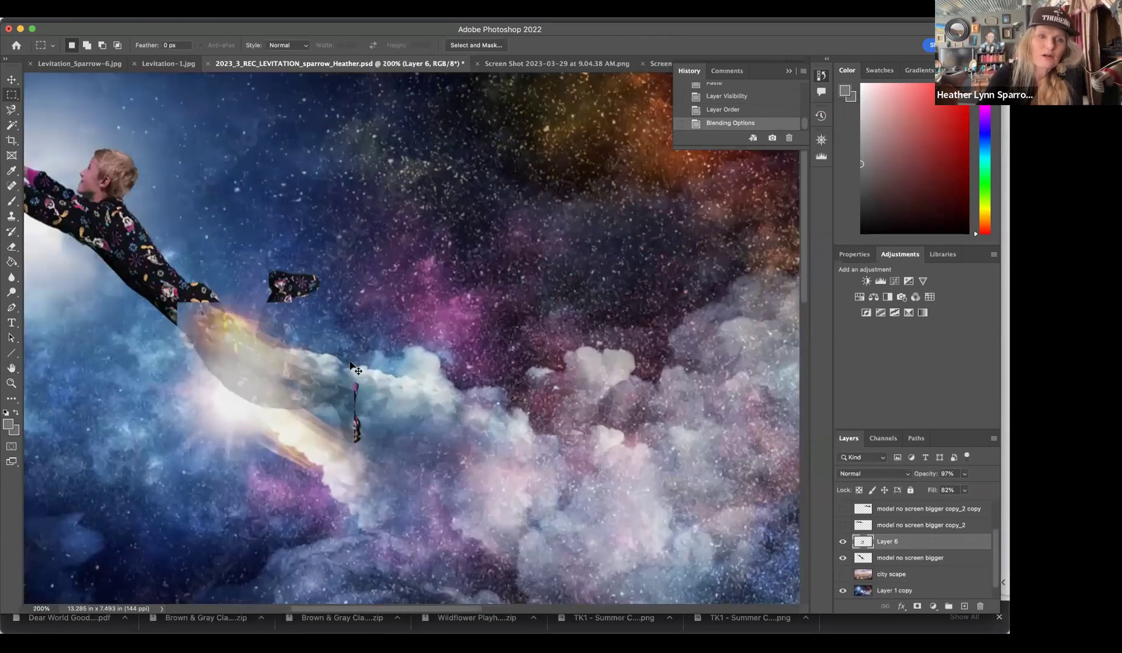
pyautogui.press('super+equal')
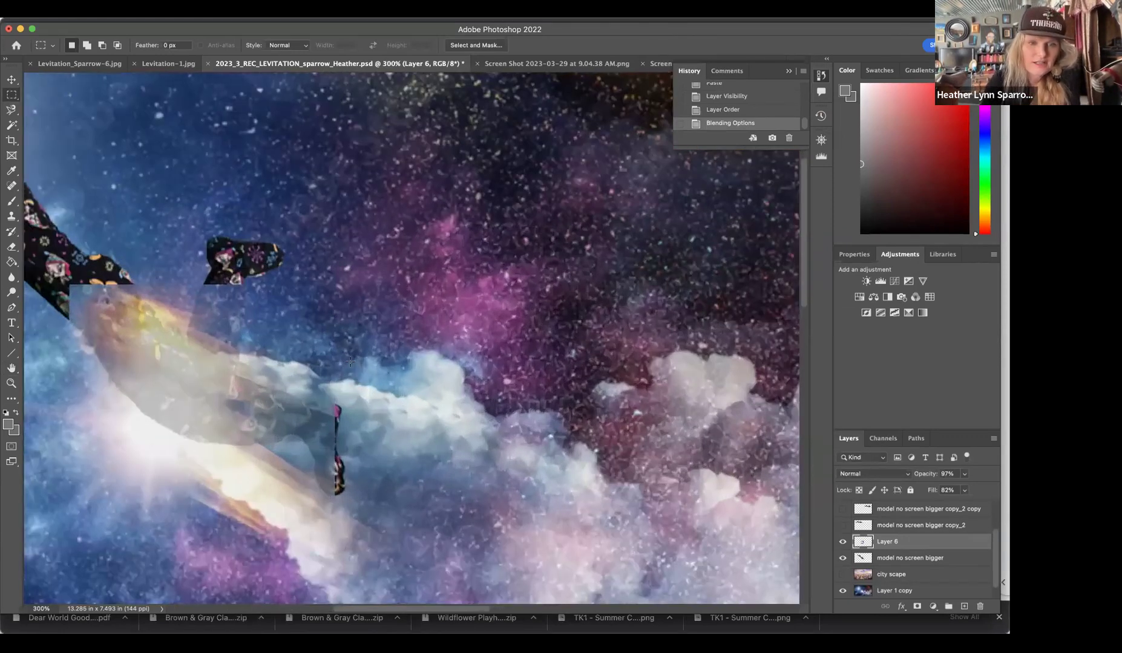
pyautogui.hscroll(-6, 349, 362)
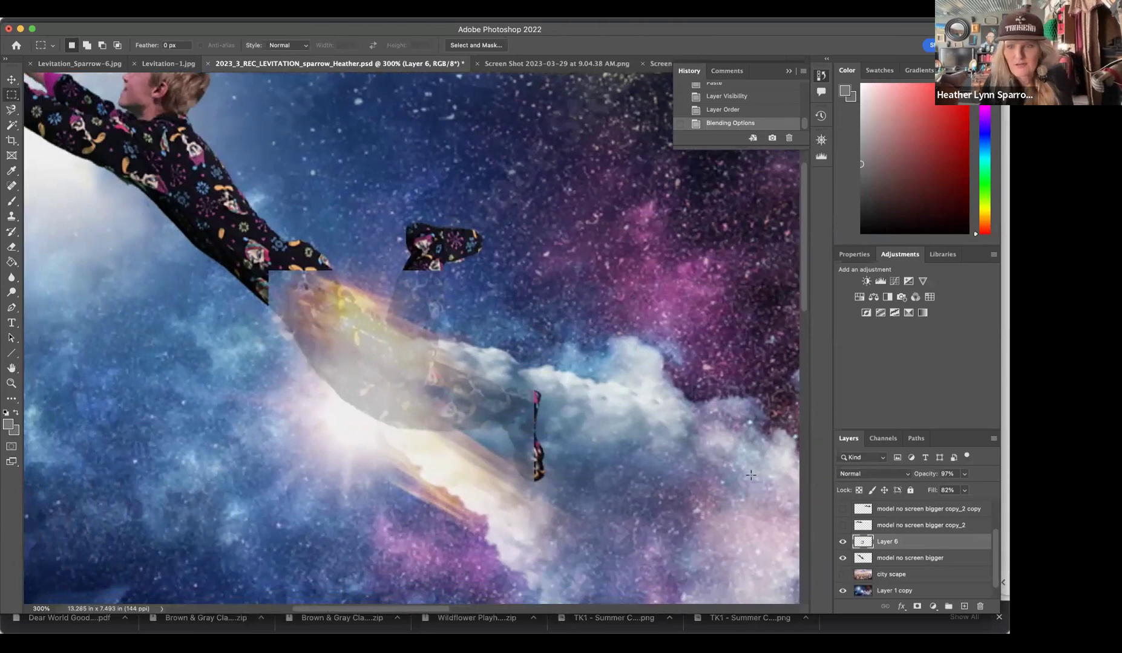
pyautogui.doubleClick(887, 541)
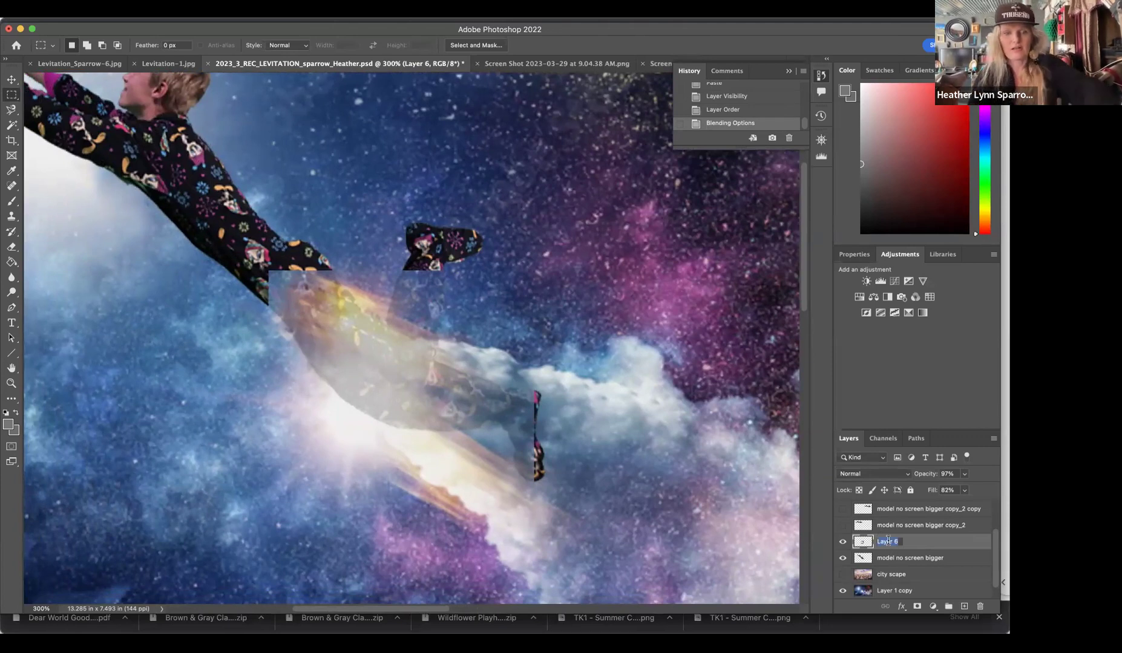
pyautogui.write('background small')
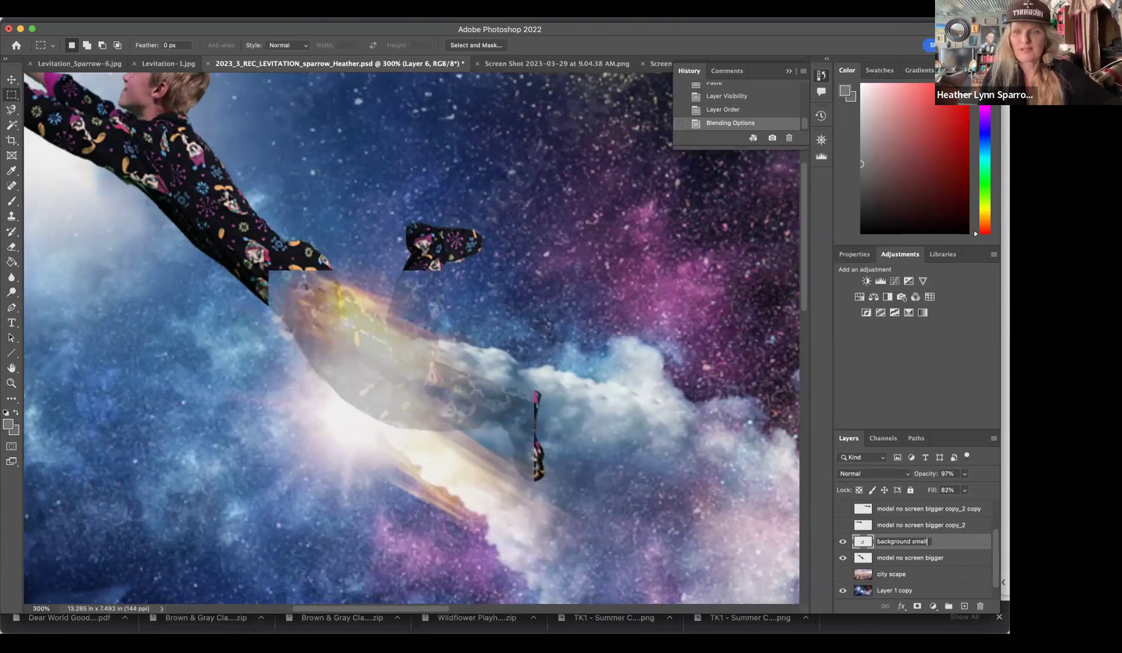
pyautogui.press('Return')
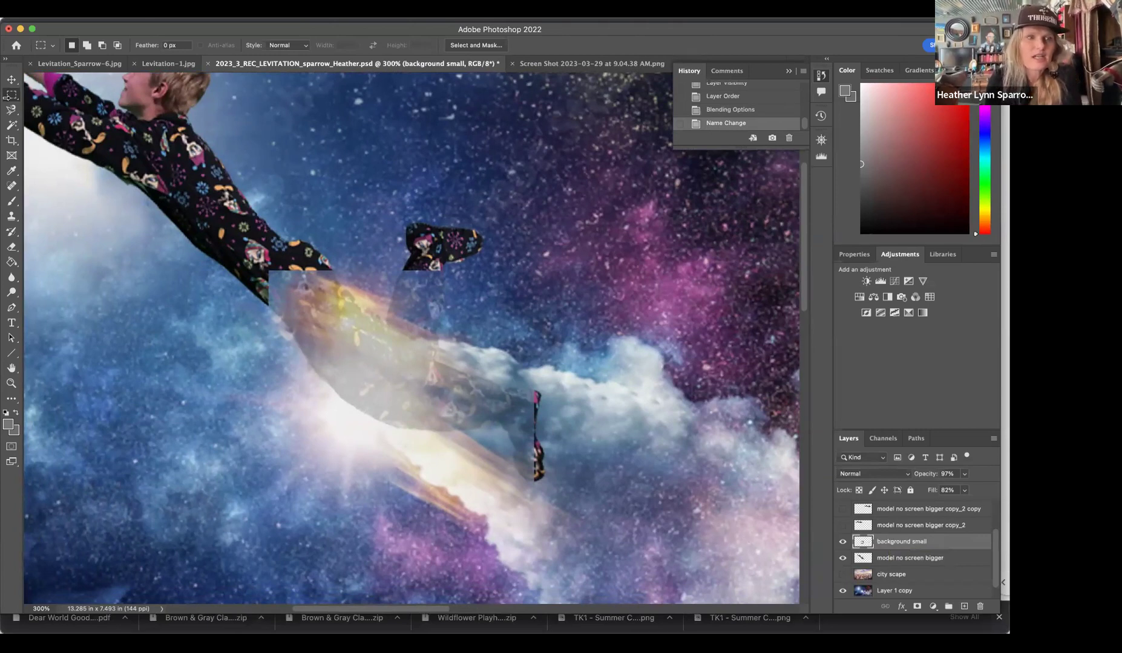
pyautogui.click(12, 80)
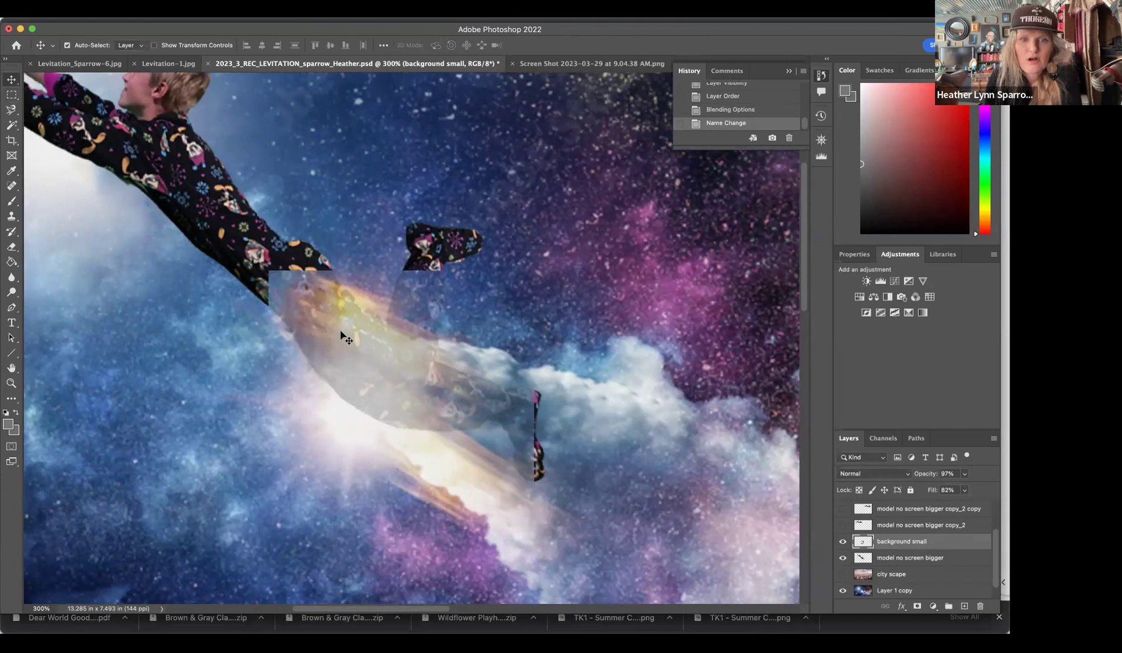
pyautogui.moveTo(340, 332); pyautogui.dragTo(351, 342)
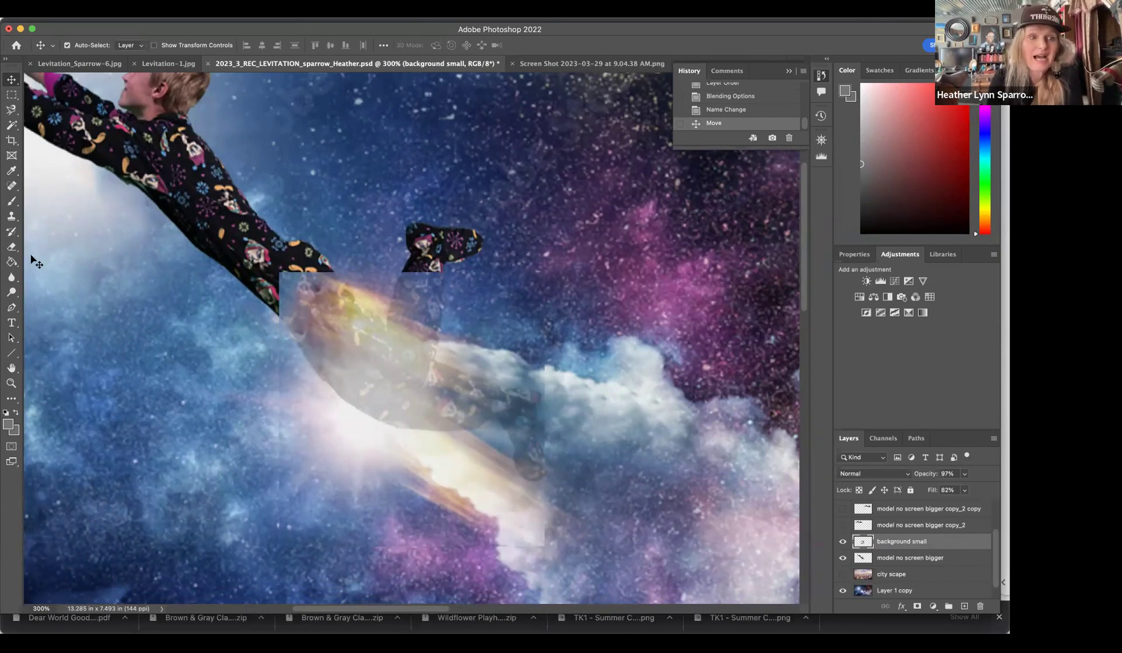
# - Erase the flame layer's hard corner over the figure's waist with the size 35 Eraser, then revert the last two strokes
pyautogui.click(11, 248)
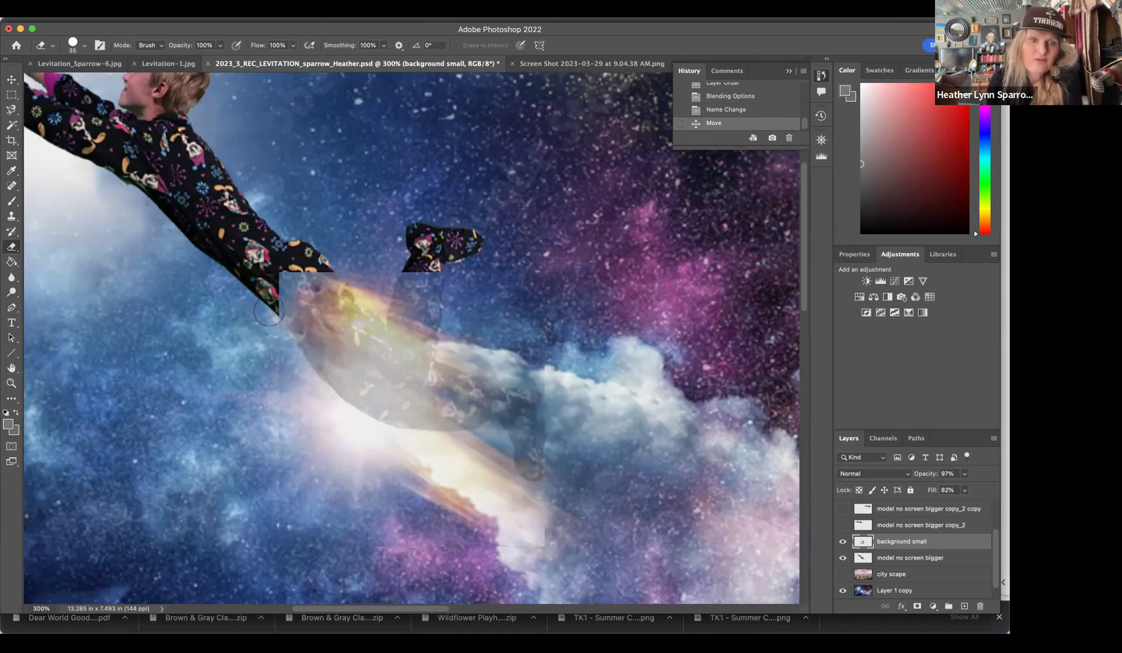
pyautogui.moveTo(276, 264)
pyautogui.mouseDown()
pyautogui.moveTo(305, 264)
pyautogui.moveTo(287, 291)
pyautogui.mouseUp()
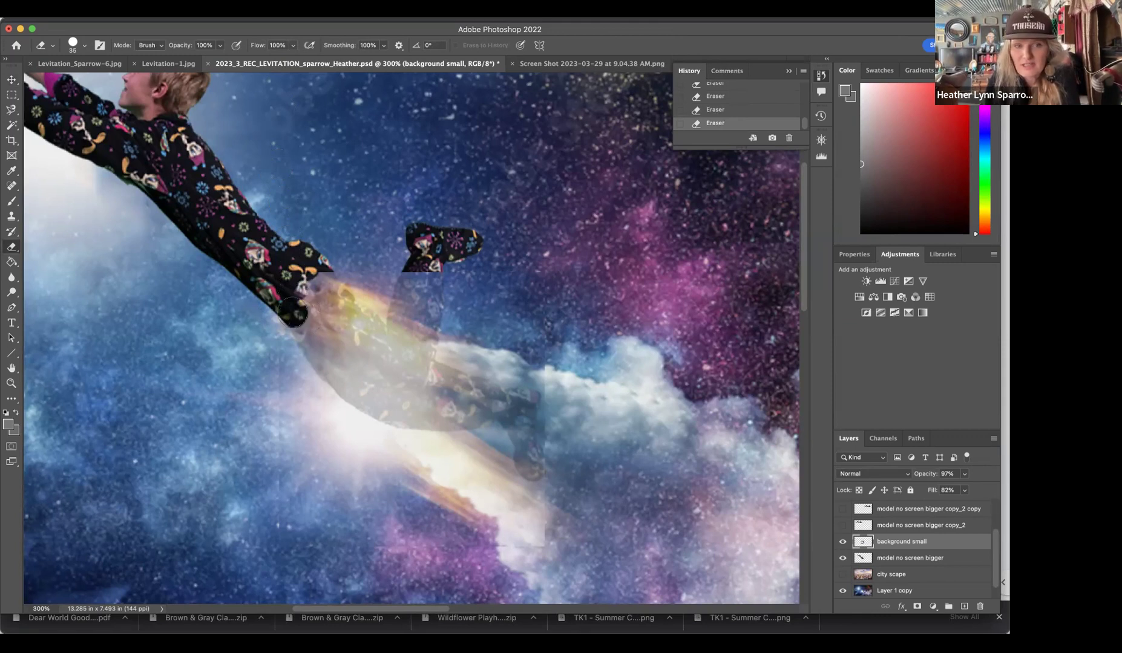
pyautogui.click(742, 96)
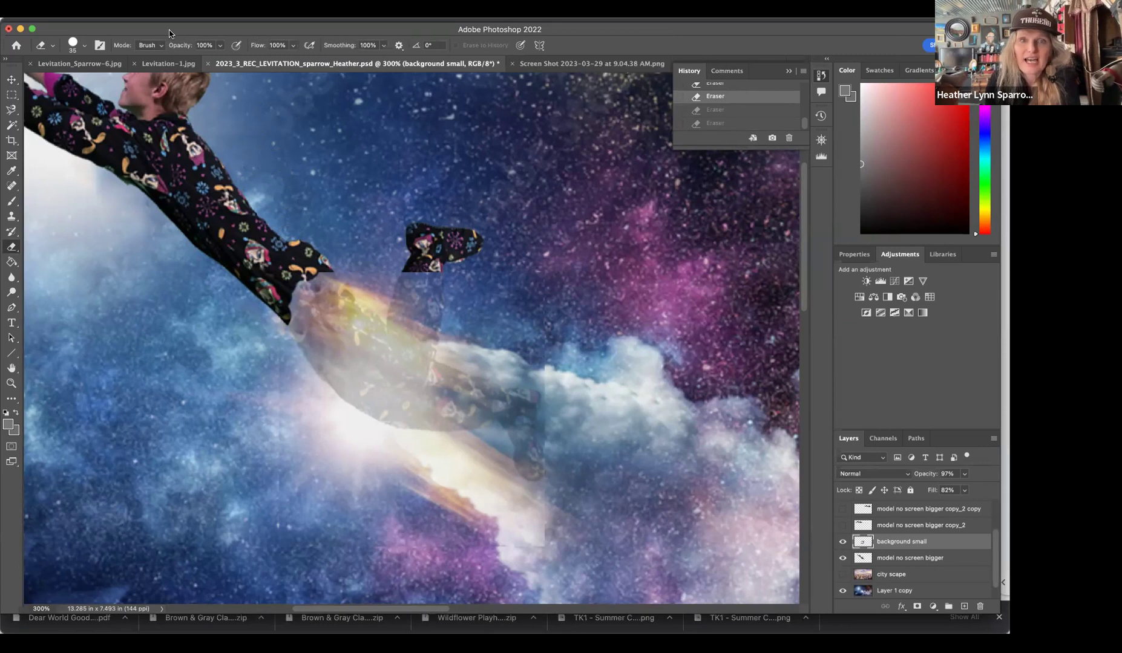
# - Set the Eraser's flow to 66% and erase the flame layer's straight edge over the figure's waist and raised leg
pyautogui.click(293, 45)
pyautogui.moveTo(294, 58); pyautogui.dragTo(274, 63)
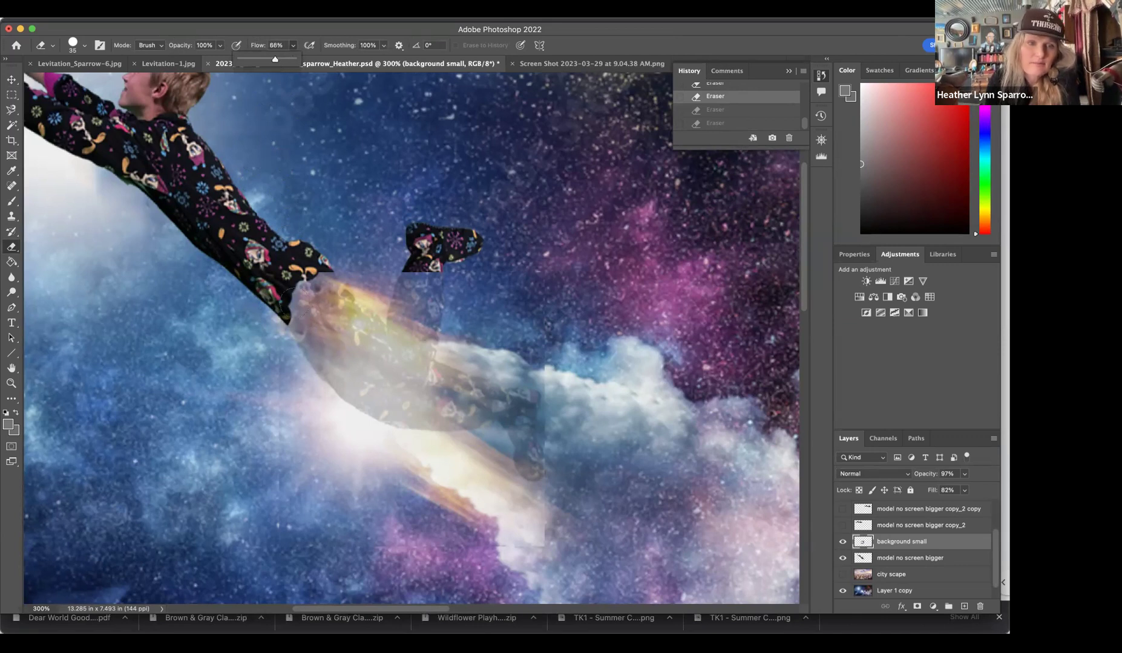
pyautogui.click(293, 300)
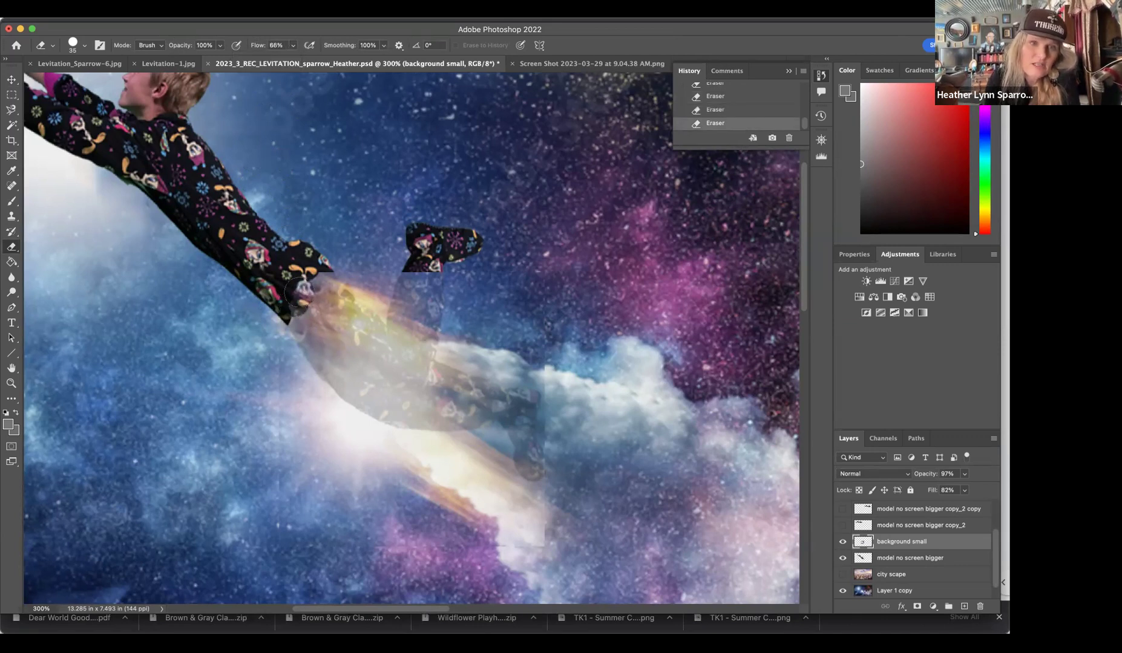
pyautogui.moveTo(302, 288)
pyautogui.mouseDown()
pyautogui.moveTo(326, 278)
pyautogui.moveTo(319, 291)
pyautogui.mouseUp()
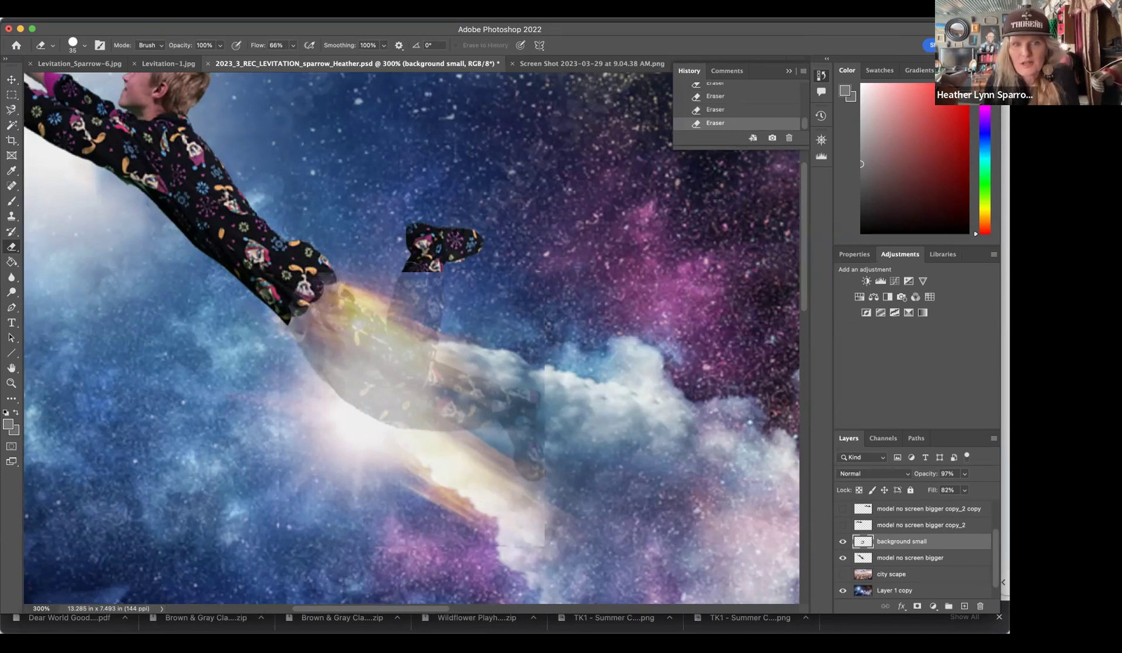
pyautogui.moveTo(411, 281); pyautogui.dragTo(431, 279)
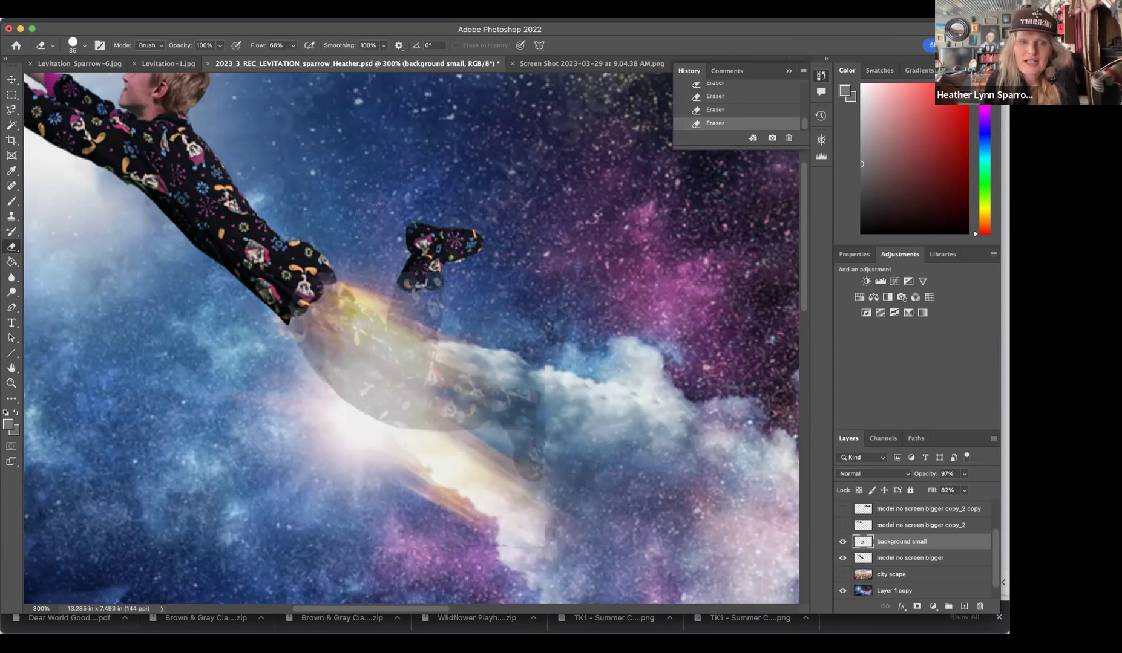
# - Set the Eraser's flow to 26% and soften the flame layer's remaining edges around the legs
pyautogui.click(292, 45)
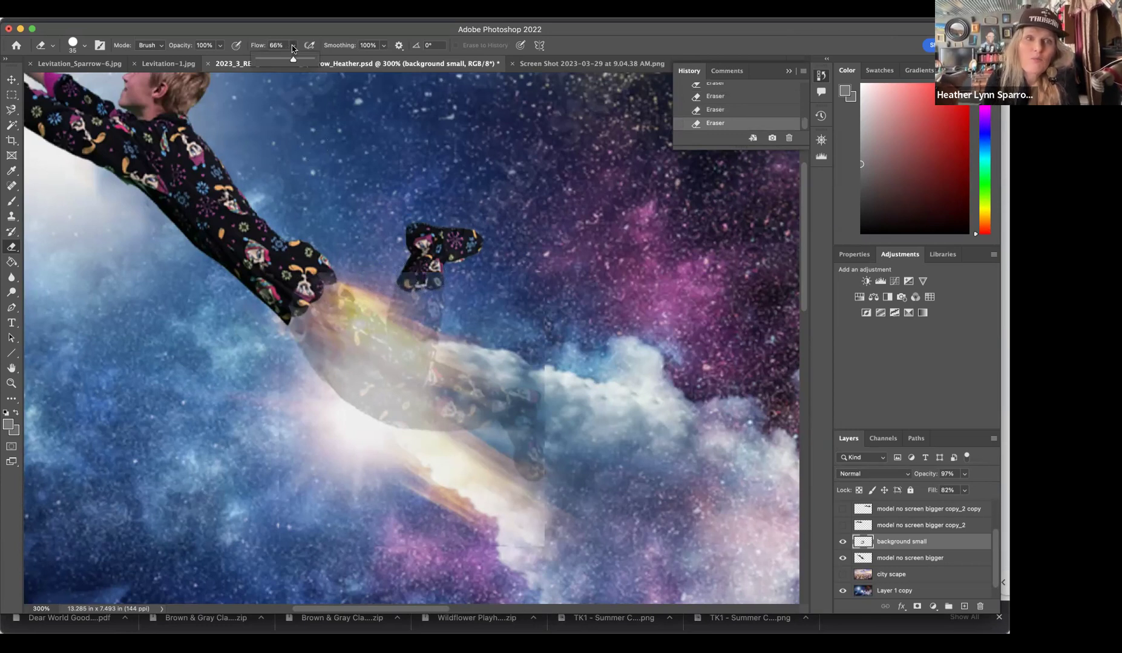
pyautogui.moveTo(295, 62); pyautogui.dragTo(271, 65)
pyautogui.click(404, 295)
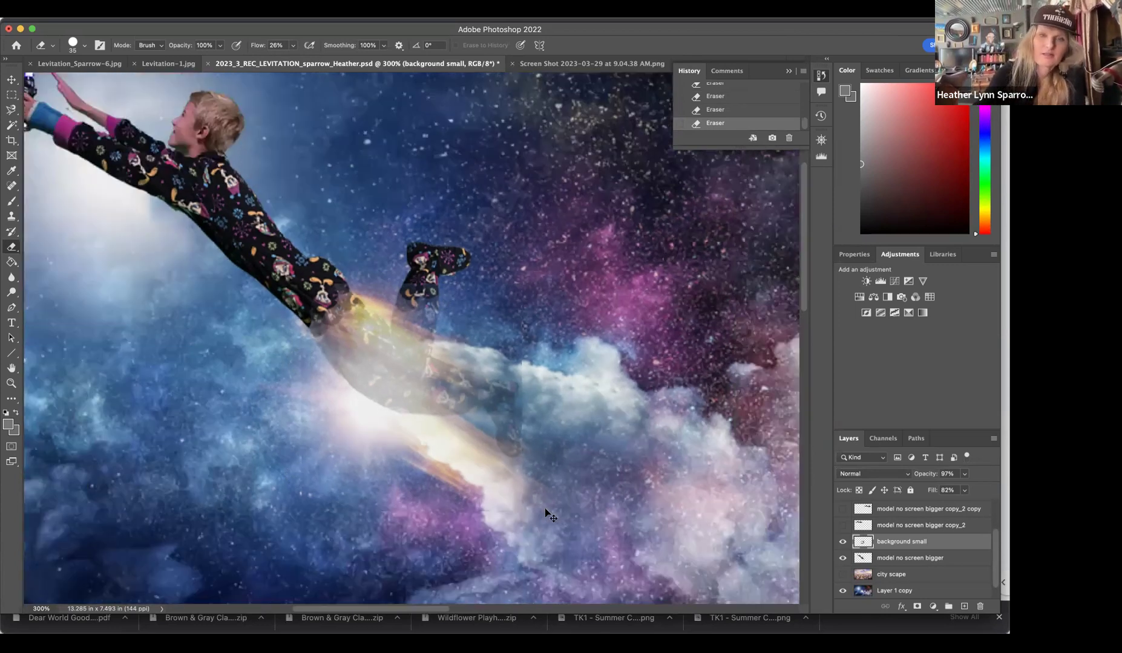
# - Save the layered composite under its existing file name
pyautogui.scroll(-3, 545, 510)
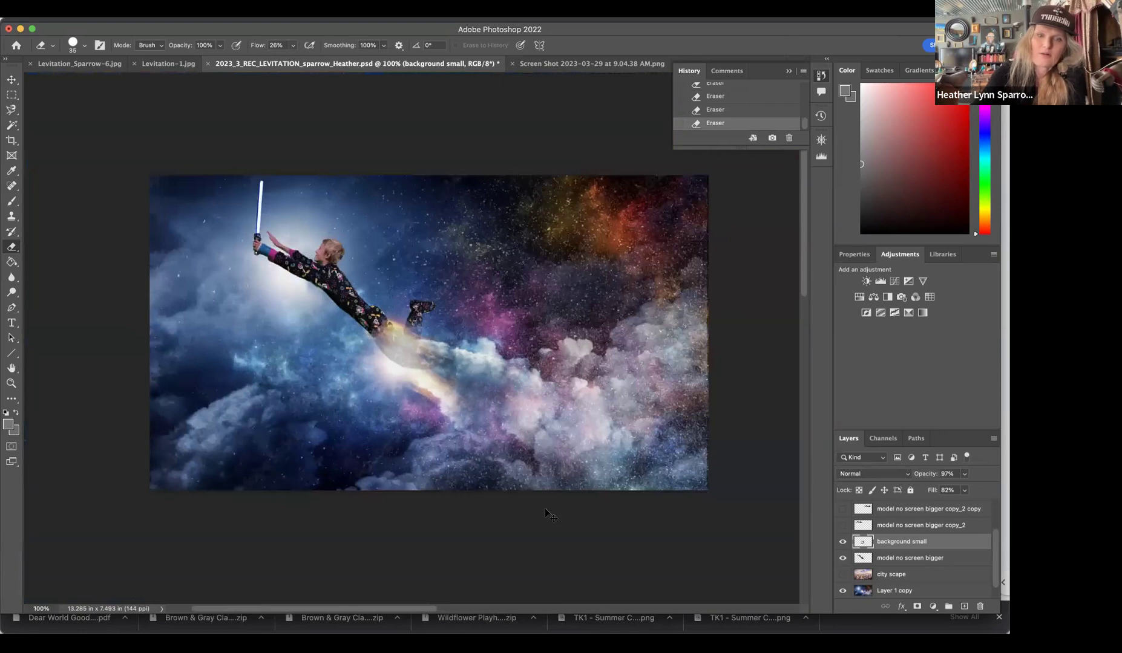
pyautogui.scroll(2, 546, 510)
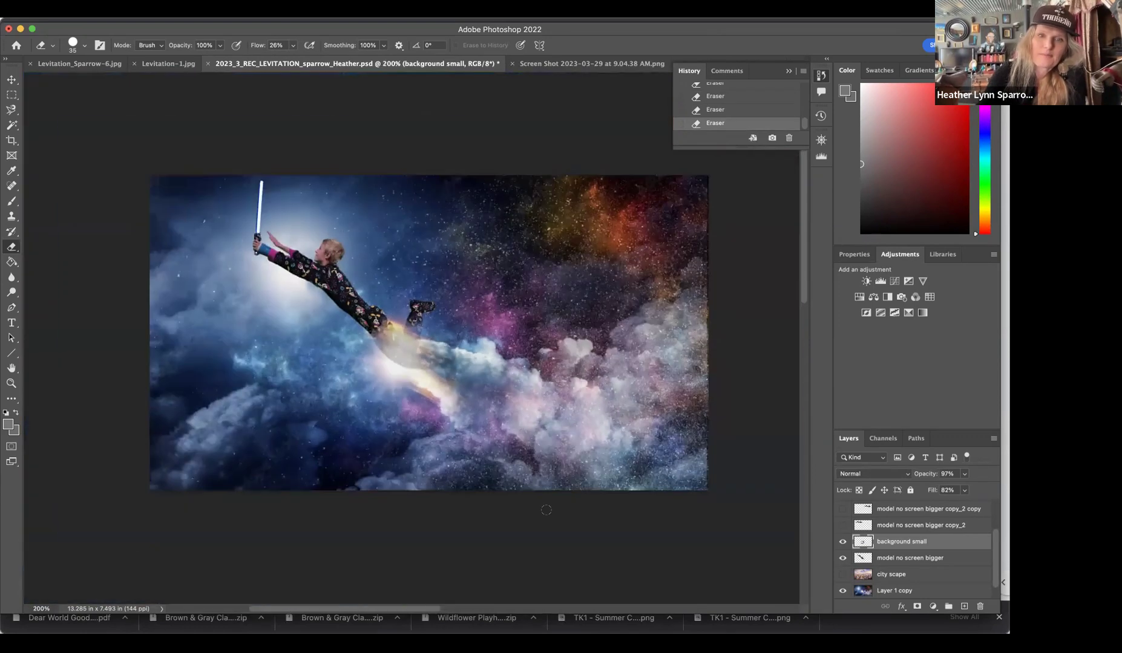
pyautogui.scroll(-2, 546, 510)
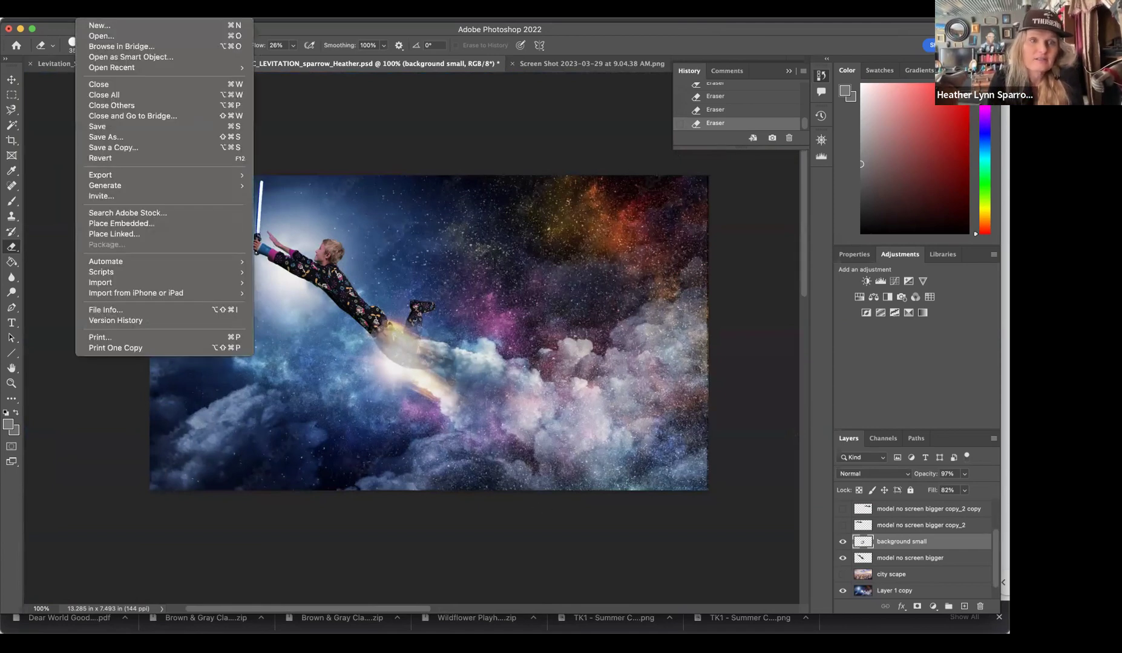
pyautogui.click(101, 127)
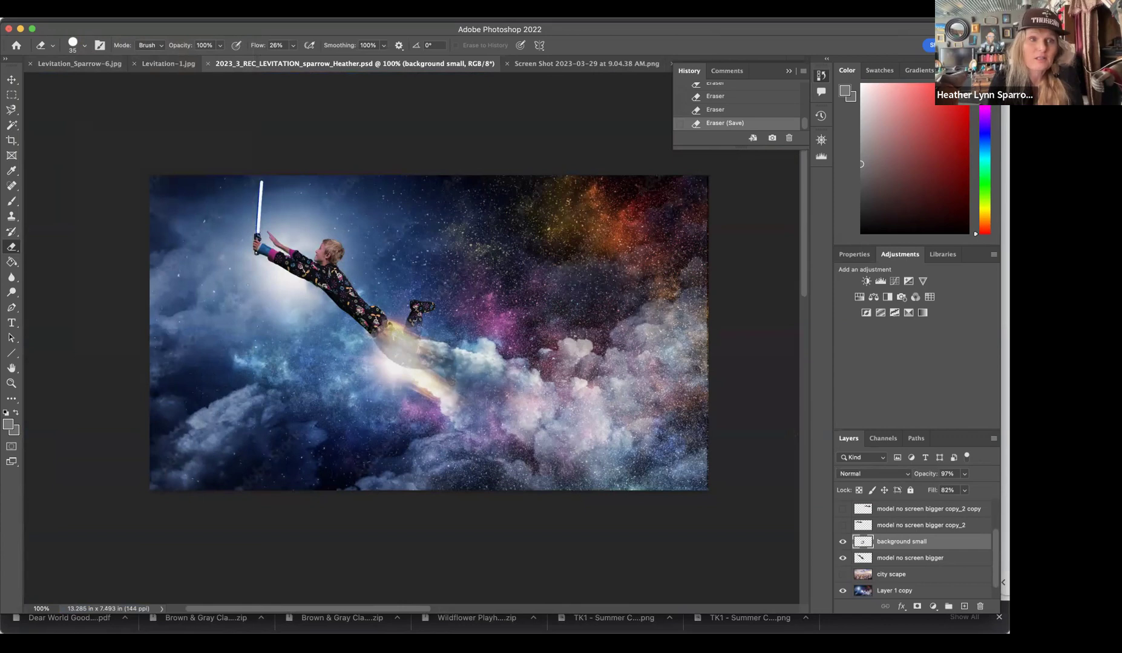
# - Examine the file formats offered for saving a copy of the composite on the computer, then cancel without saving
pyautogui.click(87, 11)
pyautogui.click(108, 138)
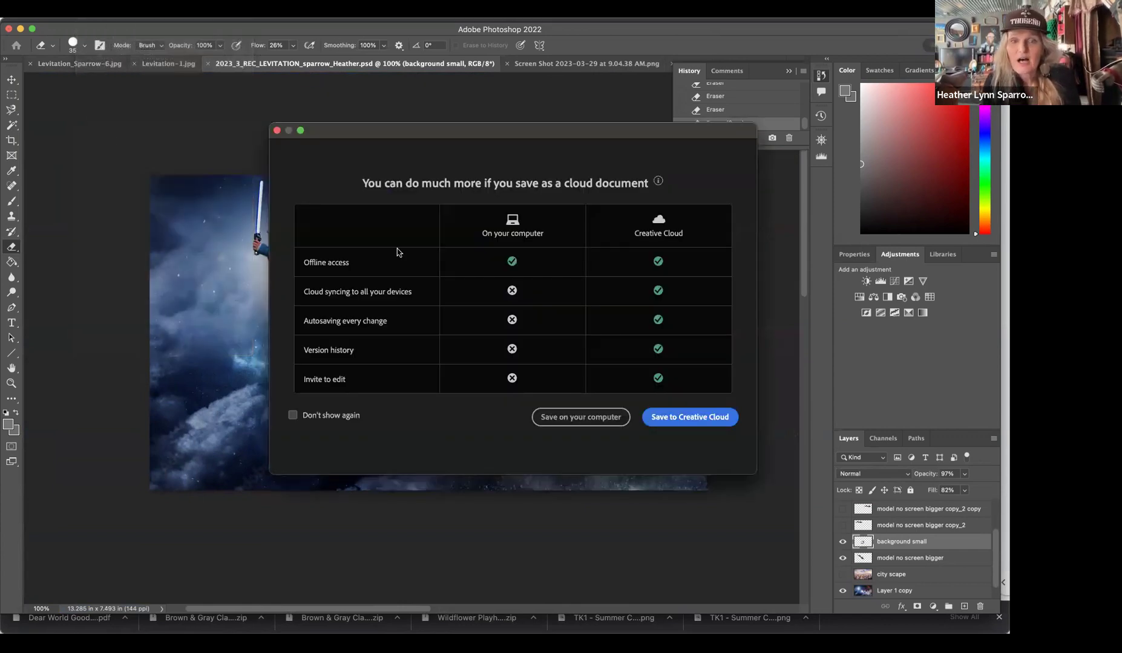
pyautogui.click(581, 418)
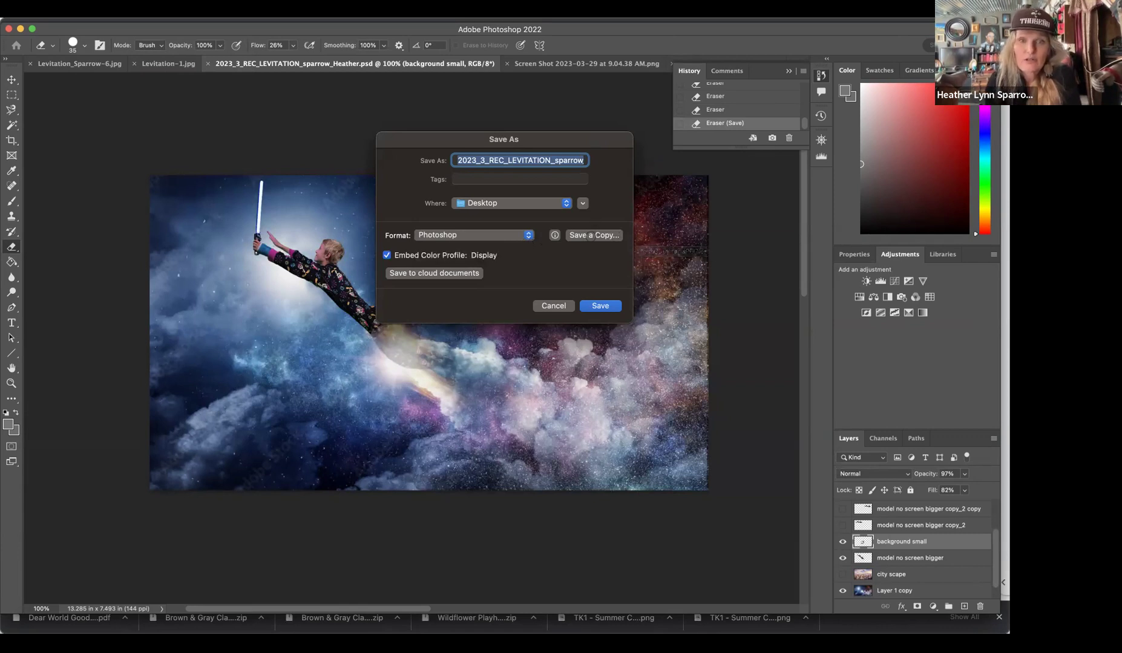
pyautogui.click(592, 238)
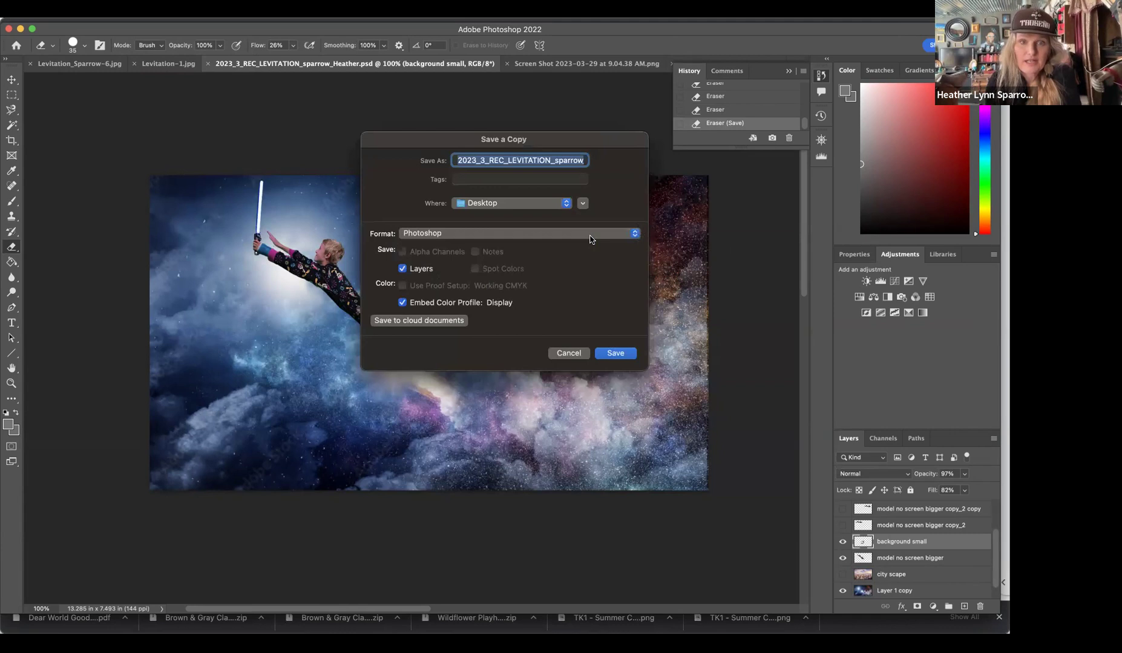
pyautogui.click(634, 235)
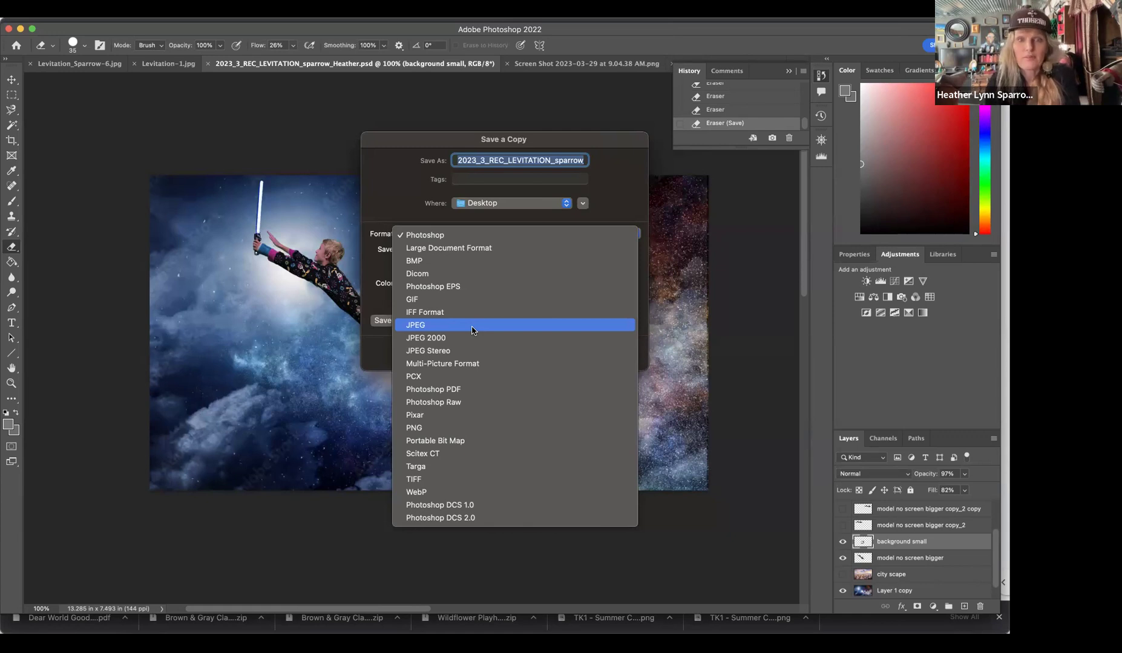
pyautogui.click(374, 184)
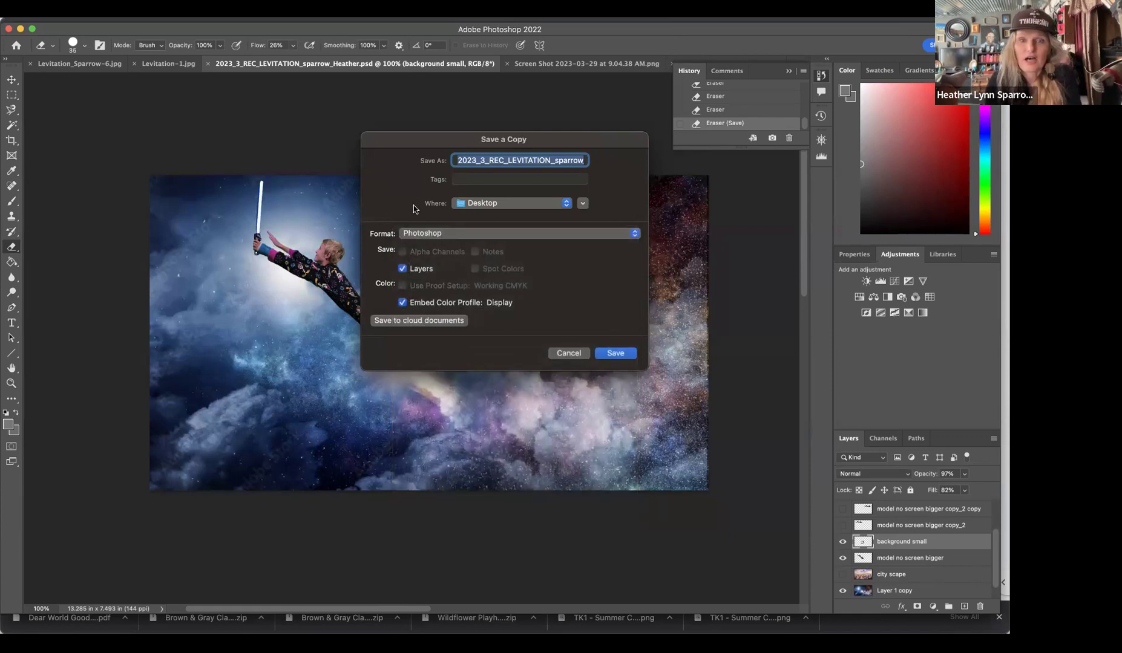
pyautogui.click(559, 354)
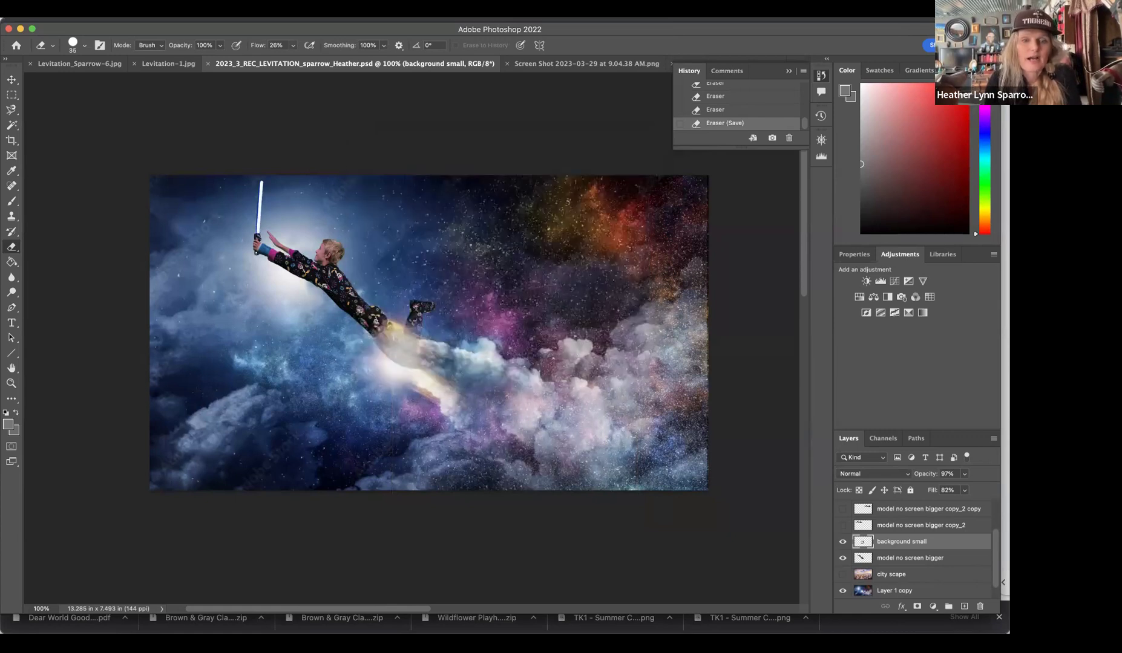
# - Switch to the Google Slides presentation and compare the original green-screen photo on slide 10 with the finished composite on slide 11
pyautogui.click(753, 618)
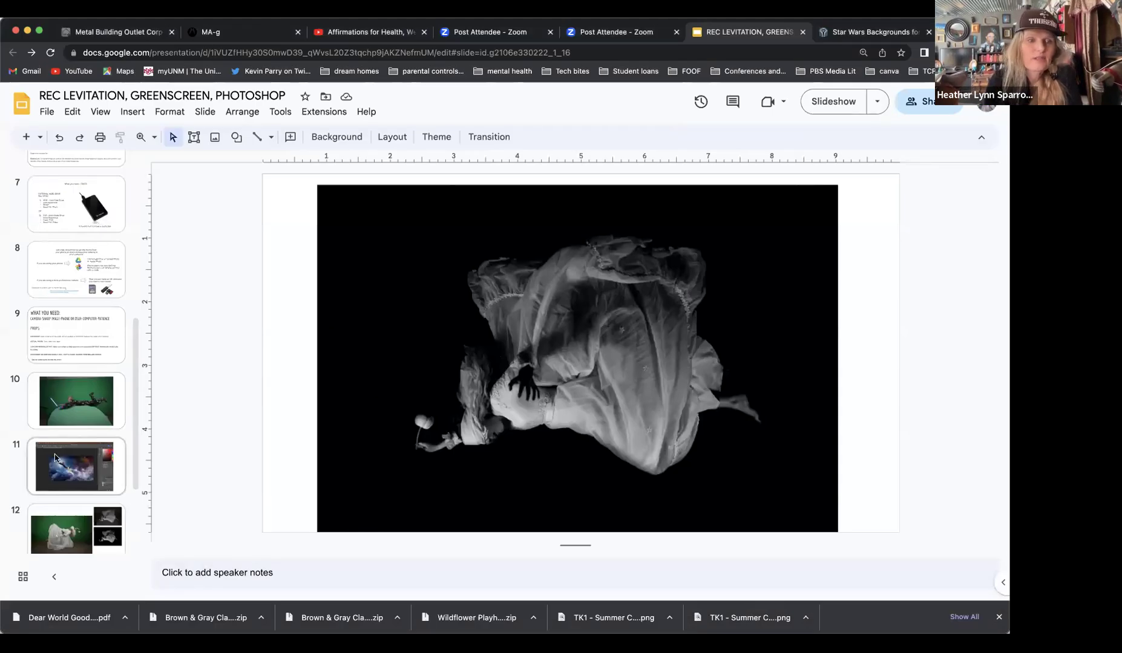
pyautogui.scroll(-3, 54, 458)
pyautogui.click(68, 322)
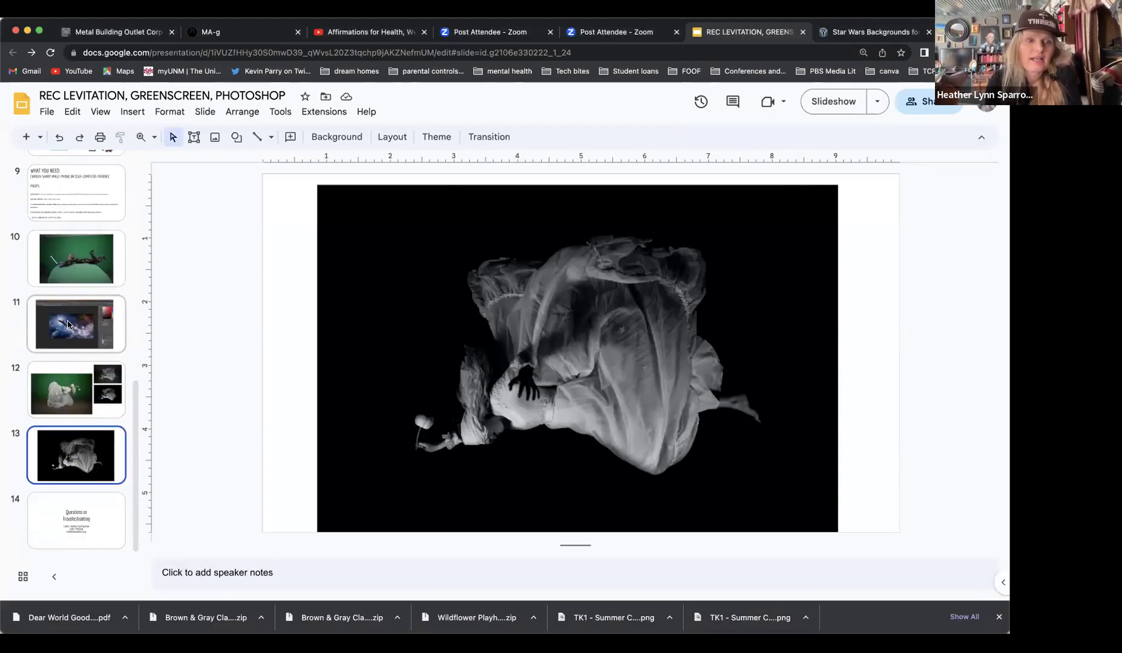
pyautogui.click(77, 261)
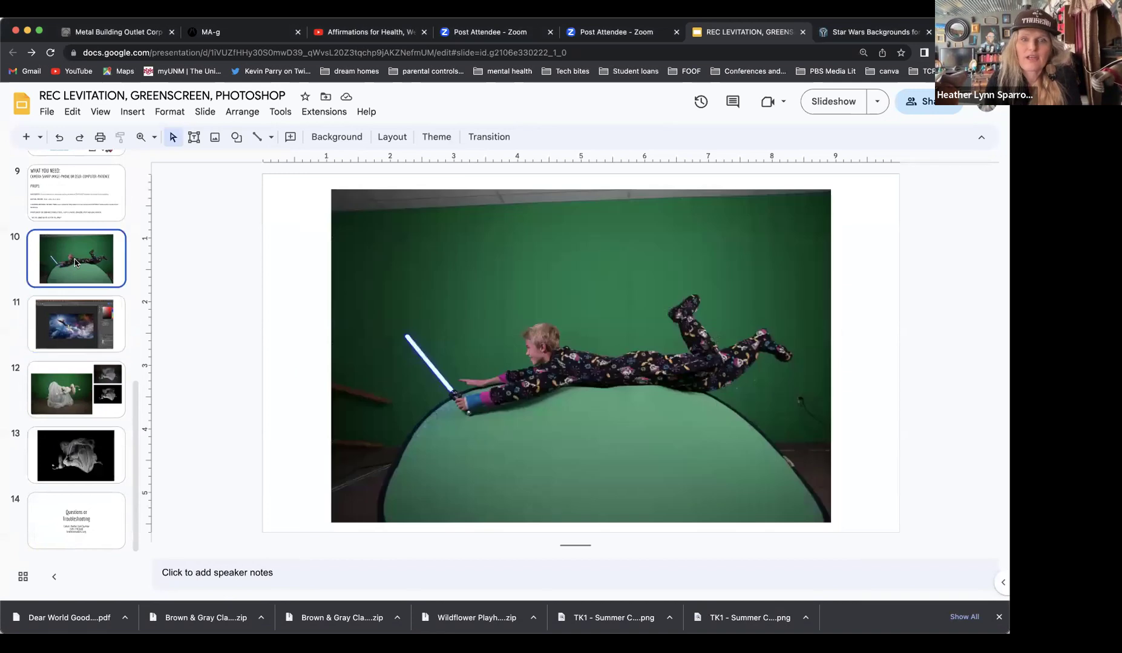
pyautogui.click(87, 329)
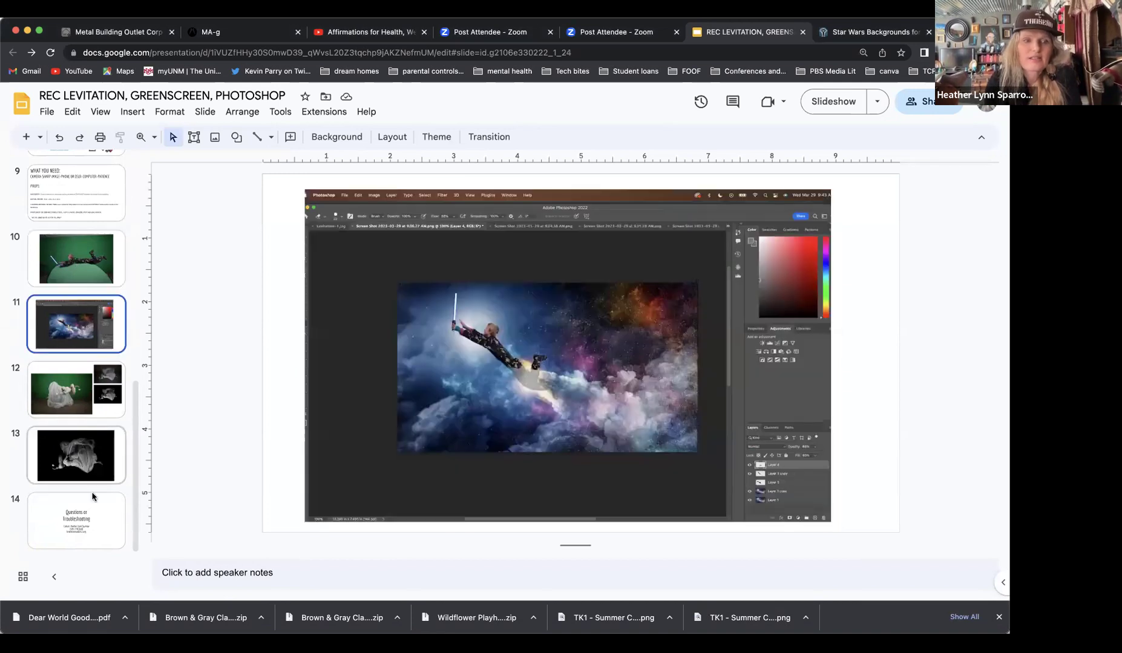
# - Present the closing "Questions or Troubleshooting" slide, number 14, as a full-screen slideshow
pyautogui.click(90, 522)
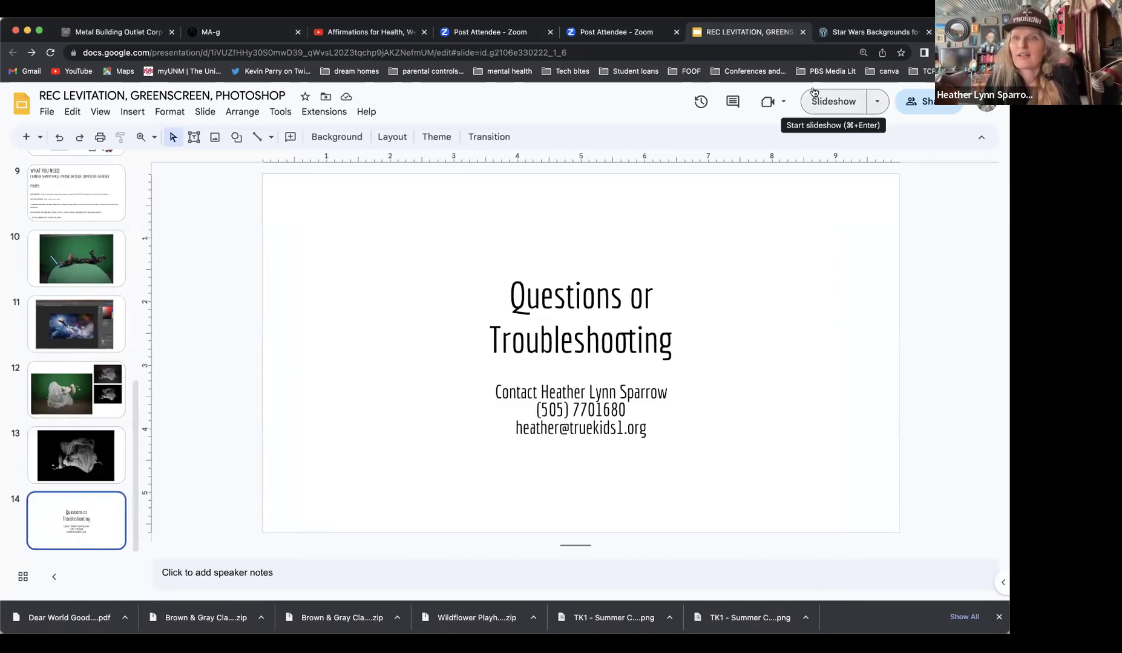
pyautogui.click(827, 106)
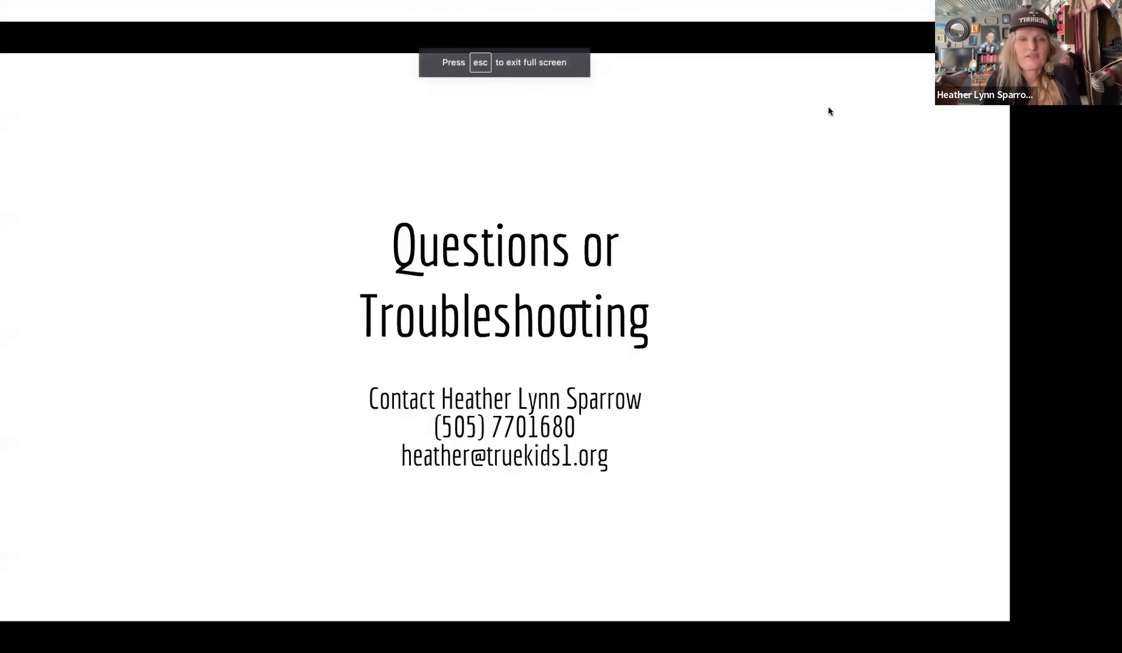